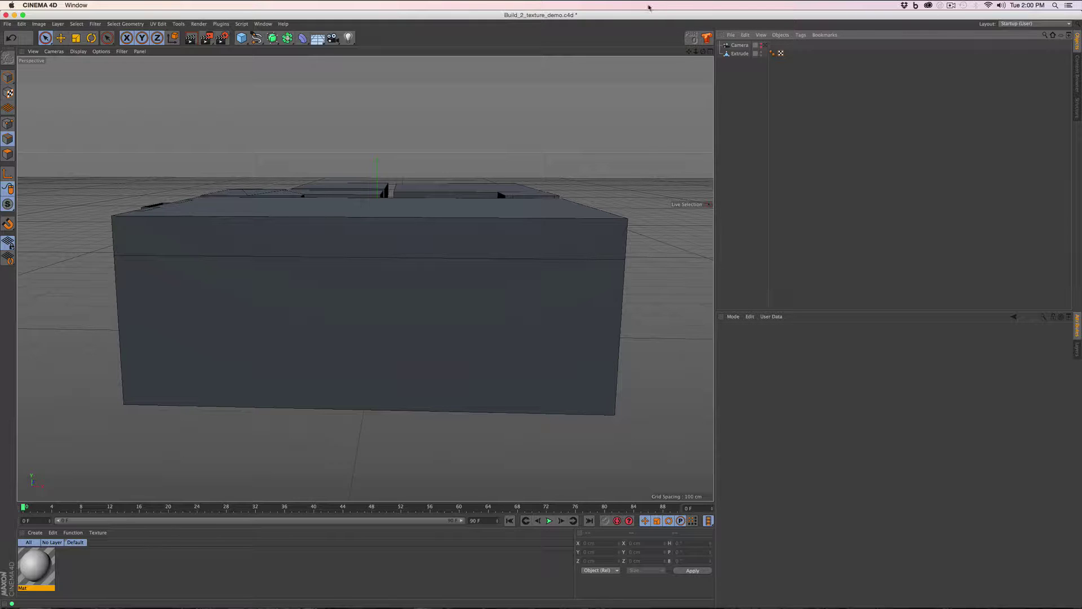
Merge the CV-VRCam plugin's 360-degree camera rig into the scene
{"action": "left_click", "coordinate": [220, 24]}
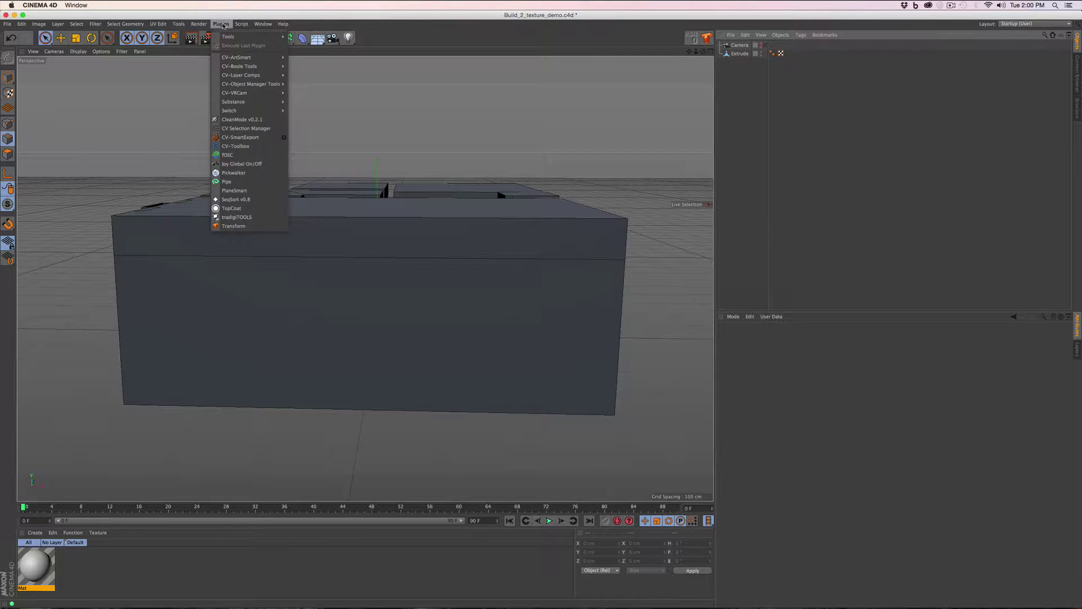
{"action": "mouse_move", "coordinate": [258, 78]}
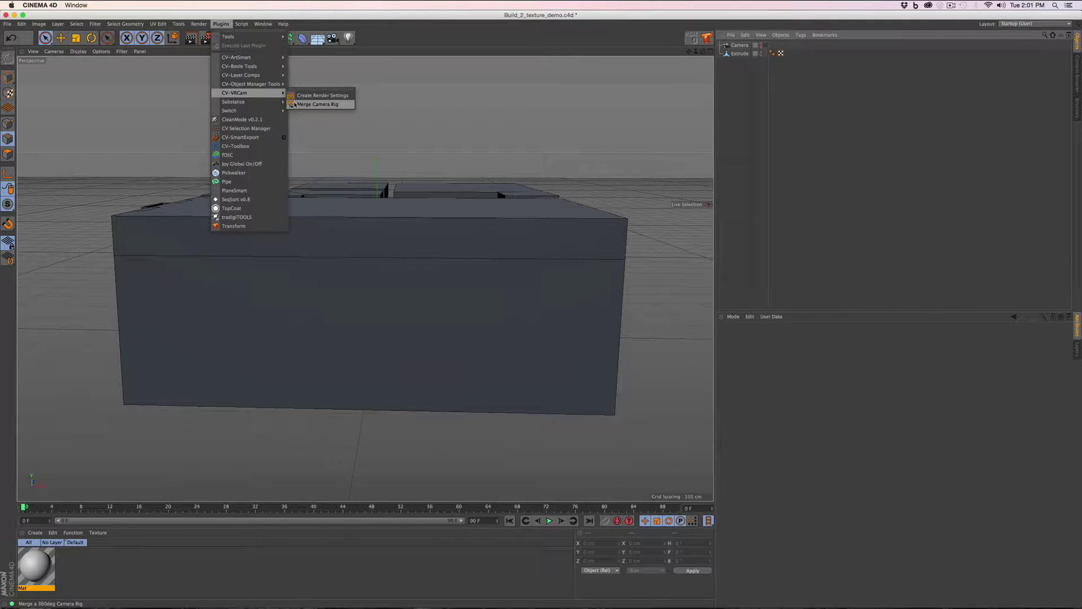
{"action": "left_click", "coordinate": [315, 105]}
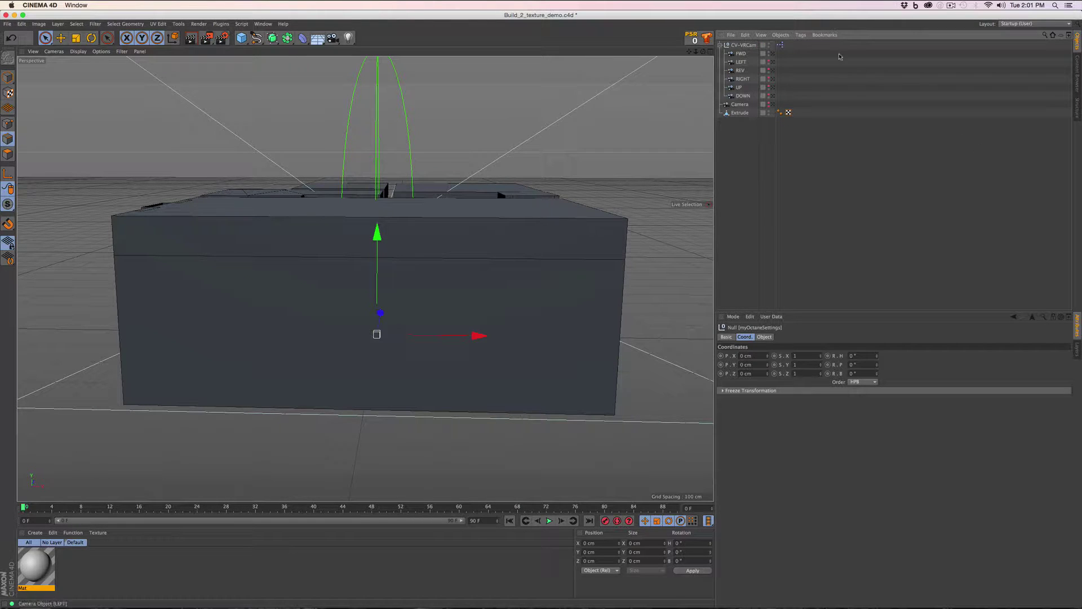
In the Top view, move the CV-VRCam rig along Z onto the near wall line of the front room, at about -382.6 cm
{"action": "middle_click", "coordinate": [561, 239]}
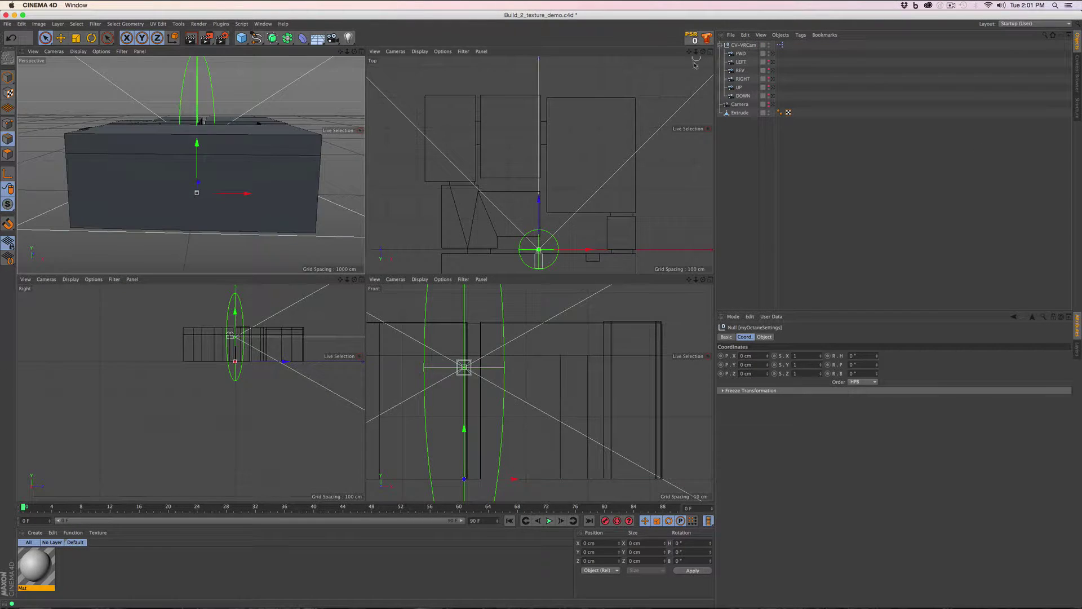
{"action": "middle_click", "coordinate": [621, 208]}
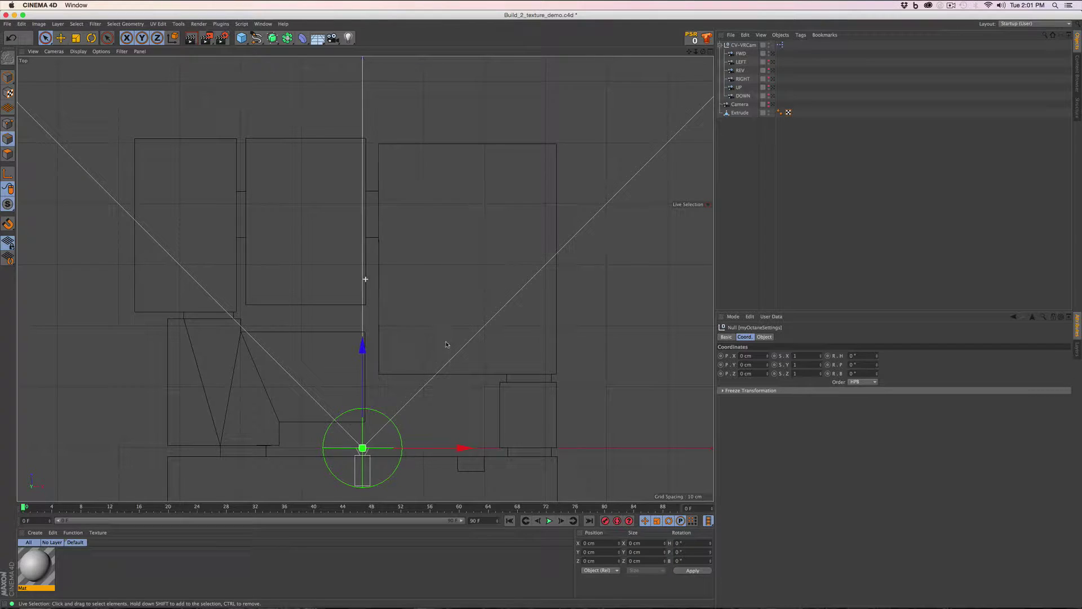
{"action": "middle_click_drag", "start_coordinate": [447, 344], "coordinate": [455, 41], "text": "alt"}
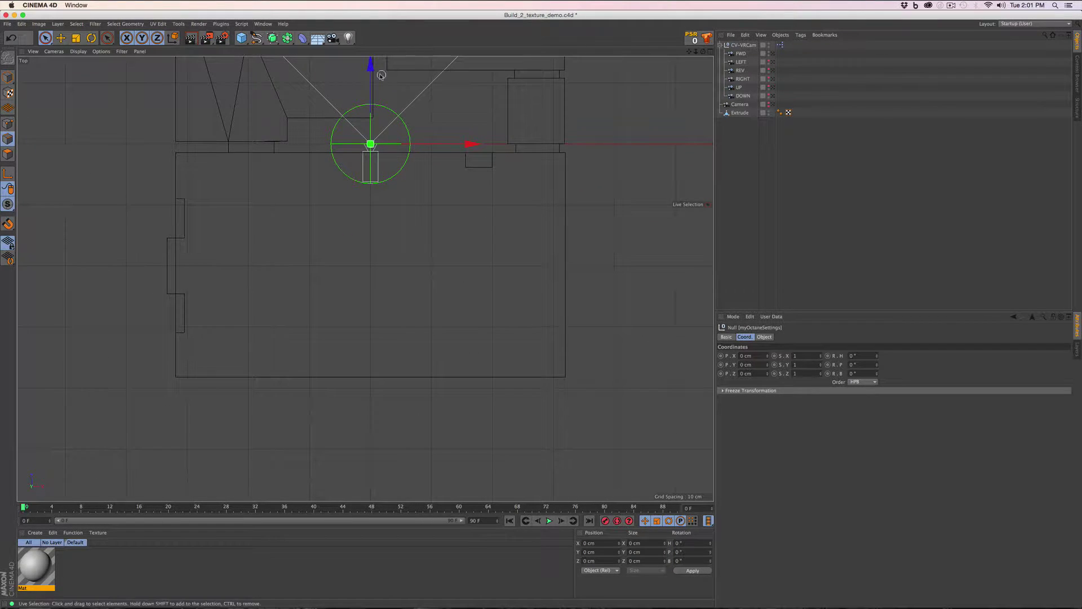
{"action": "left_click_drag", "start_coordinate": [371, 68], "coordinate": [330, 272]}
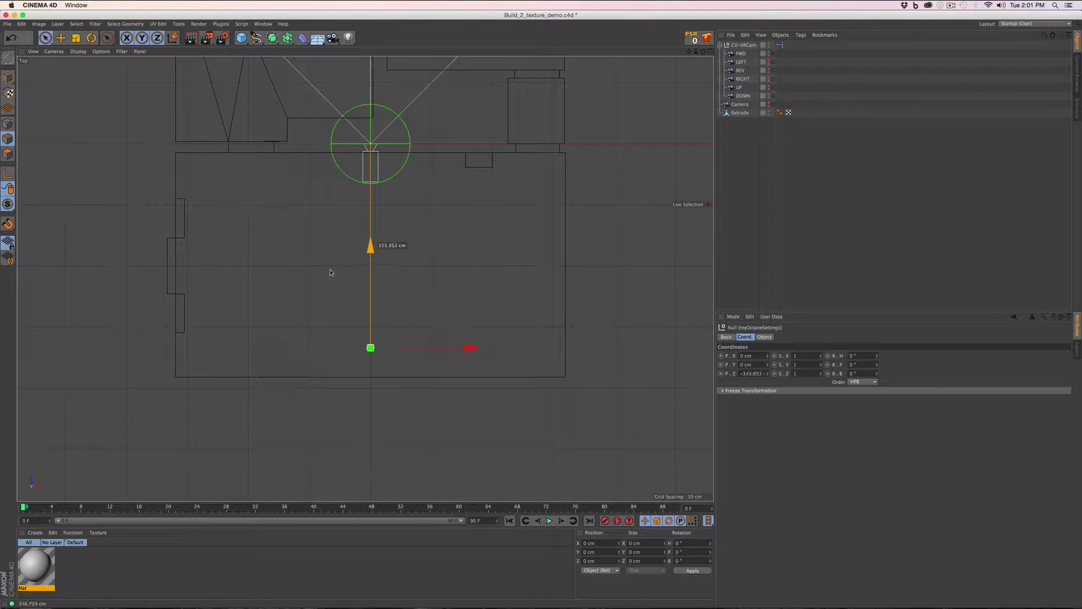
{"action": "key", "text": "super+z"}
{"action": "left_click", "coordinate": [744, 48]}
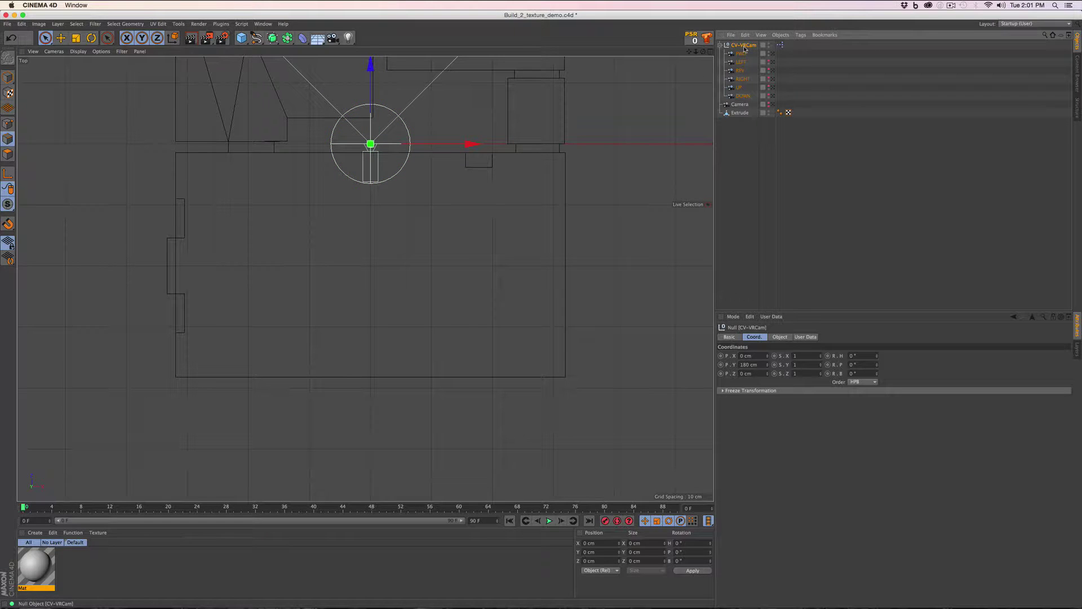
{"action": "left_click_drag", "start_coordinate": [371, 66], "coordinate": [355, 303]}
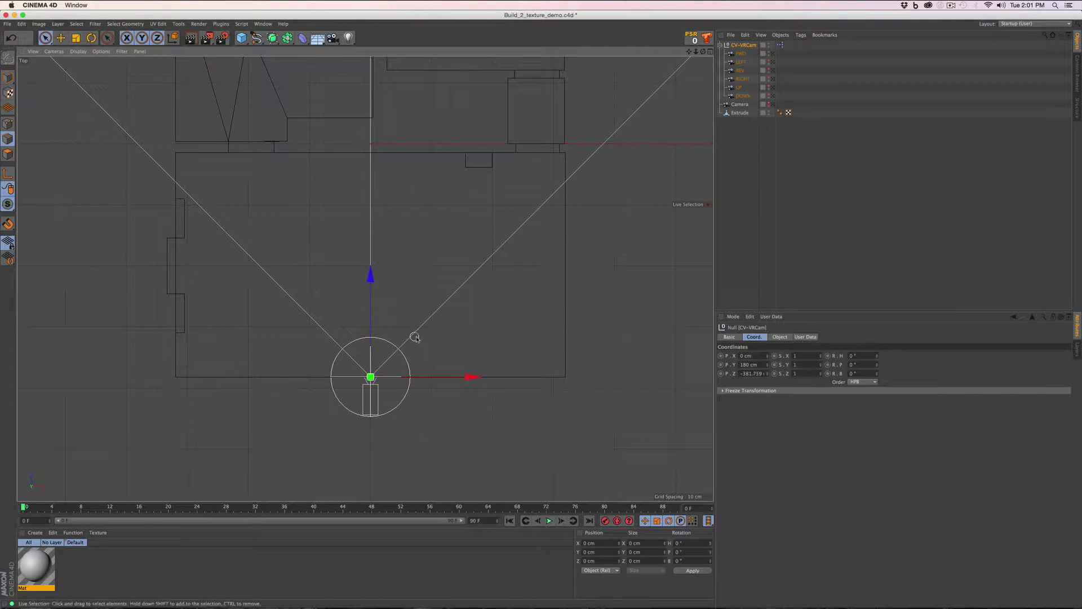
{"action": "scroll", "coordinate": [451, 372], "scroll_direction": "up", "scroll_amount": 5}
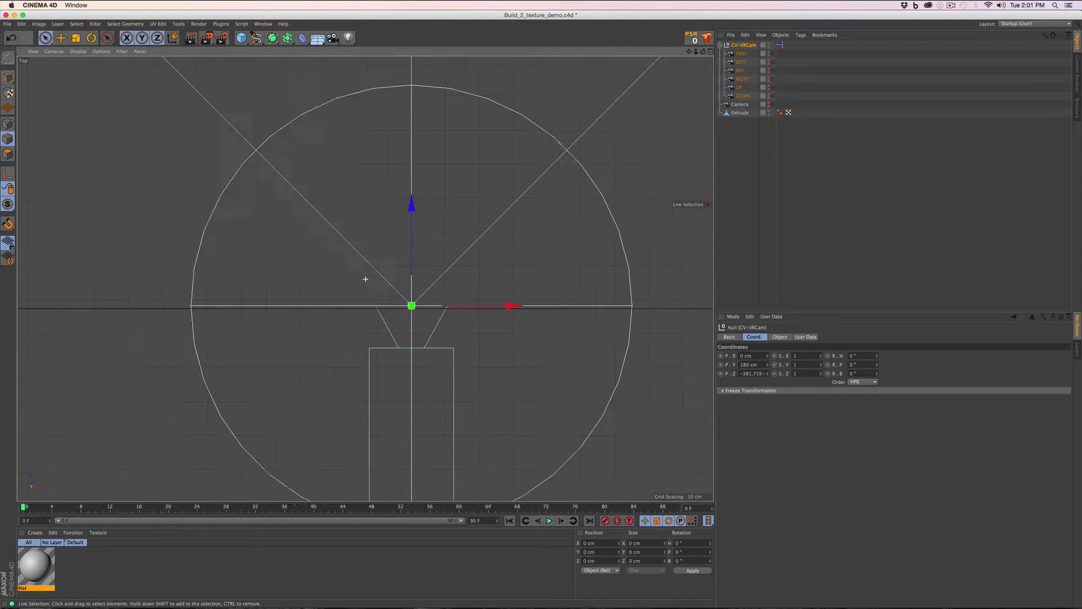
{"action": "scroll", "coordinate": [276, 389], "scroll_direction": "up", "scroll_amount": 4}
{"action": "scroll", "coordinate": [264, 333], "scroll_direction": "up", "scroll_amount": 2}
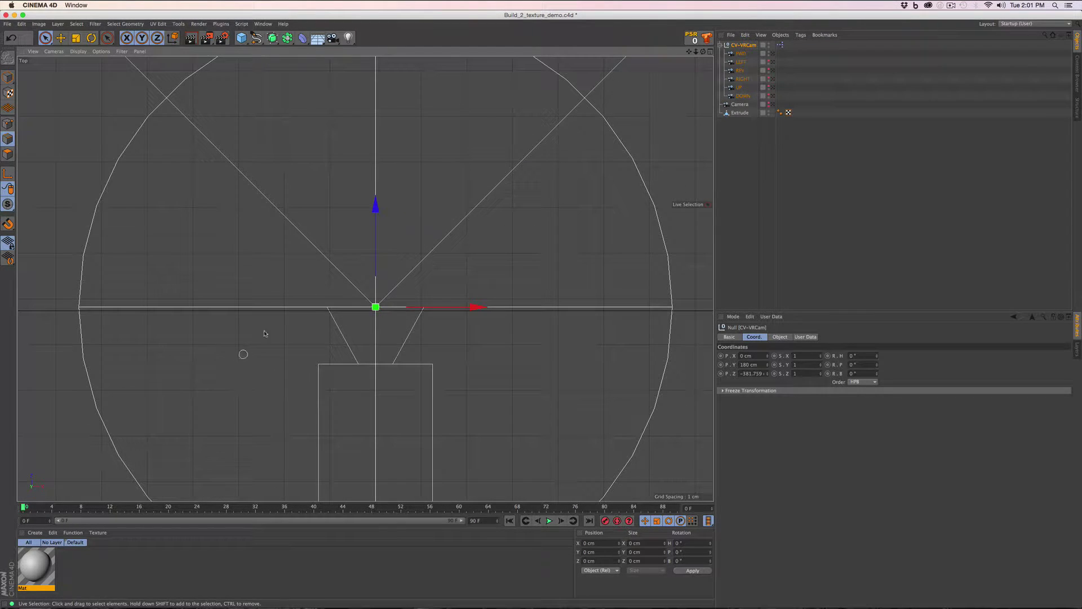
{"action": "left_click_drag", "start_coordinate": [375, 205], "coordinate": [374, 211]}
Move the CV-VRCam rig along X to the near corner of the room, at about 319.4 cm
{"action": "middle_click_drag", "start_coordinate": [508, 339], "coordinate": [24, 345], "text": "alt"}
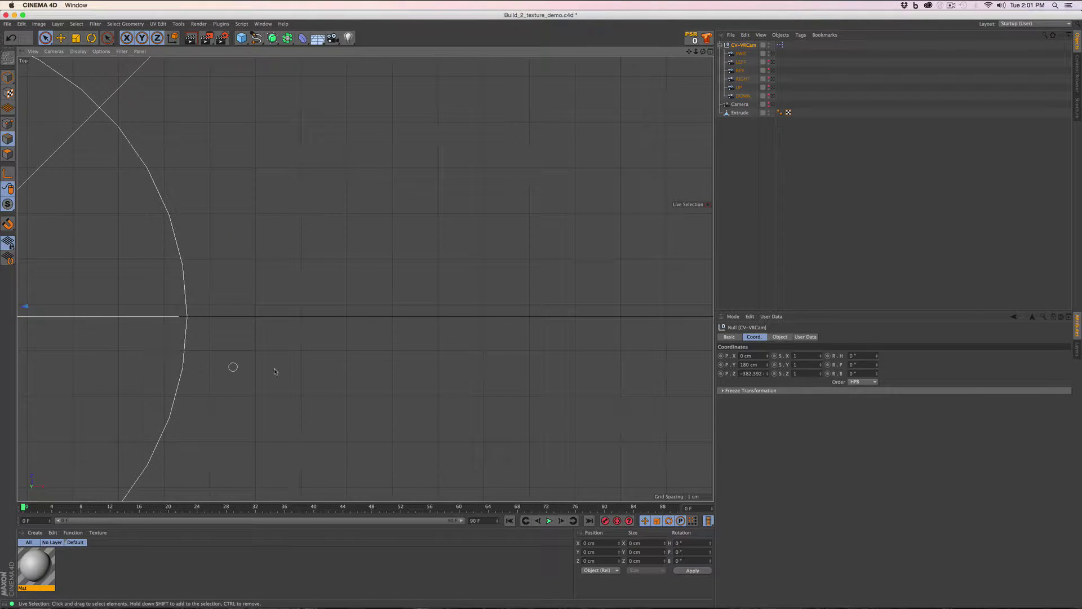
{"action": "scroll", "coordinate": [362, 376], "scroll_direction": "down", "scroll_amount": 3}
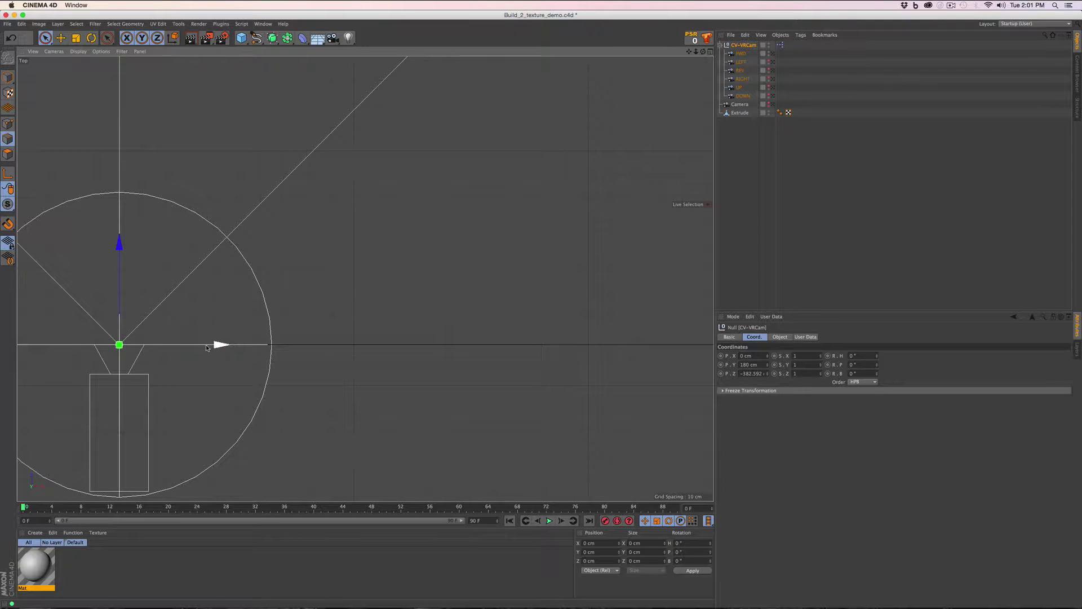
{"action": "left_click_drag", "start_coordinate": [220, 345], "coordinate": [655, 345]}
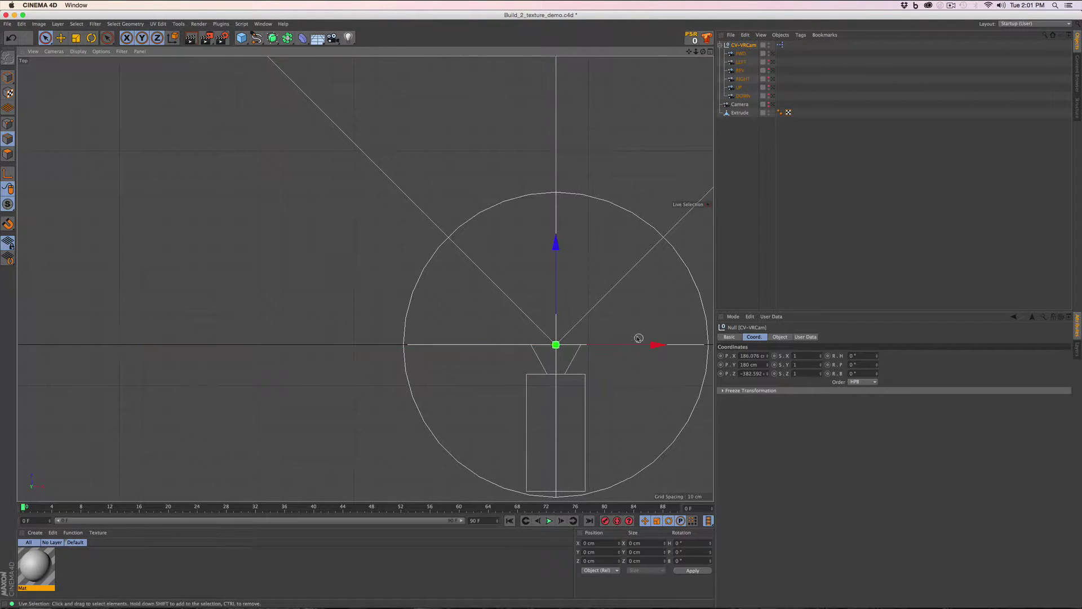
{"action": "middle_click_drag", "start_coordinate": [638, 338], "coordinate": [172, 309], "text": "alt"}
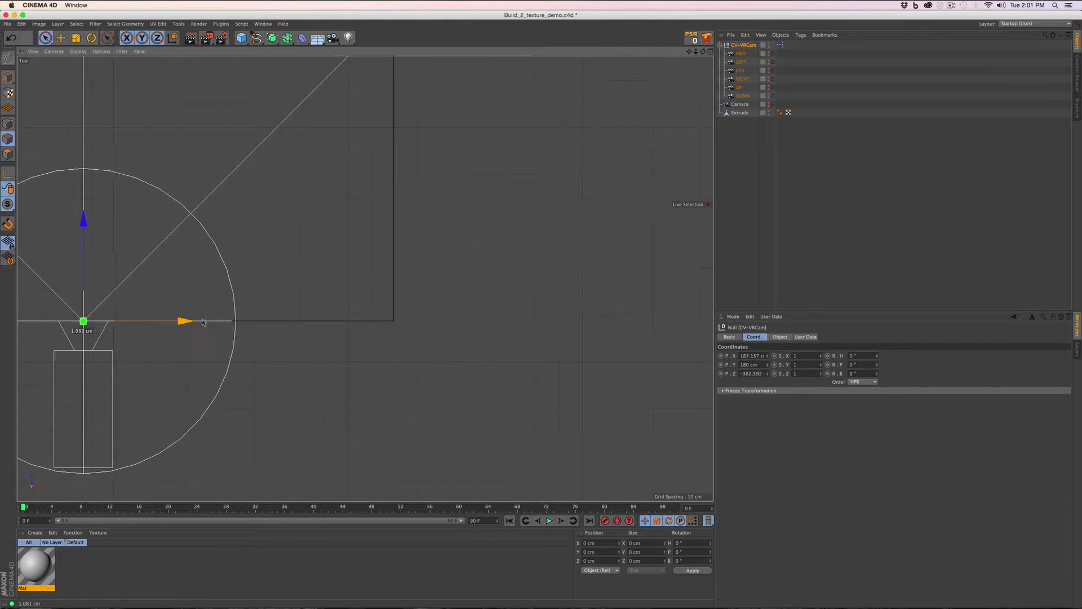
{"action": "left_click_drag", "start_coordinate": [182, 319], "coordinate": [497, 324]}
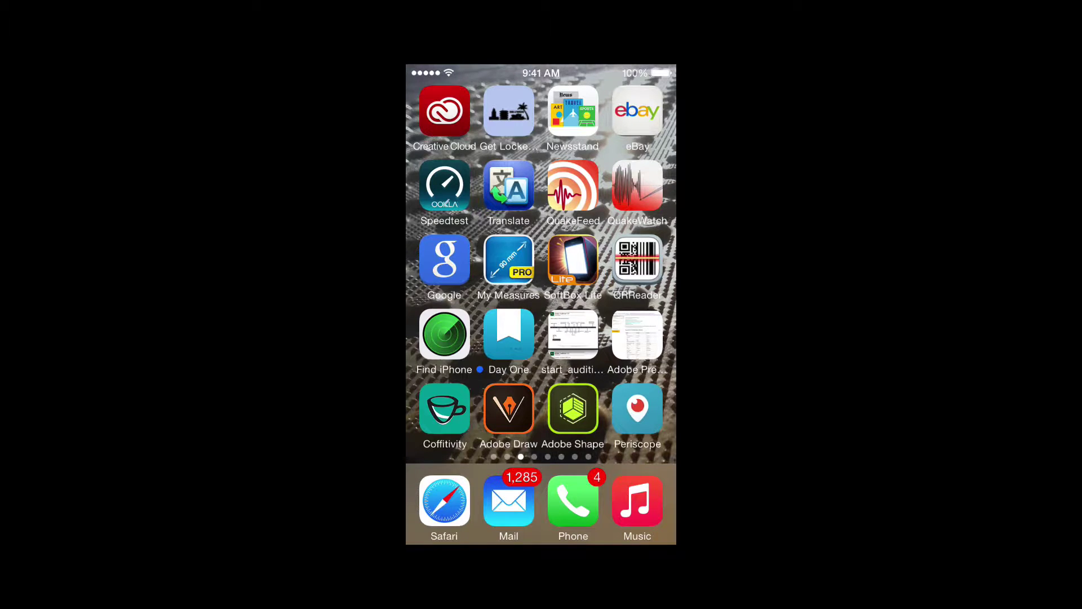
Switch to the My Measures phone app and check the wall-to-monopod distances annotated on the room photo
{"action": "left_click", "coordinate": [508, 259]}
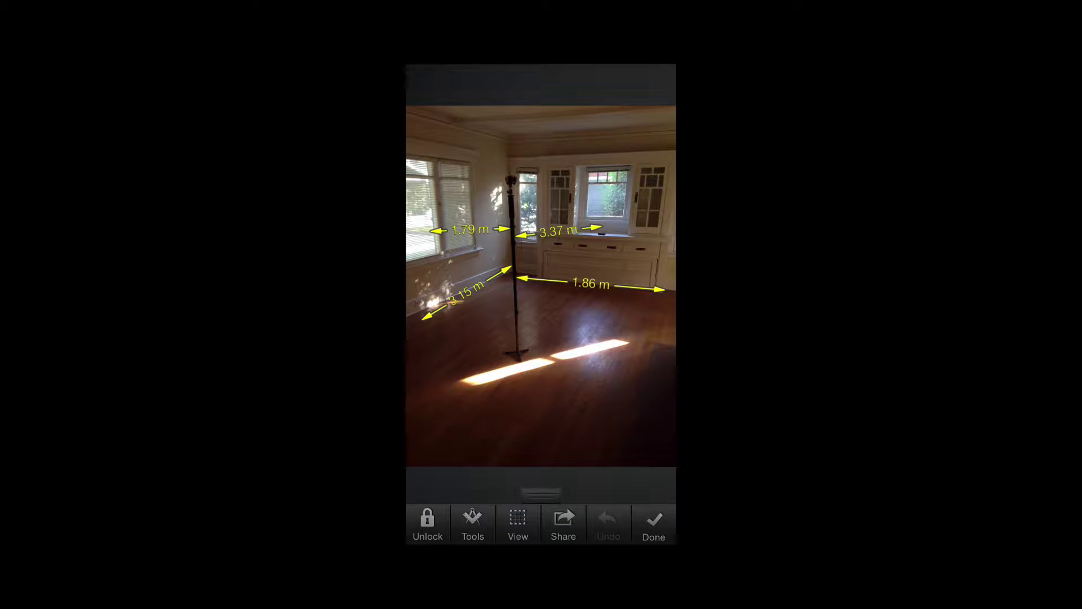
{"action": "left_click", "coordinate": [654, 524]}
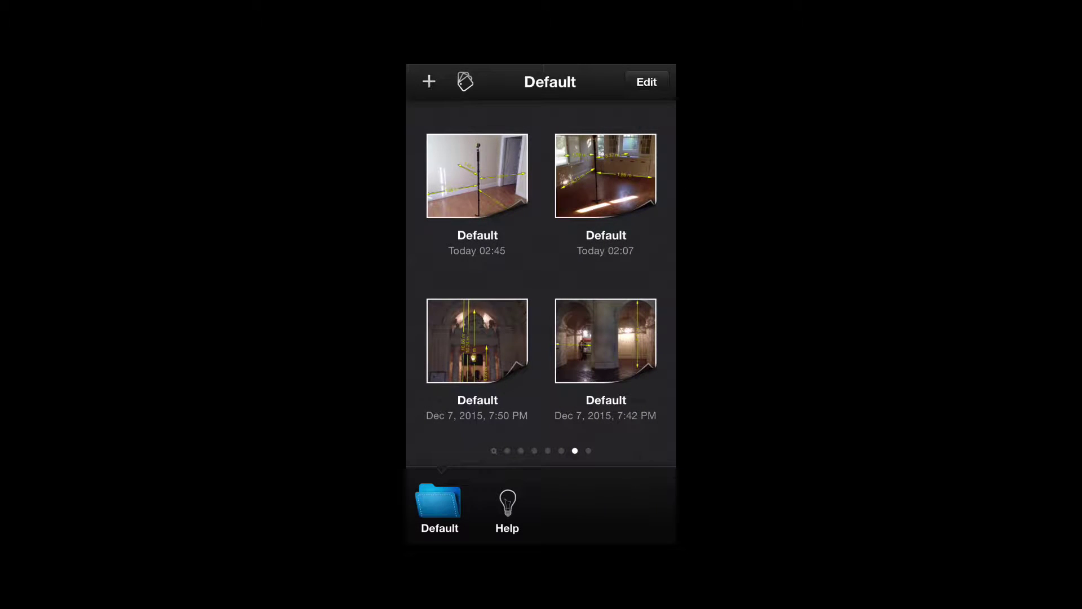
{"action": "left_click", "coordinate": [606, 175]}
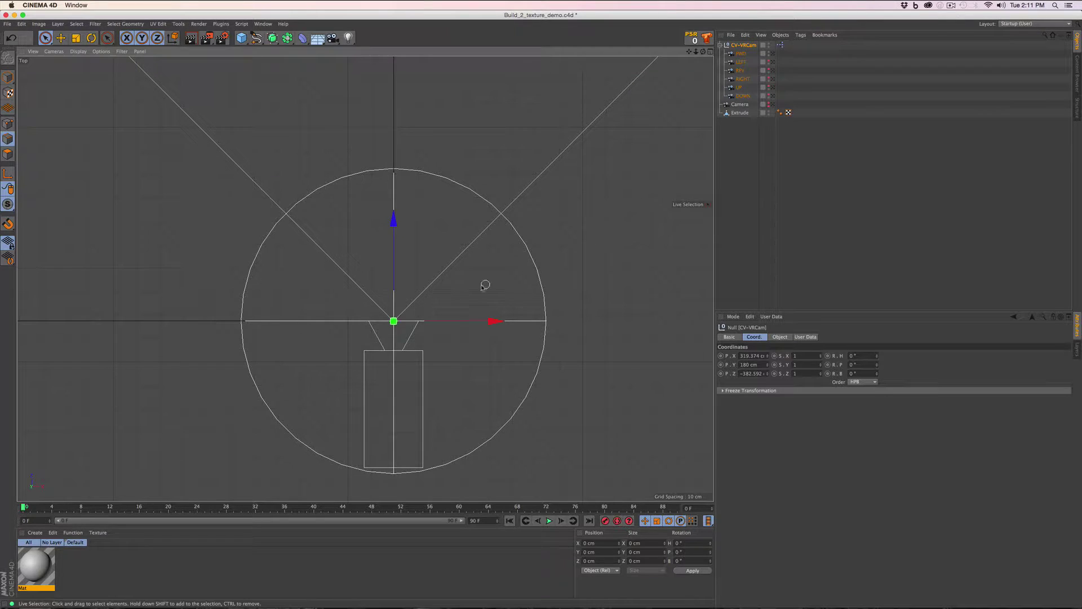
{"action": "scroll", "coordinate": [470, 289], "scroll_direction": "down", "scroll_amount": 6}
{"action": "scroll", "coordinate": [470, 288], "scroll_direction": "down", "scroll_amount": 5}
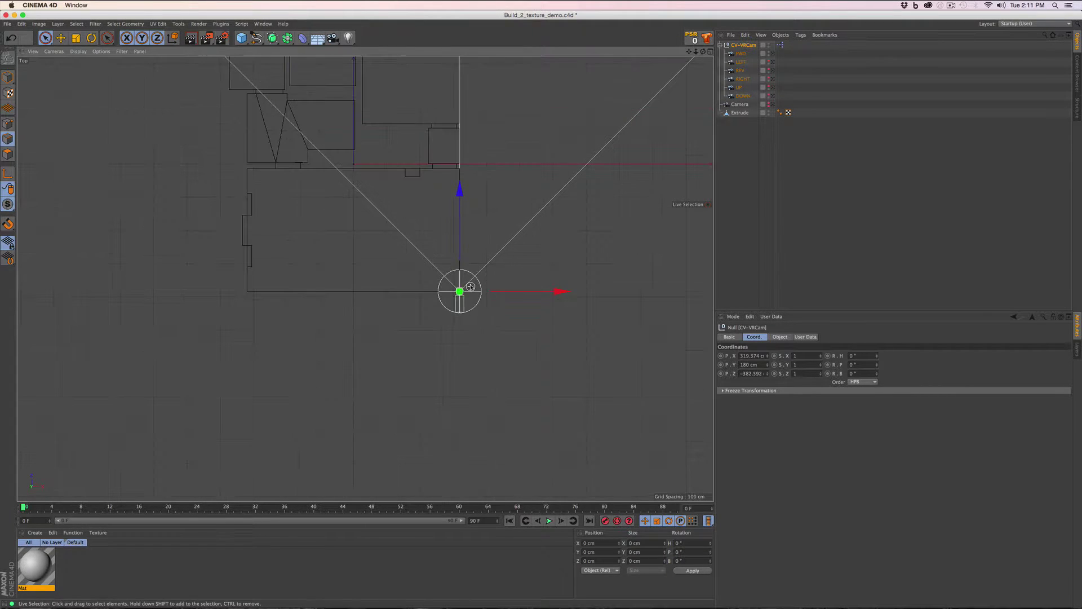
{"action": "middle_click_drag", "start_coordinate": [469, 259], "coordinate": [498, 304], "text": "alt"}
{"action": "scroll", "coordinate": [425, 289], "scroll_direction": "up", "scroll_amount": 5}
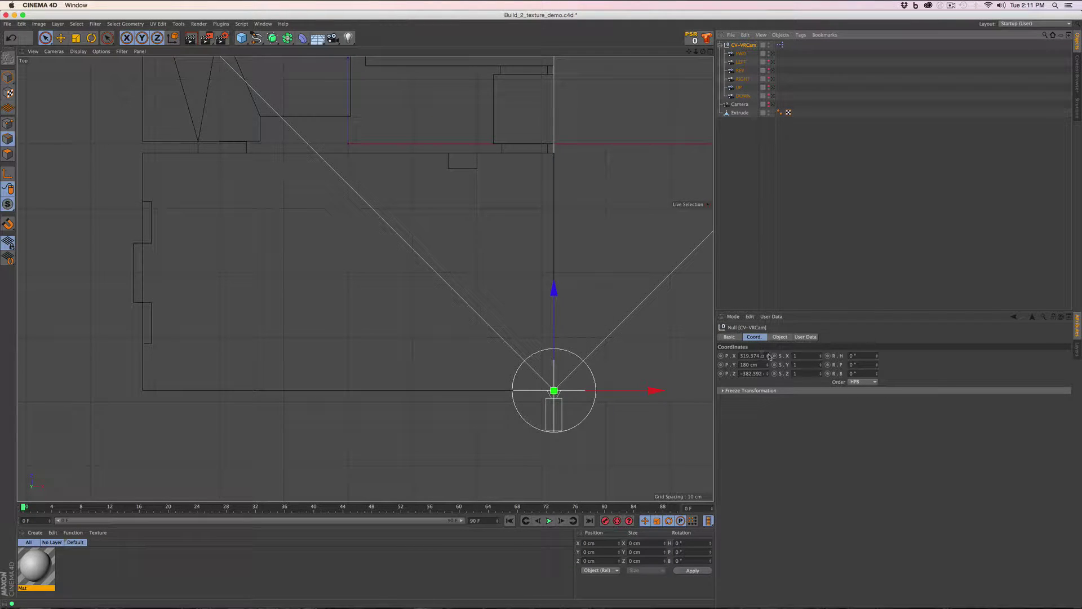
{"action": "left_click_drag", "start_coordinate": [770, 356], "coordinate": [763, 367]}
{"action": "key", "text": "super+z"}
{"action": "key", "text": "super+z"}
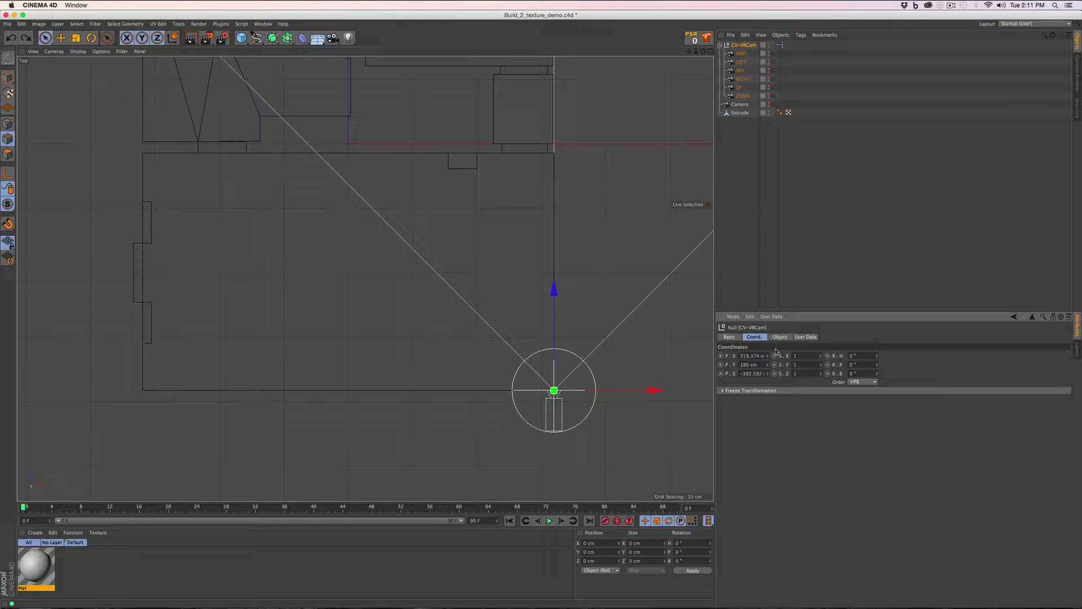
Subtract 315 cm from the rig's X position and move it along Z onto the room's opposite wall, at about -14.3 cm
{"action": "type", "text": "315"}
{"action": "key", "text": "Return"}
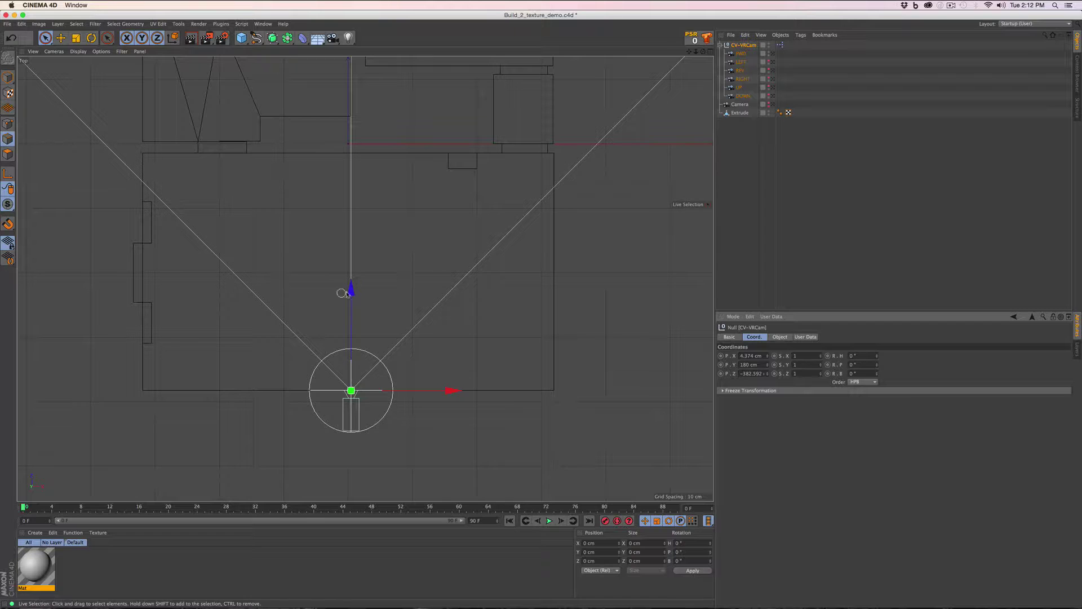
{"action": "left_click_drag", "start_coordinate": [350, 287], "coordinate": [348, 41]}
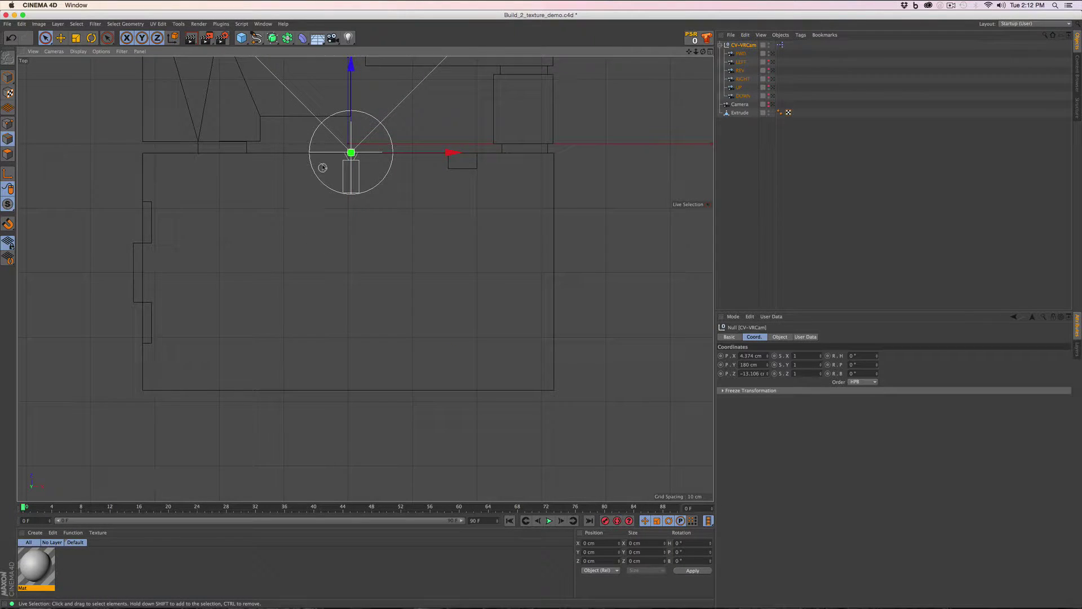
{"action": "scroll", "coordinate": [324, 153], "scroll_direction": "up", "scroll_amount": 8}
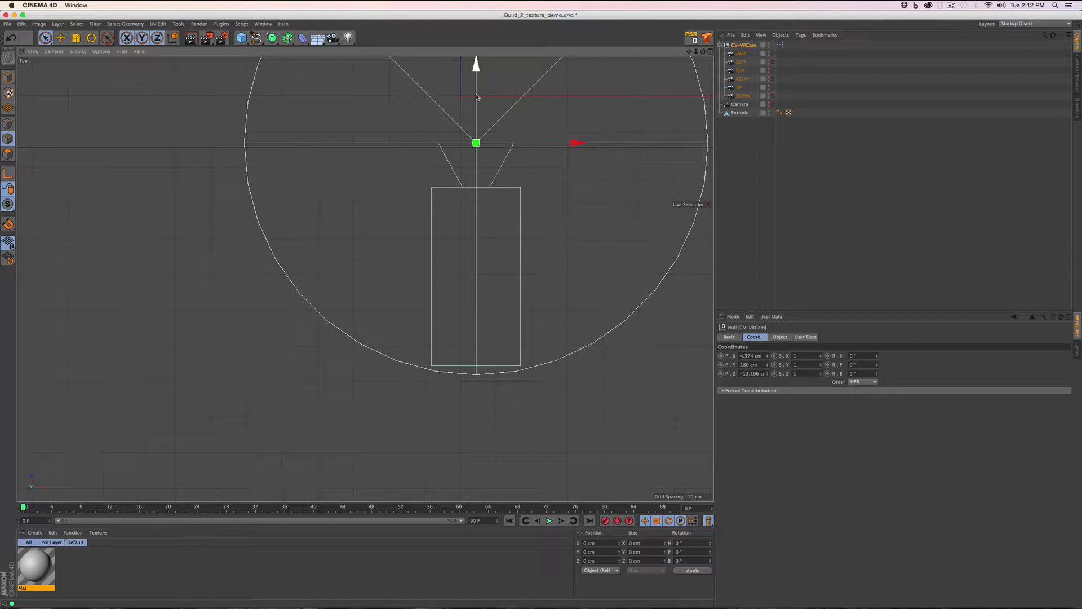
{"action": "left_click_drag", "start_coordinate": [475, 68], "coordinate": [473, 72]}
Offset the CV-VRCam rig from the wall into the room by subtracting 186 cm from its Z position
{"action": "scroll", "coordinate": [435, 436], "scroll_direction": "down", "scroll_amount": 6}
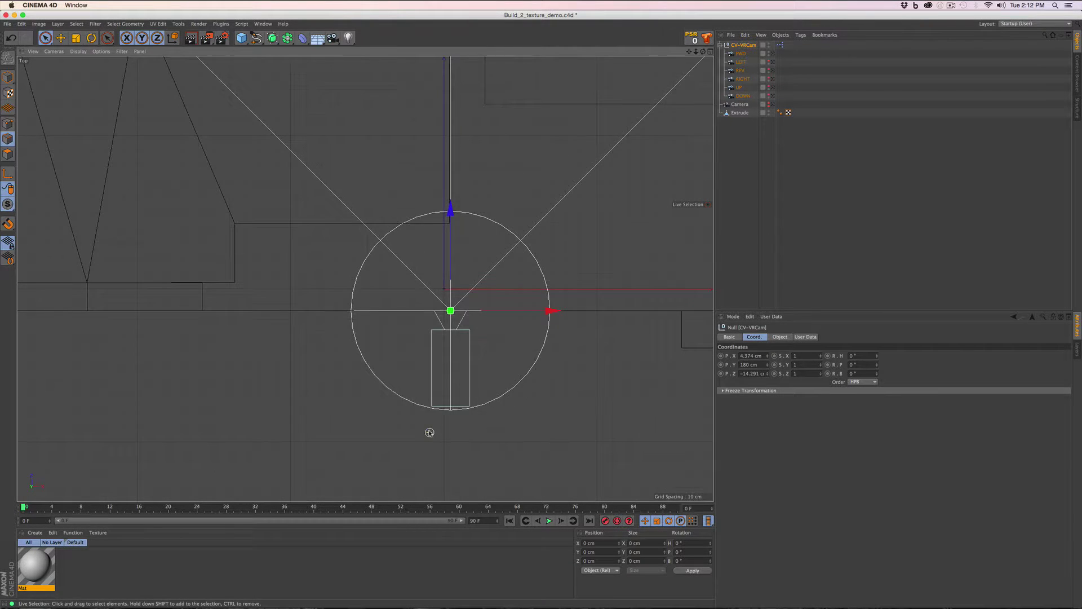
{"action": "scroll", "coordinate": [430, 432], "scroll_direction": "down", "scroll_amount": 3}
{"action": "scroll", "coordinate": [399, 272], "scroll_direction": "down", "scroll_amount": 4}
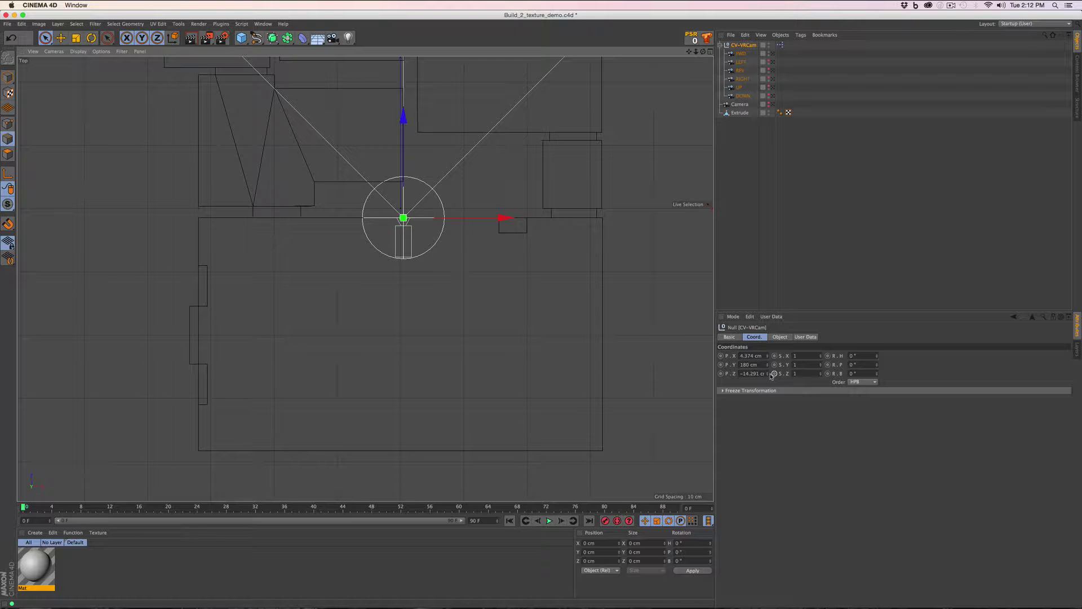
{"action": "left_click_drag", "start_coordinate": [767, 374], "coordinate": [767, 395]}
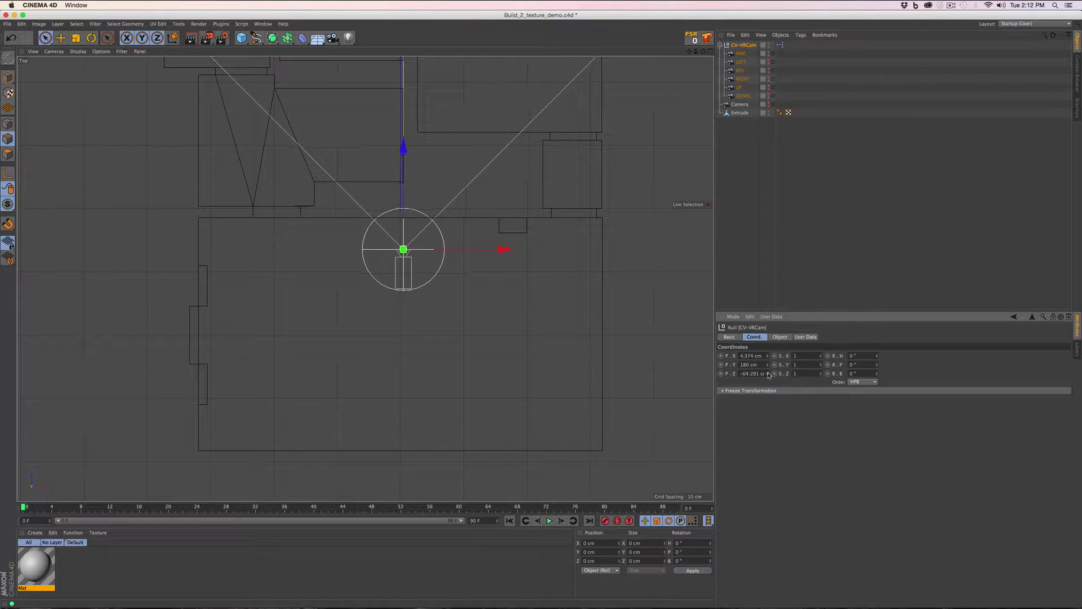
{"action": "key", "text": "super+z"}
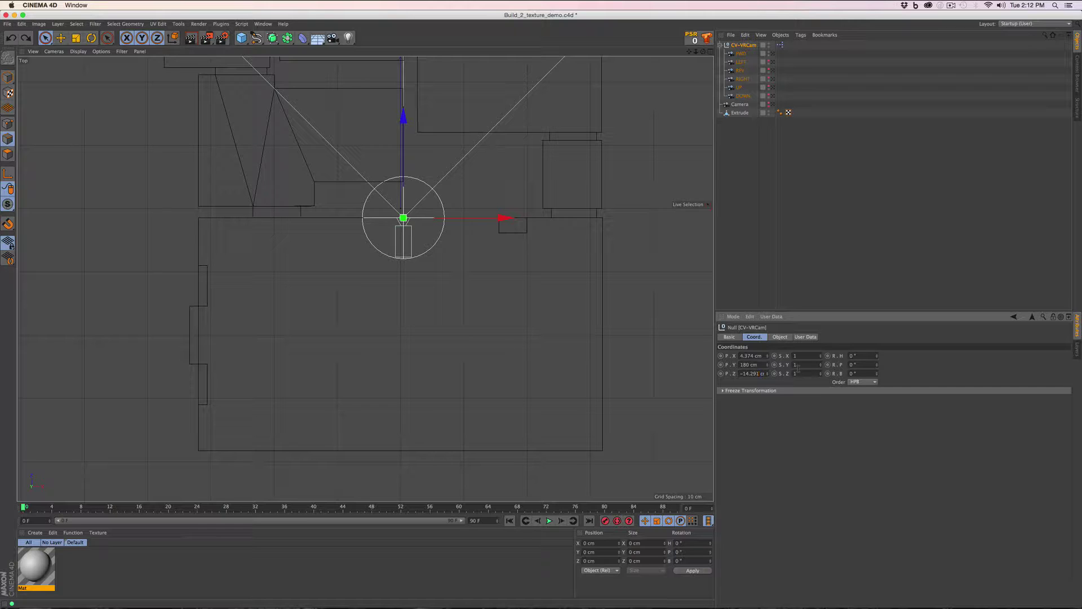
{"action": "key", "text": "Right"}
{"action": "key", "text": "Right"}
{"action": "key", "text": "Return"}
{"action": "type", "text": "86"}
{"action": "key", "text": "Return"}
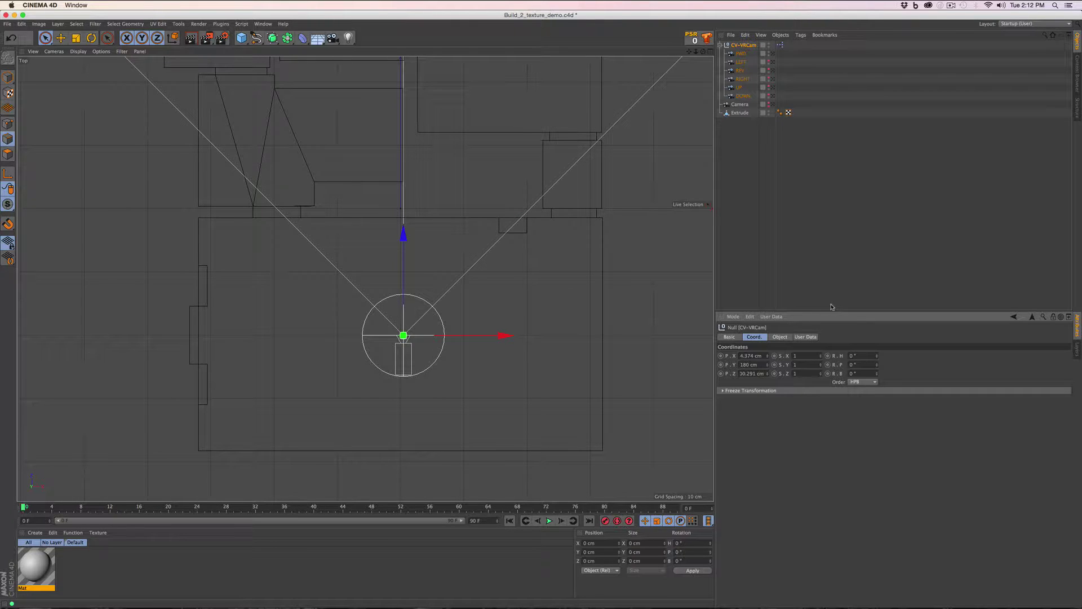
Set the CV-VRCam rig's Y position to 169 cm while in the Front view, and return to the full Perspective view
{"action": "middle_click", "coordinate": [650, 386]}
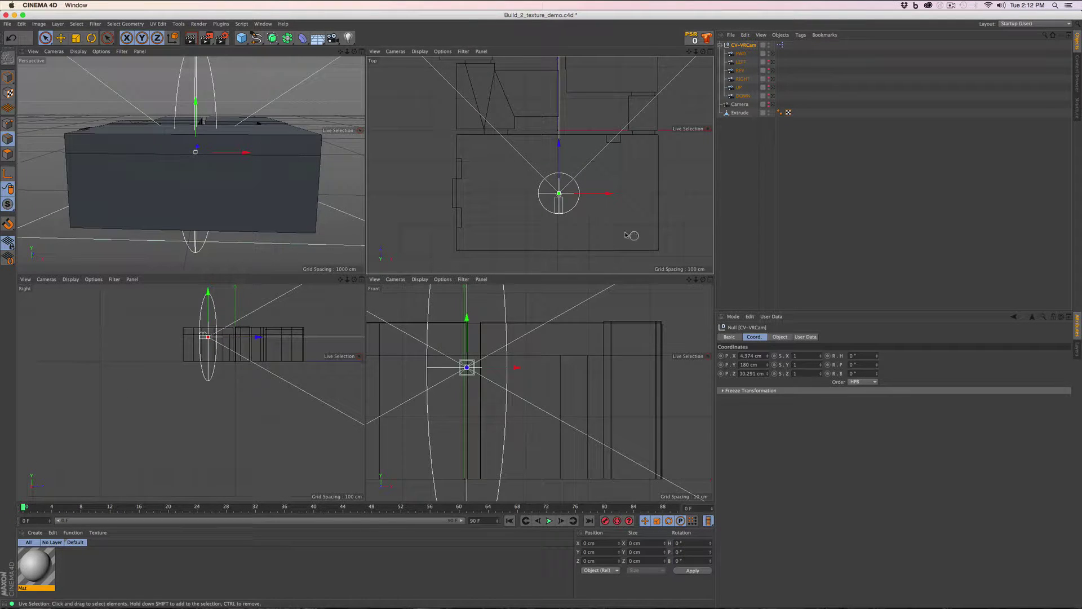
{"action": "middle_click", "coordinate": [544, 348]}
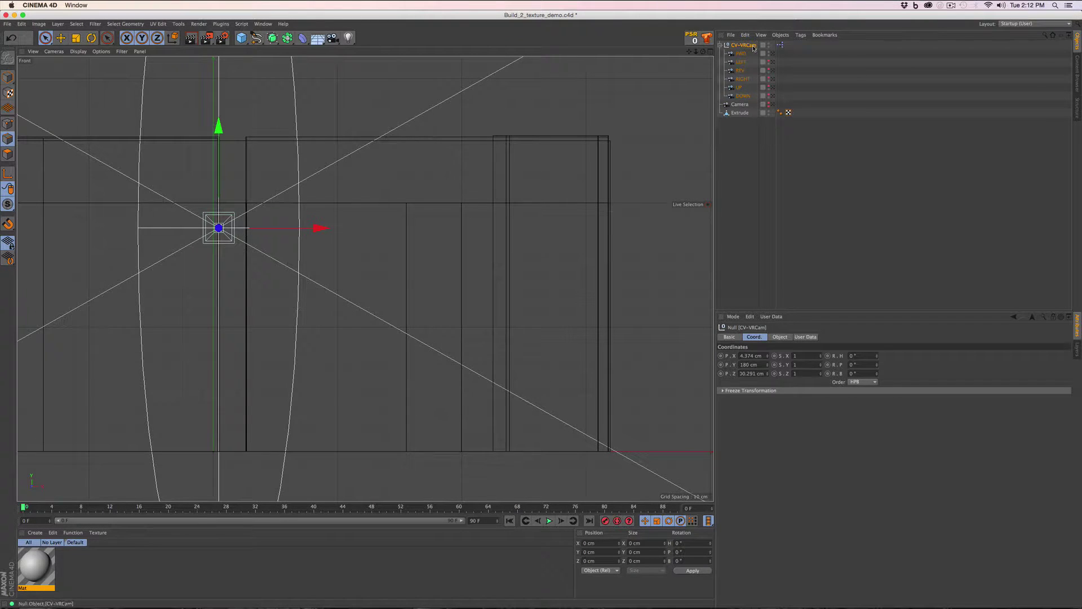
{"action": "double_click", "coordinate": [753, 366]}
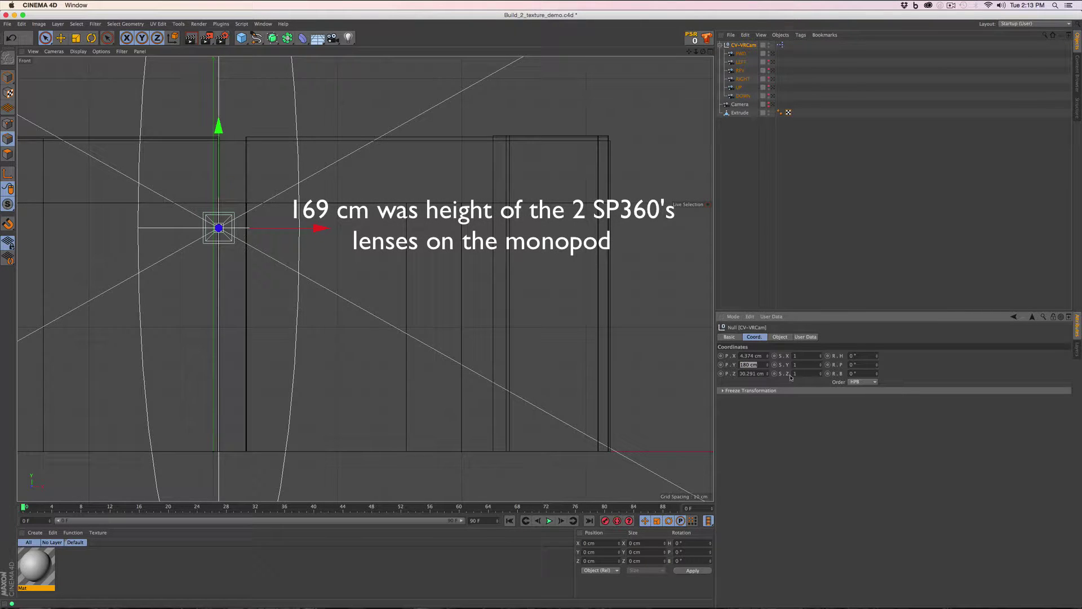
{"action": "type", "text": "169"}
{"action": "key", "text": "Return"}
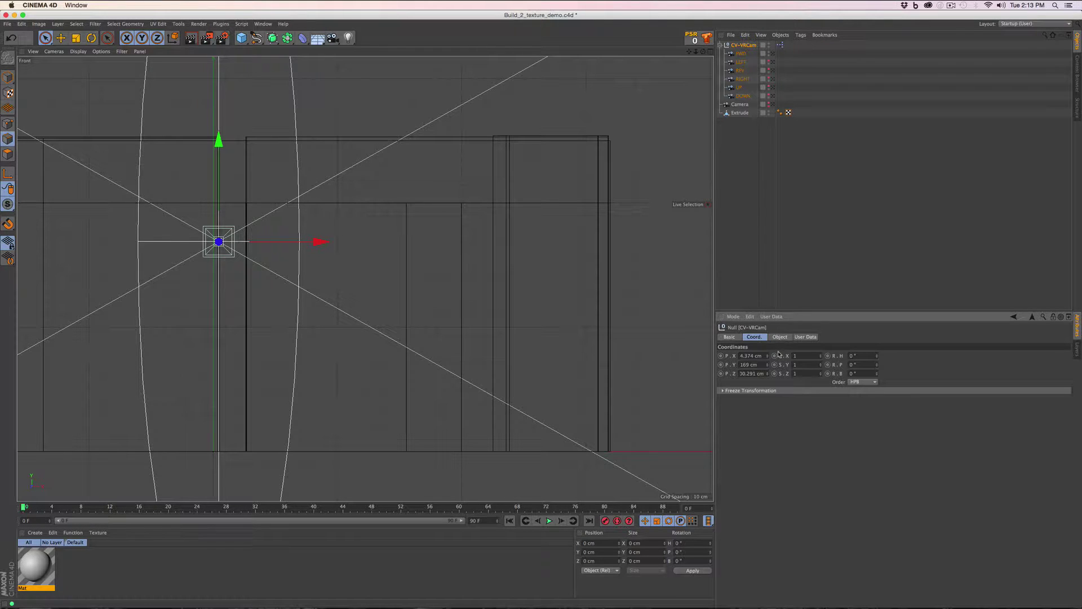
{"action": "middle_click", "coordinate": [628, 159]}
{"action": "middle_click", "coordinate": [297, 138]}
{"action": "middle_click", "coordinate": [296, 138]}
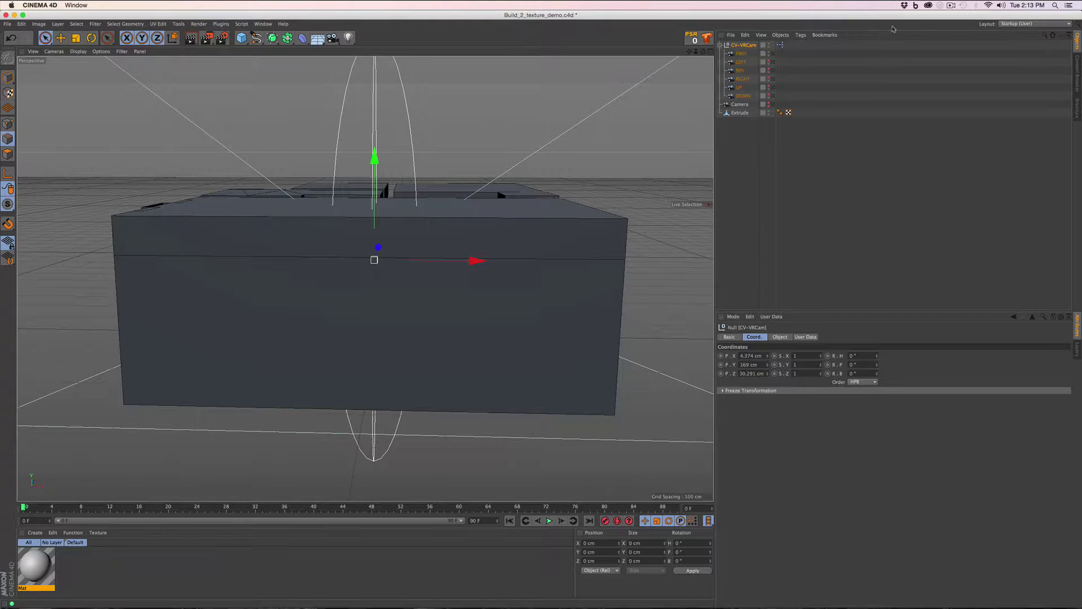
Look through the rig's FWD camera and set the CV-VRCam heading rotation to 90°
{"action": "left_click", "coordinate": [774, 54]}
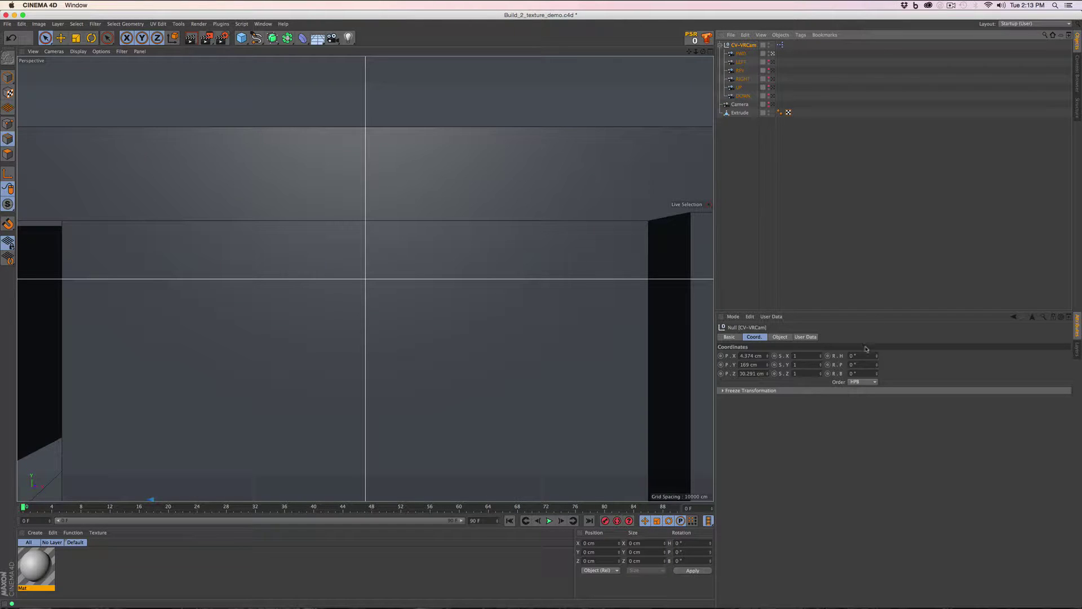
{"action": "middle_click", "coordinate": [638, 258]}
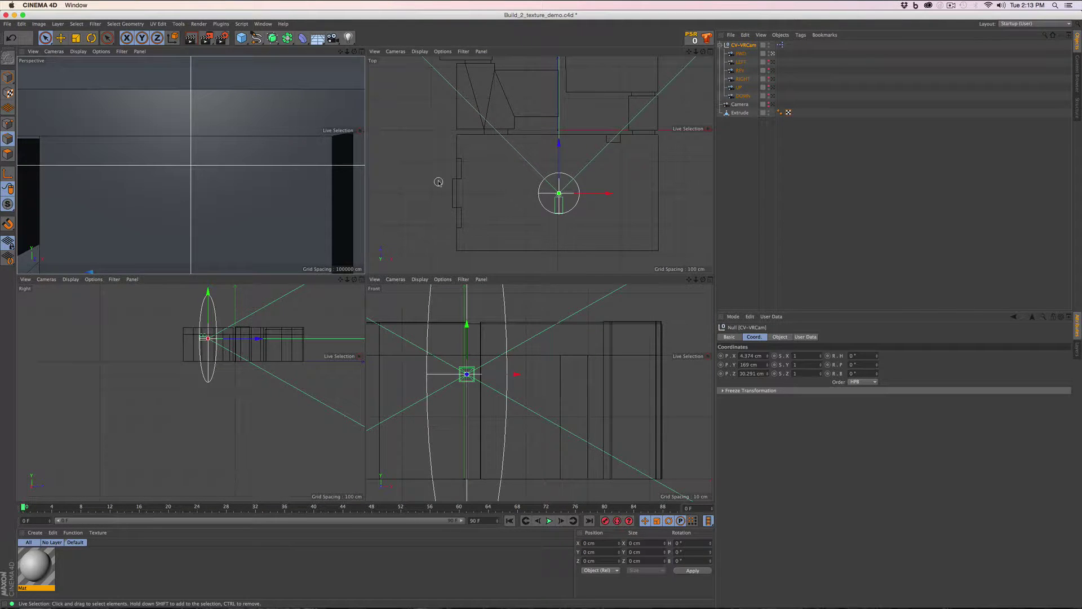
{"action": "middle_click", "coordinate": [317, 106]}
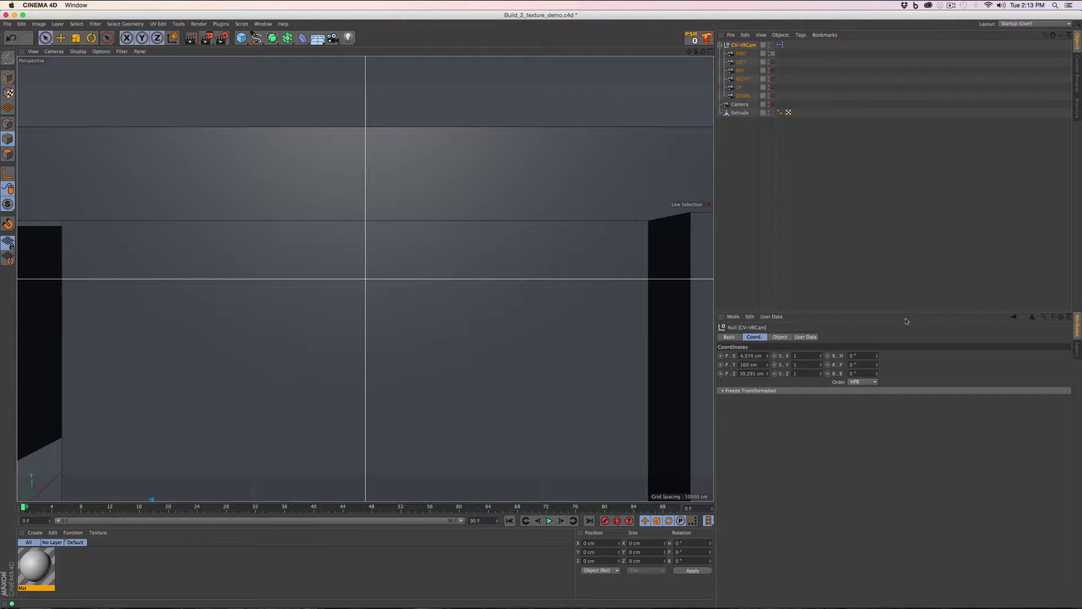
{"action": "left_click", "coordinate": [866, 355]}
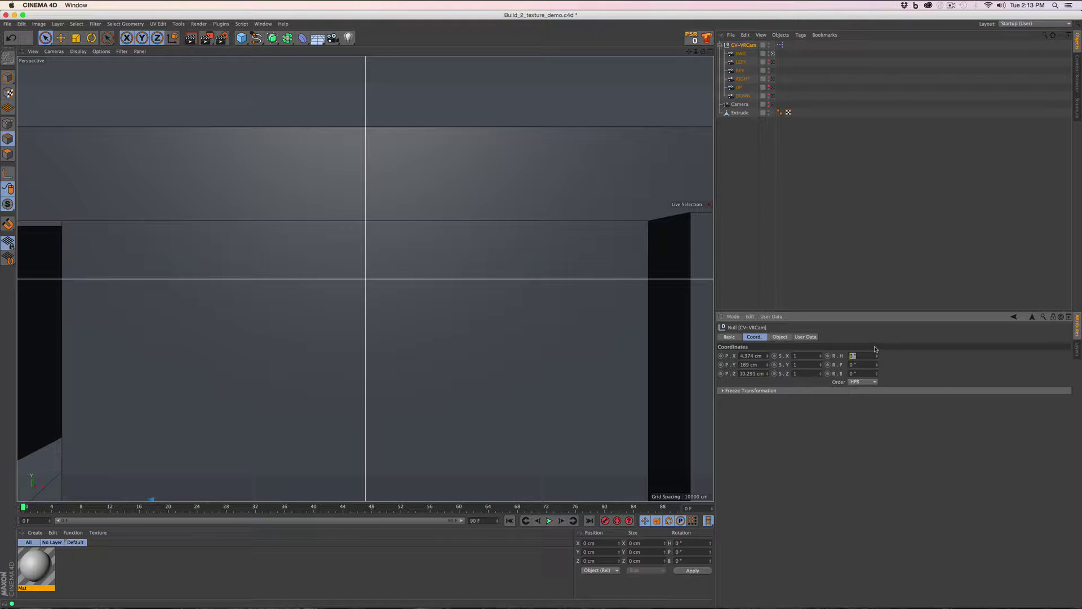
{"action": "type", "text": "90"}
{"action": "key", "text": "Return"}
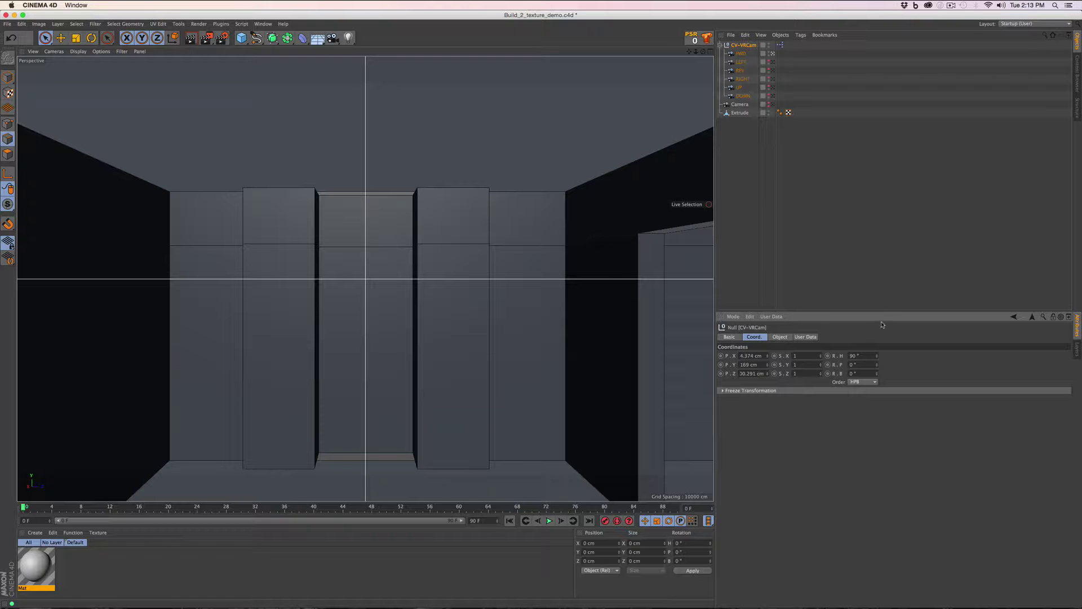
Check the room through the rig's LEFT, REV, RIGHT, UP and DOWN cameras and the separate Camera, ending on the FWD view
{"action": "left_click", "coordinate": [773, 62]}
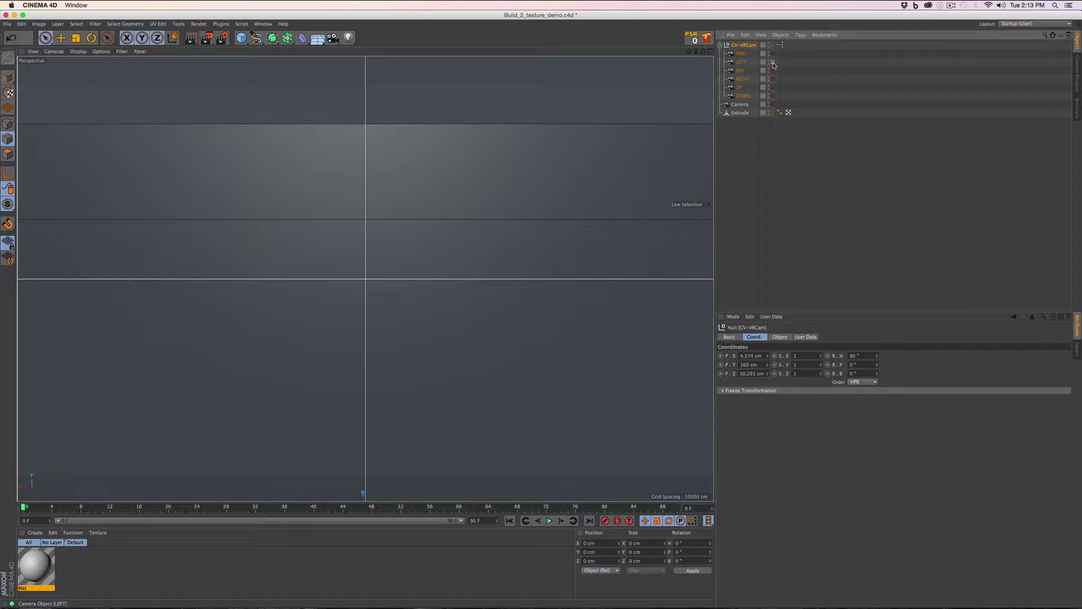
{"action": "left_click", "coordinate": [774, 71]}
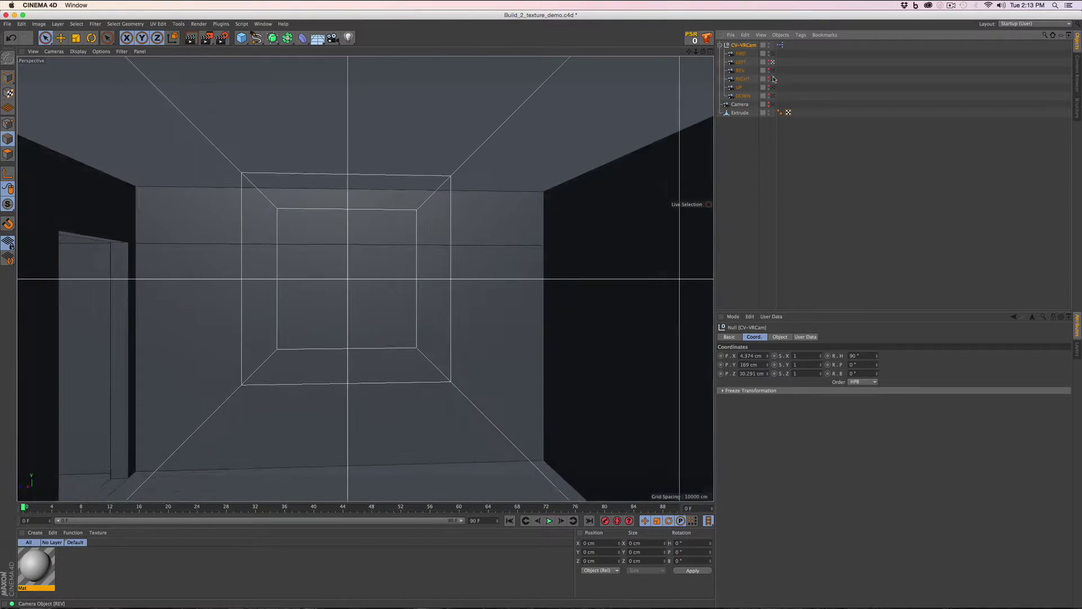
{"action": "left_click", "coordinate": [773, 79]}
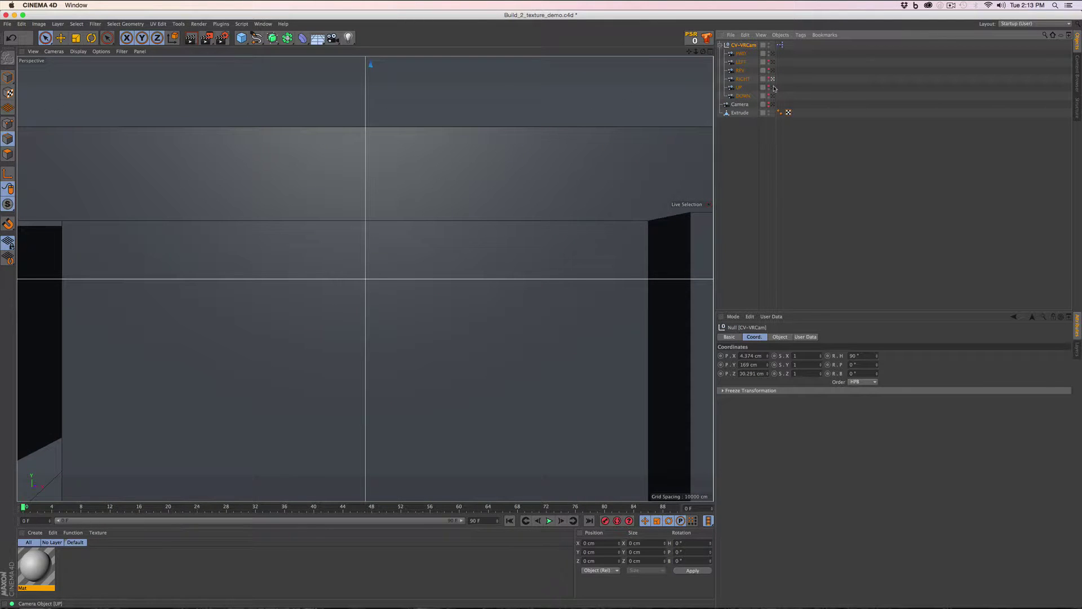
{"action": "left_click", "coordinate": [773, 88]}
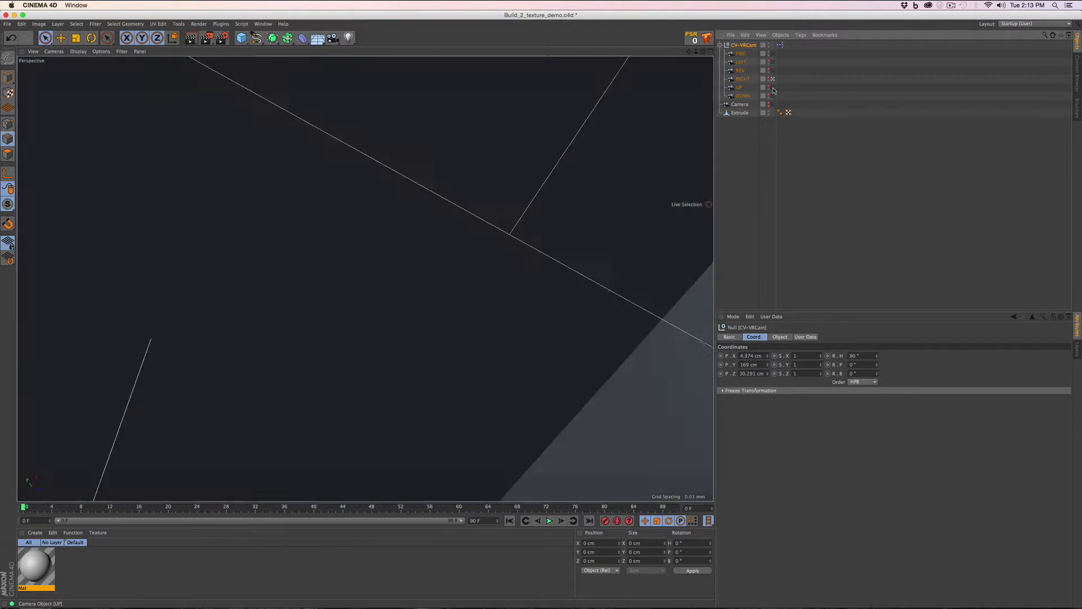
{"action": "left_click", "coordinate": [773, 96]}
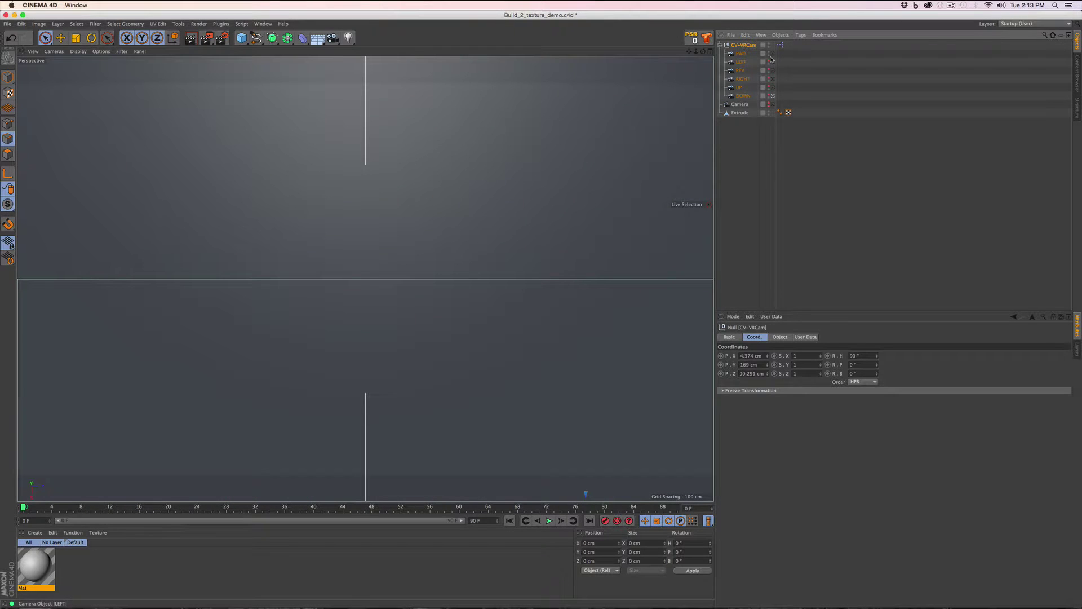
{"action": "left_click", "coordinate": [773, 54]}
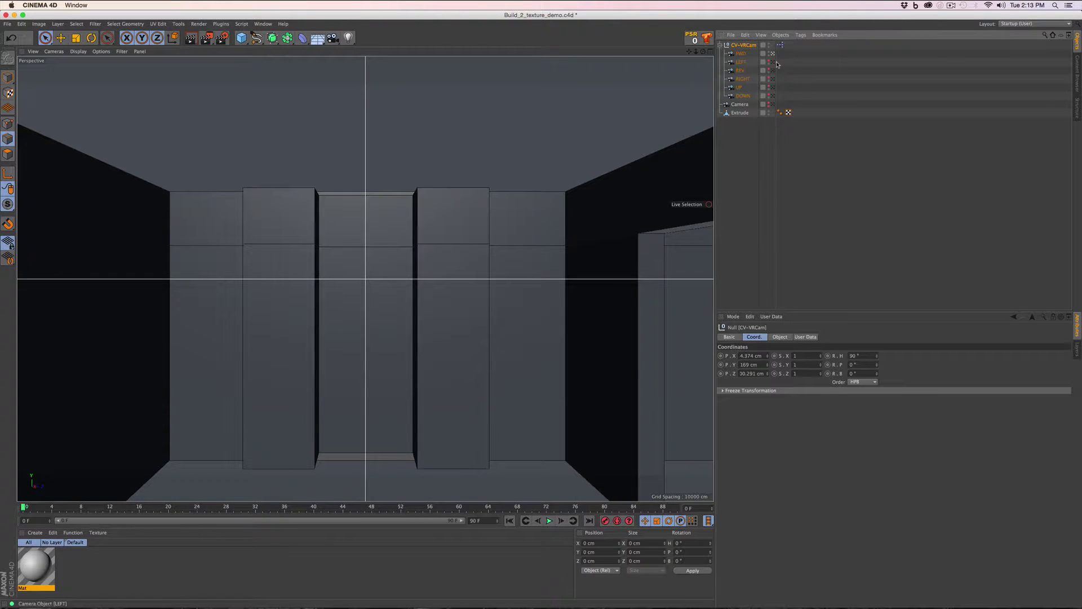
{"action": "left_click", "coordinate": [773, 105]}
{"action": "left_click", "coordinate": [772, 104]}
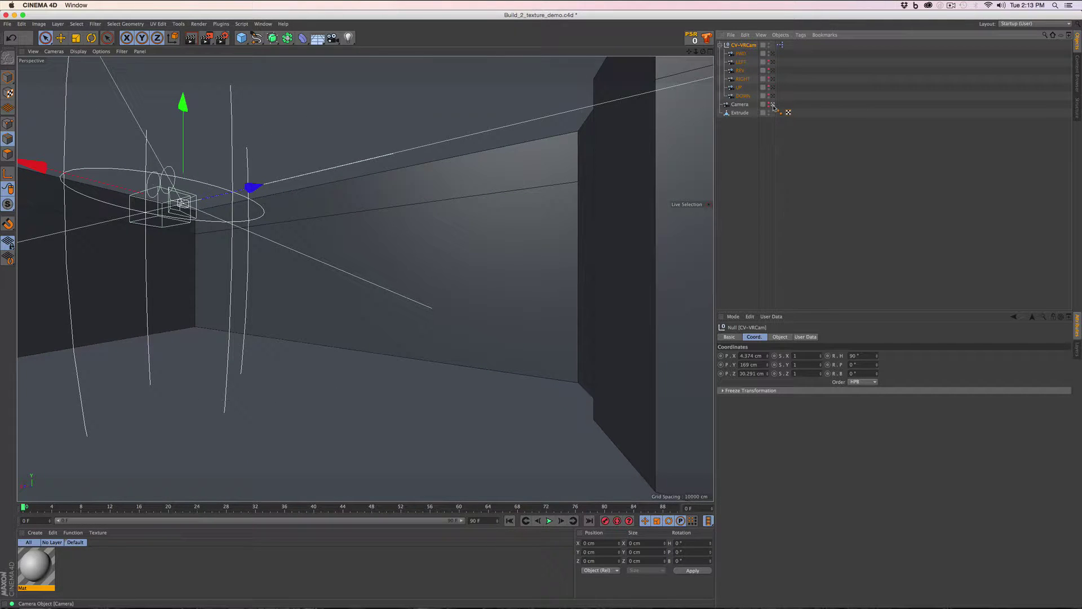
{"action": "left_click", "coordinate": [773, 105]}
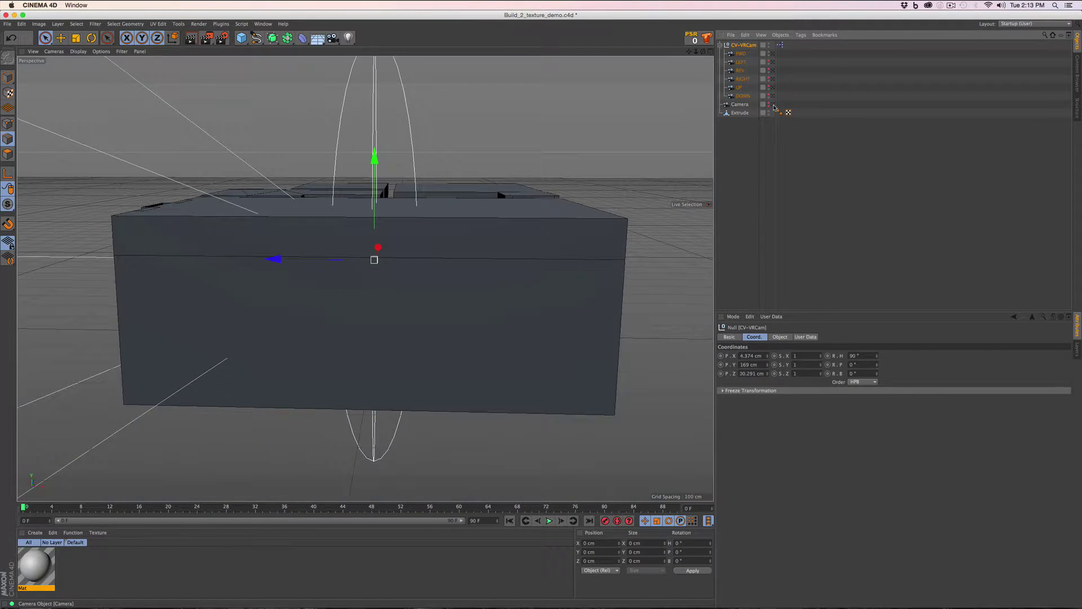
{"action": "left_click", "coordinate": [773, 54]}
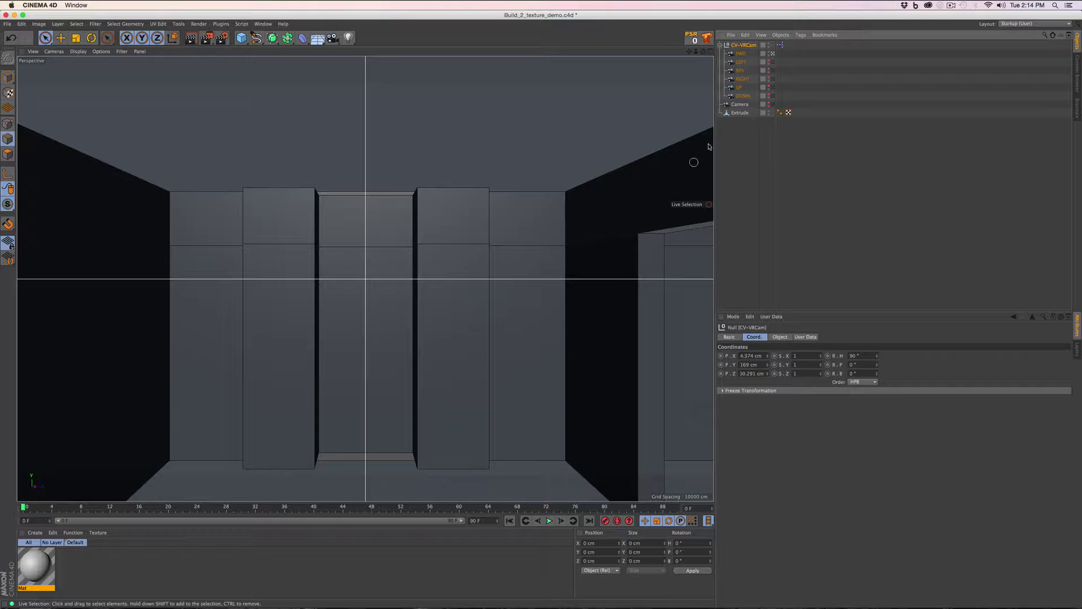
Select the Extrude room object, view its front wall through the separate Camera, and enable Live Selection in polygon mode
{"action": "left_click", "coordinate": [743, 114]}
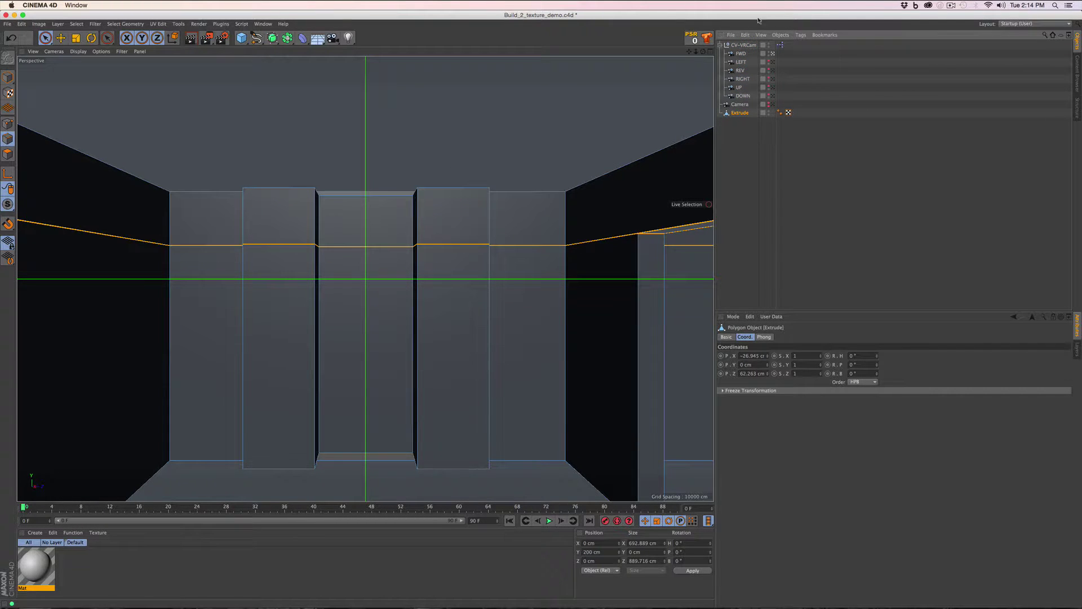
{"action": "left_click", "coordinate": [773, 105]}
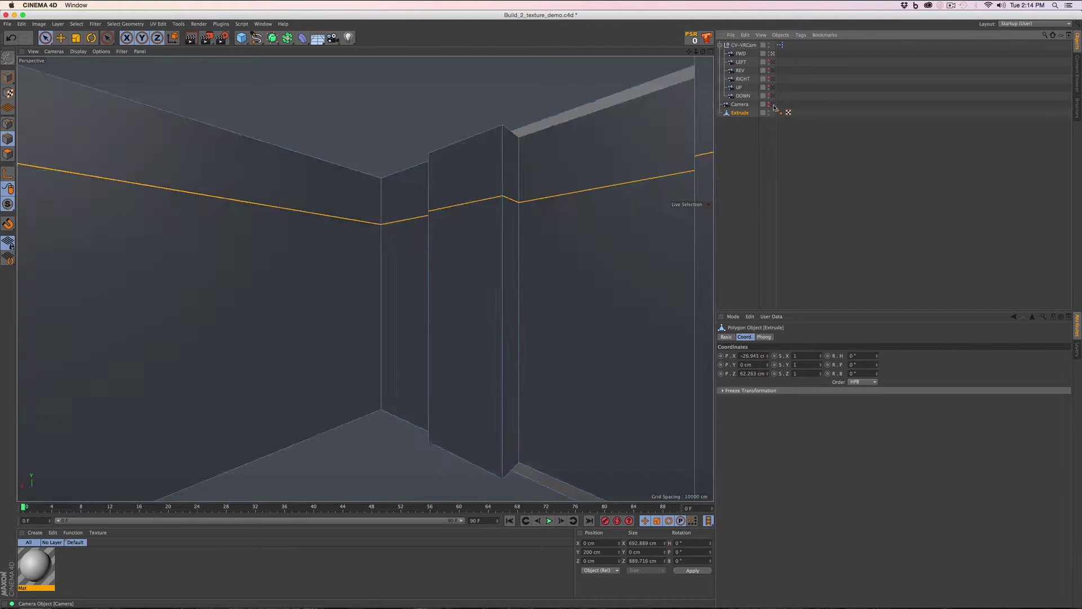
{"action": "mouse_move", "coordinate": [562, 217]}
{"action": "left_mouse_down", "text": "alt"}
{"action": "mouse_move", "coordinate": [613, 224]}
{"action": "mouse_move", "coordinate": [608, 217]}
{"action": "left_mouse_up", "text": "alt"}
{"action": "middle_click_drag", "start_coordinate": [681, 217], "coordinate": [567, 243], "text": "alt"}
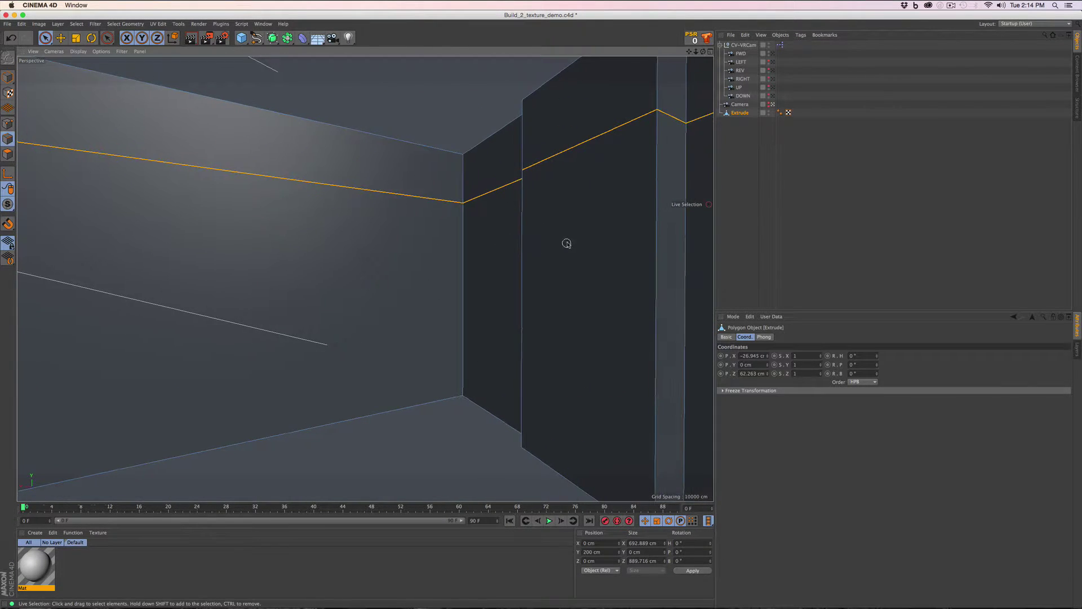
{"action": "left_click_drag", "start_coordinate": [567, 243], "coordinate": [595, 246], "text": "alt"}
{"action": "middle_click_drag", "start_coordinate": [639, 244], "coordinate": [441, 243], "text": "alt"}
{"action": "left_click_drag", "start_coordinate": [464, 243], "coordinate": [544, 194], "text": "alt"}
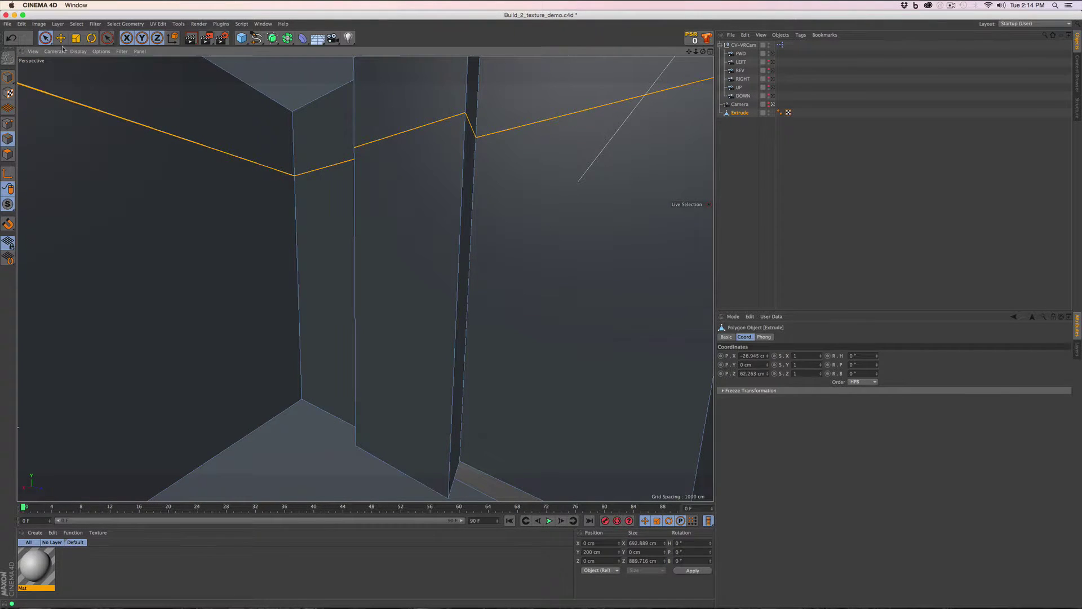
{"action": "left_click", "coordinate": [46, 38]}
{"action": "left_click", "coordinate": [8, 154]}
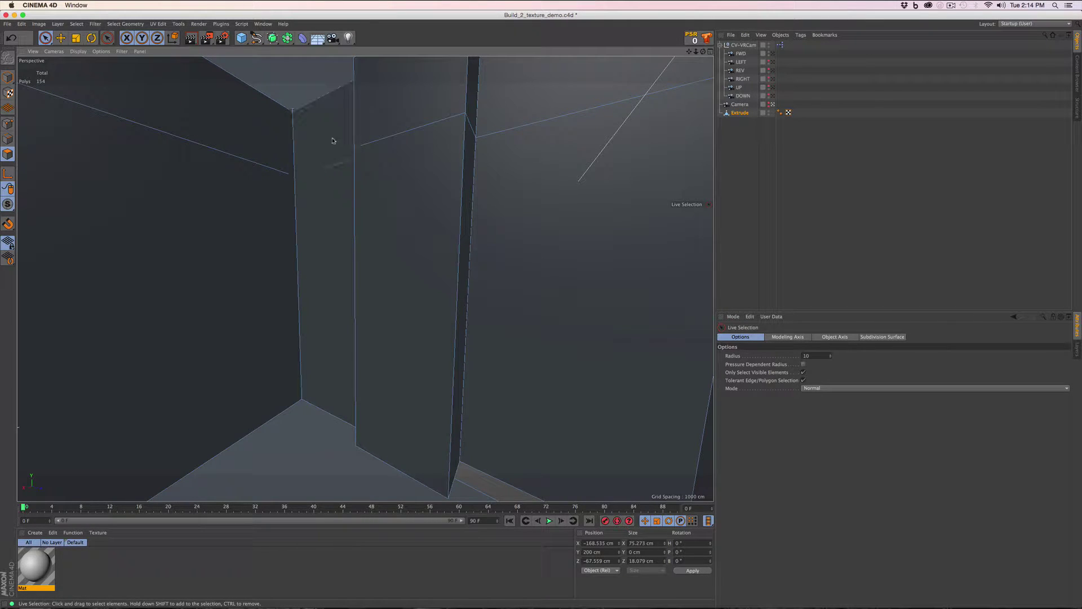
Select the front wall's upper and lower polygons from its first corner across the first pillar to the recessed middle section
{"action": "left_click", "coordinate": [332, 141]}
{"action": "left_click", "coordinate": [338, 186], "text": "shift"}
{"action": "left_click", "coordinate": [389, 194], "text": "shift"}
{"action": "left_click", "coordinate": [395, 116], "text": "shift"}
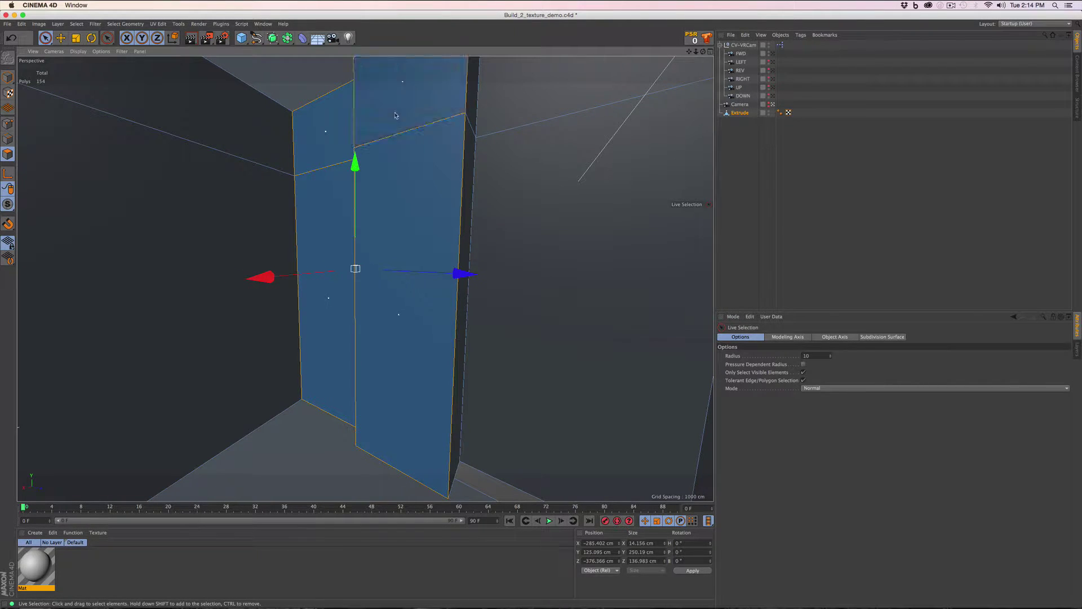
{"action": "left_click", "coordinate": [470, 151], "text": "shift"}
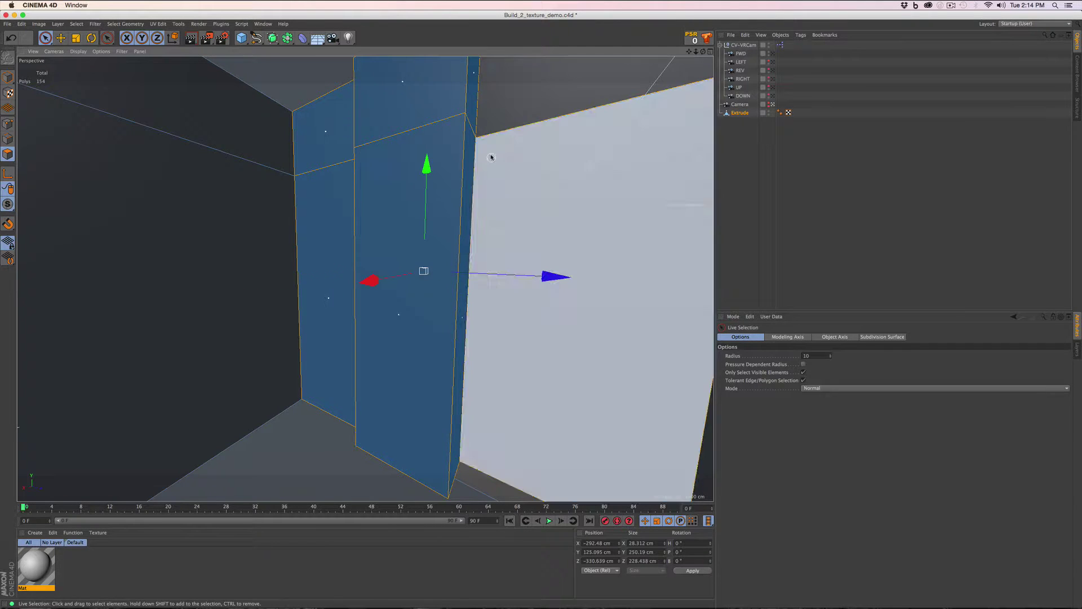
{"action": "left_click", "coordinate": [499, 119], "text": "shift"}
{"action": "left_click_drag", "start_coordinate": [350, 232], "coordinate": [431, 232], "text": "alt"}
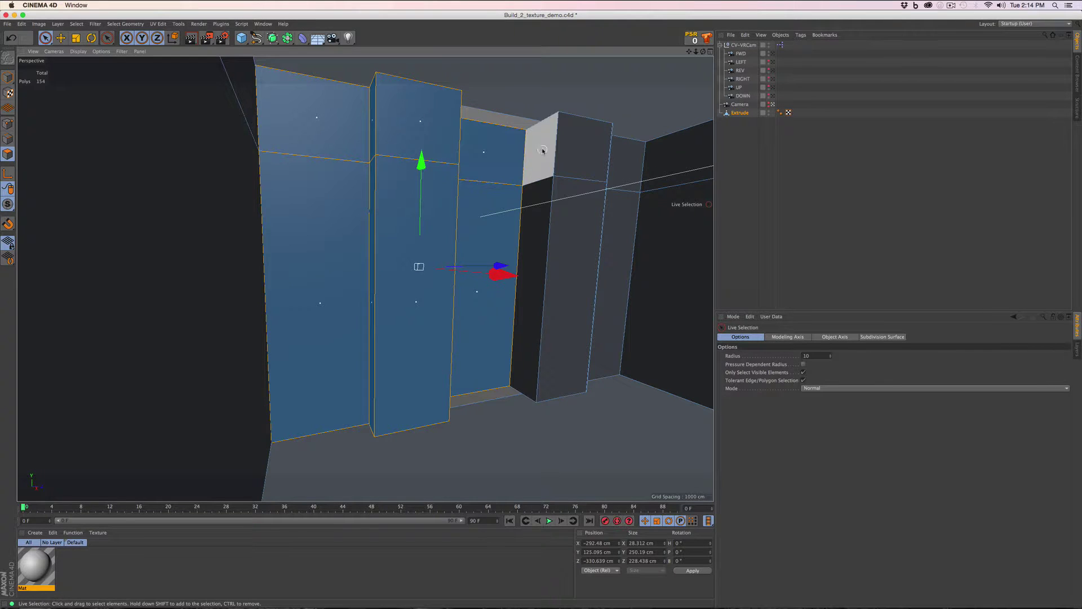
Add the second pillar's front and side polygons and the wall section beyond it to the front wall selection
{"action": "left_click", "coordinate": [536, 221], "text": "shift"}
{"action": "left_click_drag", "start_coordinate": [536, 221], "coordinate": [558, 214], "text": "alt"}
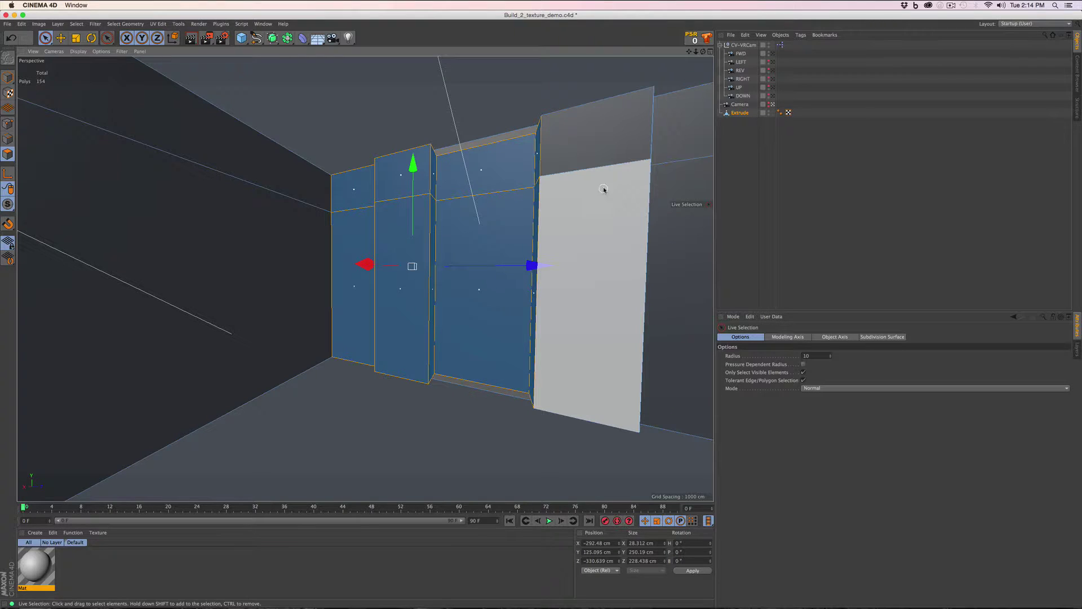
{"action": "left_click_drag", "start_coordinate": [580, 193], "coordinate": [445, 193], "text": "alt"}
{"action": "left_click", "coordinate": [450, 160], "text": "shift"}
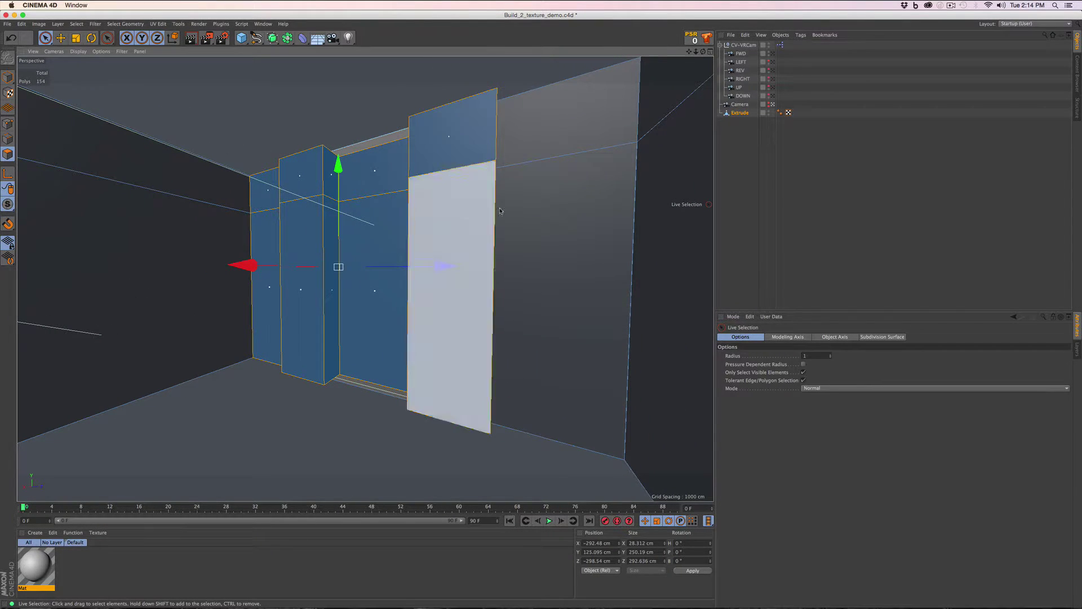
{"action": "left_click", "coordinate": [538, 185], "text": "shift"}
{"action": "left_click", "coordinate": [543, 151], "text": "shift"}
{"action": "middle_click_drag", "start_coordinate": [529, 206], "coordinate": [468, 218], "text": "alt"}
{"action": "left_click", "coordinate": [413, 148], "text": "shift"}
{"action": "left_click", "coordinate": [413, 168], "text": "shift"}
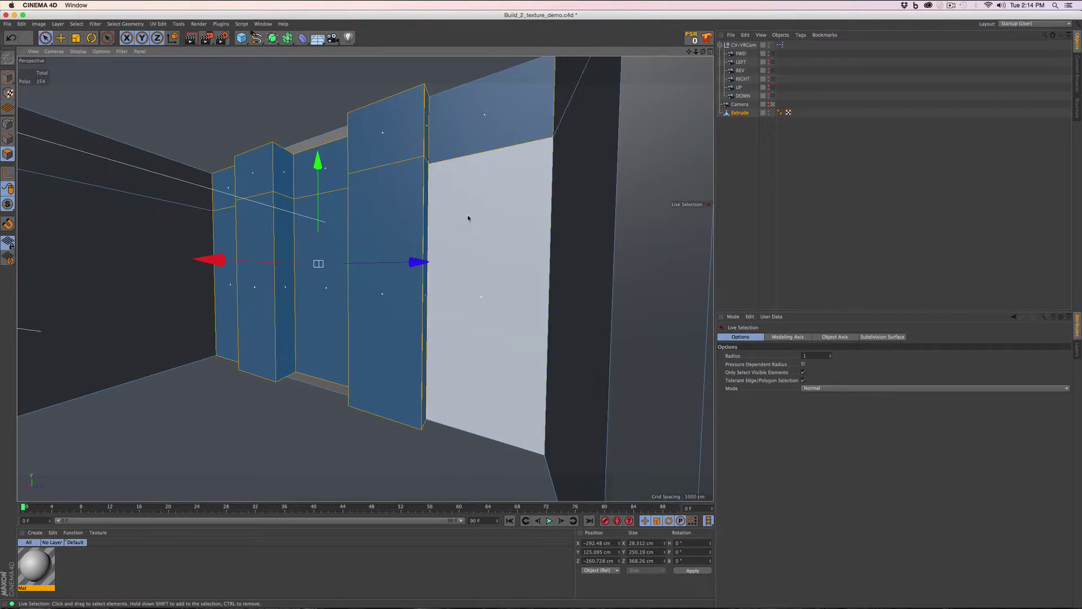
Store the selected front wall polygons as a polygon selection named Front on the Extrude object
{"action": "left_click_drag", "start_coordinate": [468, 218], "coordinate": [520, 219], "text": "alt"}
{"action": "middle_click_drag", "start_coordinate": [519, 219], "coordinate": [401, 187], "text": "alt"}
{"action": "left_click_drag", "start_coordinate": [400, 185], "coordinate": [423, 183], "text": "alt"}
{"action": "left_click_drag", "start_coordinate": [538, 193], "coordinate": [459, 195], "text": "alt"}
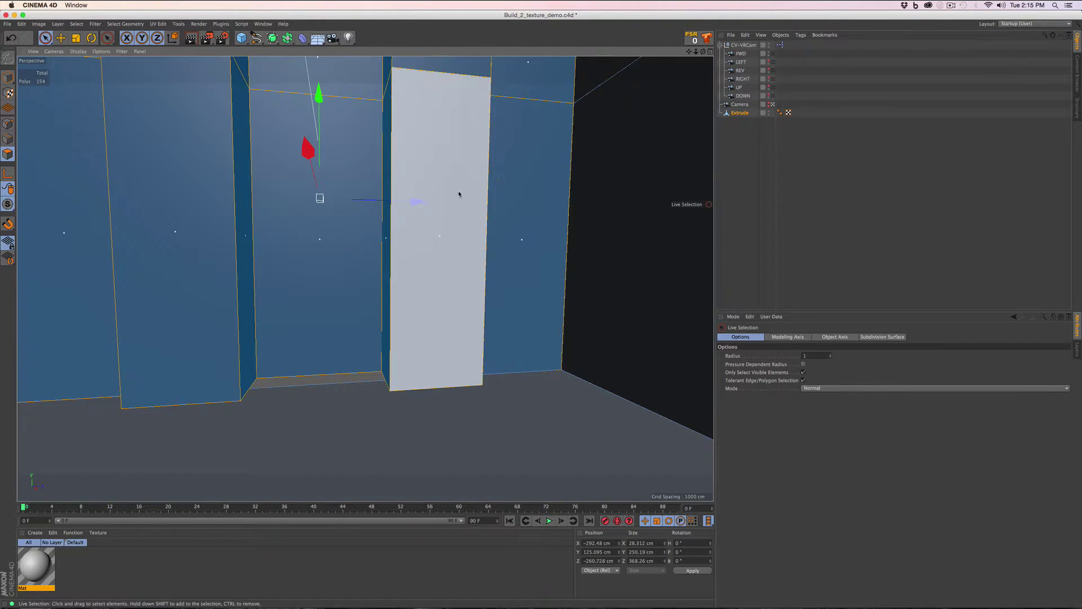
{"action": "left_click", "coordinate": [740, 113]}
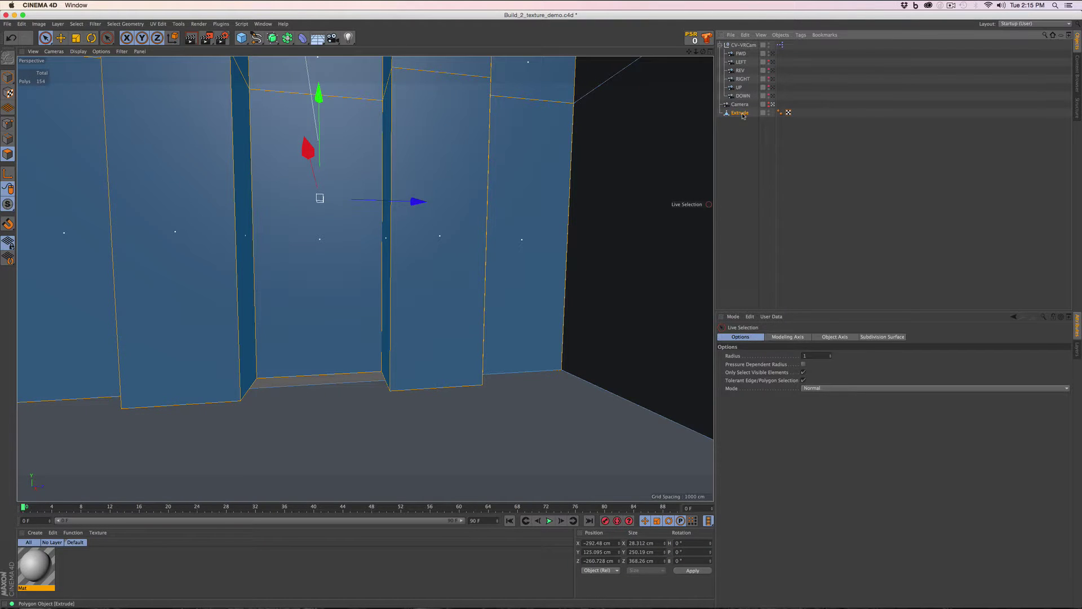
{"action": "left_click", "coordinate": [120, 25]}
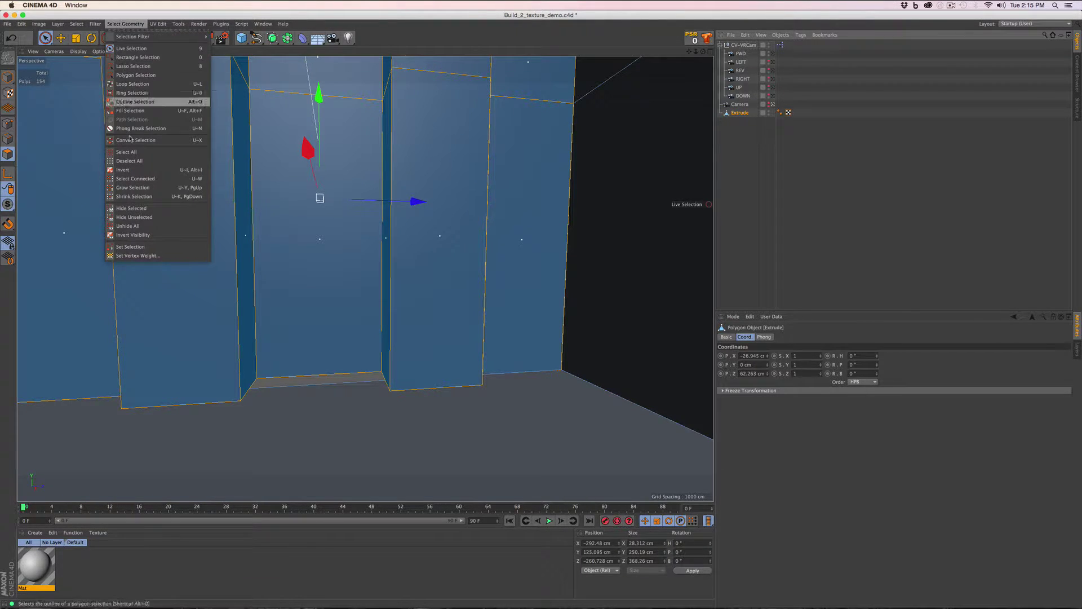
{"action": "left_click", "coordinate": [130, 247]}
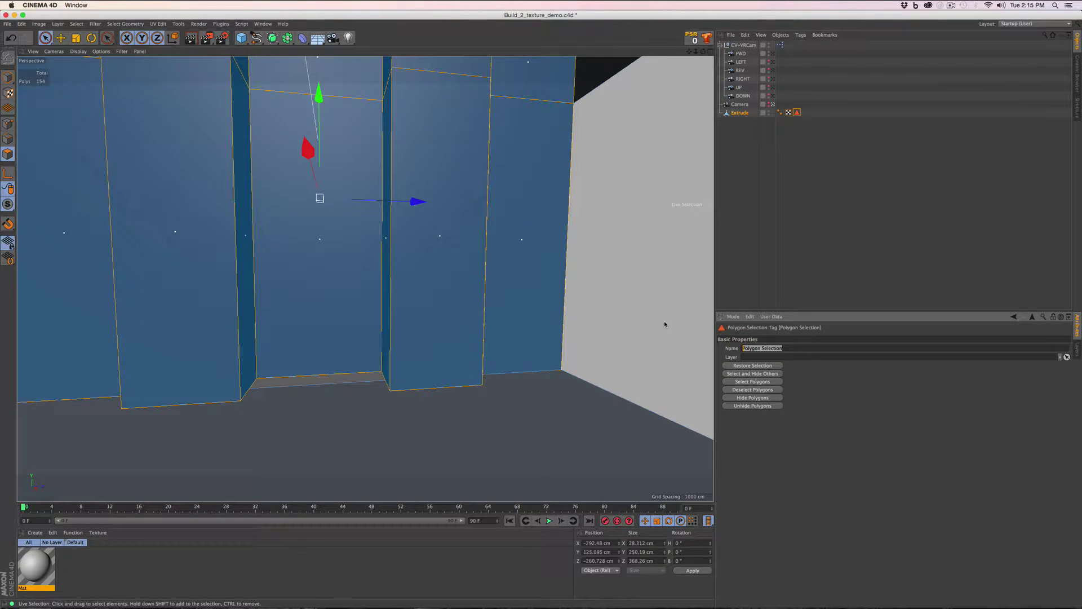
{"action": "type", "text": "Front"}
{"action": "left_click", "coordinate": [741, 113]}
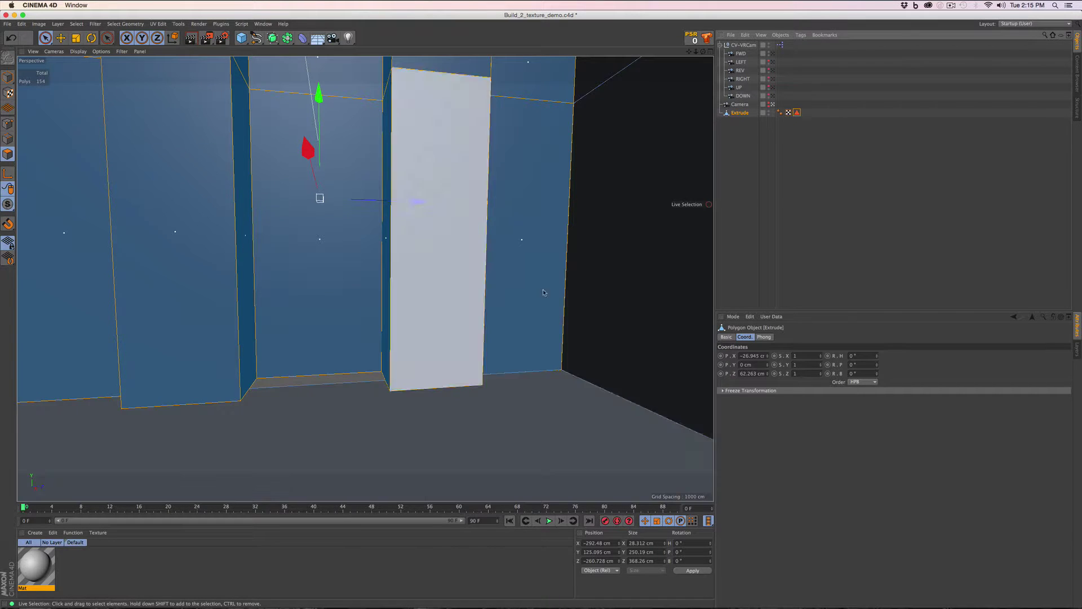
View the wall through the FWD camera, rename the existing material Front, and apply it to the selected front wall polygons
{"action": "left_click", "coordinate": [773, 53]}
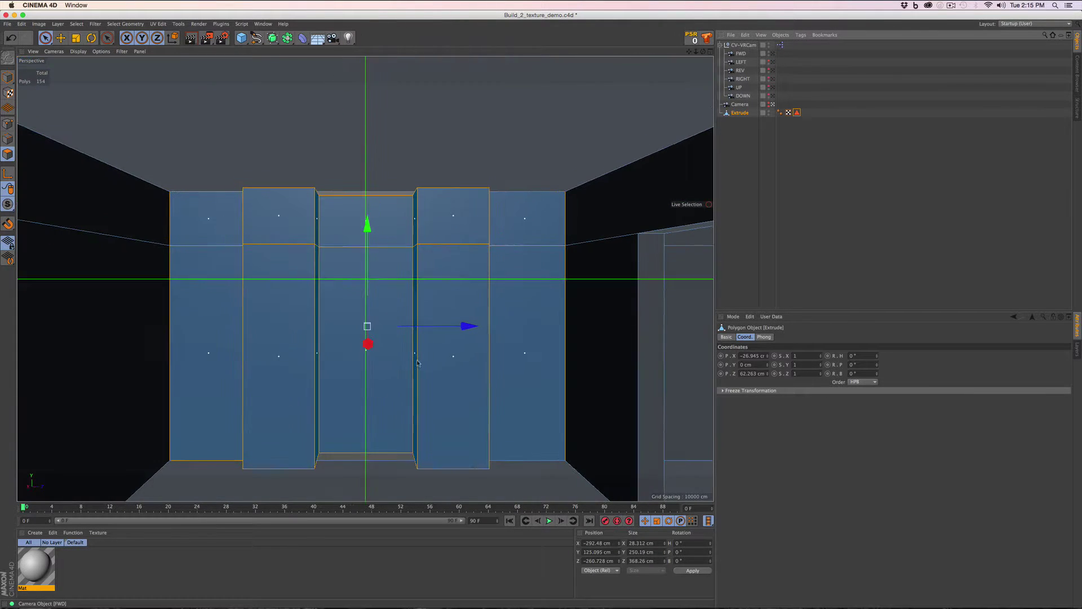
{"action": "double_click", "coordinate": [25, 589]}
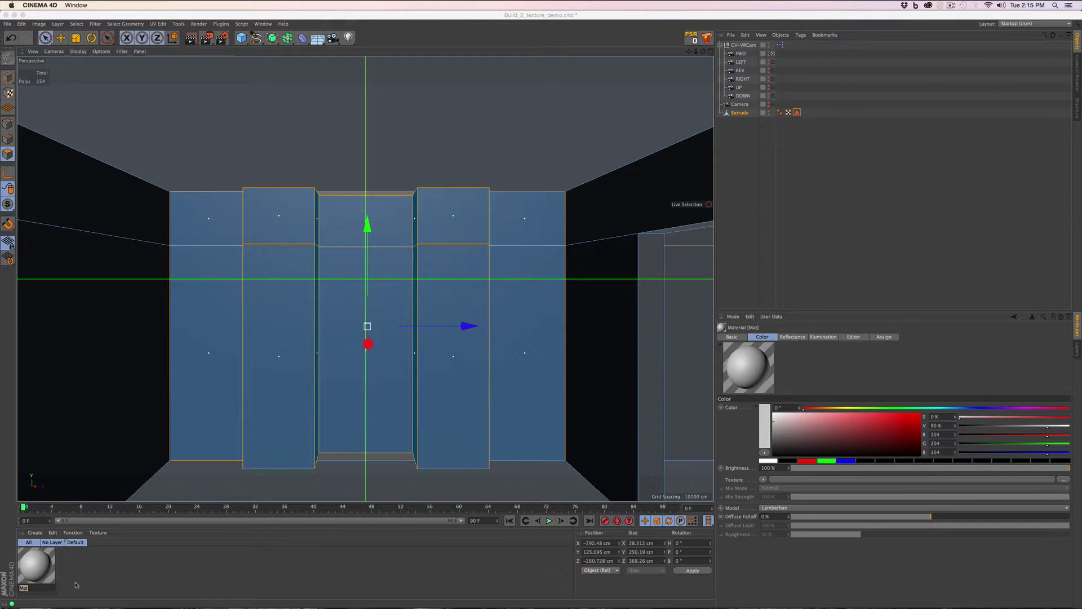
{"action": "type", "text": "Front"}
{"action": "left_click_drag", "start_coordinate": [58, 564], "coordinate": [303, 312]}
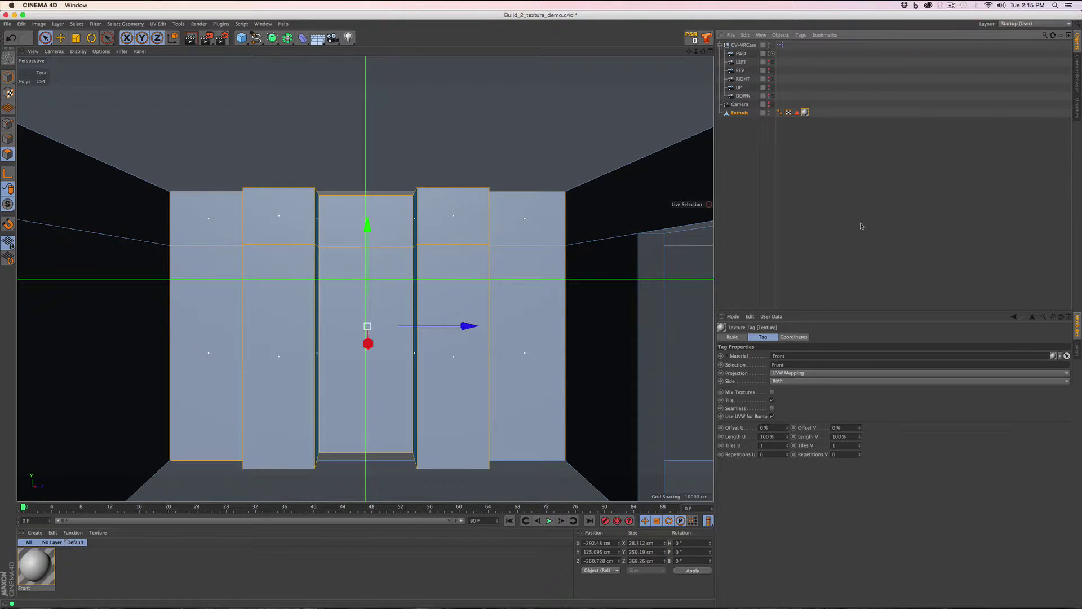
Set the Front texture tag's projection to Camera Mapping
{"action": "left_click", "coordinate": [806, 374]}
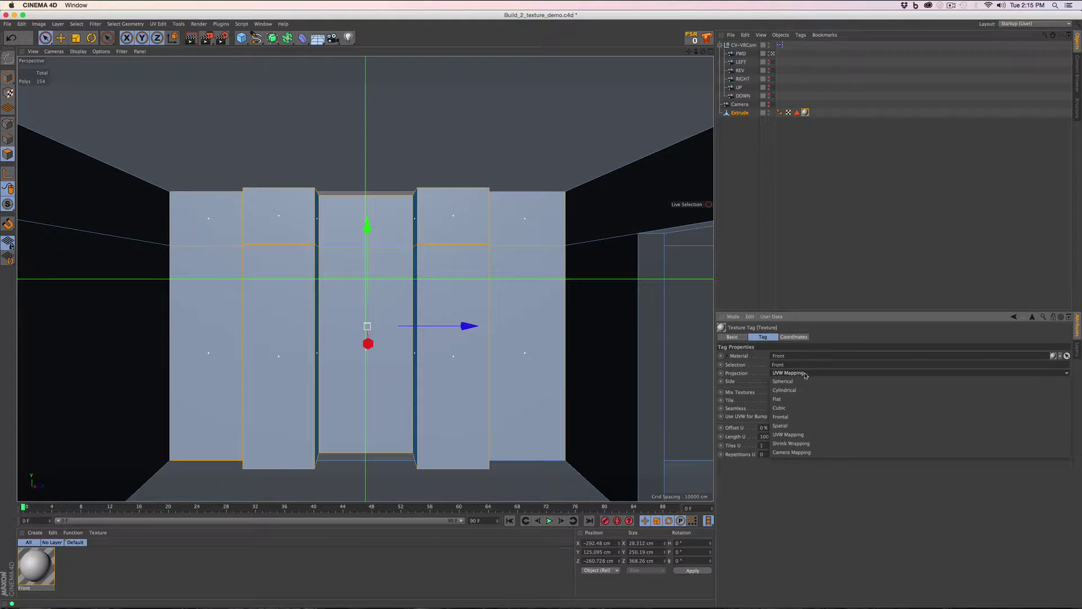
{"action": "left_click", "coordinate": [810, 449]}
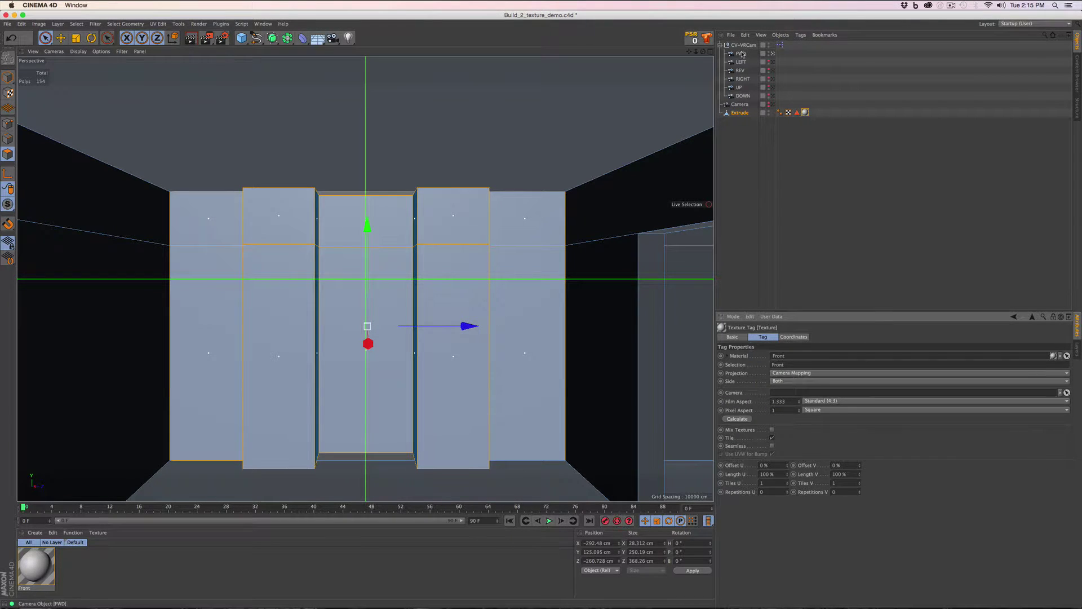
Assign the FWD camera as the projection camera of the Front texture tag
{"action": "left_click_drag", "start_coordinate": [741, 53], "coordinate": [783, 395]}
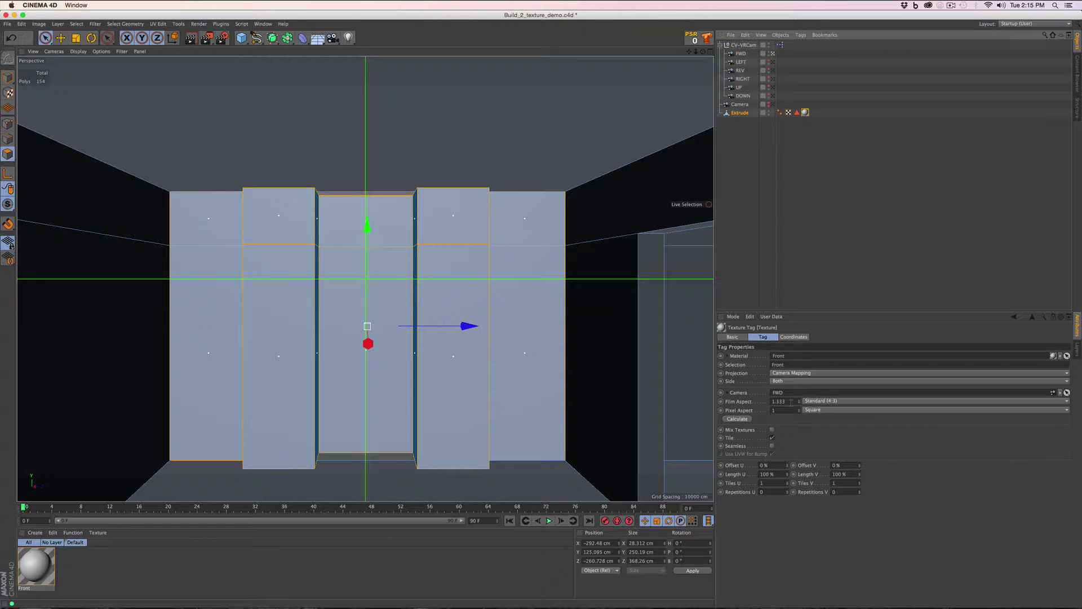
Switch to Finder, preview the LR images in the LivingRoom texture folder starting with LR_DOWN.png, and return to Cinema 4D
{"action": "key", "text": "super+Tab"}
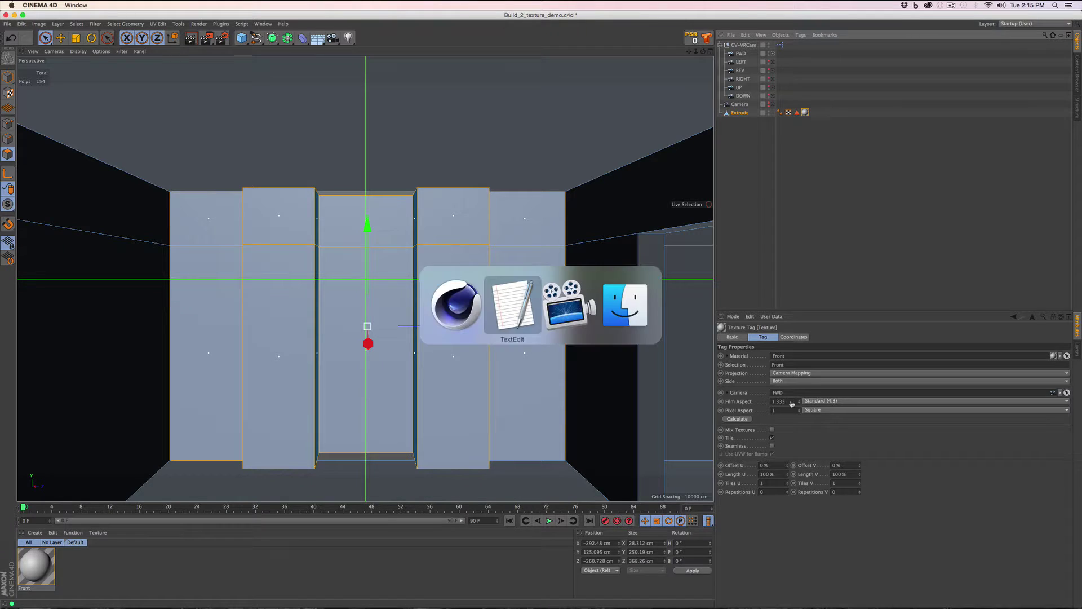
{"action": "key", "text": "super+Tab"}
{"action": "key", "text": "super+Tab"}
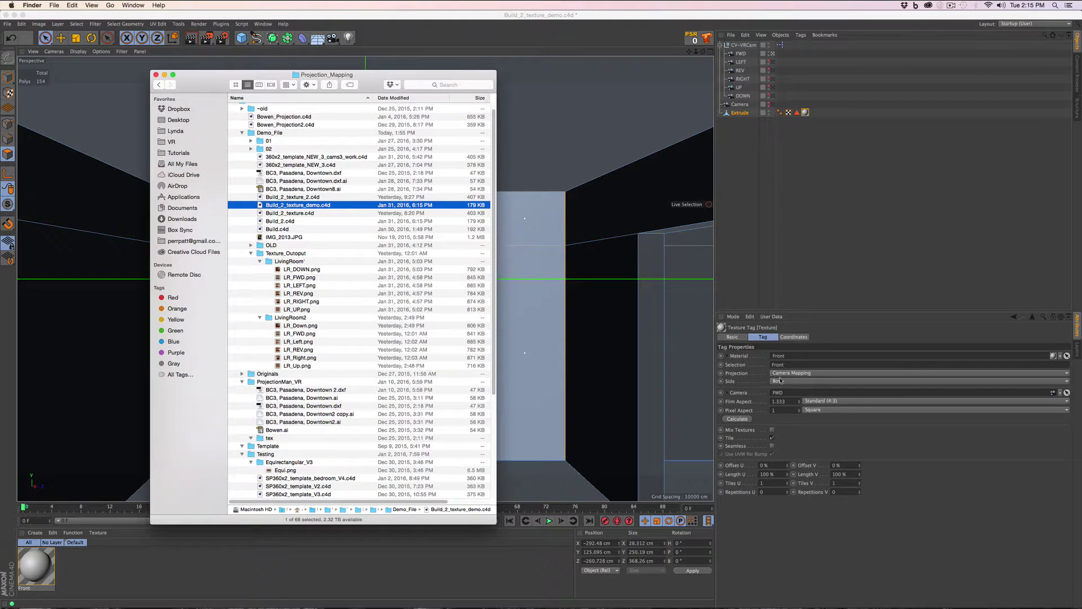
{"action": "left_click", "coordinate": [308, 270]}
{"action": "key", "text": "space"}
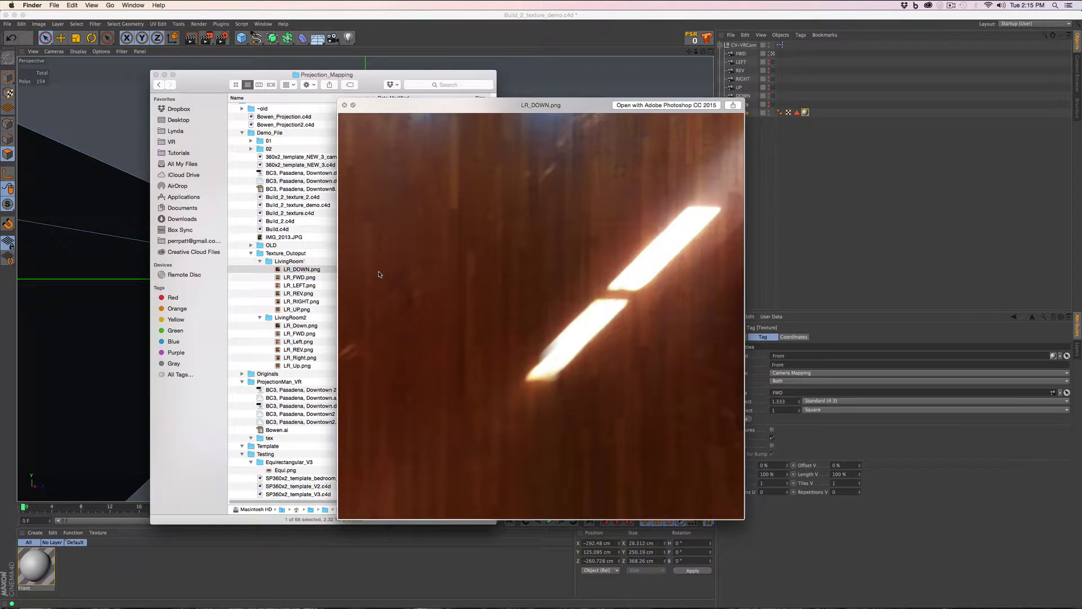
{"action": "key", "text": "Down"}
{"action": "key", "text": "Down"}
{"action": "key", "text": "Down"}
{"action": "key", "text": "Down"}
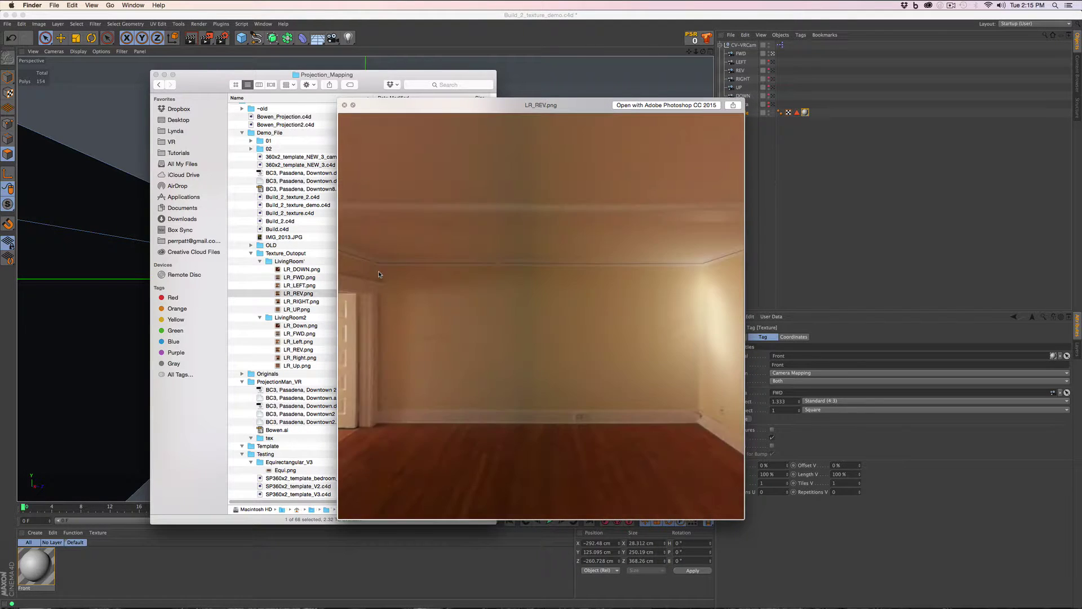
{"action": "key", "text": "space"}
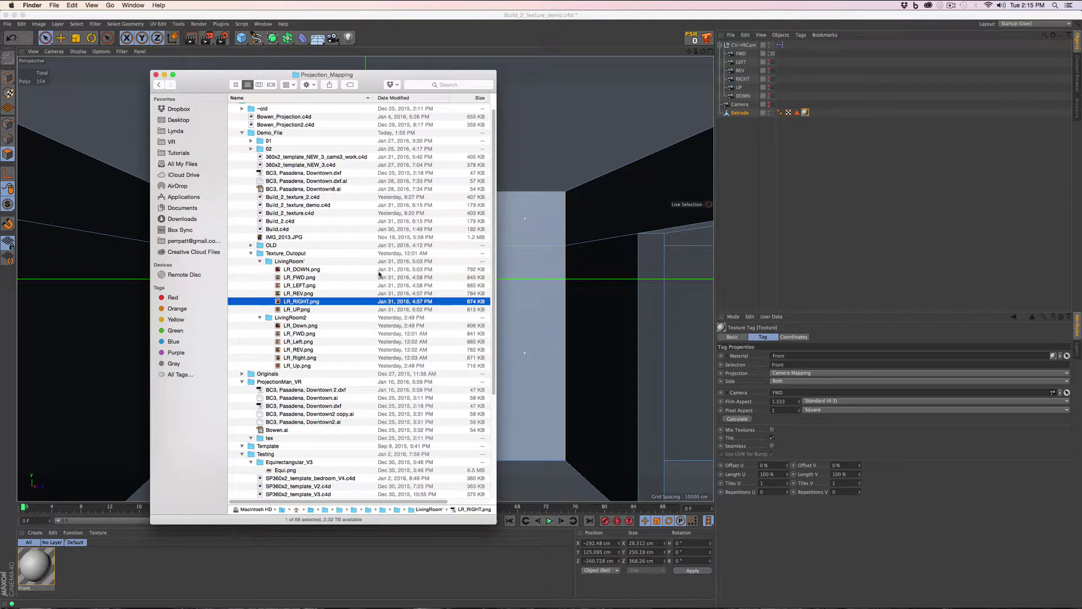
{"action": "left_click", "coordinate": [263, 61]}
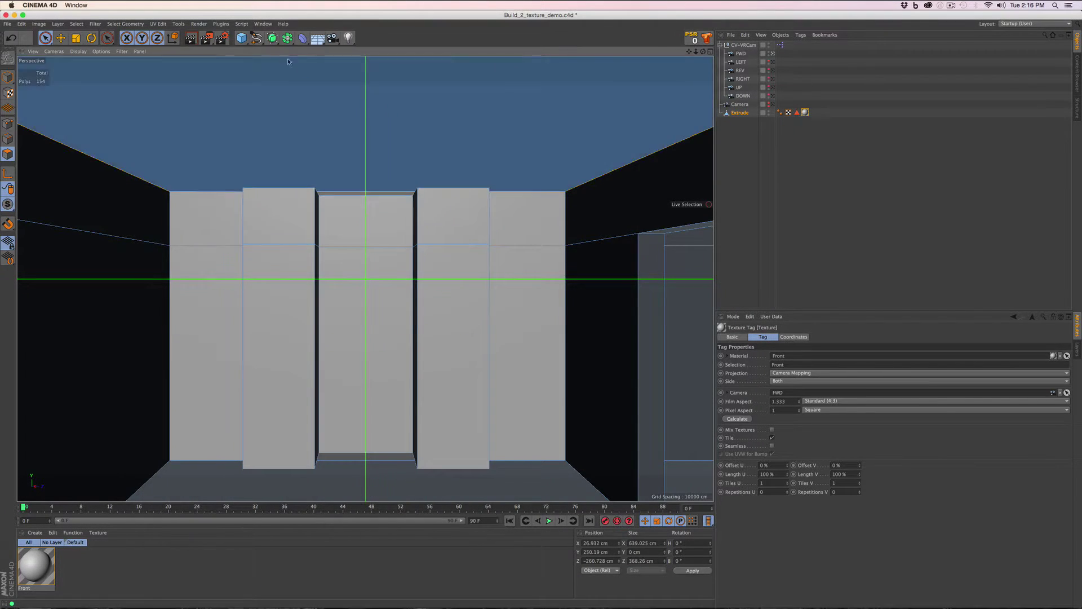
Set the Front texture tag's film aspect to Square (1:1) and turn off Tile
{"action": "left_click", "coordinate": [824, 402]}
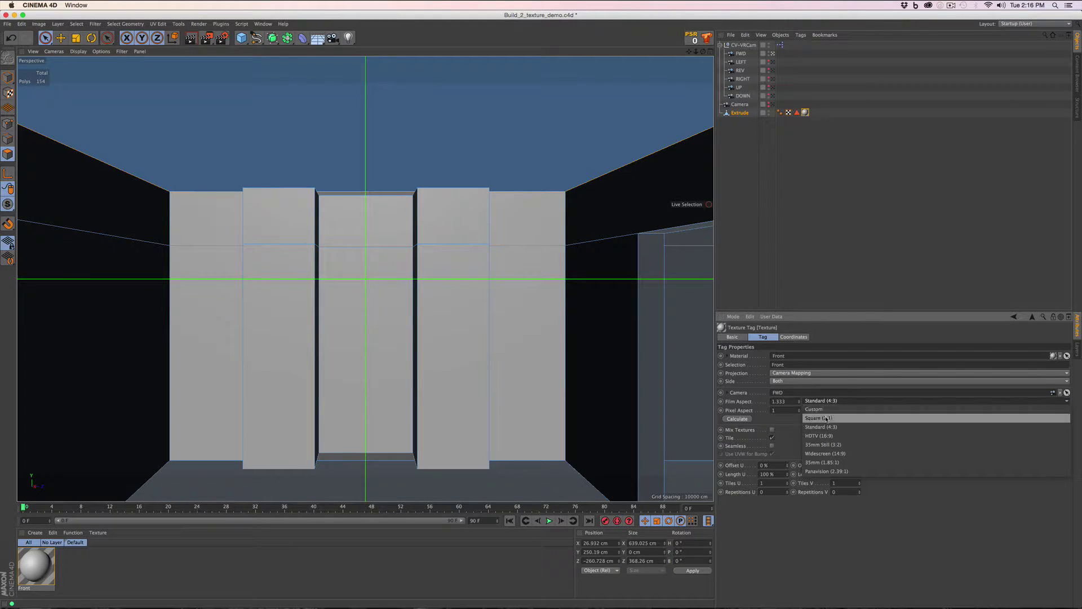
{"action": "left_click", "coordinate": [827, 418]}
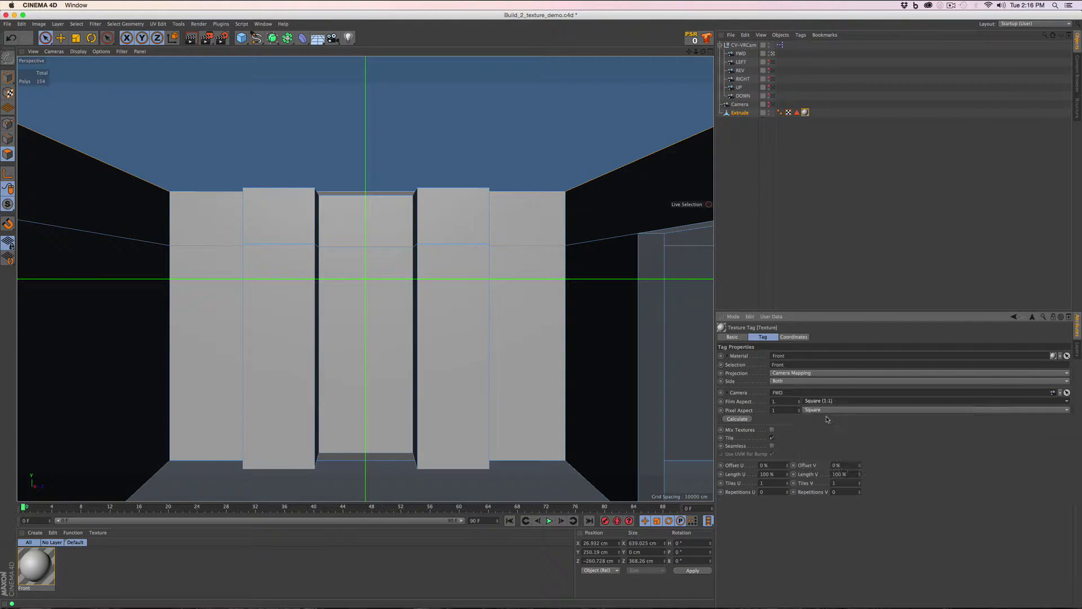
{"action": "left_click", "coordinate": [772, 438]}
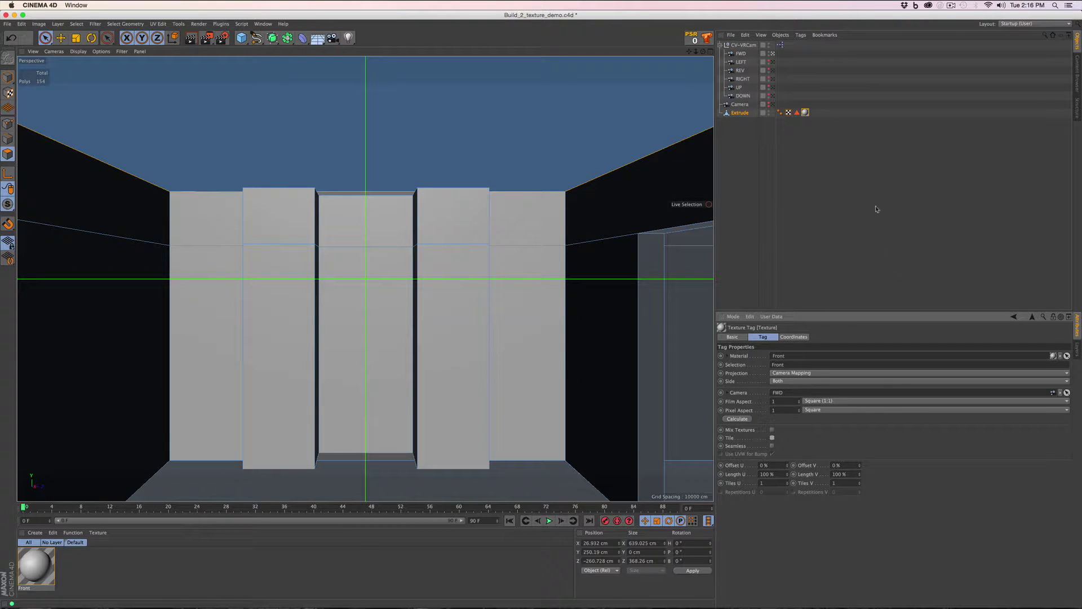
Disable the Color and Reflectance channels of the Front material and enable Luminance
{"action": "double_click", "coordinate": [805, 113]}
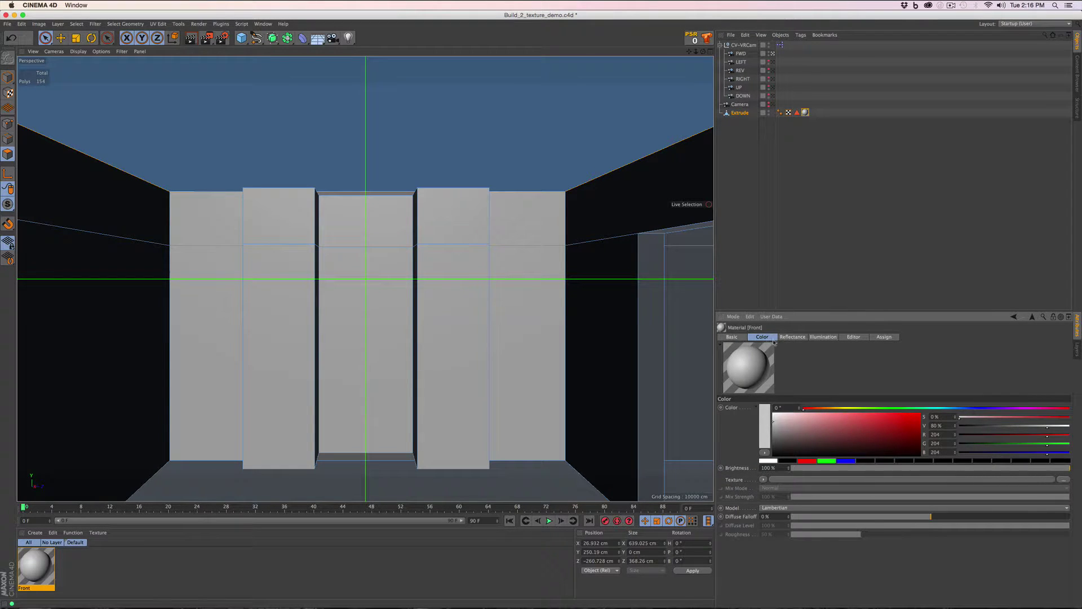
{"action": "left_click", "coordinate": [729, 337]}
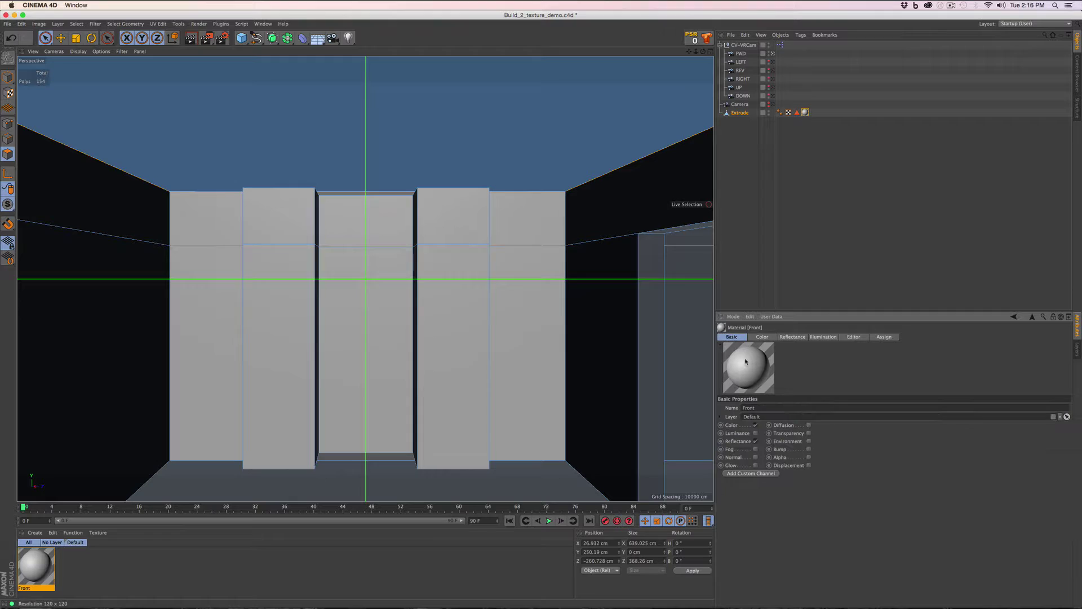
{"action": "left_click", "coordinate": [756, 425]}
{"action": "left_click", "coordinate": [756, 440]}
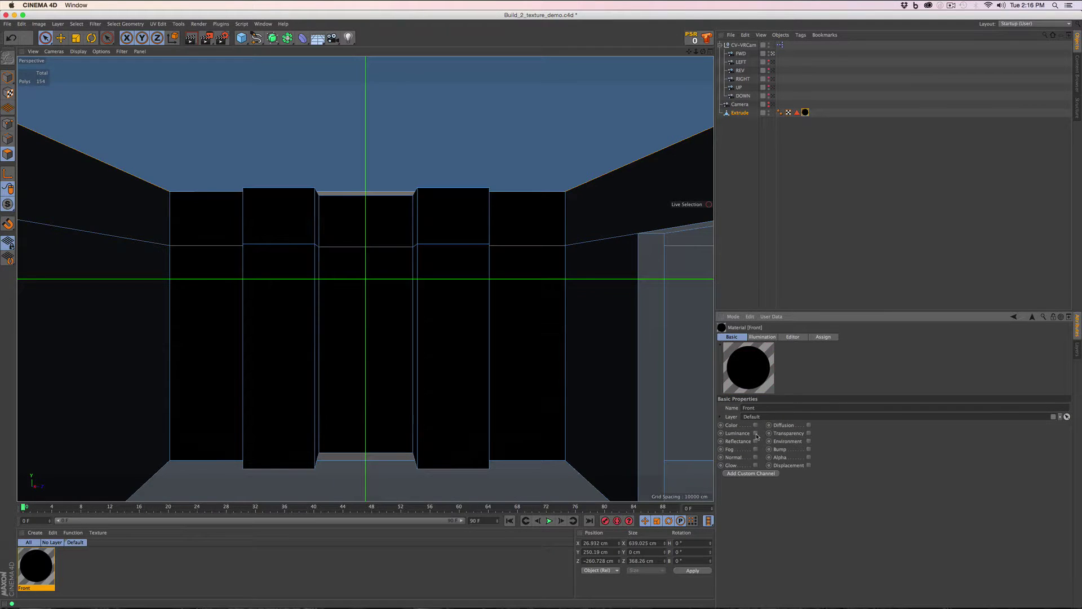
{"action": "left_click", "coordinate": [756, 433]}
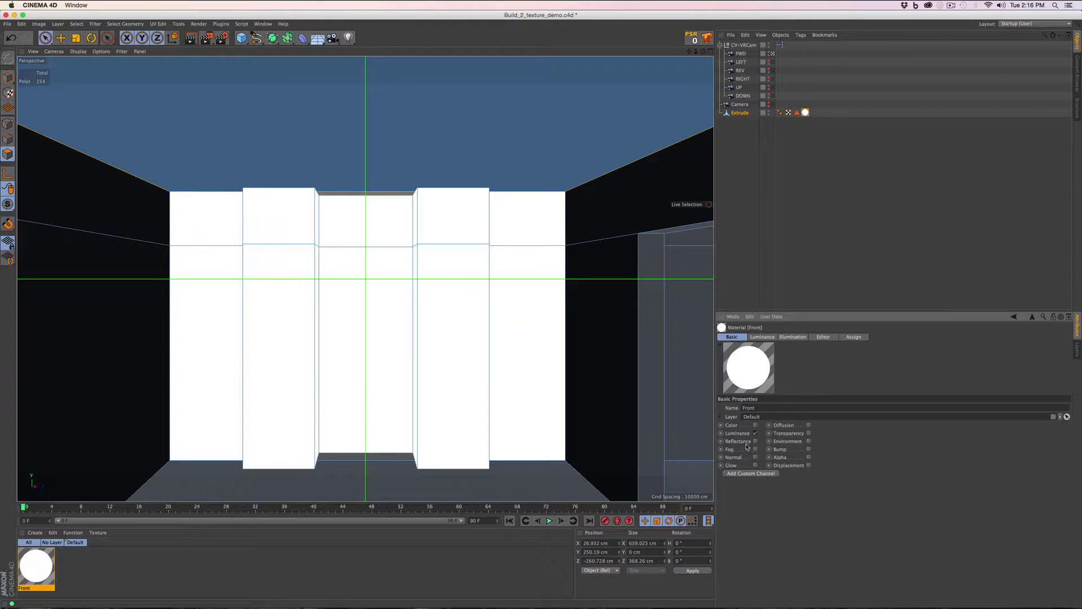
Load LR_FWD.png from LivingRoom2 as the Front material's luminance texture without copying it to the project location
{"action": "left_click", "coordinate": [772, 337]}
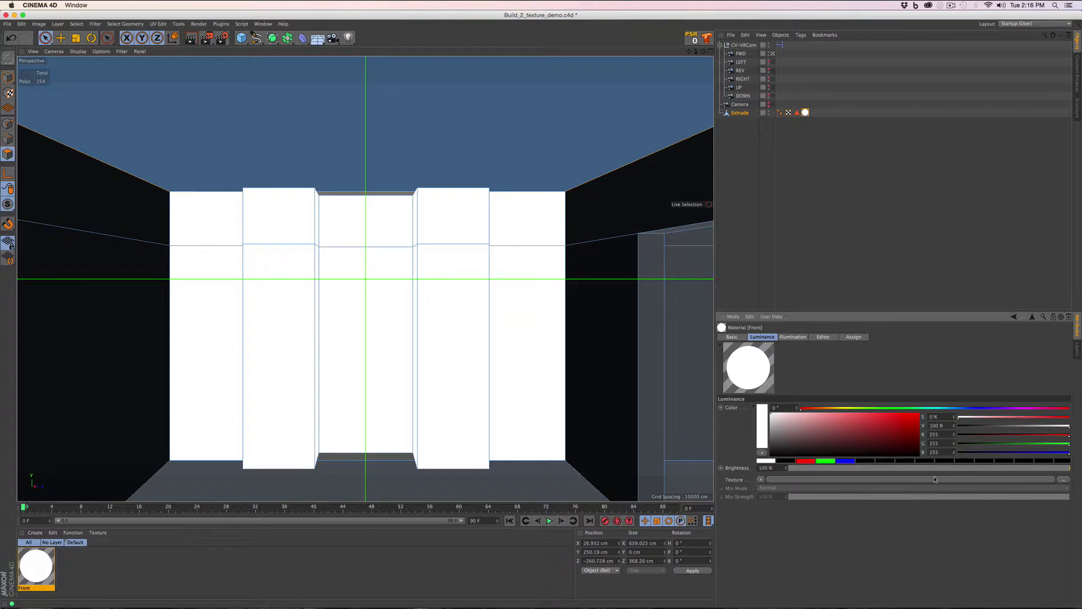
{"action": "left_click", "coordinate": [1064, 480]}
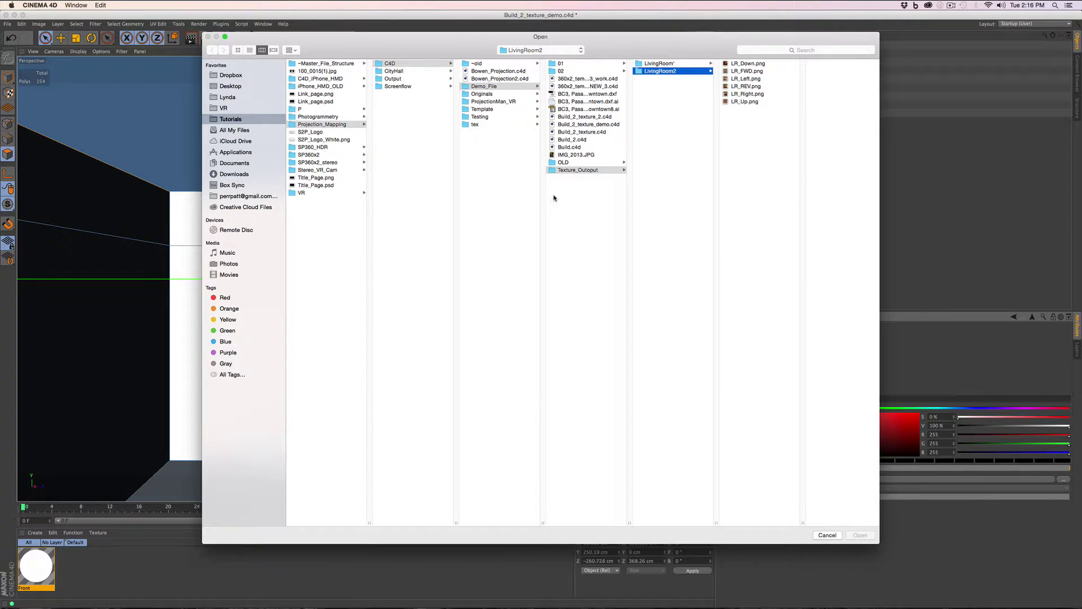
{"action": "left_click", "coordinate": [755, 72]}
{"action": "left_click", "coordinate": [861, 535]}
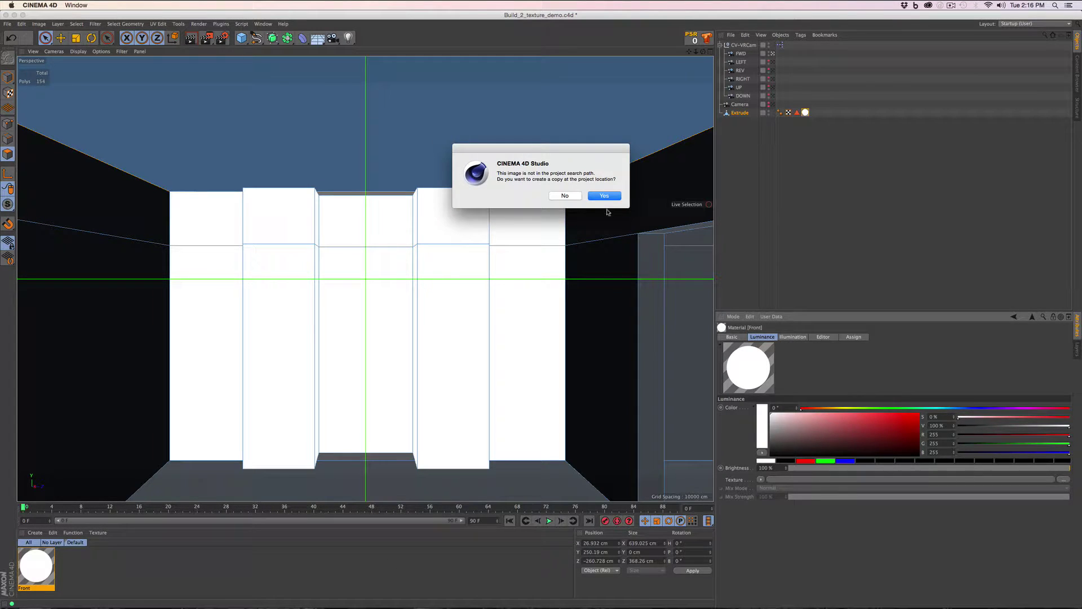
{"action": "left_click", "coordinate": [564, 196]}
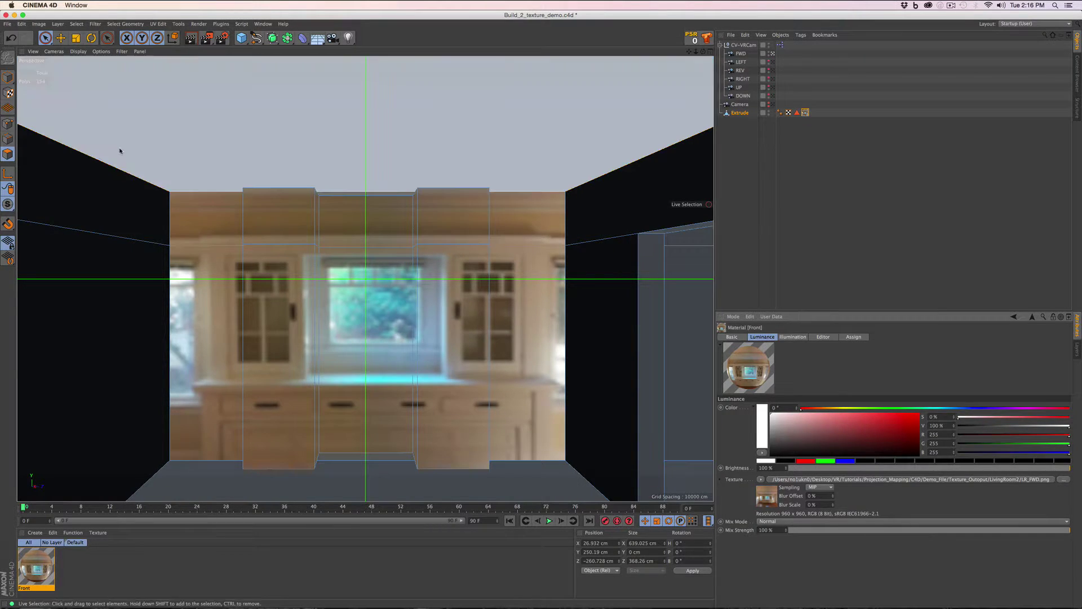
Examine the projected front wall in an Interactive Render Region enlarged around the whole wall, and turn the region off
{"action": "left_click_drag", "start_coordinate": [207, 44], "coordinate": [247, 165]}
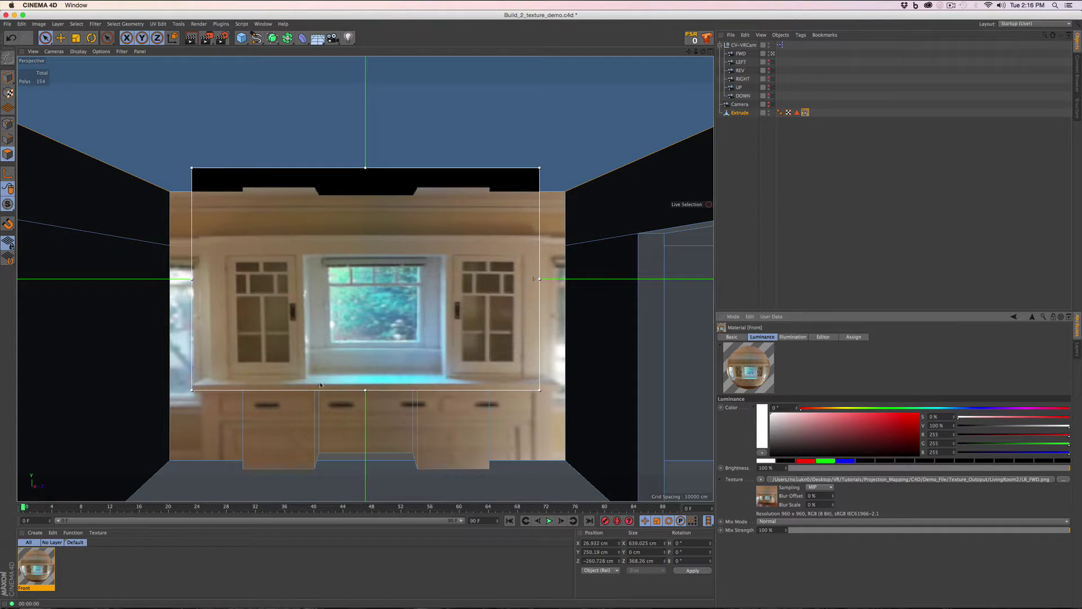
{"action": "left_click_drag", "start_coordinate": [366, 390], "coordinate": [369, 497]}
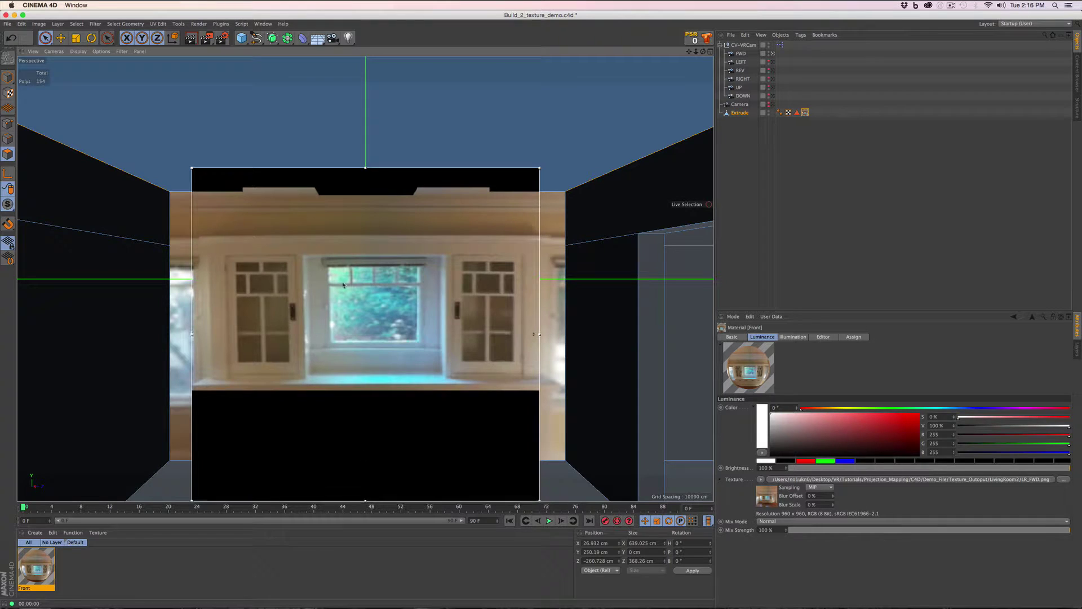
{"action": "left_click_drag", "start_coordinate": [365, 167], "coordinate": [365, 50]}
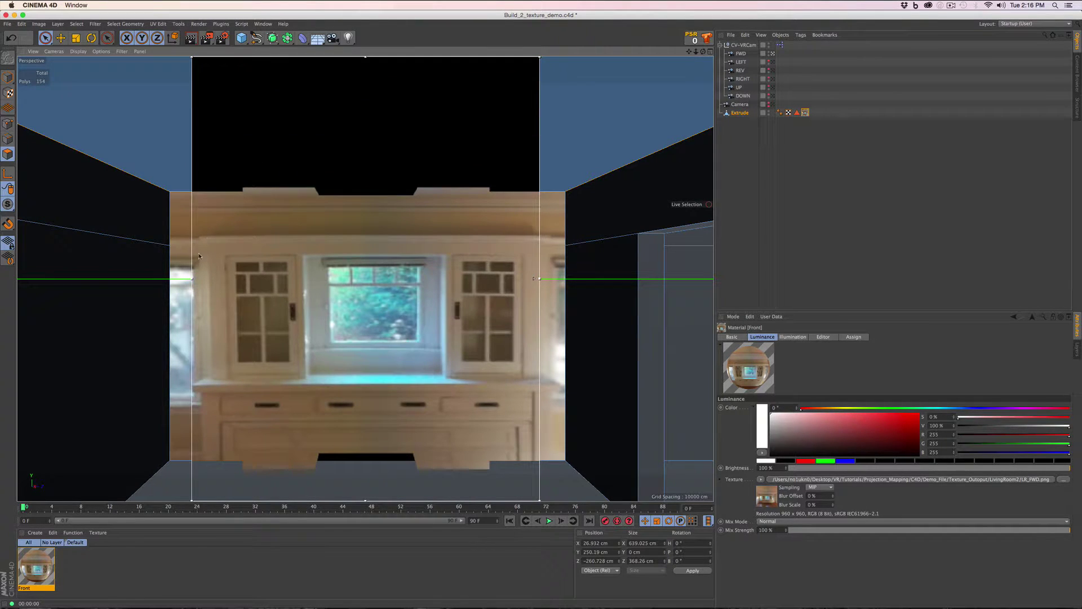
{"action": "left_click_drag", "start_coordinate": [191, 279], "coordinate": [124, 280]}
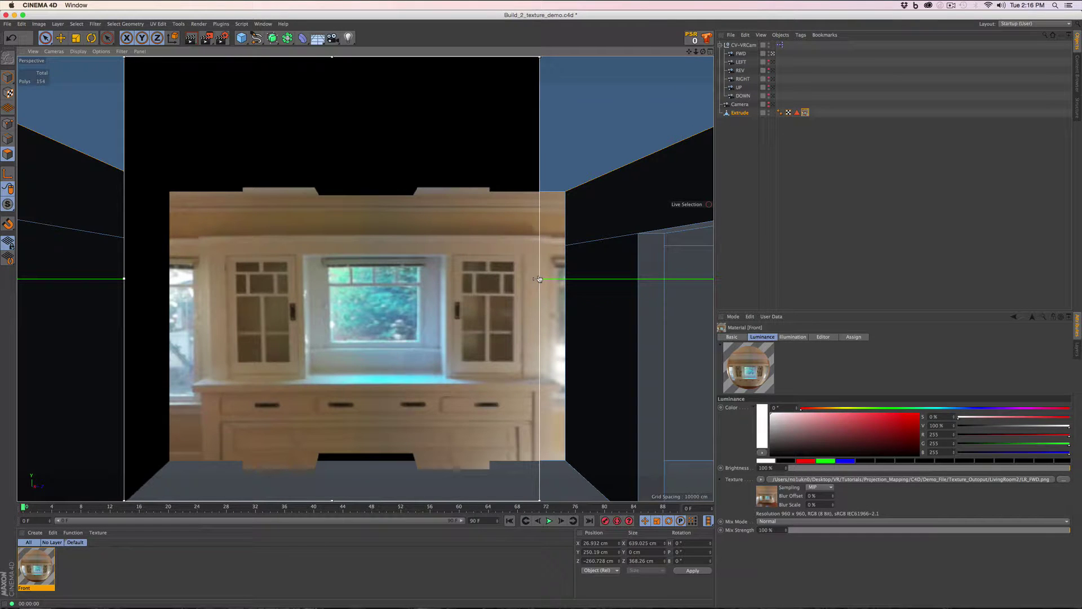
{"action": "left_click_drag", "start_coordinate": [541, 280], "coordinate": [619, 276]}
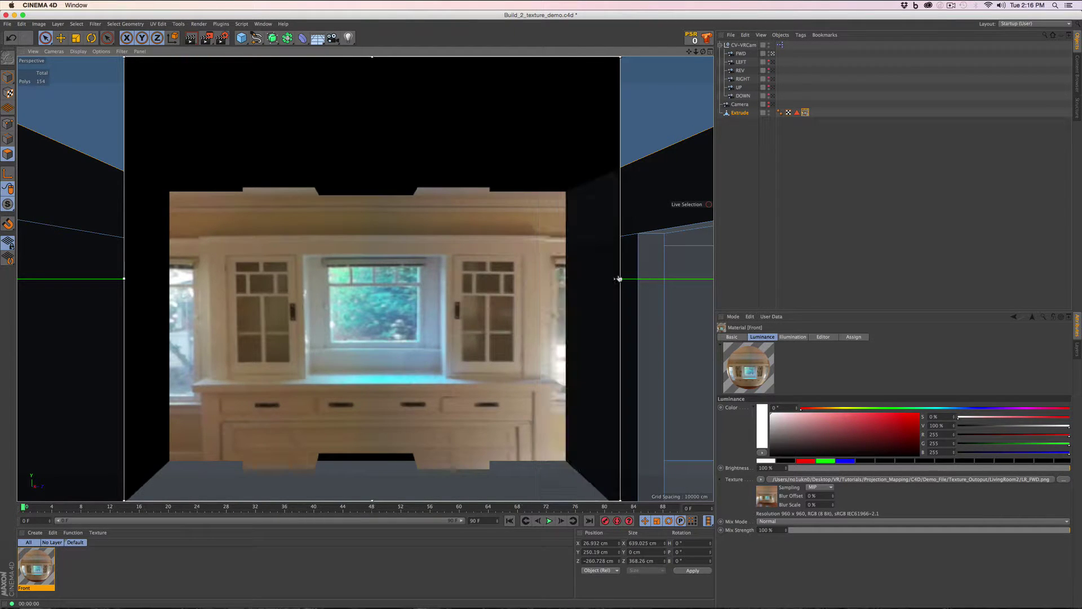
{"action": "left_click", "coordinate": [206, 39]}
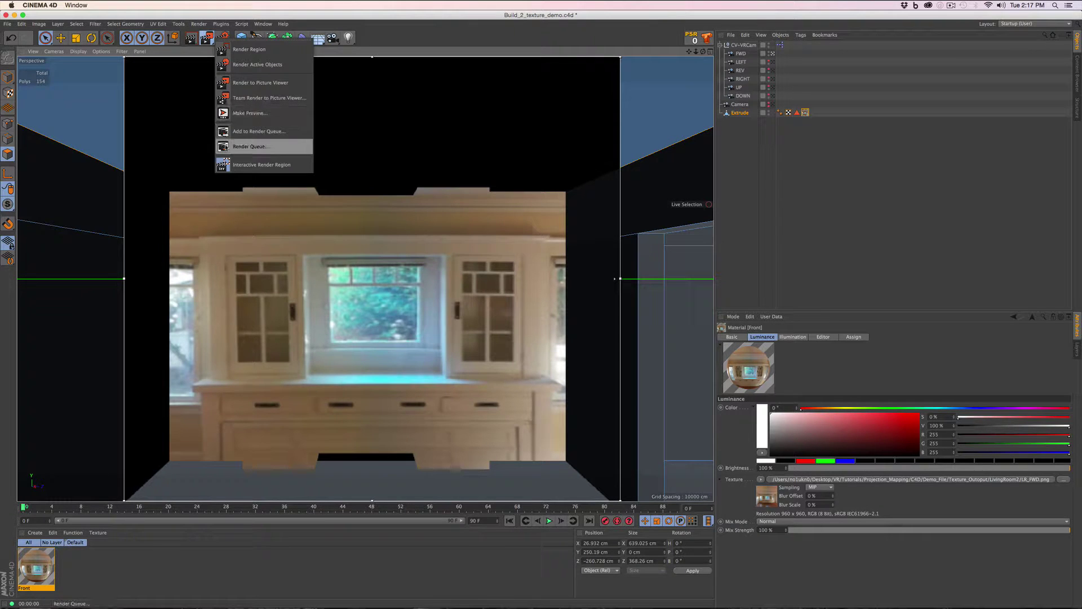
{"action": "left_click", "coordinate": [232, 164]}
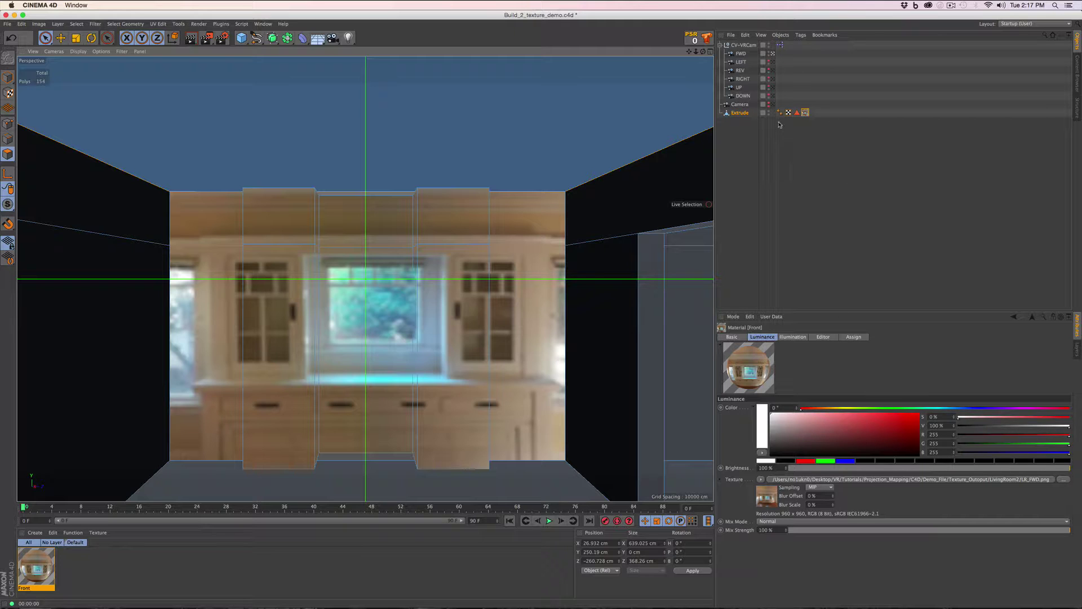
Try adjusting the Front texture tag's U and V length and offset values, undoing each trial change
{"action": "left_click", "coordinate": [804, 112]}
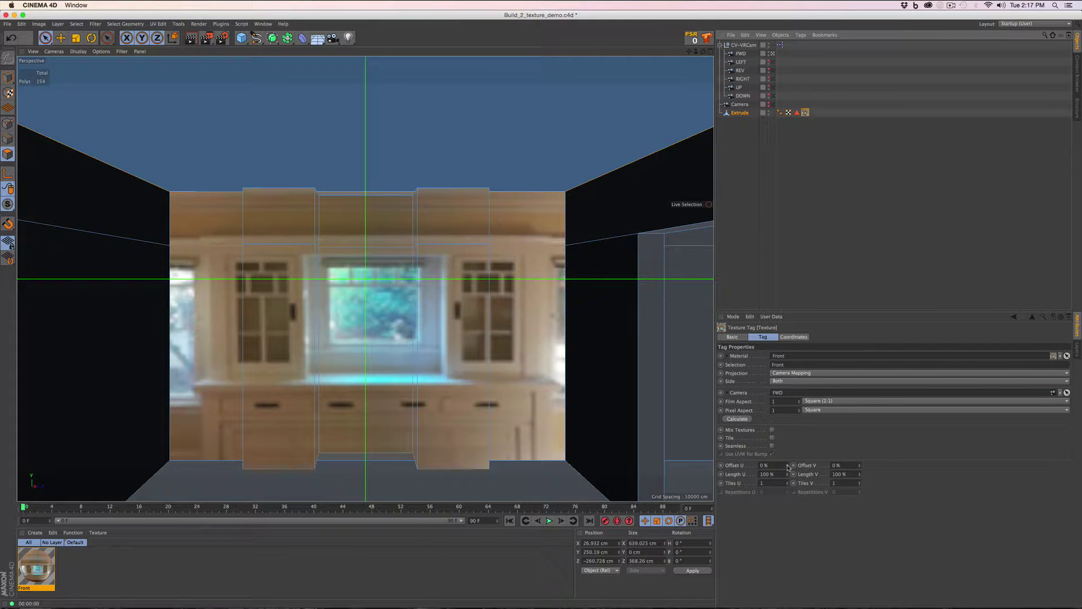
{"action": "mouse_move", "coordinate": [788, 474]}
{"action": "left_mouse_down"}
{"action": "mouse_move", "coordinate": [787, 502]}
{"action": "mouse_move", "coordinate": [790, 477]}
{"action": "left_mouse_up"}
{"action": "key", "text": "super+z"}
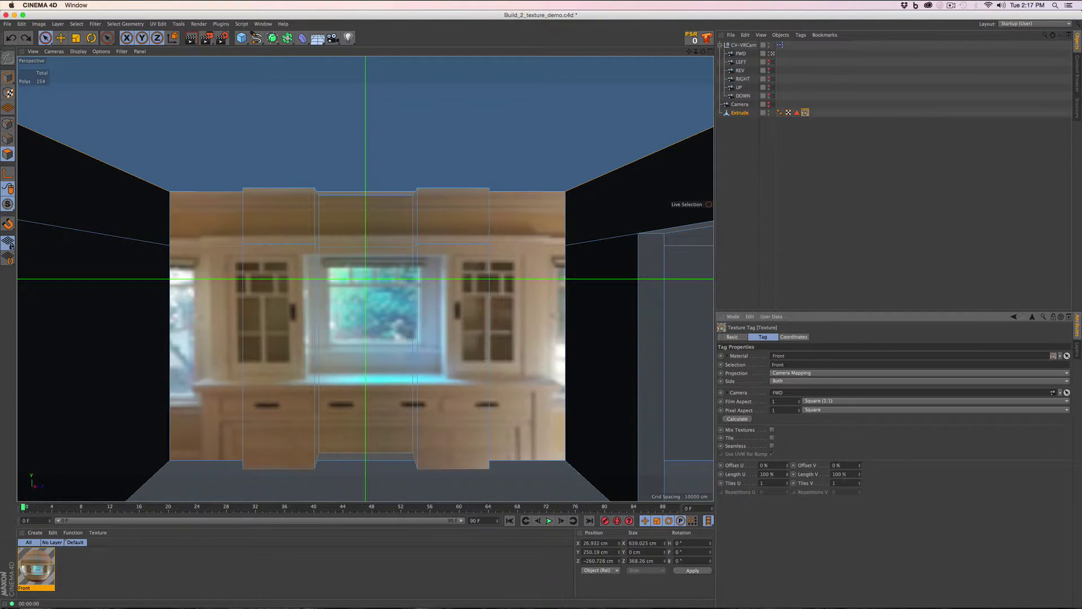
{"action": "left_click_drag", "start_coordinate": [860, 475], "coordinate": [860, 488]}
{"action": "key", "text": "super+z"}
{"action": "left_click_drag", "start_coordinate": [788, 466], "coordinate": [789, 468]}
{"action": "key", "text": "super+z"}
{"action": "mouse_move", "coordinate": [859, 466]}
{"action": "left_mouse_down"}
{"action": "mouse_move", "coordinate": [859, 454]}
{"action": "mouse_move", "coordinate": [860, 467]}
{"action": "left_mouse_up"}
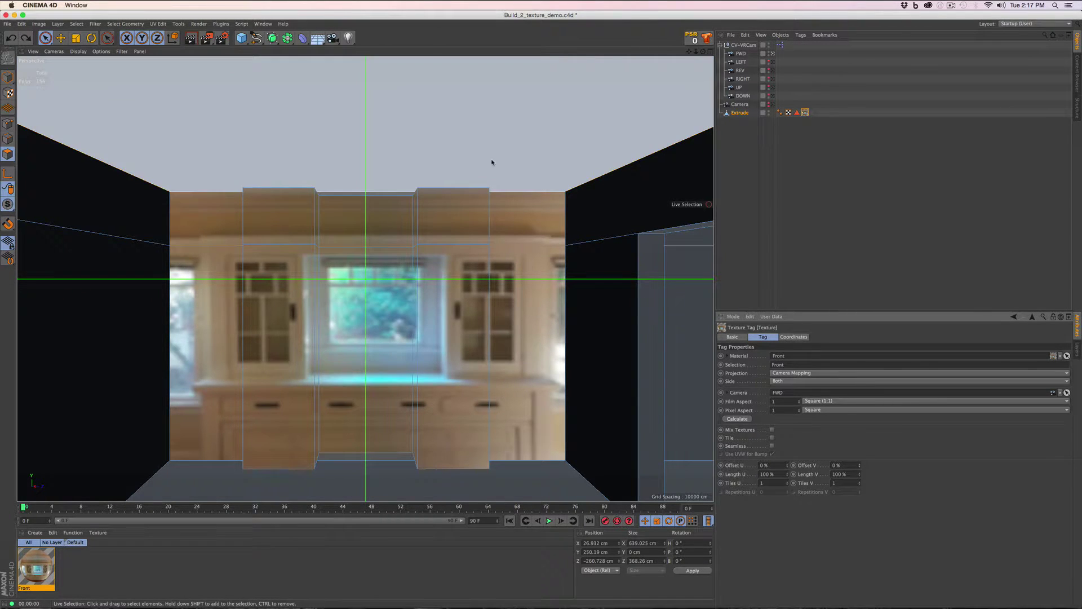
Switch to edge mode, set the Front texture's Length V to 80%, and raise its Offset U
{"action": "left_click", "coordinate": [10, 140]}
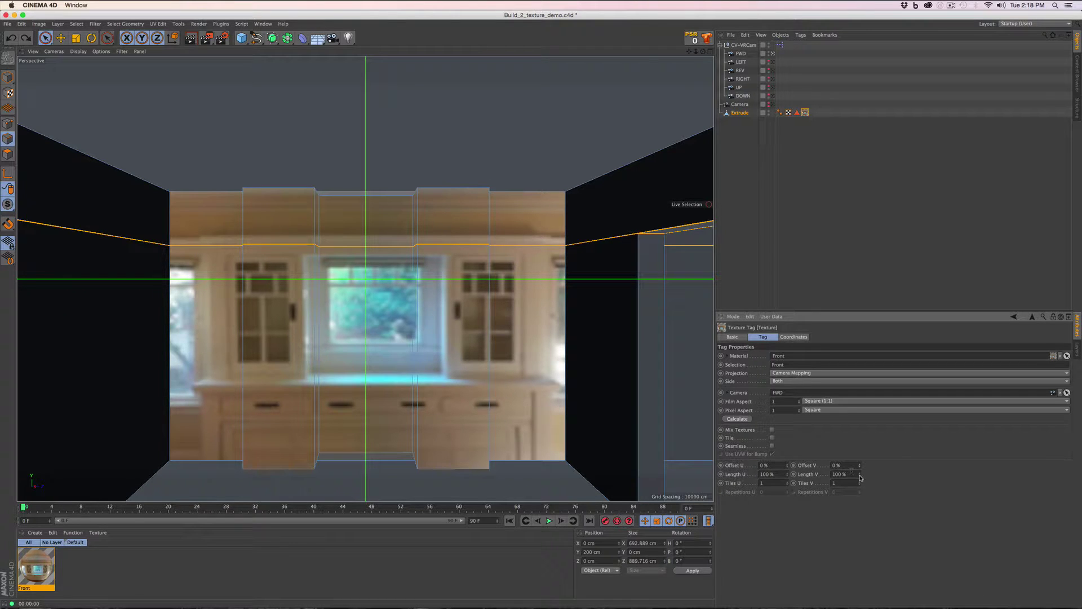
{"action": "left_click_drag", "start_coordinate": [861, 478], "coordinate": [861, 488]}
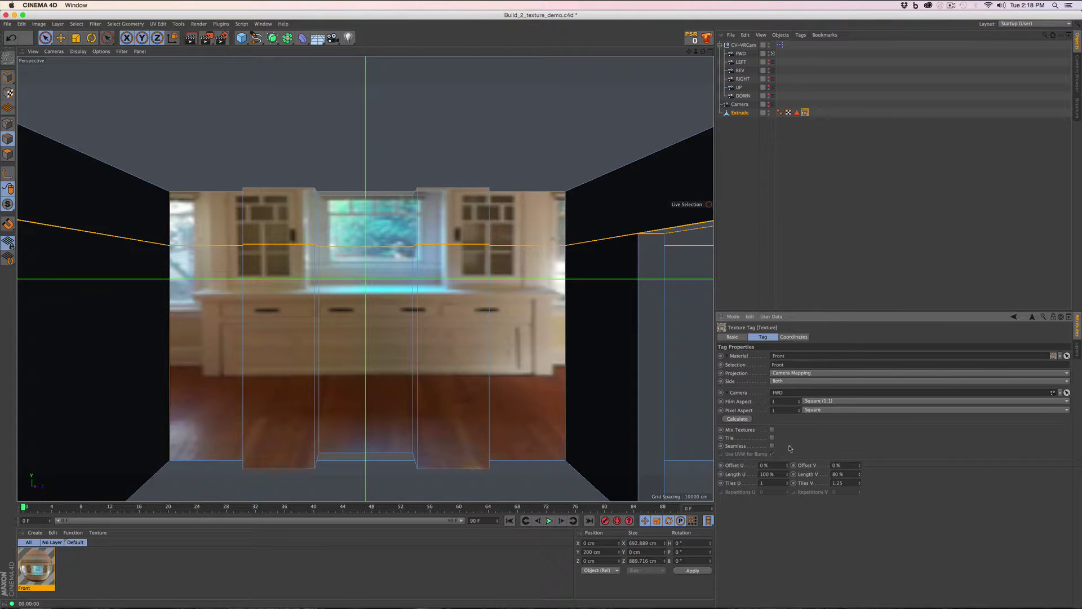
{"action": "left_click_drag", "start_coordinate": [787, 465], "coordinate": [822, 465]}
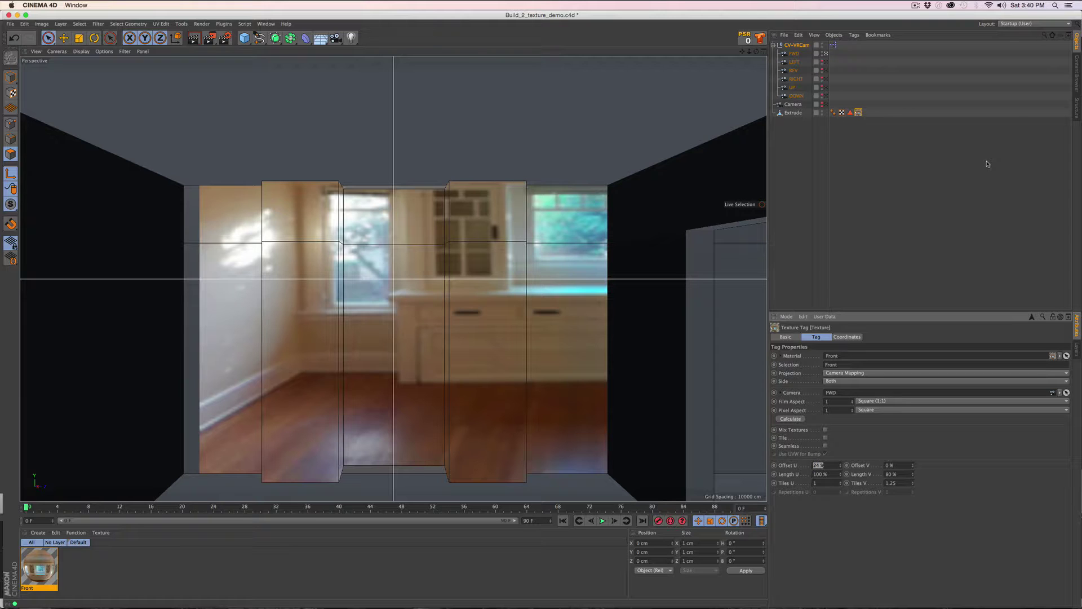
Set the Front texture tag's Offset U to 13%, Offset V to -0.02%, Length U to 73.4%, and Length V to 97.8%
{"action": "type", "text": "13"}
{"action": "key", "text": "Tab"}
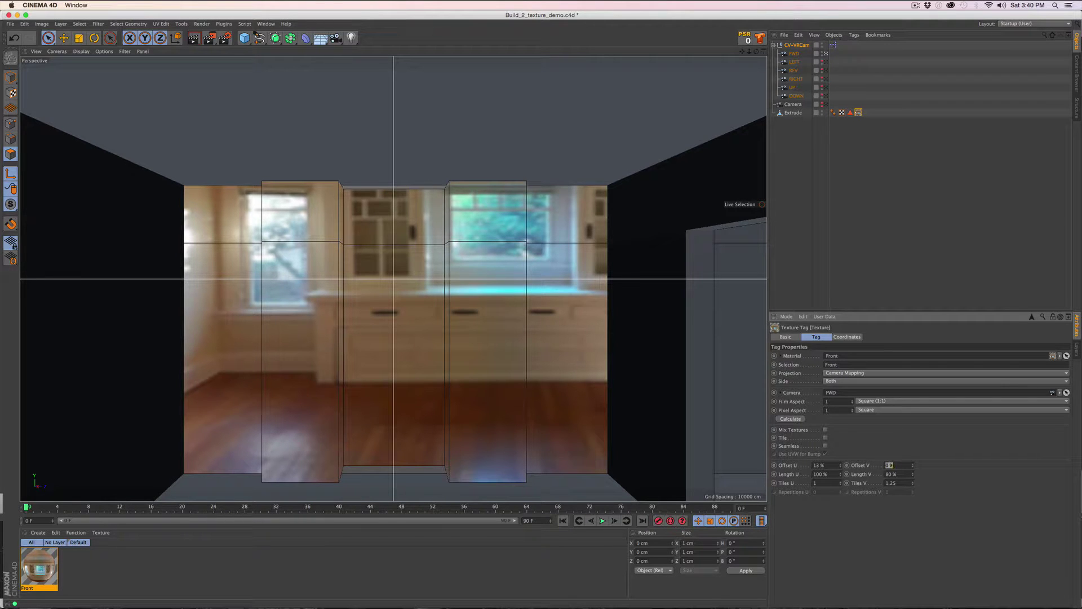
{"action": "type", "text": "-0"}
{"action": "type", "text": ".02"}
{"action": "key", "text": "Tab"}
{"action": "type", "text": "1"}
{"action": "type", "text": "3.4"}
{"action": "key", "text": "Tab"}
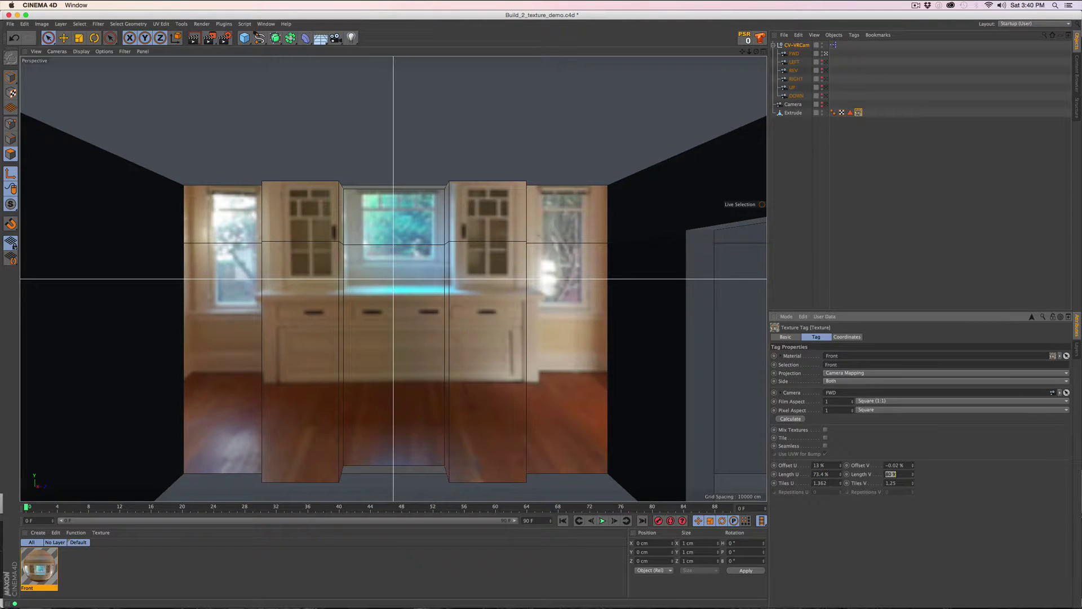
{"action": "type", "text": "97.8"}
{"action": "key", "text": "Tab"}
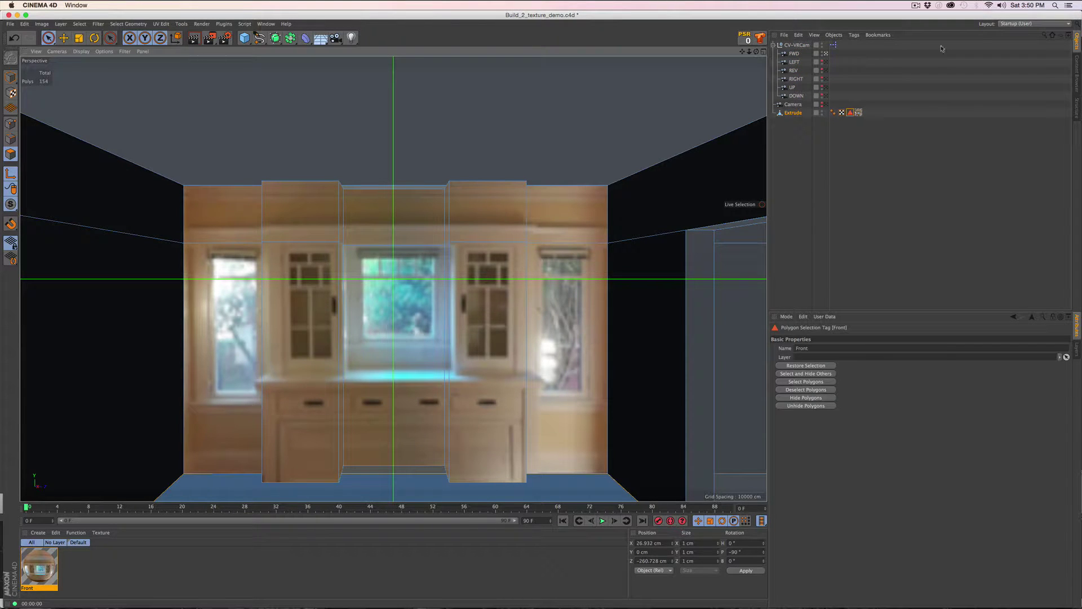
Set the render output height to 1920 pixels in the Render Settings
{"action": "left_click", "coordinate": [226, 42]}
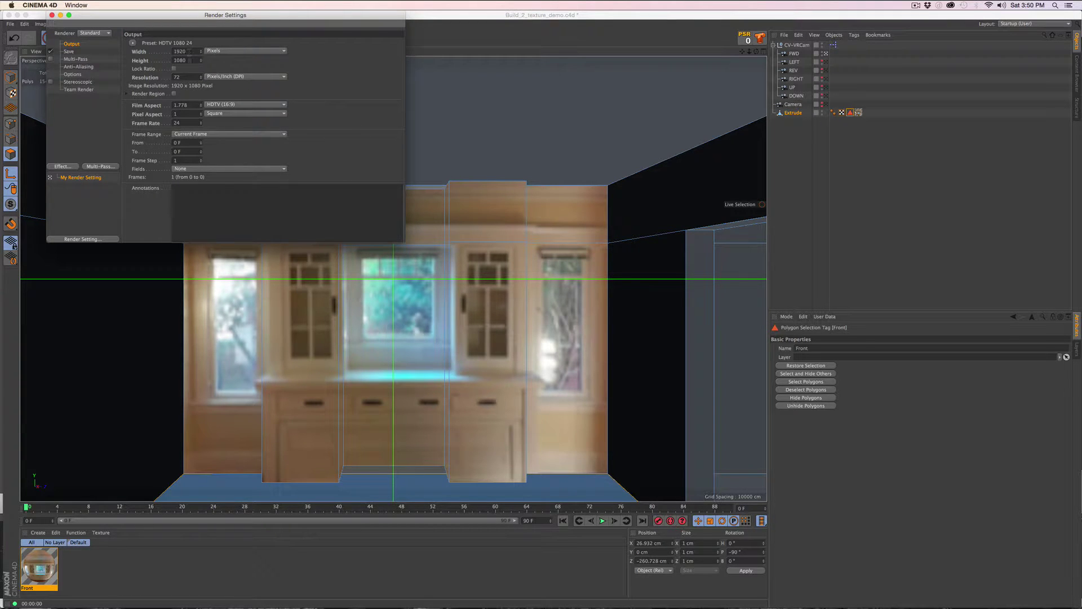
{"action": "key", "text": "Tab"}
{"action": "type", "text": "1920"}
{"action": "key", "text": "Return"}
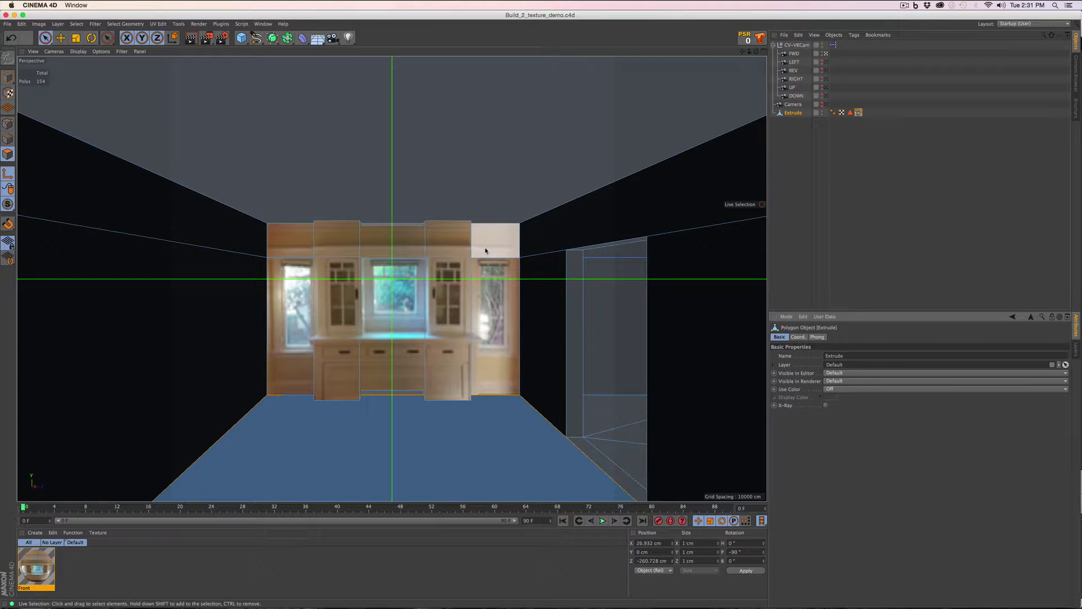
Switch to Finder to preview the LR_FWD.png source image, and return to Cinema 4D
{"action": "key", "text": "super+Tab"}
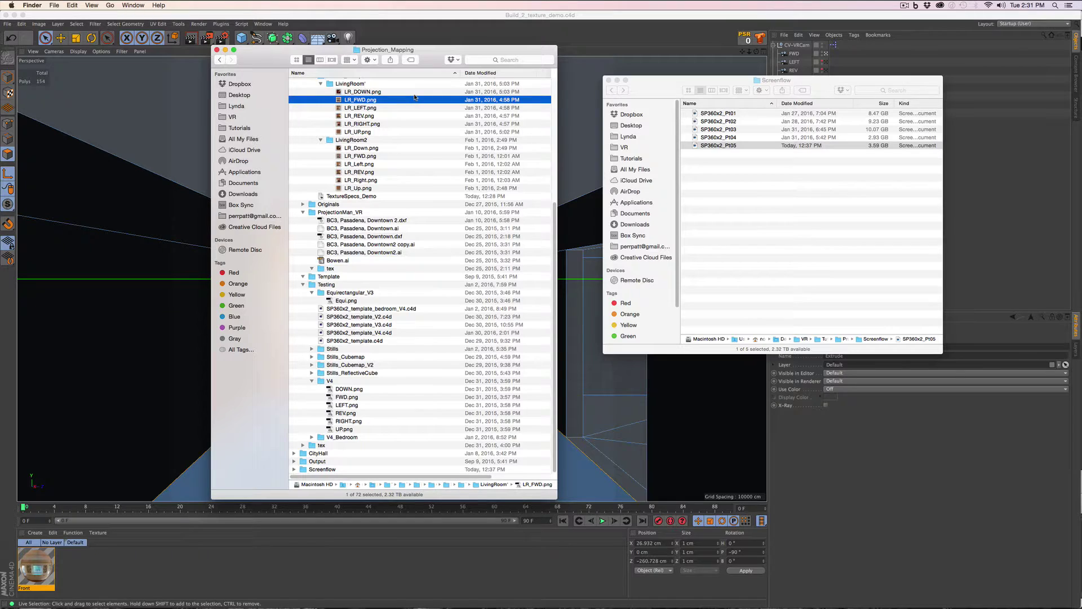
{"action": "key", "text": "space"}
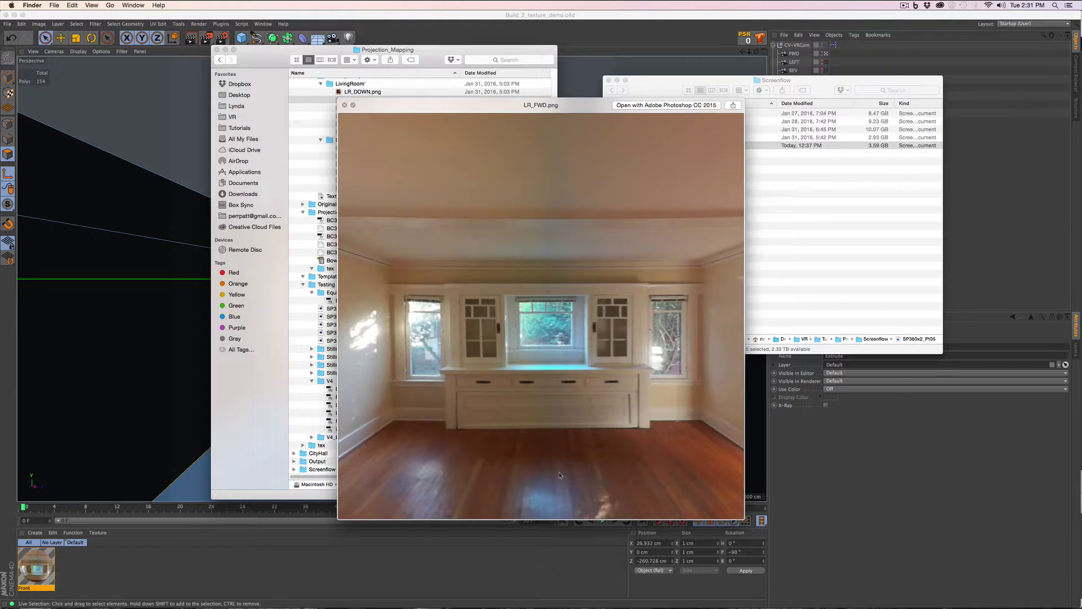
{"action": "key", "text": "space"}
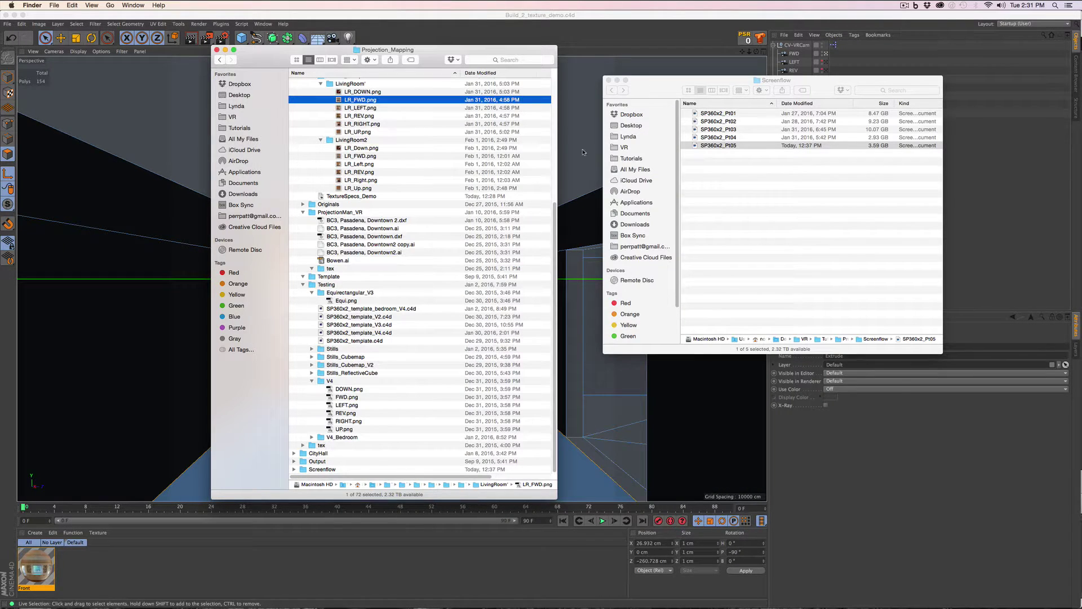
{"action": "left_click", "coordinate": [585, 126]}
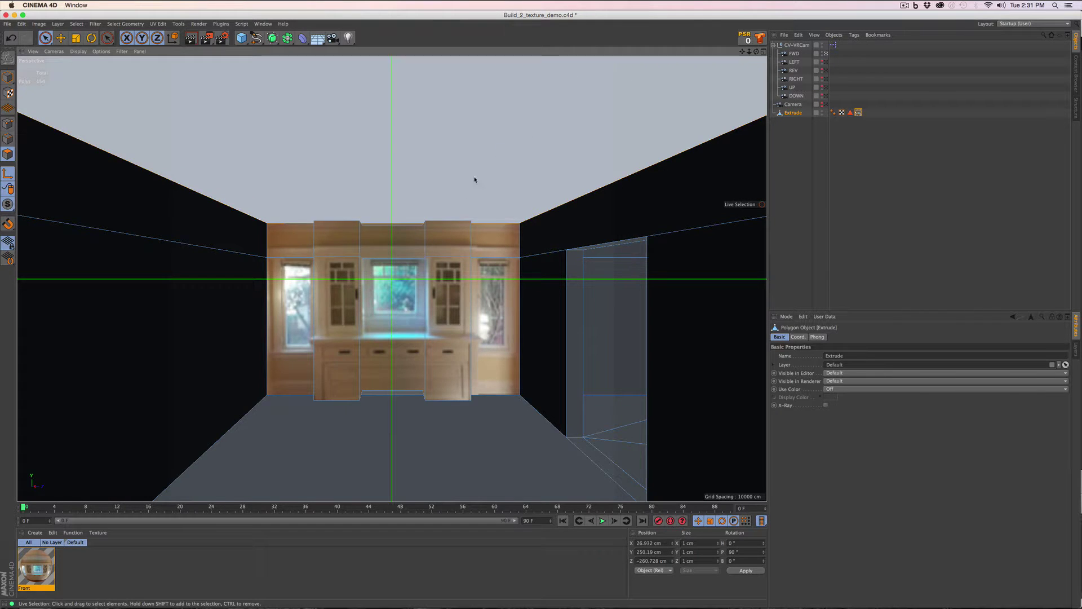
Select the left wall's polygons and store them as a polygon selection tag named Left
{"action": "left_click", "coordinate": [212, 240]}
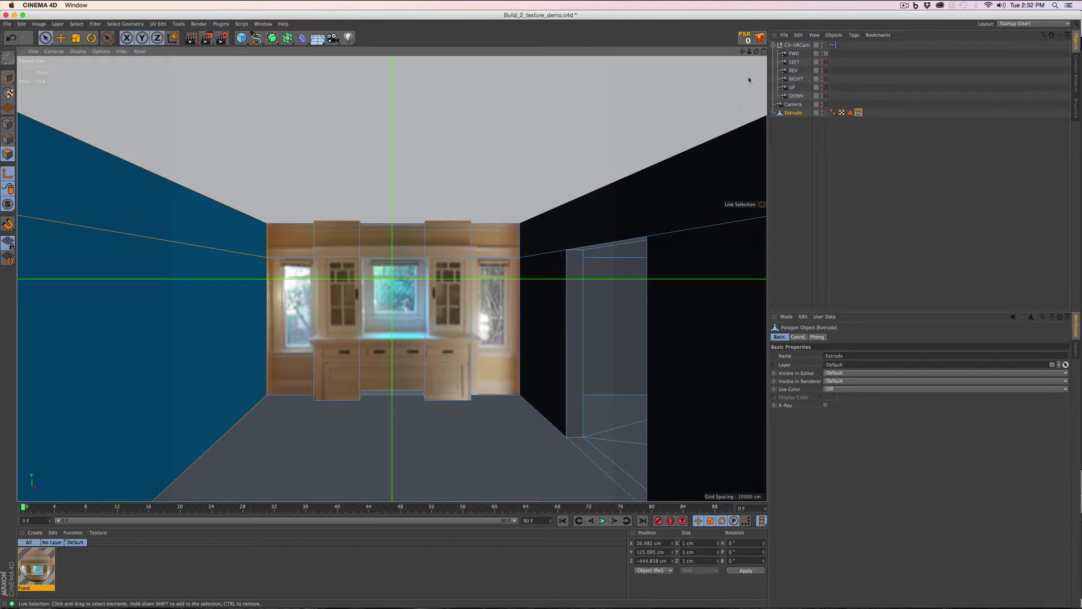
{"action": "left_click", "coordinate": [126, 23]}
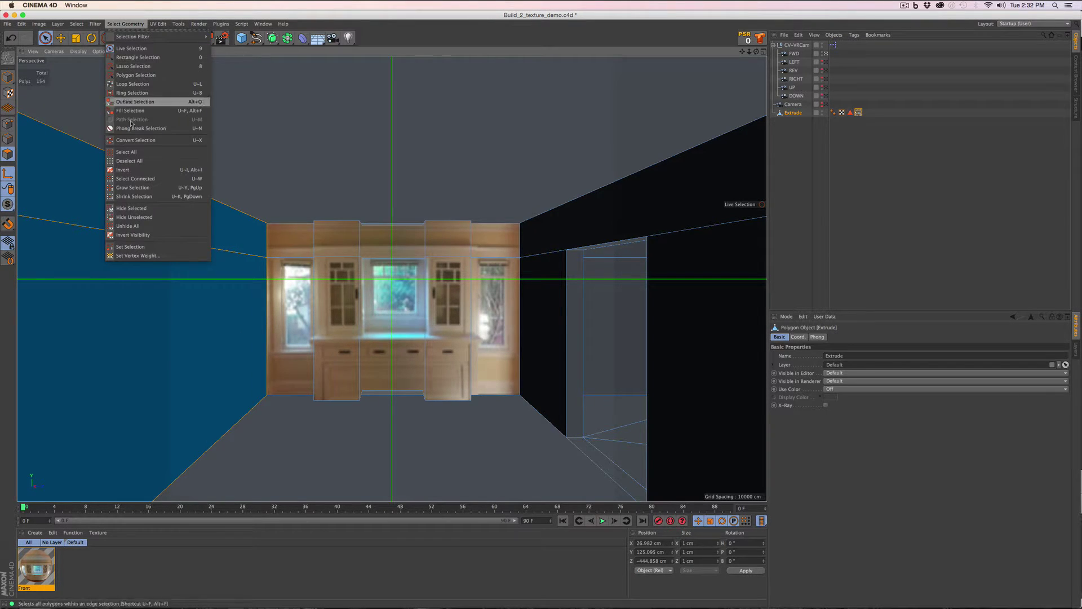
{"action": "left_click", "coordinate": [149, 246]}
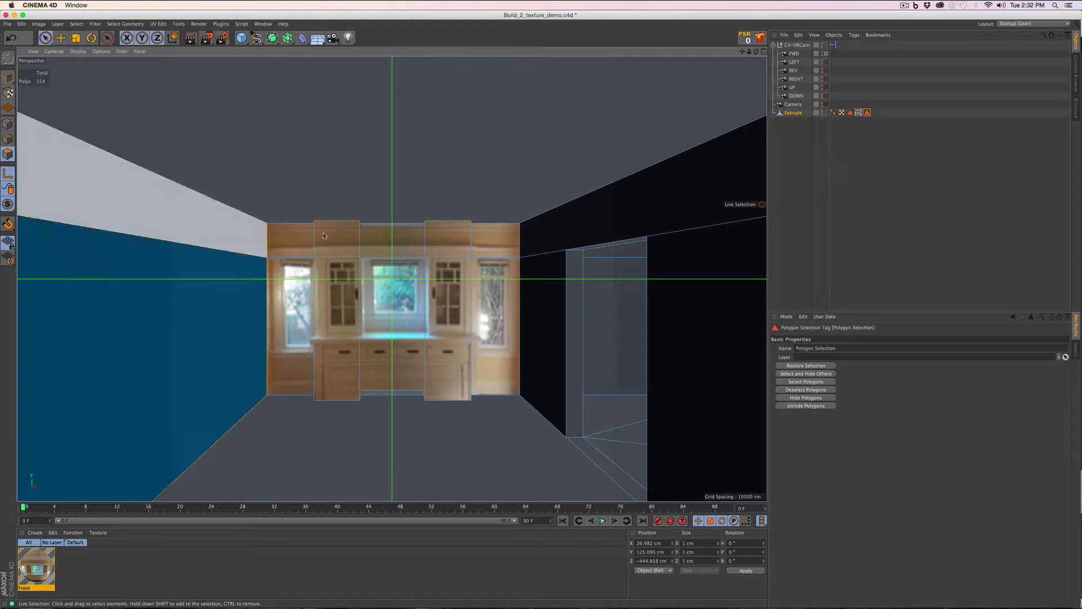
{"action": "left_click_drag", "start_coordinate": [838, 348], "coordinate": [680, 359]}
{"action": "type", "text": "Left"}
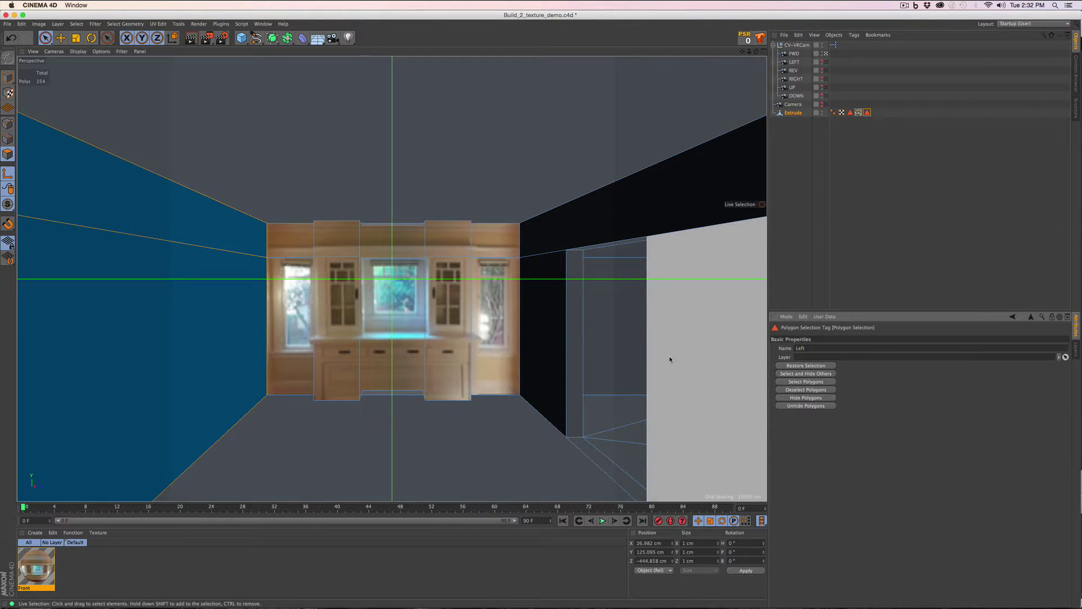
{"action": "key", "text": "Return"}
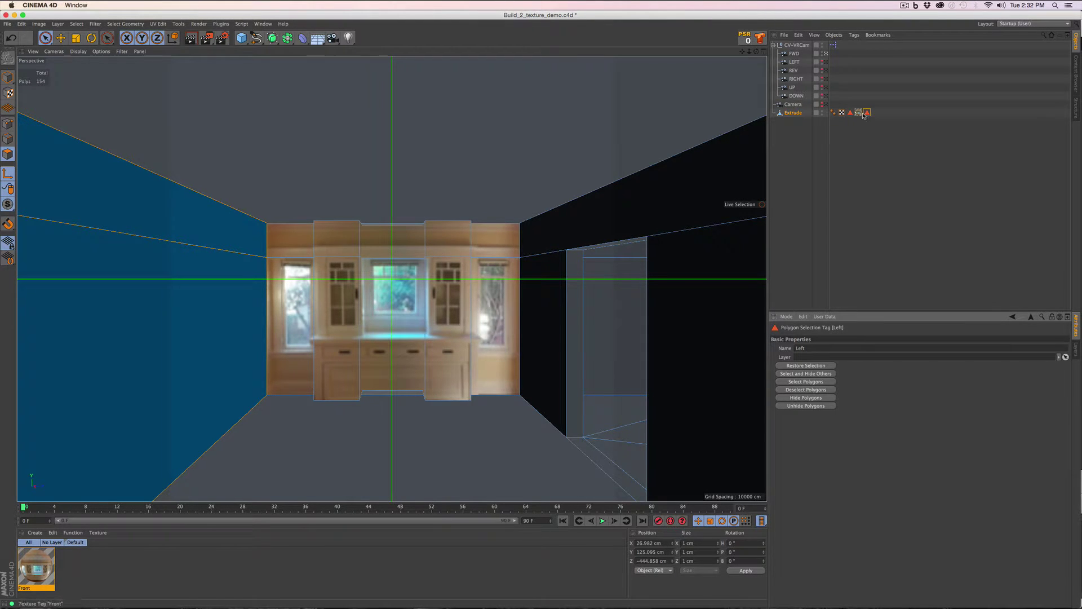
Apply the Front material to the Left selection using Camera Mapping projection from the FWD camera
{"action": "left_click", "coordinate": [34, 576]}
{"action": "left_click_drag", "start_coordinate": [33, 575], "coordinate": [141, 337]}
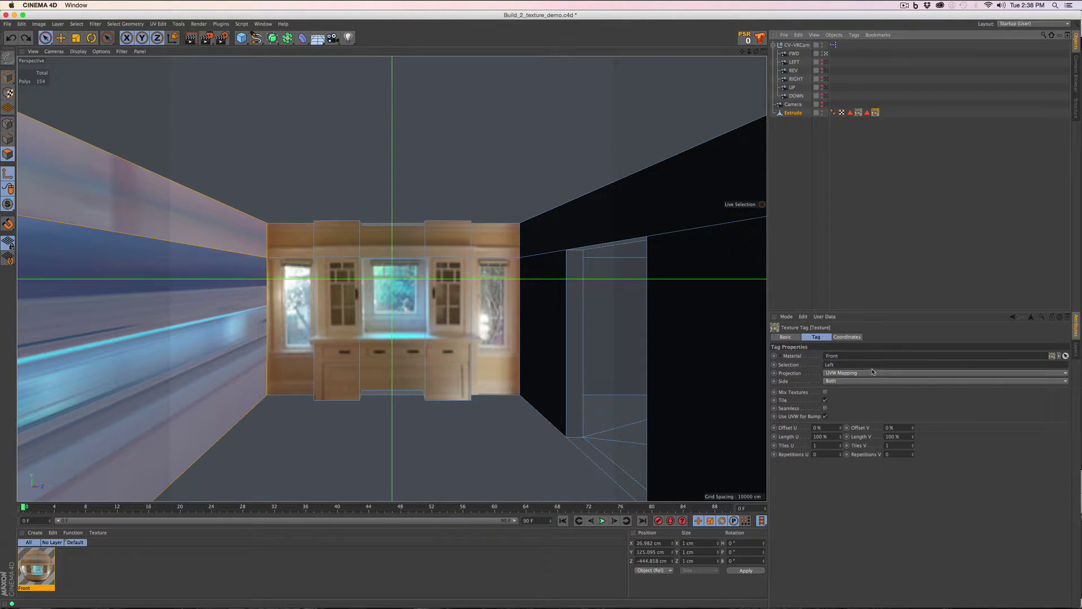
{"action": "left_click", "coordinate": [854, 374]}
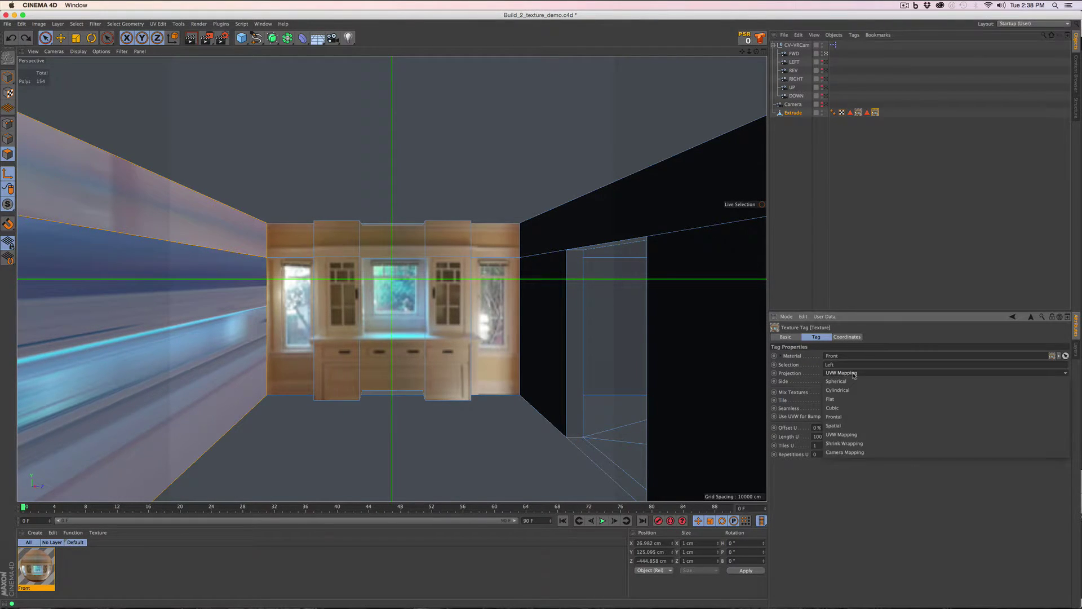
{"action": "left_click", "coordinate": [845, 452]}
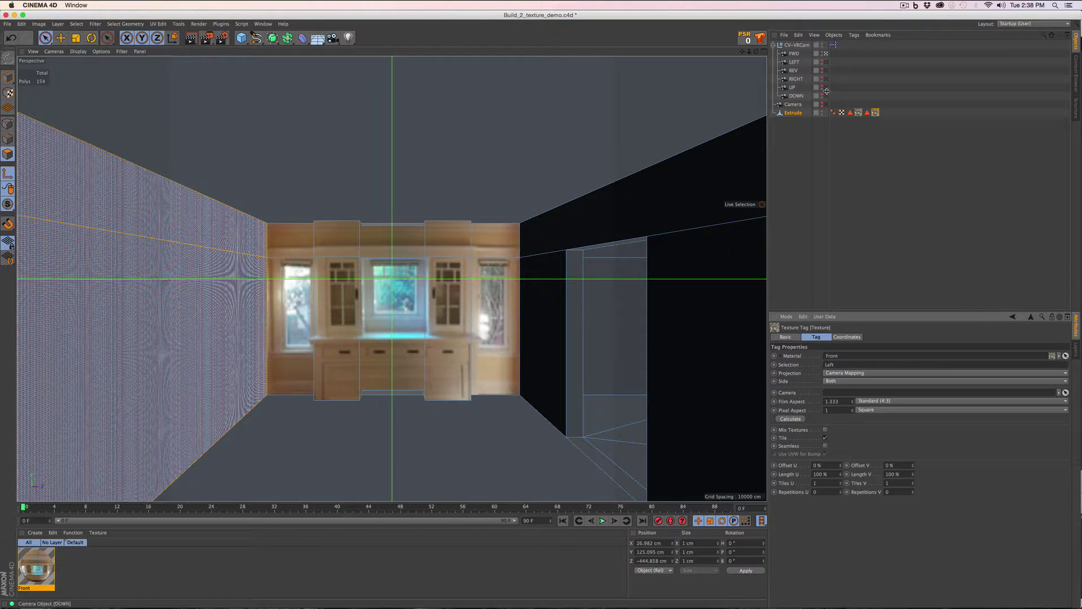
{"action": "left_click_drag", "start_coordinate": [795, 55], "coordinate": [837, 395]}
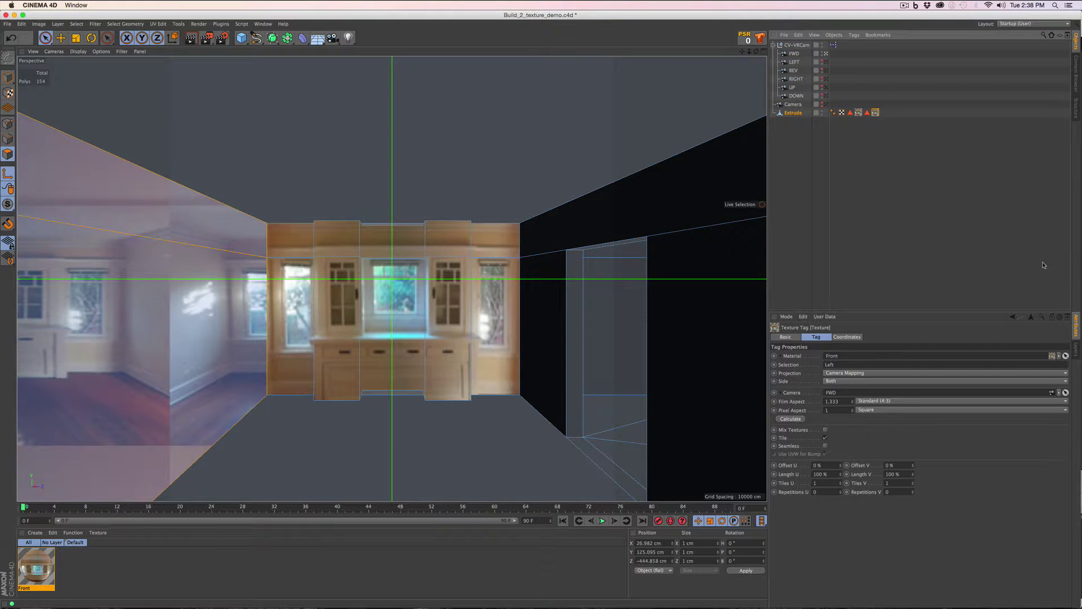
Turn off tiling on the left wall's texture tag and set its film aspect to Square (1:1)
{"action": "left_click", "coordinate": [825, 438]}
{"action": "left_click", "coordinate": [877, 402]}
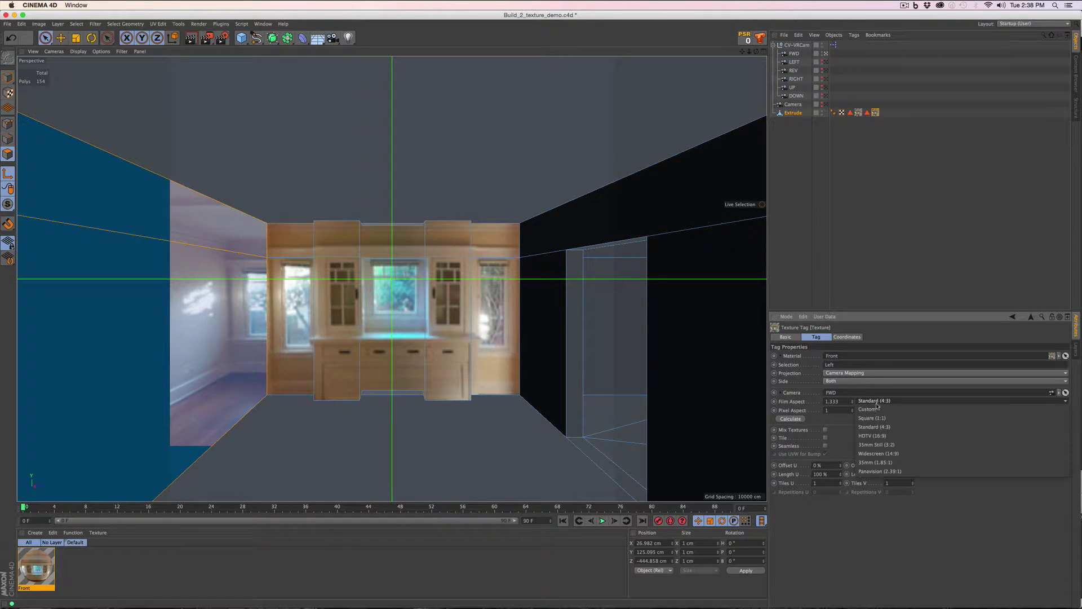
{"action": "left_click", "coordinate": [881, 416]}
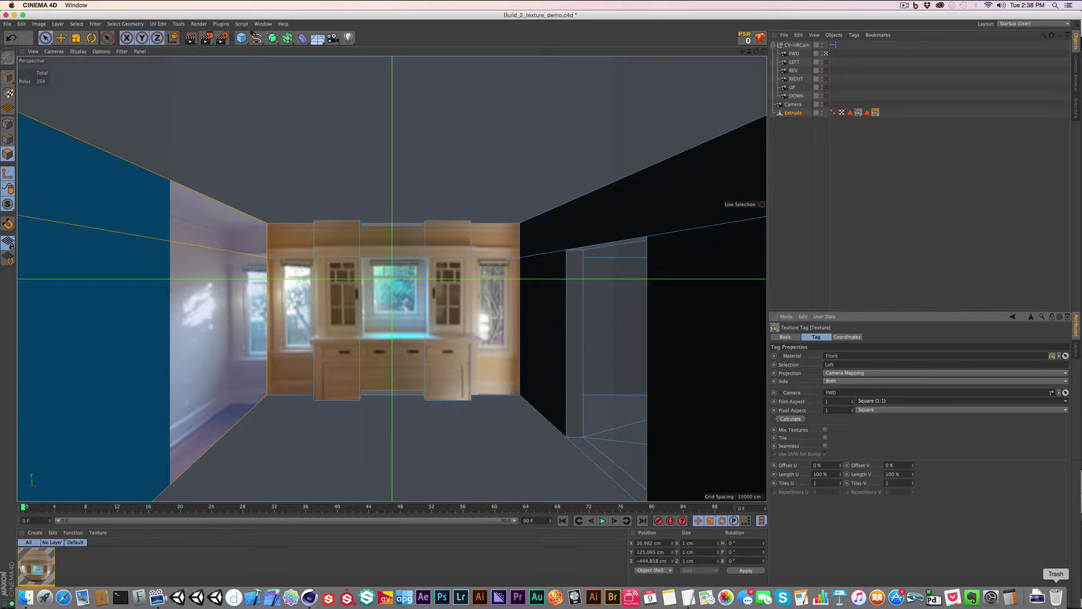
Set the left wall texture's Offset U to 13%, Offset V to -0.3%, Length U to 73%, and Length V to 98.1%, and render the view
{"action": "left_click_drag", "start_coordinate": [828, 465], "coordinate": [751, 449]}
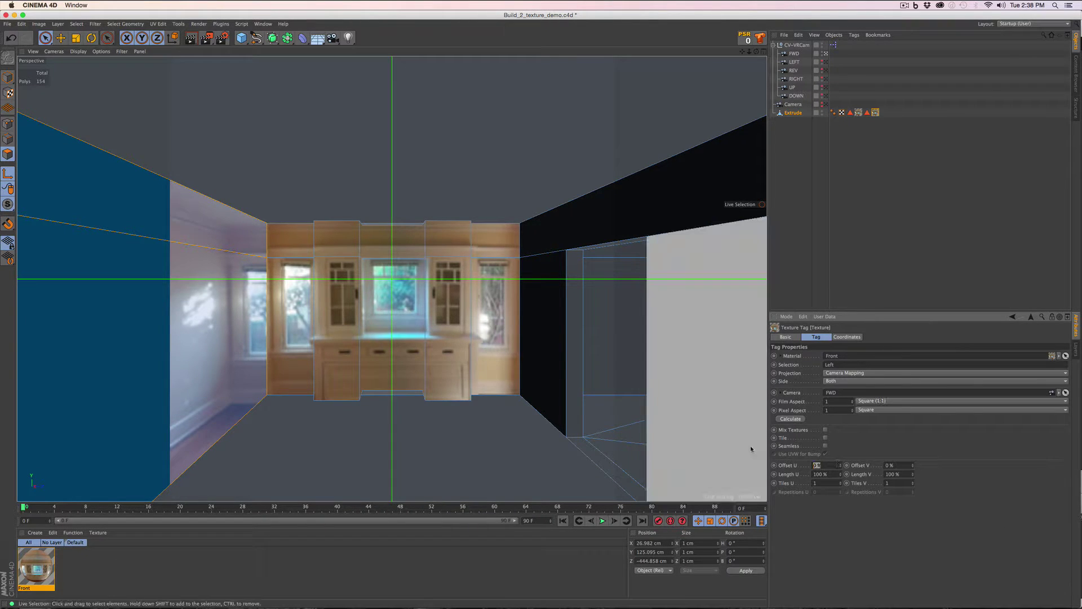
{"action": "type", "text": "13"}
{"action": "key", "text": "Tab"}
{"action": "type", "text": "-0.3"}
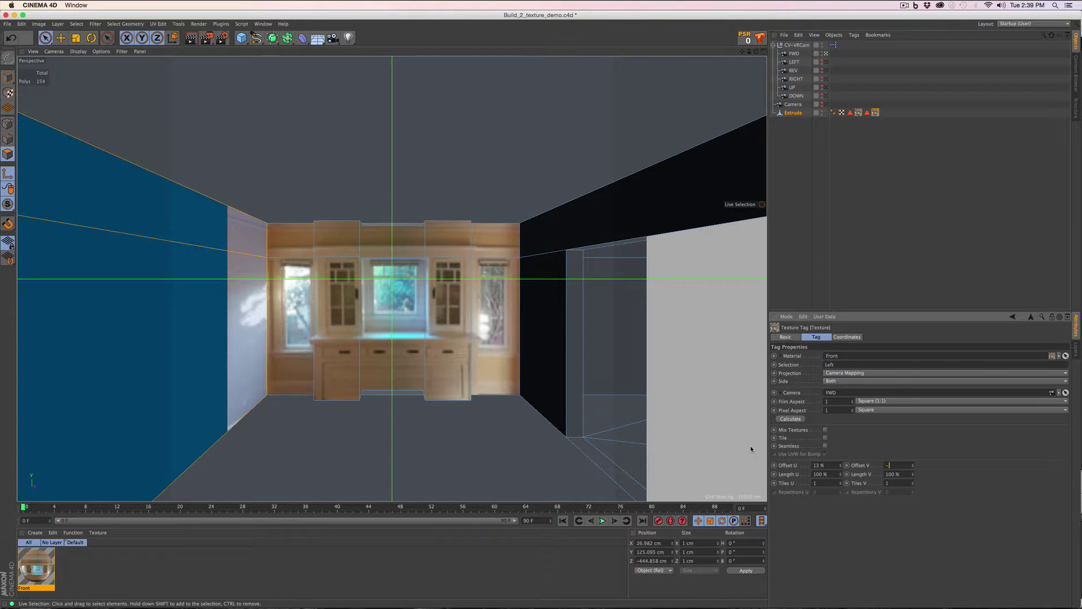
{"action": "key", "text": "Tab"}
{"action": "type", "text": "73"}
{"action": "key", "text": "Tab"}
{"action": "type", "text": "98.1"}
{"action": "key", "text": "Return"}
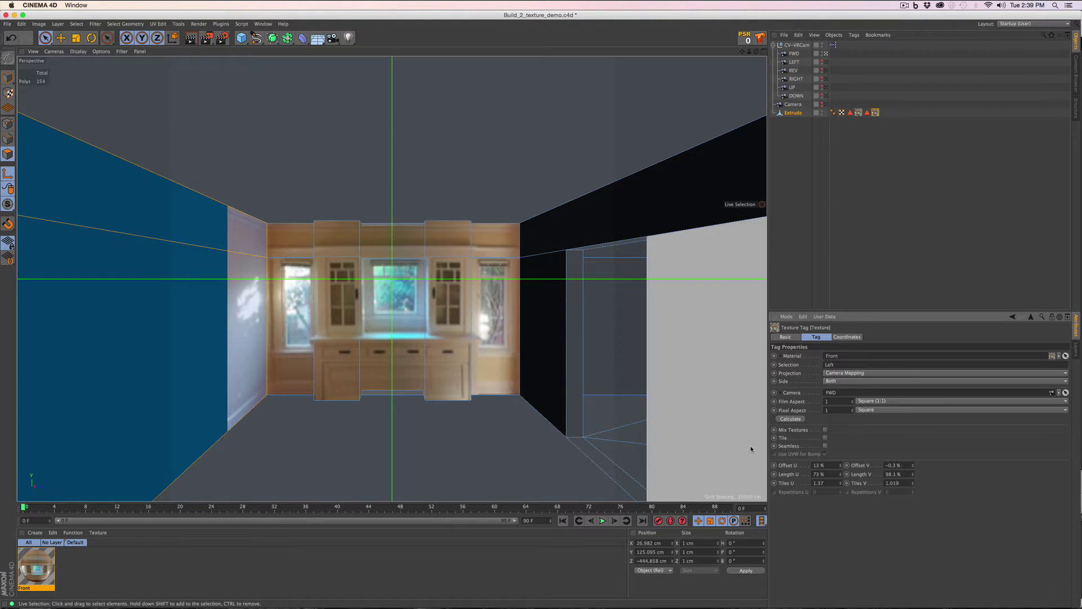
{"action": "key", "text": "super+r"}
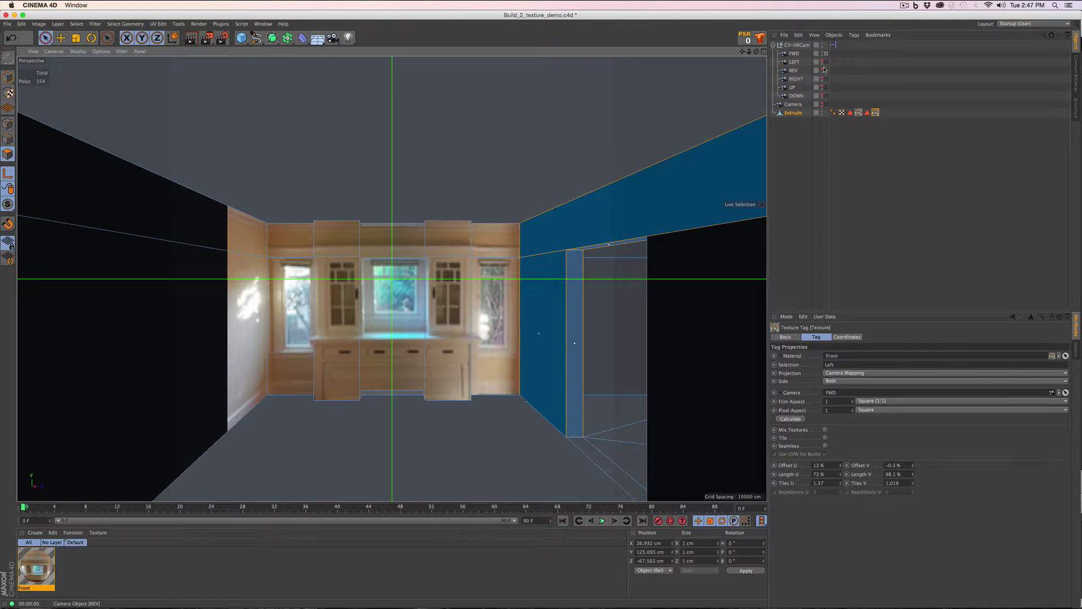
Look through the free Camera and add the remaining right wall and door frame polygons to the selection
{"action": "left_click", "coordinate": [826, 104]}
{"action": "left_click_drag", "start_coordinate": [648, 198], "coordinate": [552, 224], "text": "alt"}
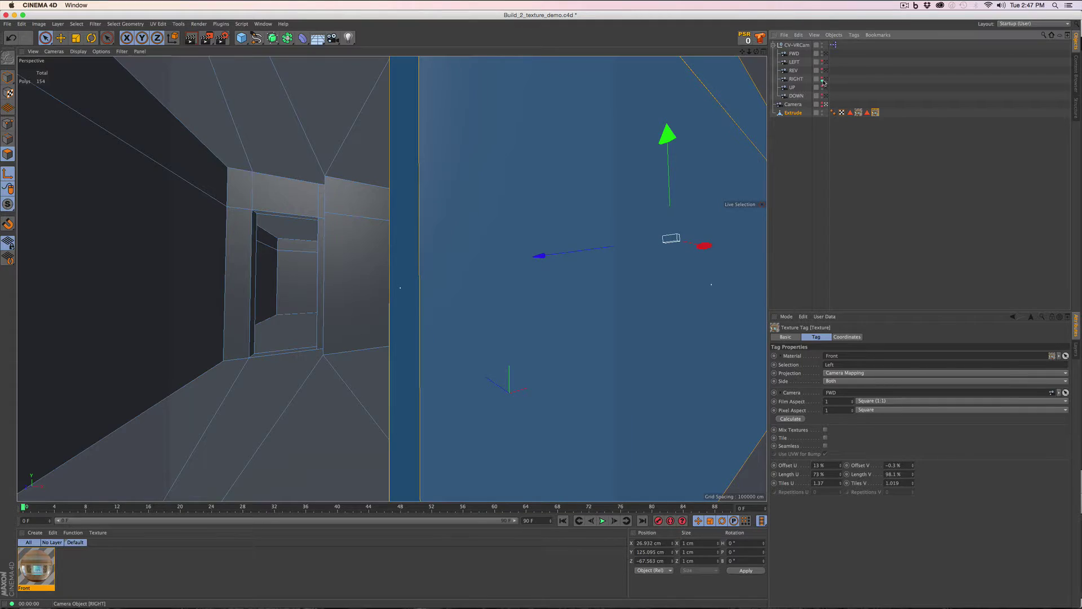
{"action": "left_click", "coordinate": [824, 79]}
{"action": "left_click", "coordinate": [827, 104]}
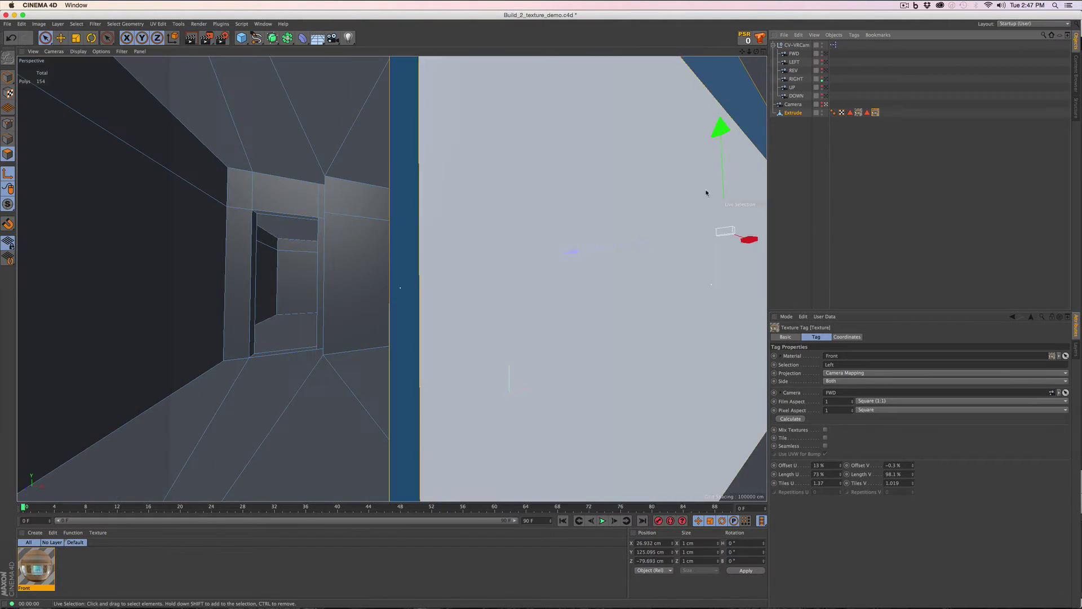
{"action": "left_click_drag", "start_coordinate": [708, 193], "coordinate": [632, 274], "text": "alt"}
{"action": "scroll", "coordinate": [386, 202], "scroll_direction": "up", "scroll_amount": 5}
{"action": "left_click_drag", "start_coordinate": [585, 310], "coordinate": [573, 293], "text": "alt"}
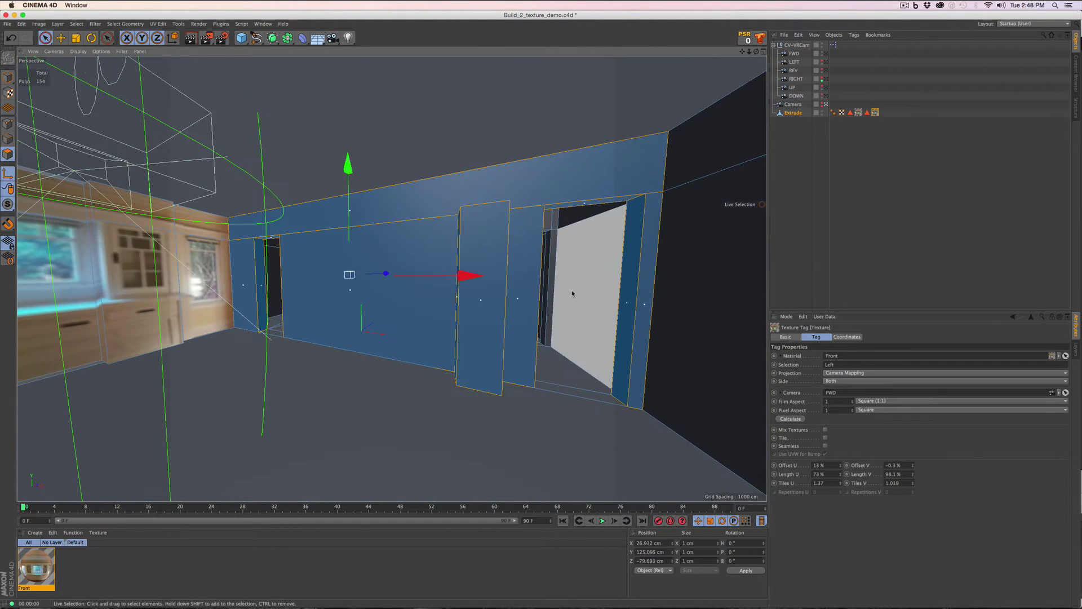
Store the selected right wall polygons as a polygon selection tag named Right
{"action": "left_click", "coordinate": [116, 23]}
{"action": "left_click", "coordinate": [141, 245]}
{"action": "left_click_drag", "start_coordinate": [882, 347], "coordinate": [688, 357]}
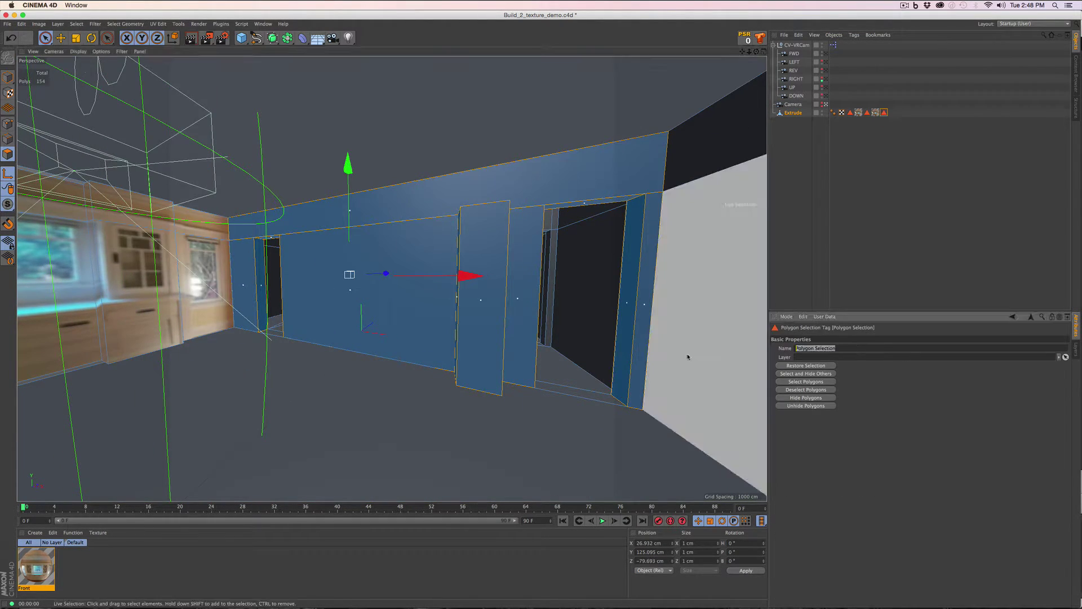
{"action": "type", "text": "Right"}
{"action": "key", "text": "Return"}
Return to the FWD view and camera-map the Front material from FWD onto the Right selection, with tiling off and Square (1:1) film aspect
{"action": "double_click", "coordinate": [868, 112]}
{"action": "left_click", "coordinate": [826, 54]}
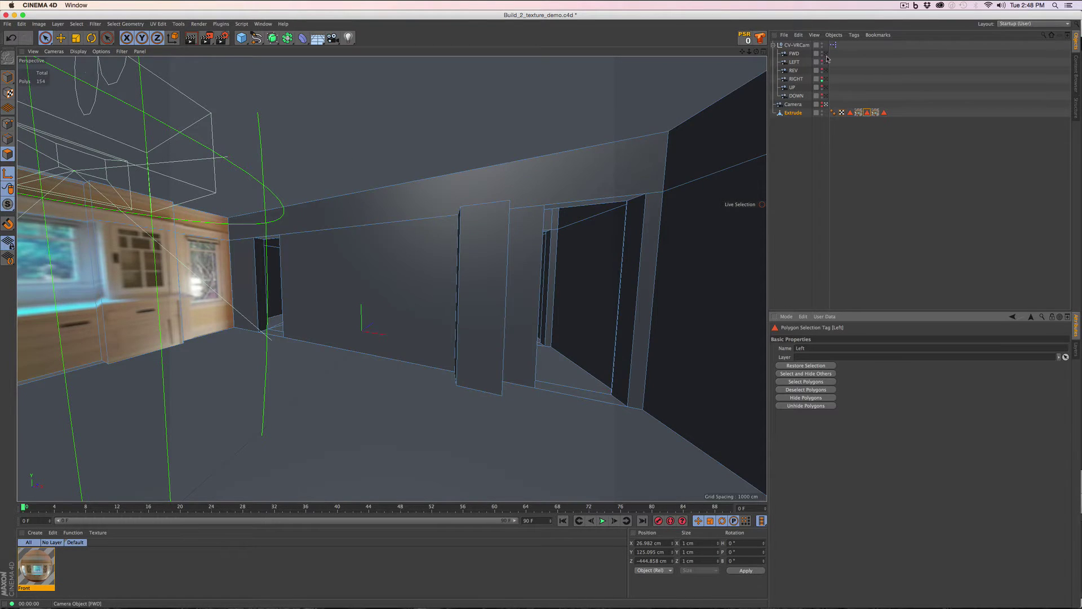
{"action": "double_click", "coordinate": [884, 112]}
{"action": "left_click_drag", "start_coordinate": [37, 568], "coordinate": [880, 112]}
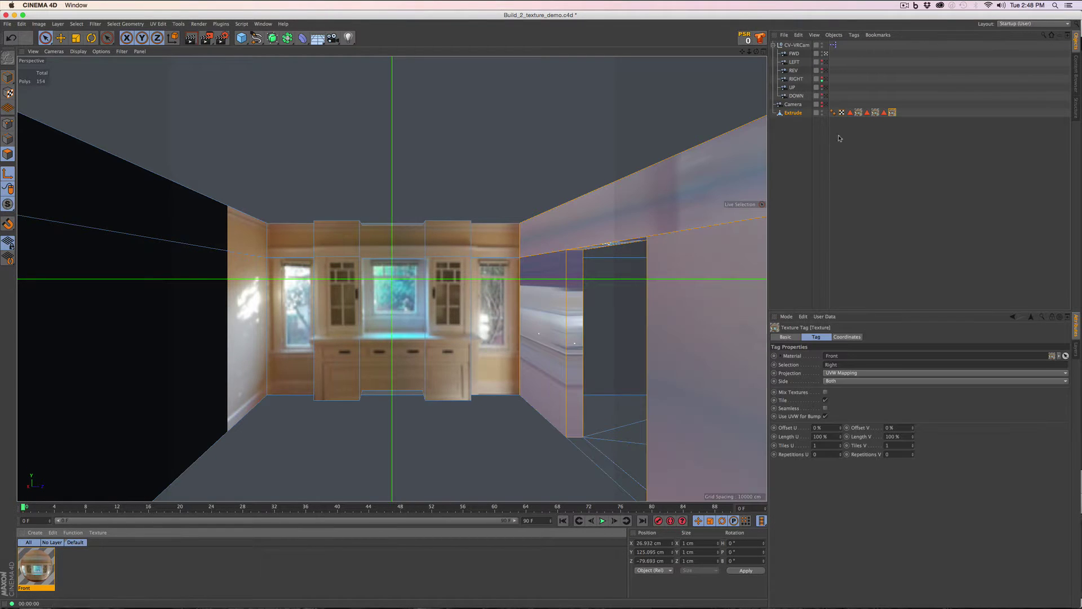
{"action": "left_click_drag", "start_coordinate": [793, 54], "coordinate": [941, 393]}
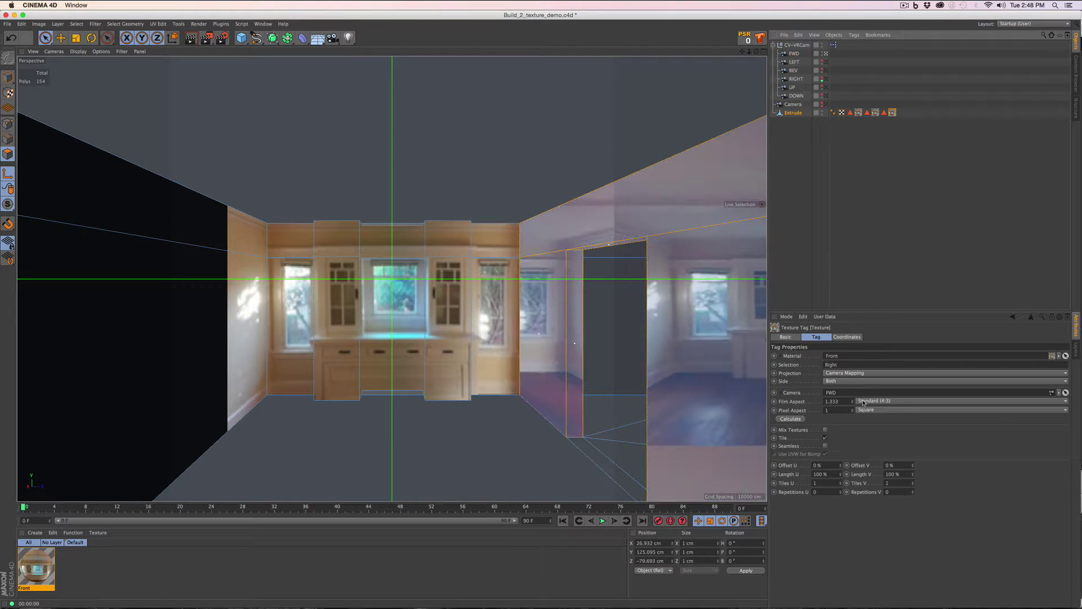
Set the right wall texture's Offset U to 7.4%, Offset V to 0.35%, Length U to 79%, and Length V to 97%, and render the view
{"action": "type", "text": "7"}
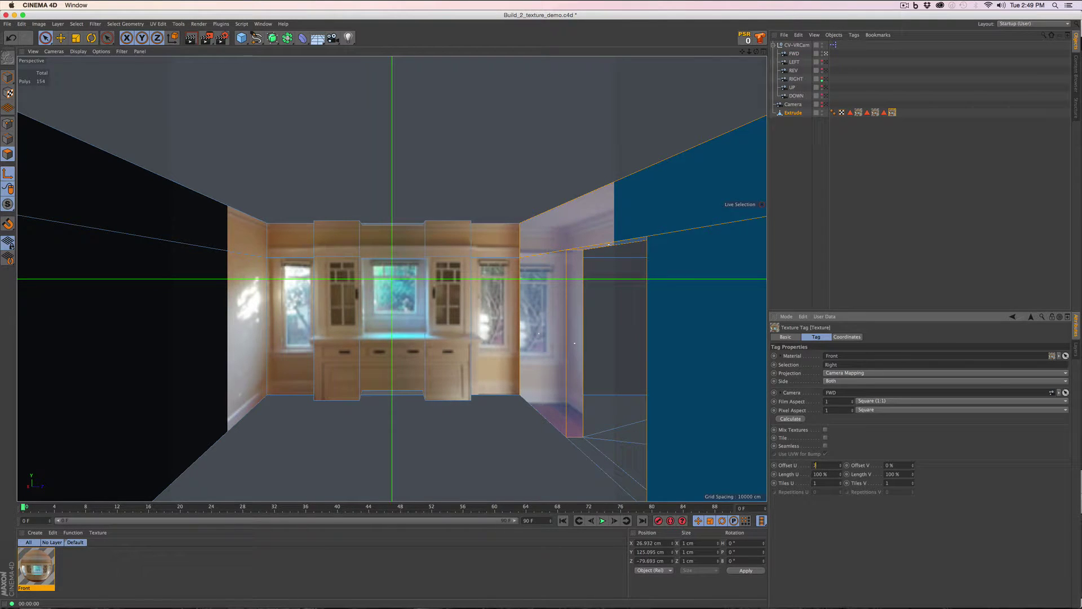
{"action": "type", "text": ".4"}
{"action": "key", "text": "Tab"}
{"action": "type", "text": ".35"}
{"action": "key", "text": "Tab"}
{"action": "type", "text": "79"}
{"action": "key", "text": "Tab"}
{"action": "type", "text": "97"}
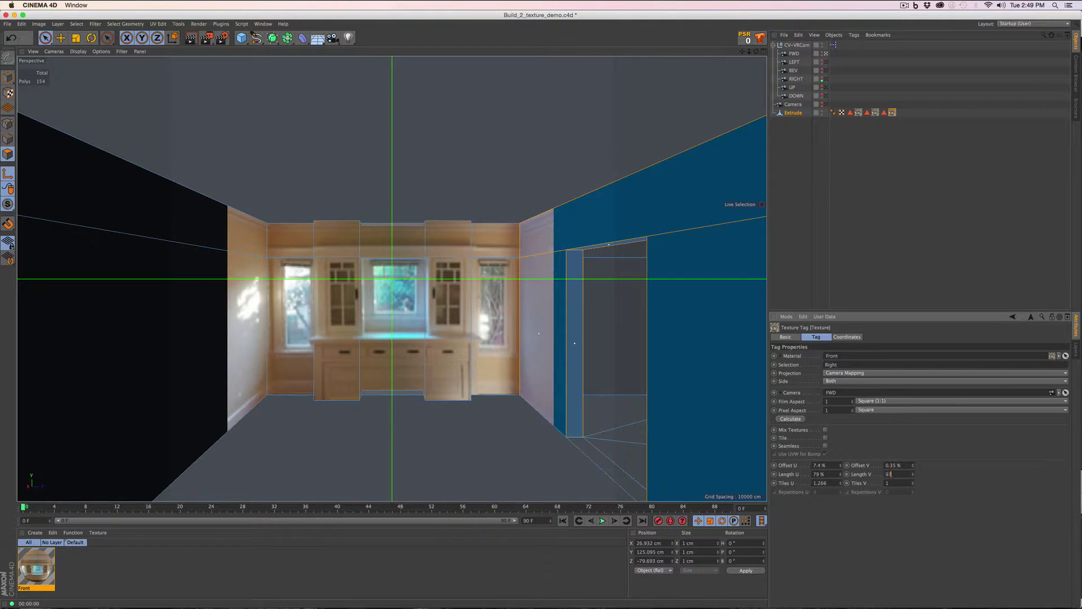
{"action": "key", "text": "Return"}
{"action": "key", "text": "super+r"}
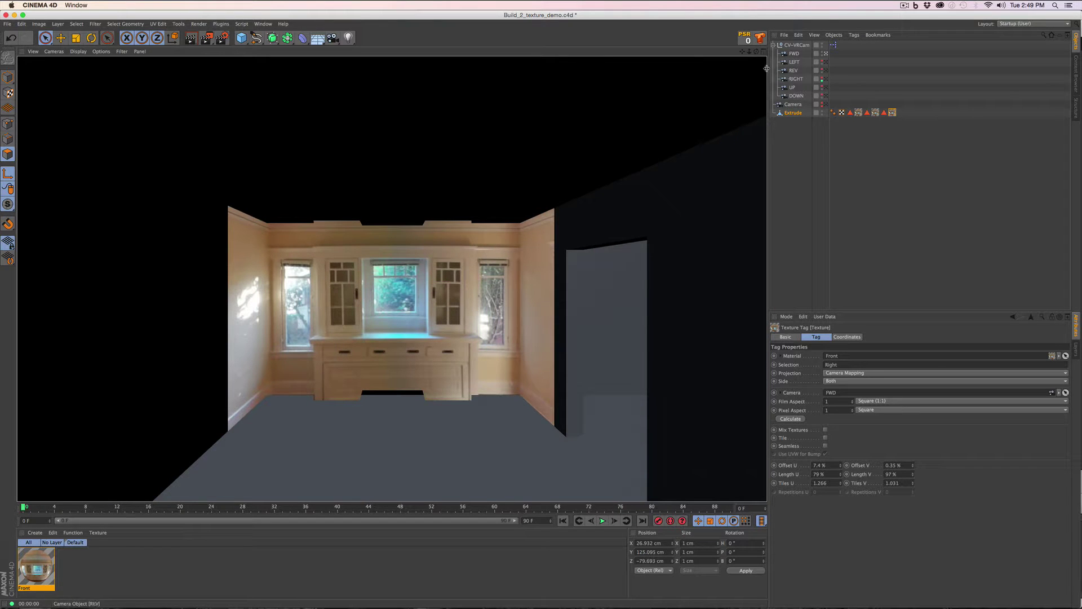
Select the room's main floor polygon
{"action": "left_click", "coordinate": [460, 447]}
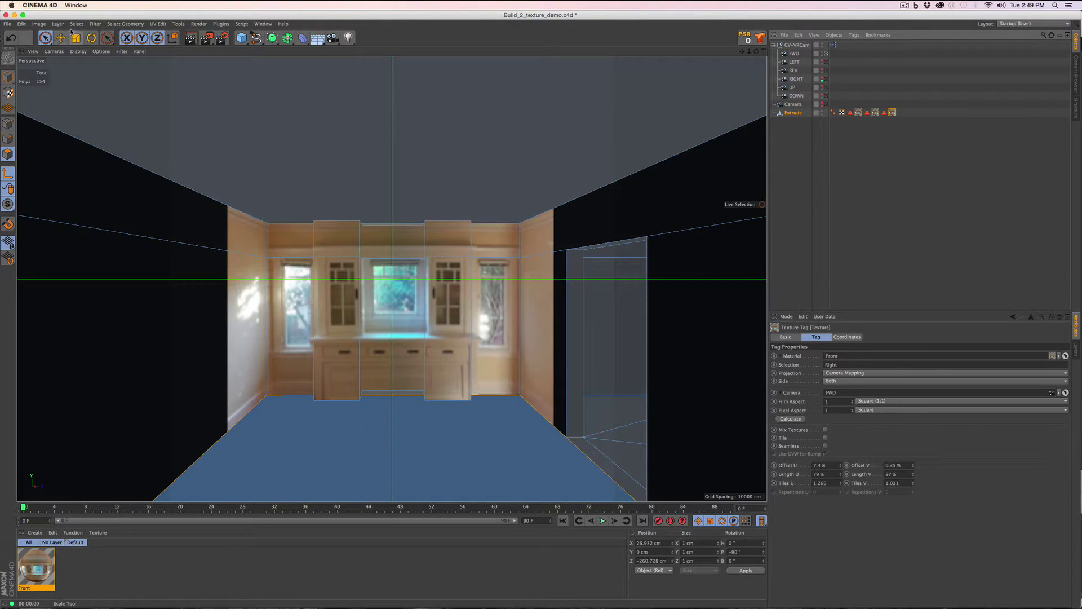
{"action": "left_click", "coordinate": [125, 23]}
{"action": "left_click", "coordinate": [157, 247]}
{"action": "type", "text": "Floor"}
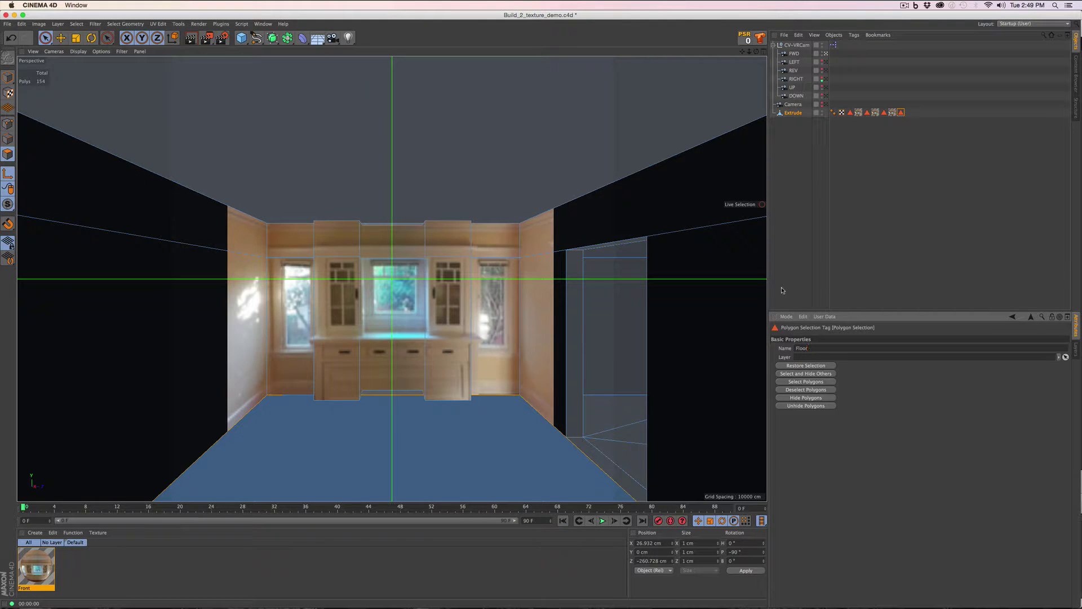
{"action": "left_click", "coordinate": [937, 391]}
{"action": "key", "text": "super+z"}
{"action": "key", "text": "super+z"}
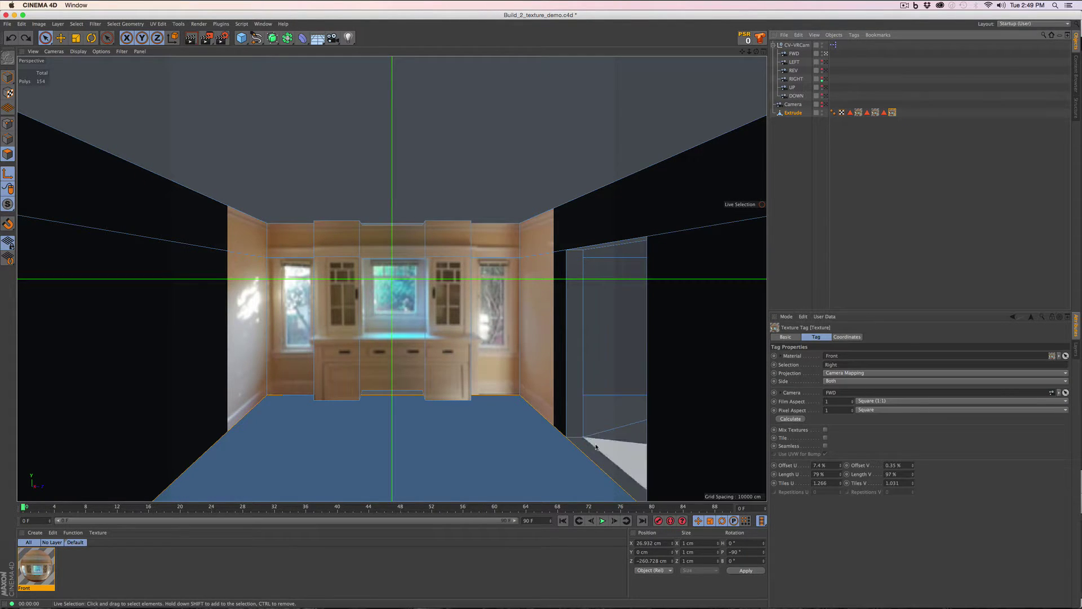
Add the doorway floor strip to the floor selection and store it as a polygon selection tag named Rear
{"action": "left_click", "coordinate": [616, 473], "text": "shift"}
{"action": "left_click", "coordinate": [826, 70]}
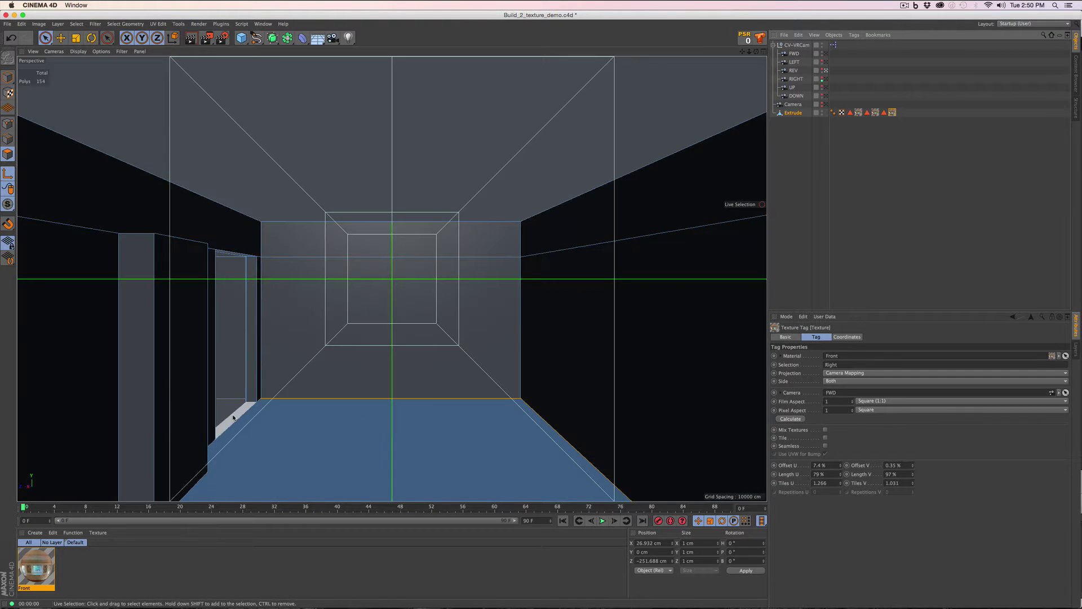
{"action": "left_click", "coordinate": [825, 53]}
{"action": "left_click", "coordinate": [125, 24]}
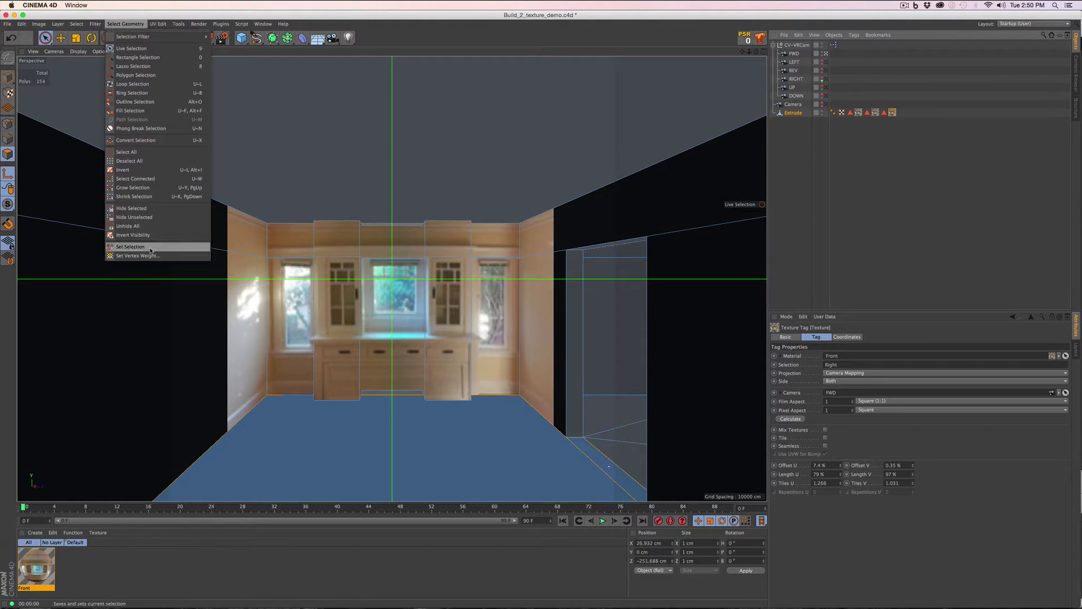
{"action": "left_click", "coordinate": [153, 248]}
{"action": "triple_click", "coordinate": [830, 348]}
{"action": "type", "text": "Rear"}
{"action": "key", "text": "Return"}
Apply the Front material to the selected floor with Camera Mapping from FWD and a Square (1:1) film aspect
{"action": "left_click_drag", "start_coordinate": [36, 568], "coordinate": [205, 495]}
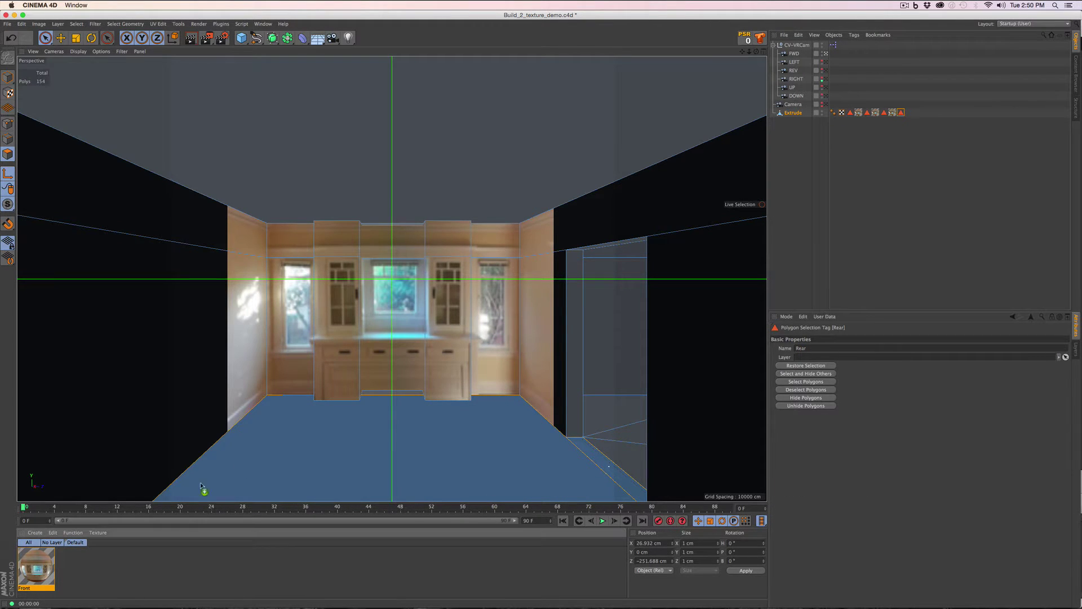
{"action": "left_click", "coordinate": [851, 373]}
{"action": "left_click", "coordinate": [853, 452]}
{"action": "left_click_drag", "start_coordinate": [794, 54], "coordinate": [851, 392]}
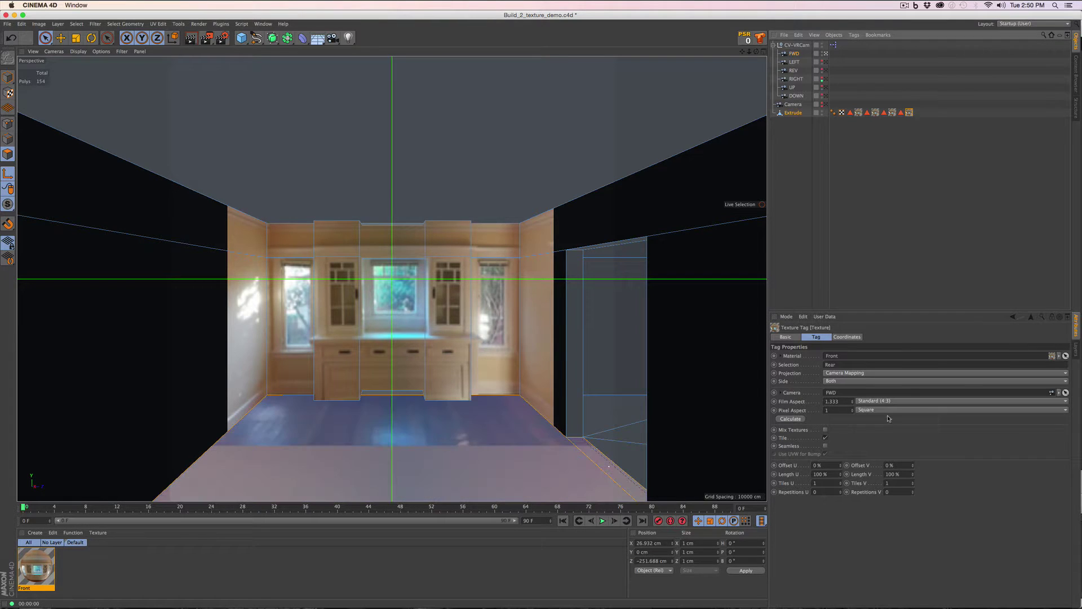
{"action": "left_click", "coordinate": [885, 401]}
{"action": "left_click", "coordinate": [886, 421]}
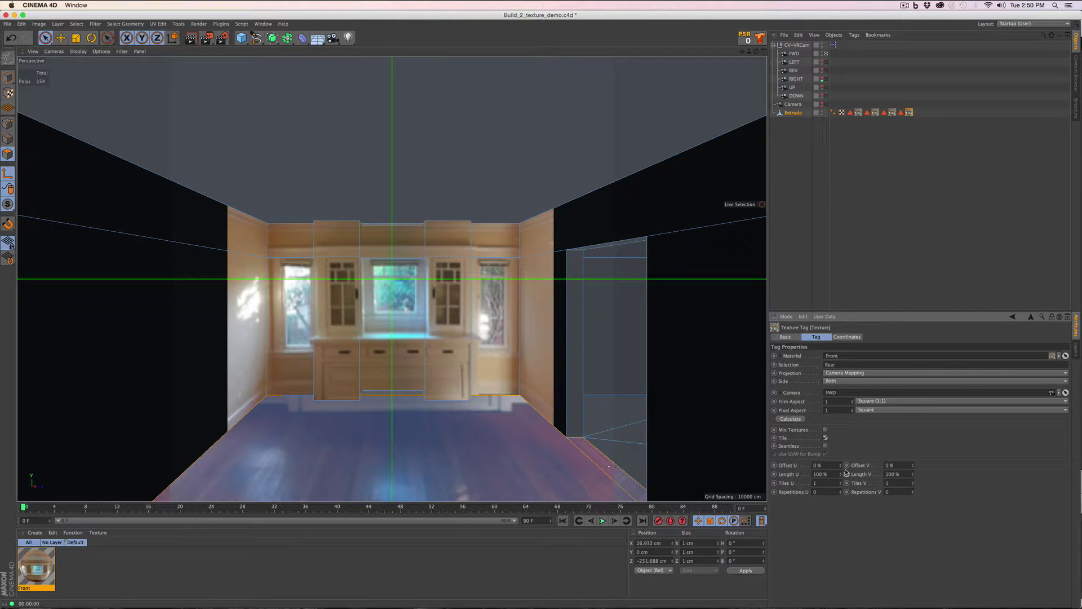
Set the floor texture's Offset U to 13%, Offset V to -4.6%, Length U to 73.4%, Length V to 103.1%, and turn tiling off
{"action": "left_click", "coordinate": [825, 466]}
{"action": "type", "text": "13"}
{"action": "key", "text": "Tab"}
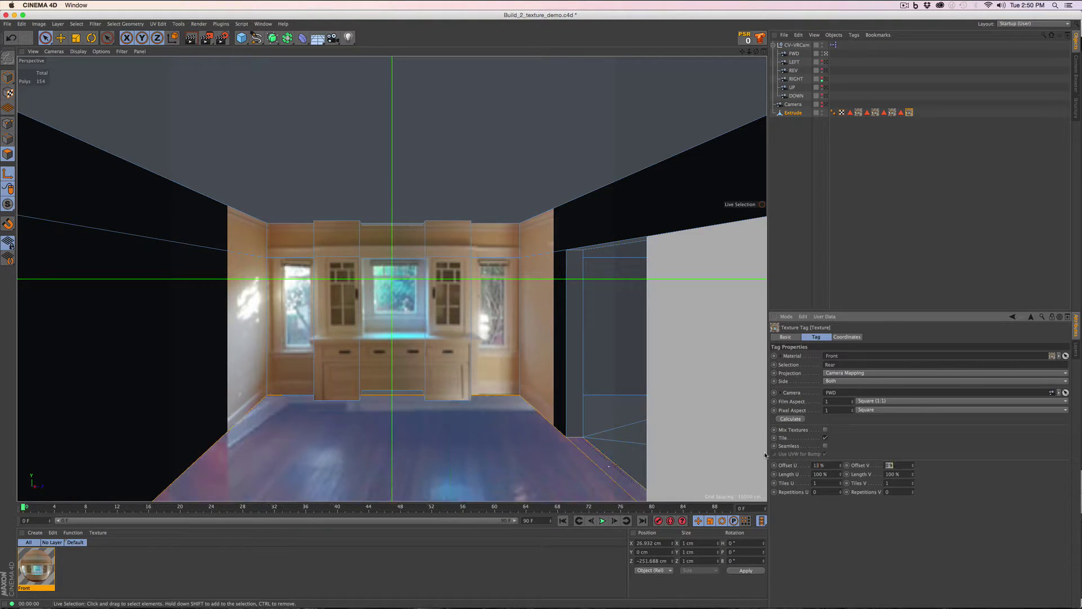
{"action": "key", "text": "Tab"}
{"action": "type", "text": "73.4"}
{"action": "key", "text": "Tab"}
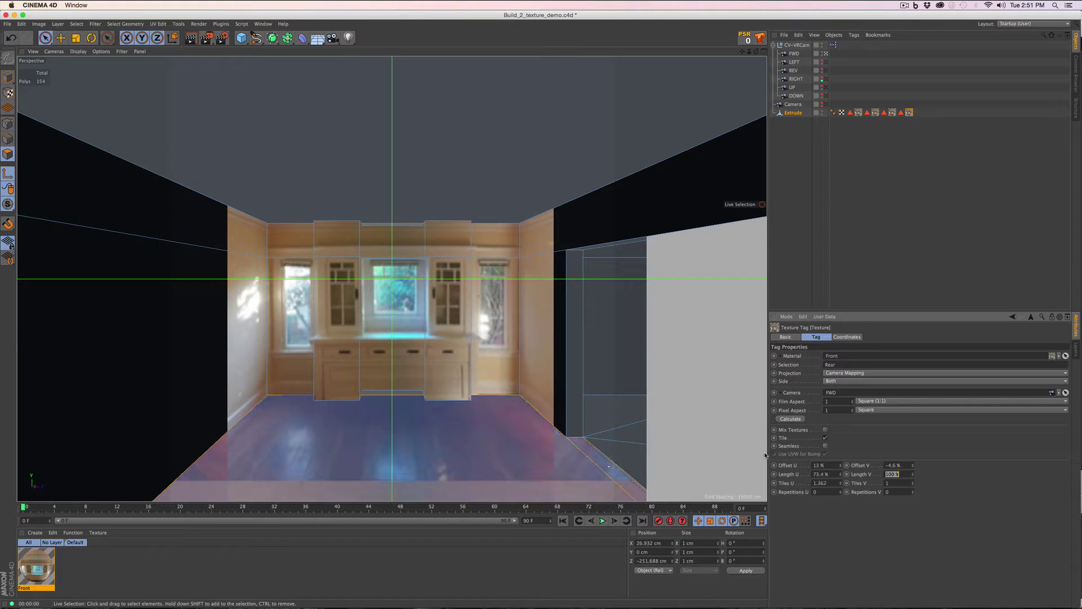
{"action": "type", "text": "103.1"}
{"action": "key", "text": "Return"}
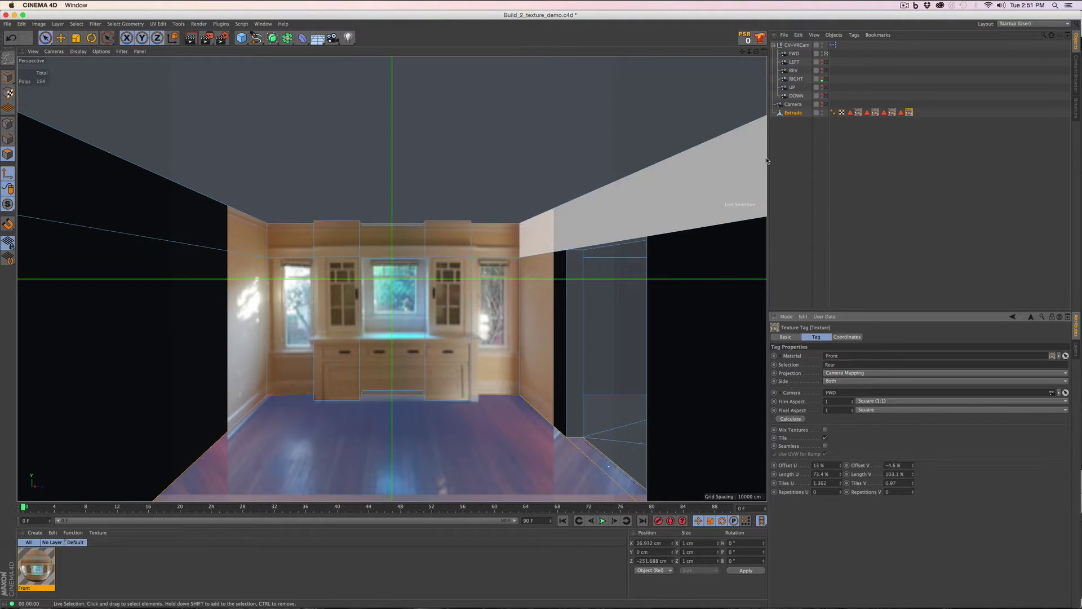
{"action": "left_click", "coordinate": [825, 438]}
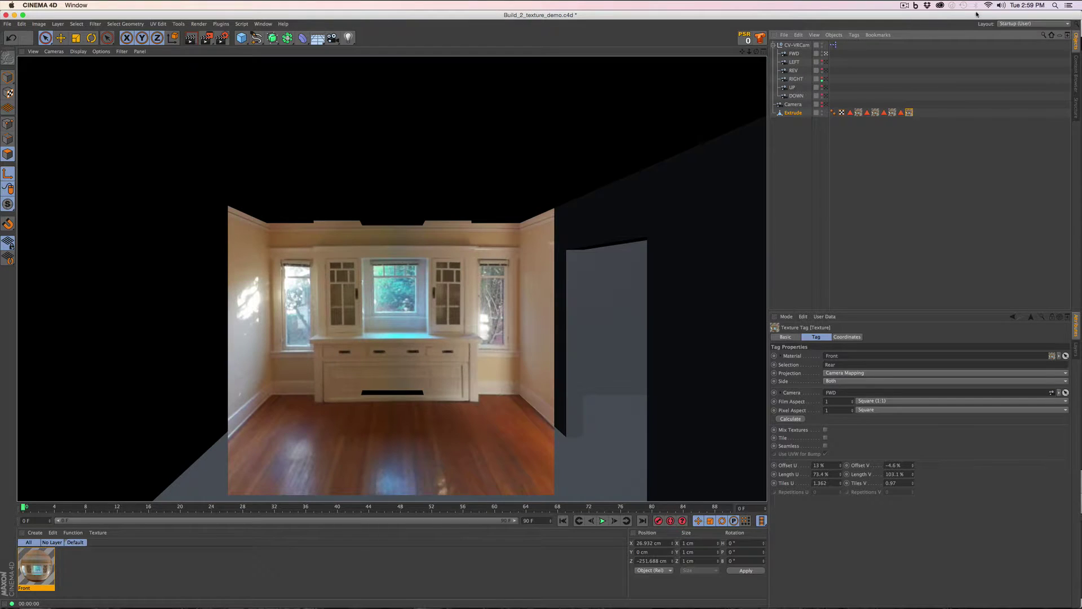
Try adjusting the front wall texture's horizontal offset and length, and undo the changes
{"action": "left_click", "coordinate": [858, 112]}
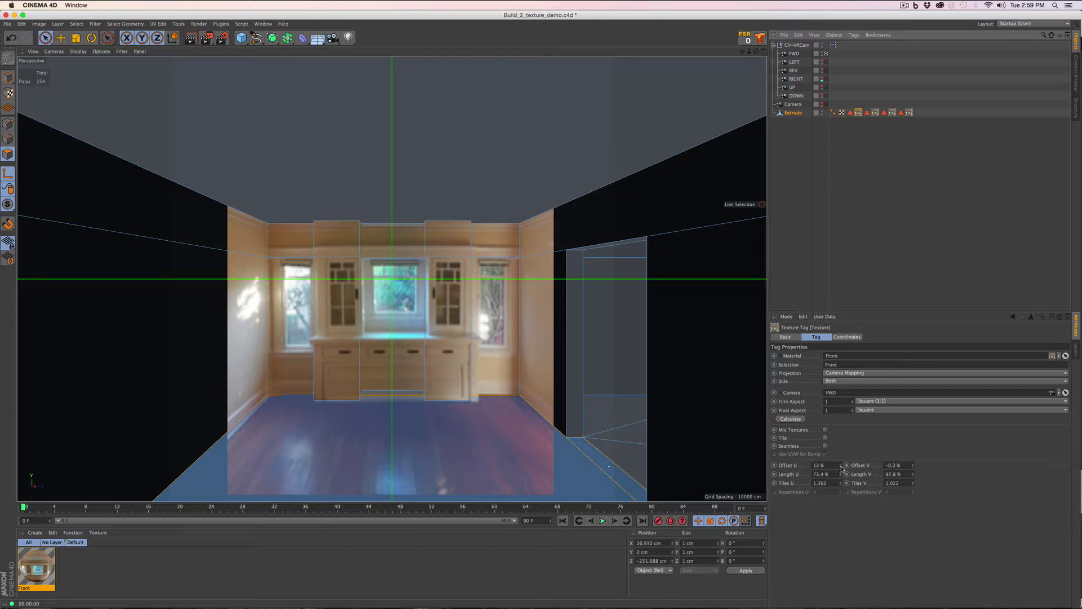
{"action": "mouse_move", "coordinate": [842, 468]}
{"action": "left_mouse_down"}
{"action": "mouse_move", "coordinate": [848, 453]}
{"action": "mouse_move", "coordinate": [843, 477]}
{"action": "left_mouse_up"}
{"action": "key", "text": "super+z"}
{"action": "key", "text": "super+z"}
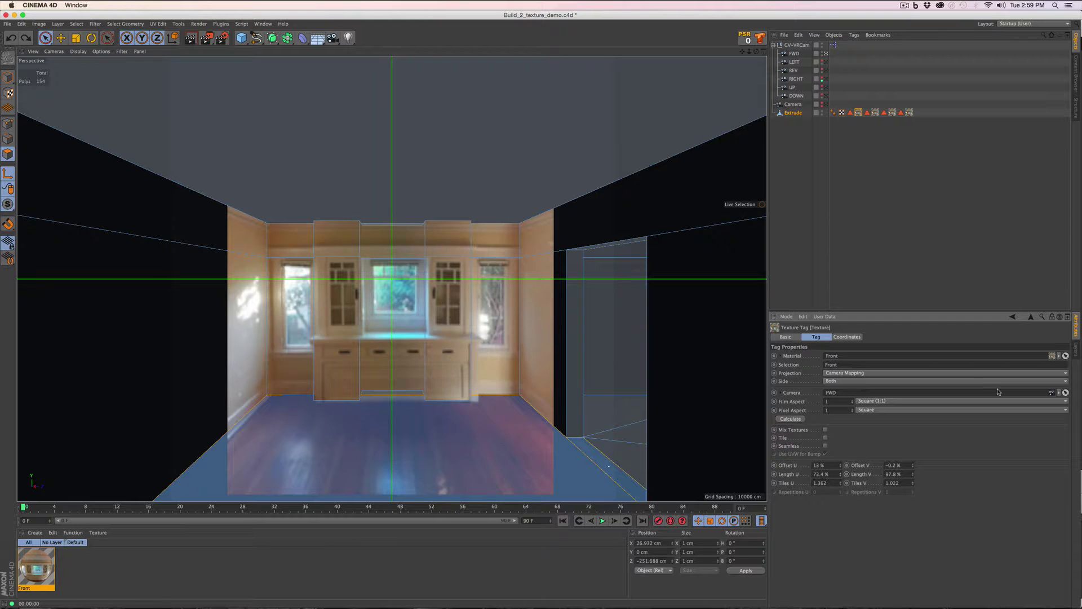
Try adjusting the Front floor texture's horizontal and vertical offset and length values, and undo each change
{"action": "left_click", "coordinate": [910, 113]}
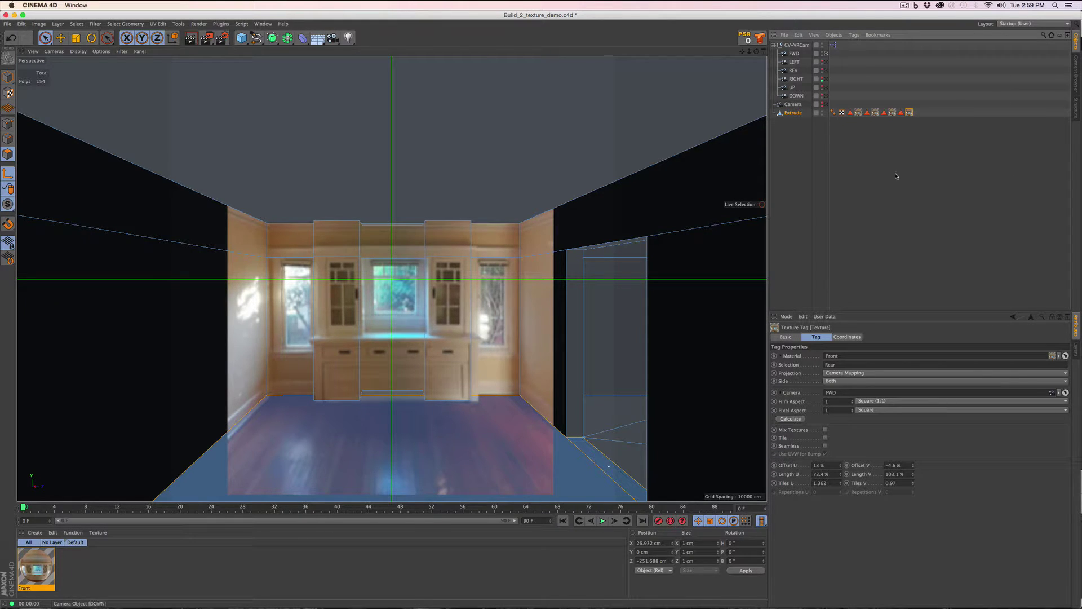
{"action": "left_click_drag", "start_coordinate": [841, 466], "coordinate": [822, 472]}
{"action": "key", "text": "super+z"}
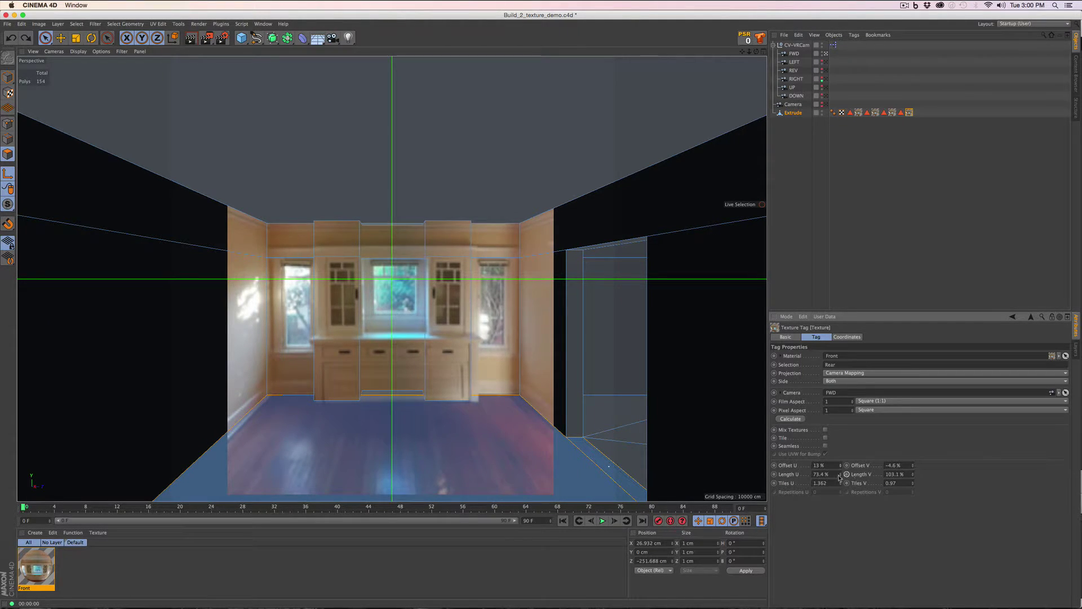
{"action": "left_click_drag", "start_coordinate": [840, 475], "coordinate": [837, 474]}
{"action": "key", "text": "super+z"}
{"action": "left_click_drag", "start_coordinate": [910, 462], "coordinate": [921, 472]}
{"action": "key", "text": "super+z"}
{"action": "key", "text": "super+z"}
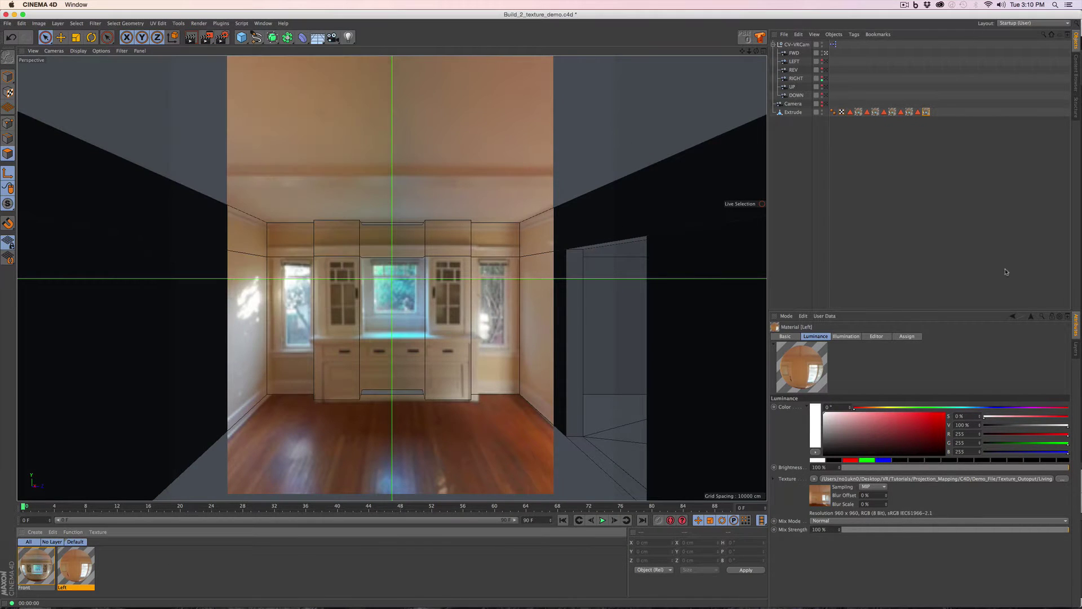
Recall the Left wall selection and camera-map the Left material onto it from LEFT, with Square (1:1) film aspect and tiling off
{"action": "double_click", "coordinate": [867, 112]}
{"action": "left_click_drag", "start_coordinate": [75, 565], "coordinate": [793, 112]}
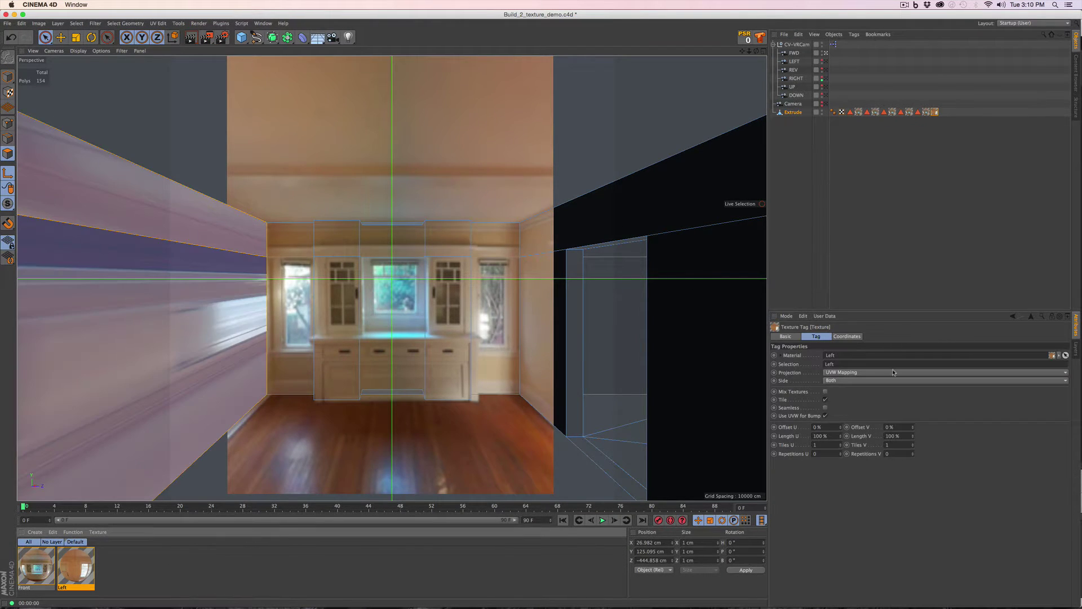
{"action": "left_click", "coordinate": [902, 372]}
{"action": "left_click", "coordinate": [879, 451]}
{"action": "left_click_drag", "start_coordinate": [796, 62], "coordinate": [862, 392]}
{"action": "left_click", "coordinate": [885, 400]}
{"action": "left_click", "coordinate": [876, 417]}
{"action": "left_click", "coordinate": [825, 437]}
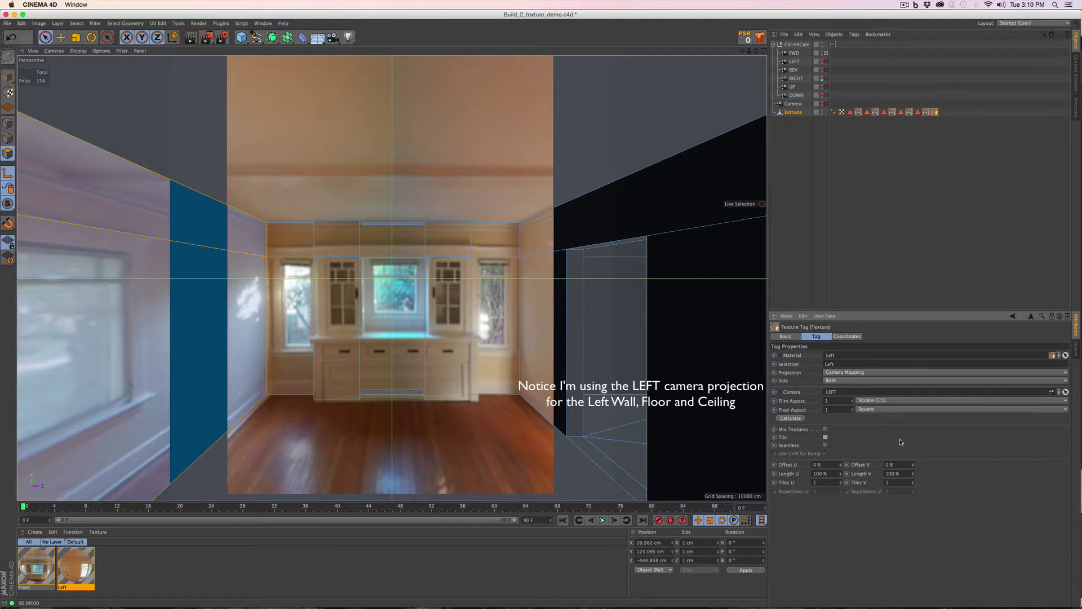
Set the Left wall texture's Offset U to -18.5%, Offset V to -18%, Length U to 137.1%, Length V to 132.6%, and render from LEFT
{"action": "key", "text": "Tab"}
{"action": "type", "text": "-18"}
{"action": "key", "text": "Tab"}
{"action": "type", "text": "137.1"}
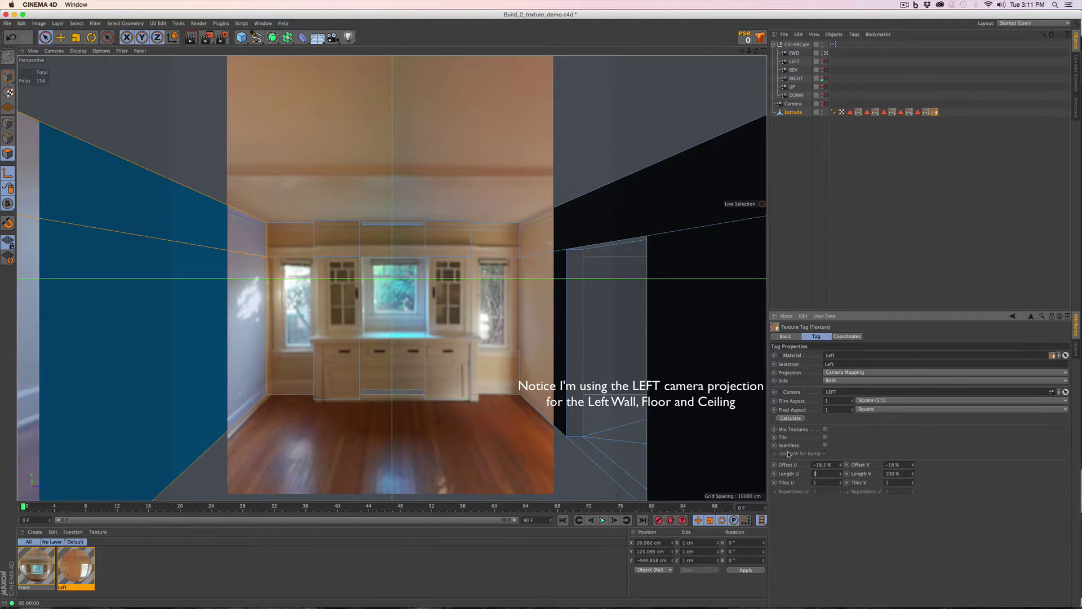
{"action": "key", "text": "Tab"}
{"action": "type", "text": "132.6"}
{"action": "key", "text": "Return"}
{"action": "left_click", "coordinate": [827, 61]}
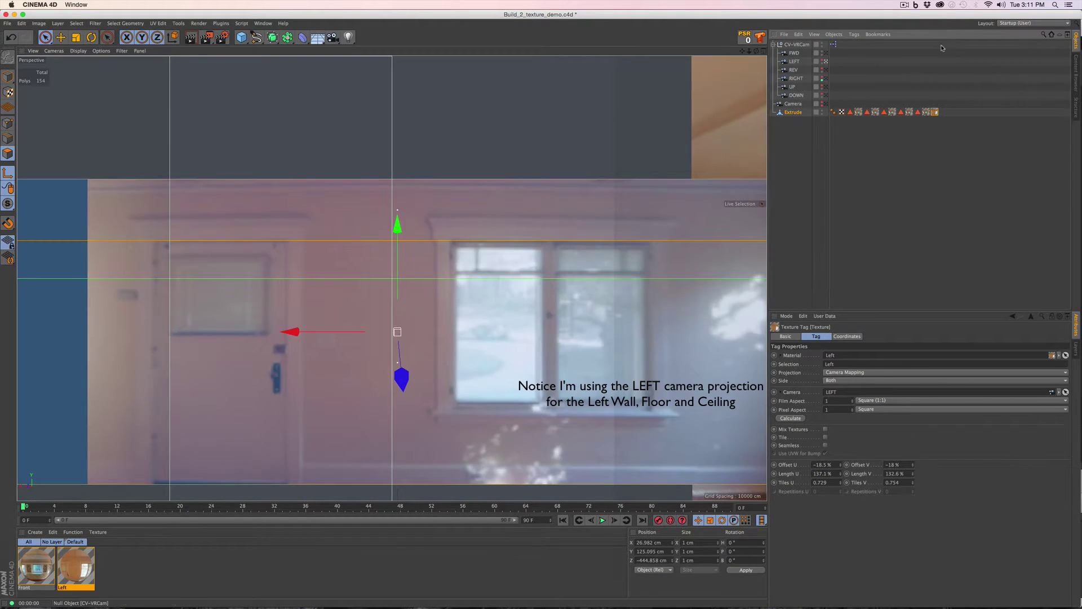
{"action": "key", "text": "super+r"}
Recall the Ceiling selection and camera-map the Left material onto it from LEFT, with Square (1:1) film aspect and tiling off
{"action": "double_click", "coordinate": [917, 112]}
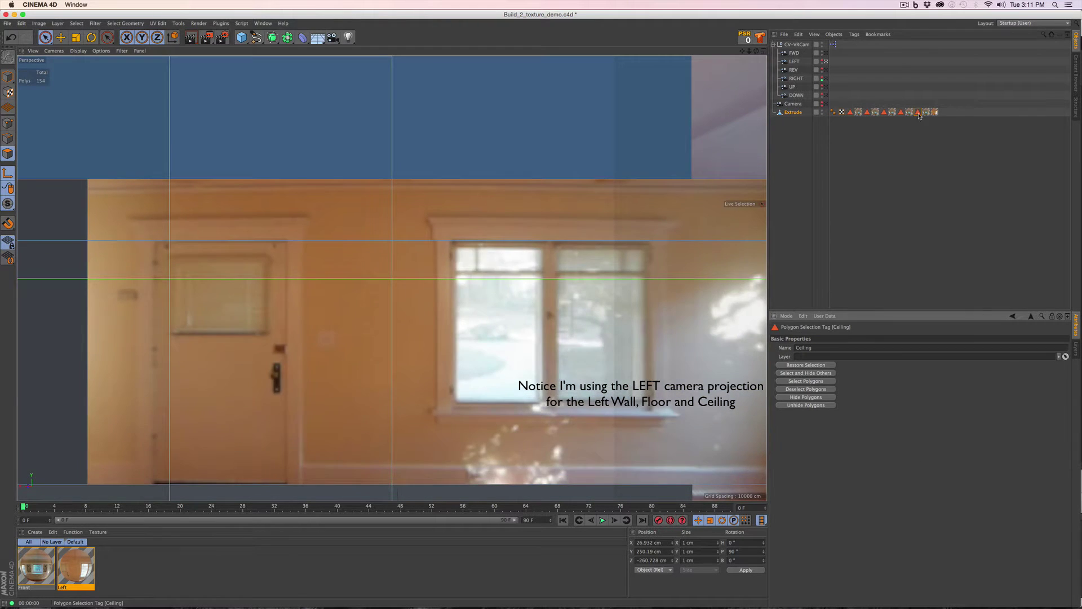
{"action": "left_click_drag", "start_coordinate": [75, 566], "coordinate": [338, 122]}
{"action": "left_click", "coordinate": [857, 372]}
{"action": "left_click", "coordinate": [857, 455]}
{"action": "left_click_drag", "start_coordinate": [795, 61], "coordinate": [846, 391]}
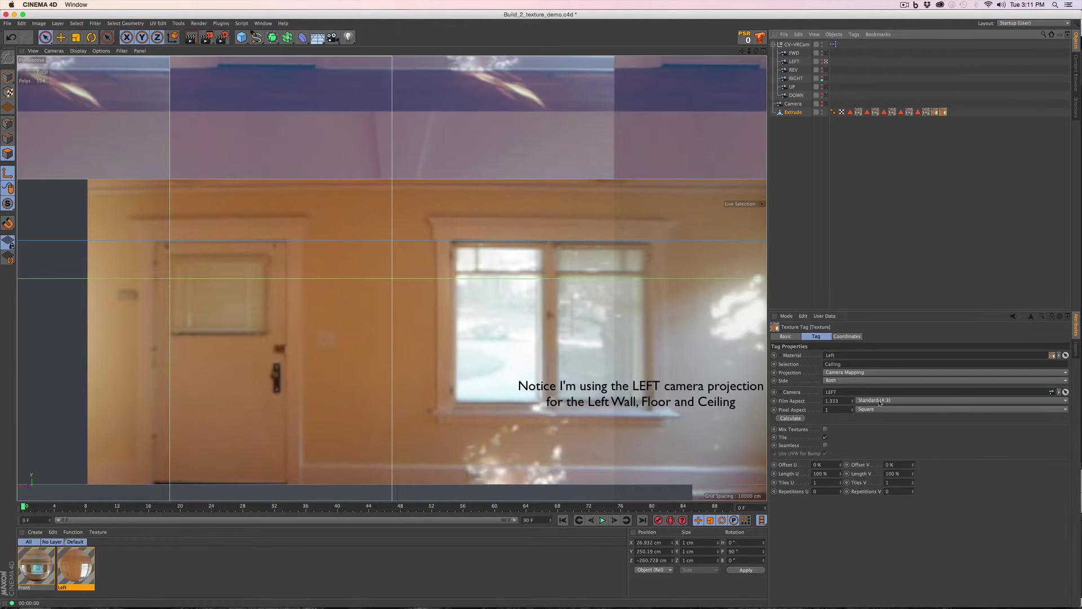
{"action": "left_click", "coordinate": [826, 437]}
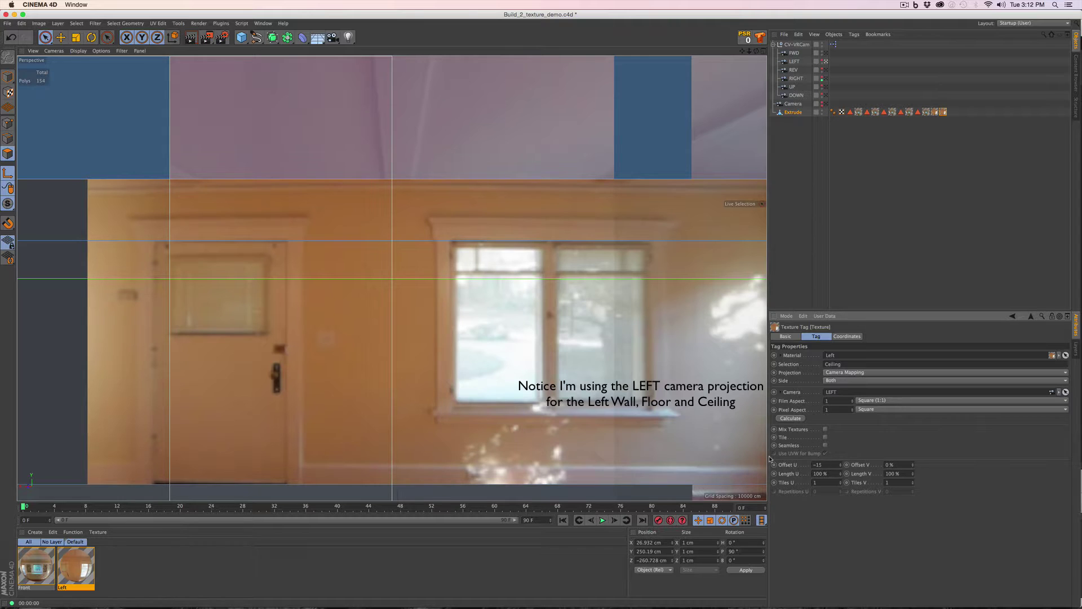
Set the Left ceiling texture's Offset U to -16.1%, Offset V to -21.2%, Length U to 134.4%, Length V to 142.6%, and render the view
{"action": "key", "text": "Tab"}
{"action": "type", "text": "-21.2"}
{"action": "key", "text": "Tab"}
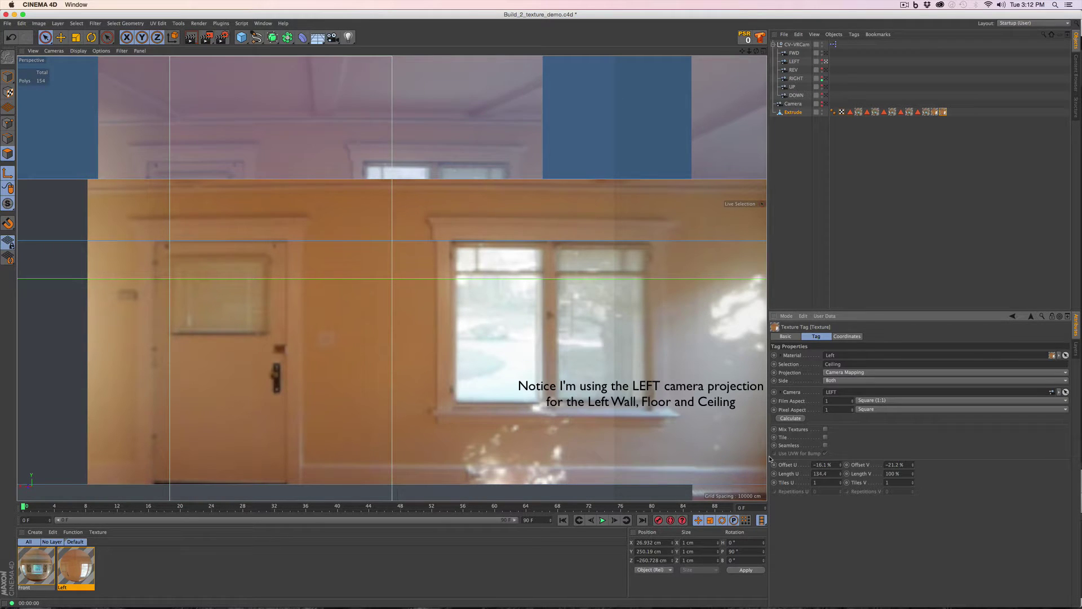
{"action": "key", "text": "Tab"}
{"action": "type", "text": "142.6"}
{"action": "key", "text": "Return"}
{"action": "key", "text": "super+r"}
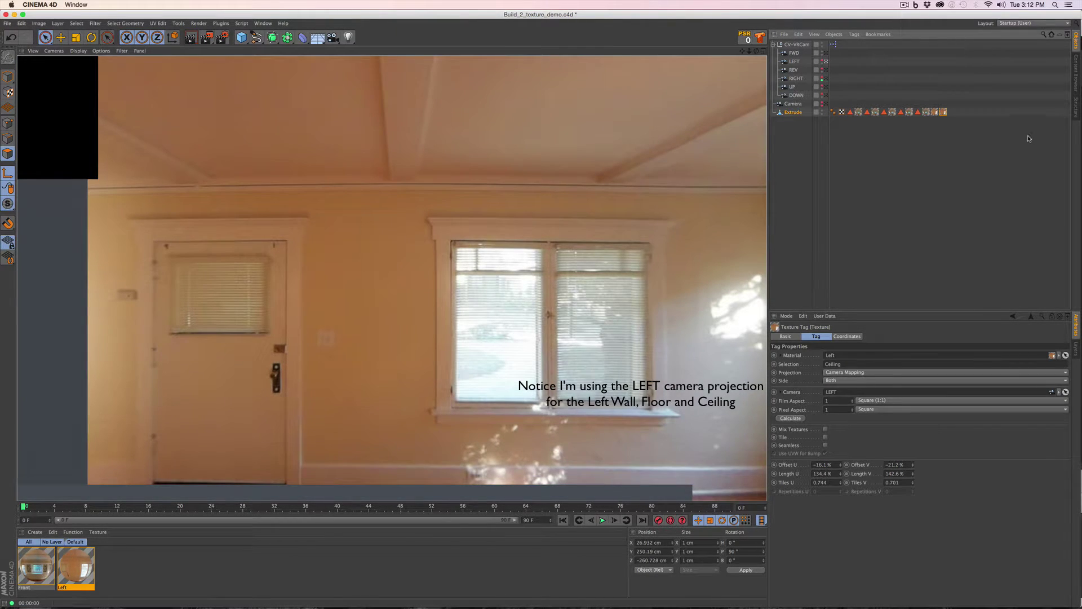
Check the Extrude object's tags and move the Left wall's Left texture tag next to the other Left selection tags
{"action": "left_click", "coordinate": [917, 112]}
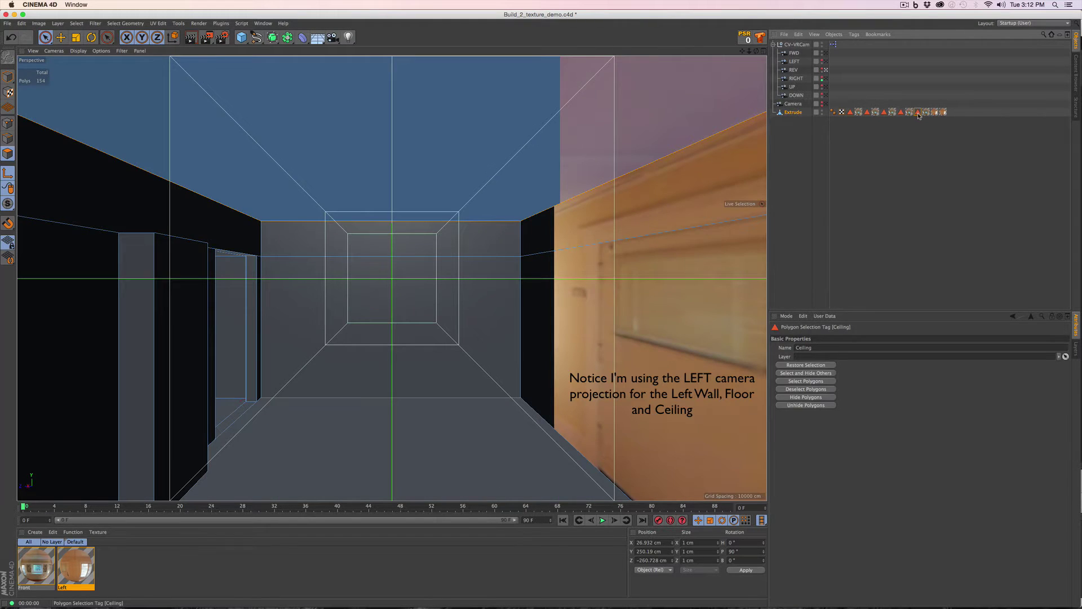
{"action": "left_click", "coordinate": [935, 112]}
{"action": "left_click", "coordinate": [943, 112]}
{"action": "left_click", "coordinate": [909, 112]}
{"action": "left_click", "coordinate": [875, 112]}
{"action": "left_click", "coordinate": [884, 112]}
{"action": "left_click", "coordinate": [875, 112]}
{"action": "left_click", "coordinate": [850, 112]}
{"action": "left_click_drag", "start_coordinate": [935, 114], "coordinate": [884, 114]}
Apply the Left material to the recalled Floor selection and move its texture tag next to the other Floor tags
{"action": "left_click", "coordinate": [910, 114]}
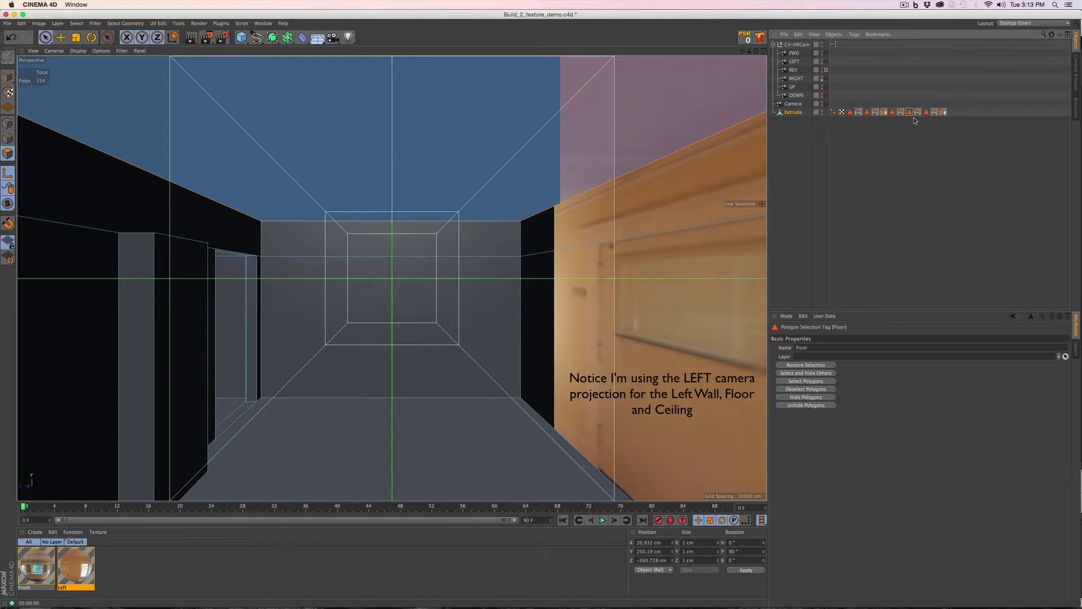
{"action": "double_click", "coordinate": [910, 113]}
{"action": "left_click_drag", "start_coordinate": [76, 565], "coordinate": [431, 484]}
{"action": "left_click", "coordinate": [826, 61]}
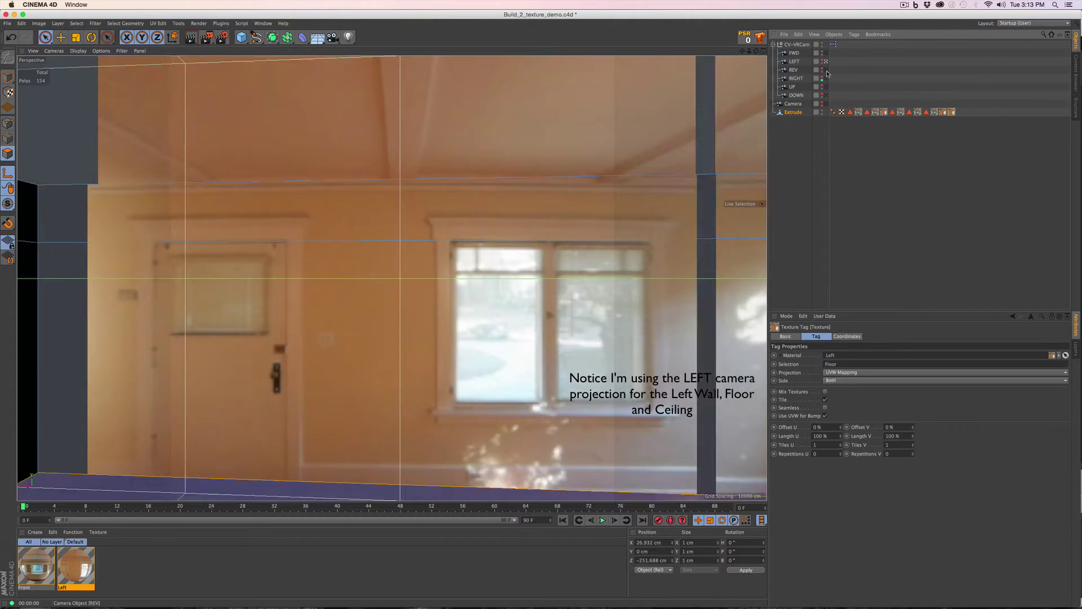
{"action": "left_click", "coordinate": [826, 71]}
{"action": "left_click_drag", "start_coordinate": [952, 113], "coordinate": [927, 113]}
{"action": "left_click", "coordinate": [917, 112]}
{"action": "left_click", "coordinate": [934, 113]}
{"action": "left_click", "coordinate": [926, 113]}
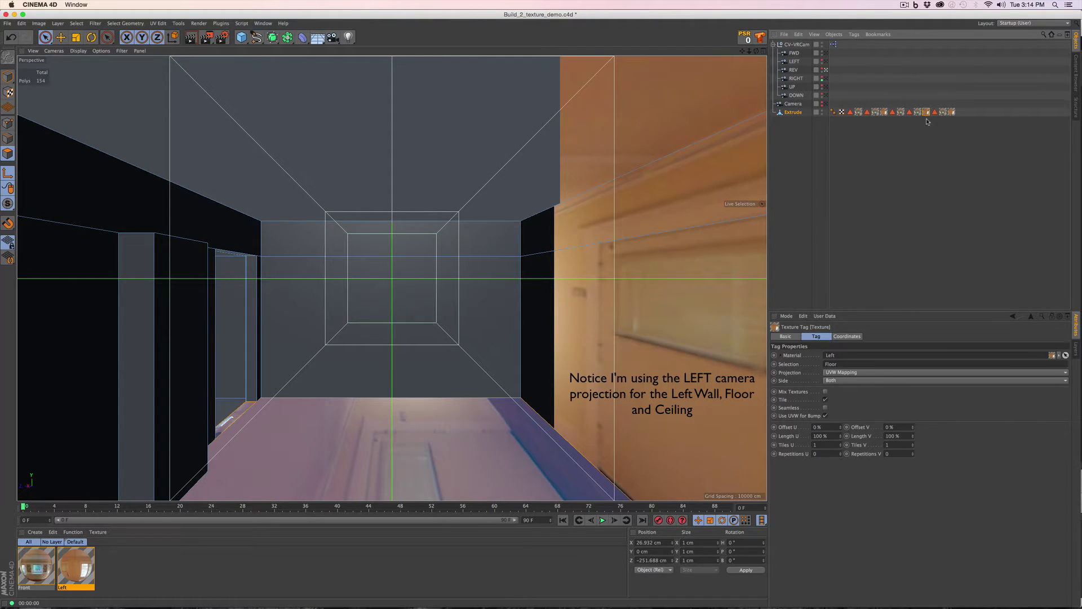
Set the Left floor texture to Camera Mapping from the LEFT camera, with Square (1:1) film aspect and tiling off
{"action": "left_click", "coordinate": [879, 372]}
{"action": "left_click", "coordinate": [862, 442]}
{"action": "left_click_drag", "start_coordinate": [794, 62], "coordinate": [902, 392]}
{"action": "left_click", "coordinate": [791, 418]}
{"action": "left_click", "coordinate": [826, 438]}
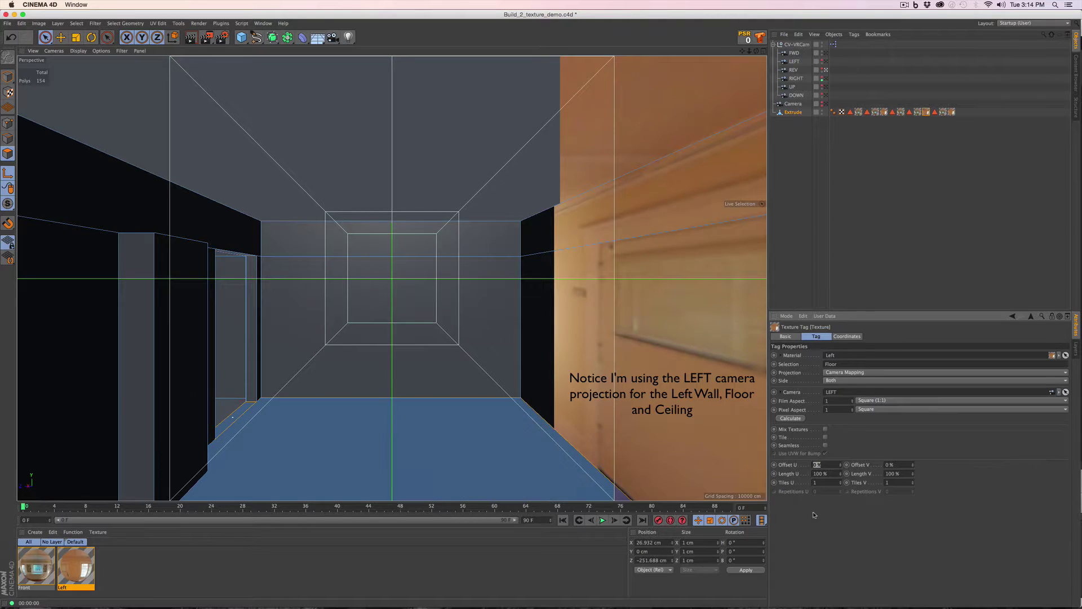
Set the Left floor texture's Offset U to -19.5%, Offset V to -26.3%, Length U to 137.1%, Length V to 142.2%, and render from REV and FWD
{"action": "type", "text": ".5"}
{"action": "key", "text": "Tab"}
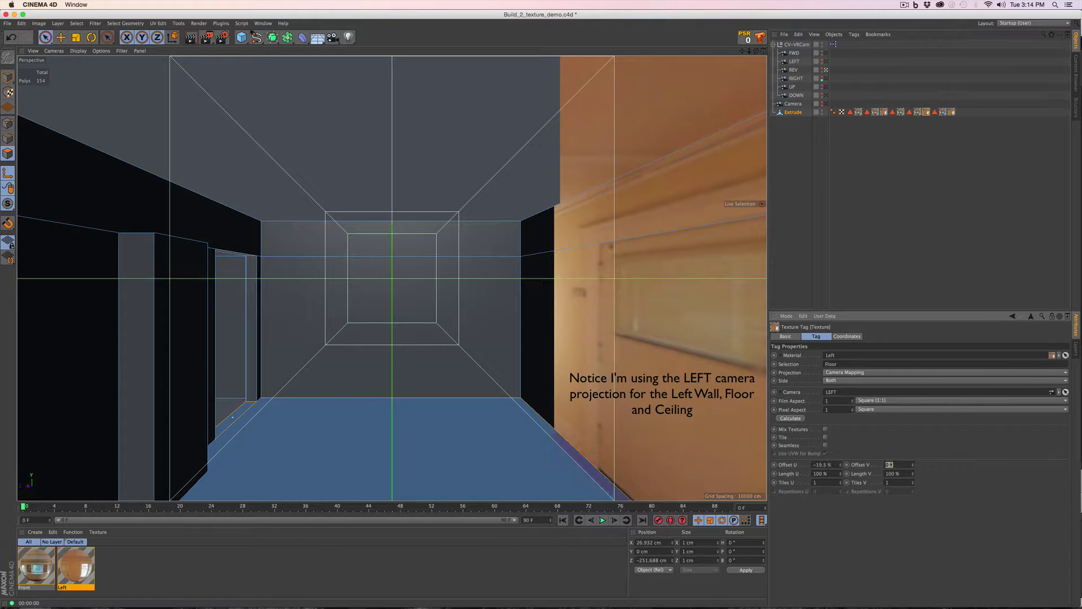
{"action": "type", "text": "-26.3"}
{"action": "key", "text": "Tab"}
{"action": "type", "text": "137.1"}
{"action": "key", "text": "Tab"}
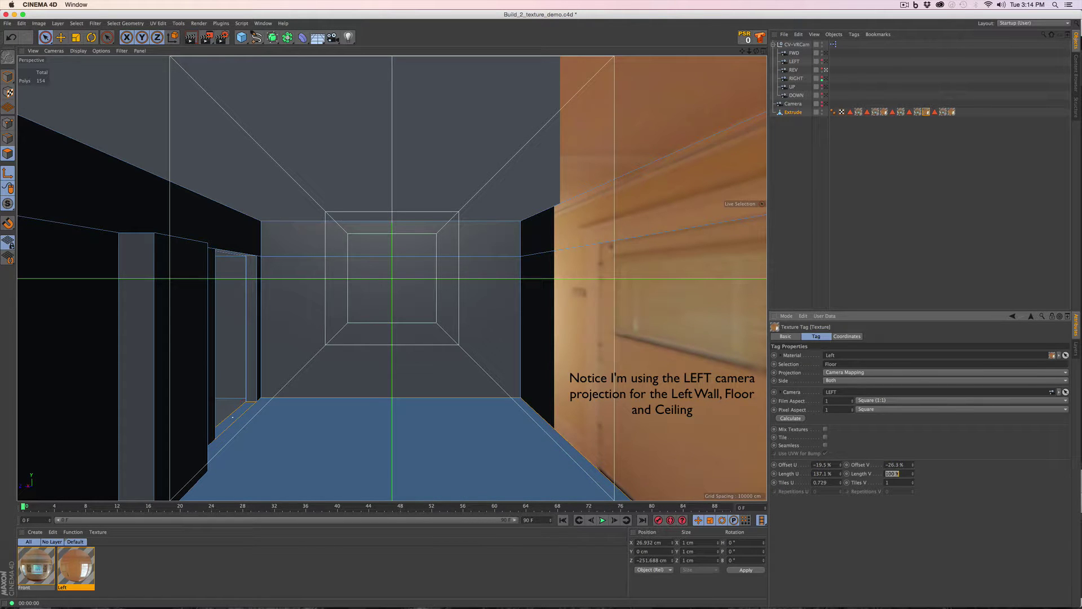
{"action": "type", "text": "142.2"}
{"action": "key", "text": "Return"}
{"action": "key", "text": "super+r"}
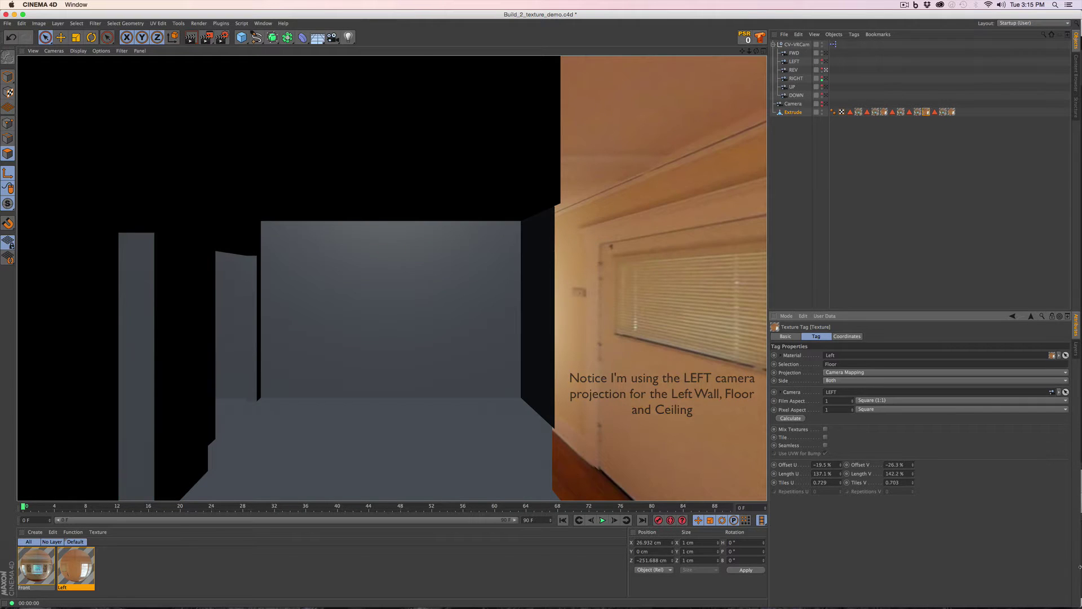
{"action": "left_click", "coordinate": [827, 62]}
{"action": "left_click", "coordinate": [827, 53]}
{"action": "key", "text": "super+r"}
In the REV view, select only the rear wall polygons and store them as a polygon selection tag named REAR
{"action": "left_click", "coordinate": [827, 69]}
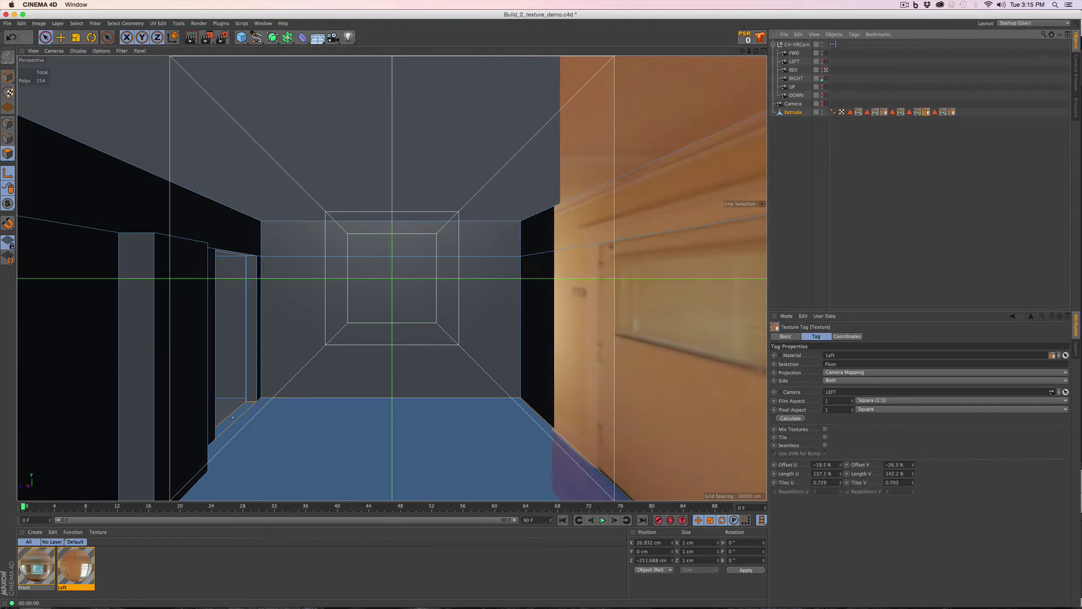
{"action": "key", "text": "super+shift+a"}
{"action": "left_click_drag", "start_coordinate": [454, 265], "coordinate": [446, 236]}
{"action": "left_click", "coordinate": [125, 24]}
{"action": "left_click", "coordinate": [160, 249]}
{"action": "double_click", "coordinate": [812, 348]}
{"action": "type", "text": "REar"}
{"action": "key", "text": "Return"}
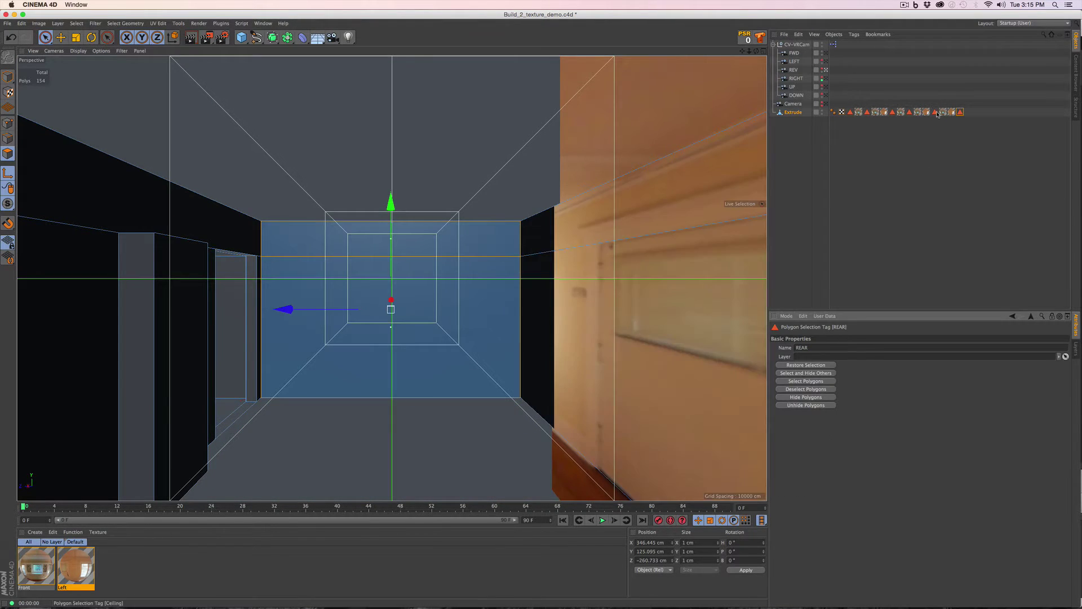
Duplicate the Left material
{"action": "double_click", "coordinate": [126, 576]}
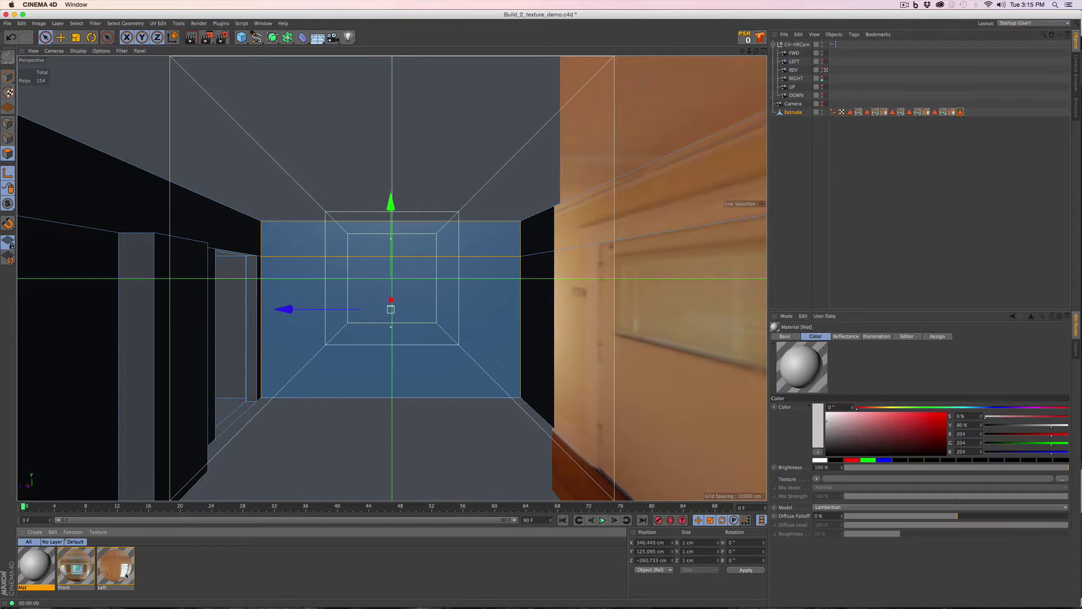
{"action": "left_click", "coordinate": [130, 587]}
{"action": "left_click_drag", "start_coordinate": [129, 587], "coordinate": [140, 586], "text": "ctrl"}
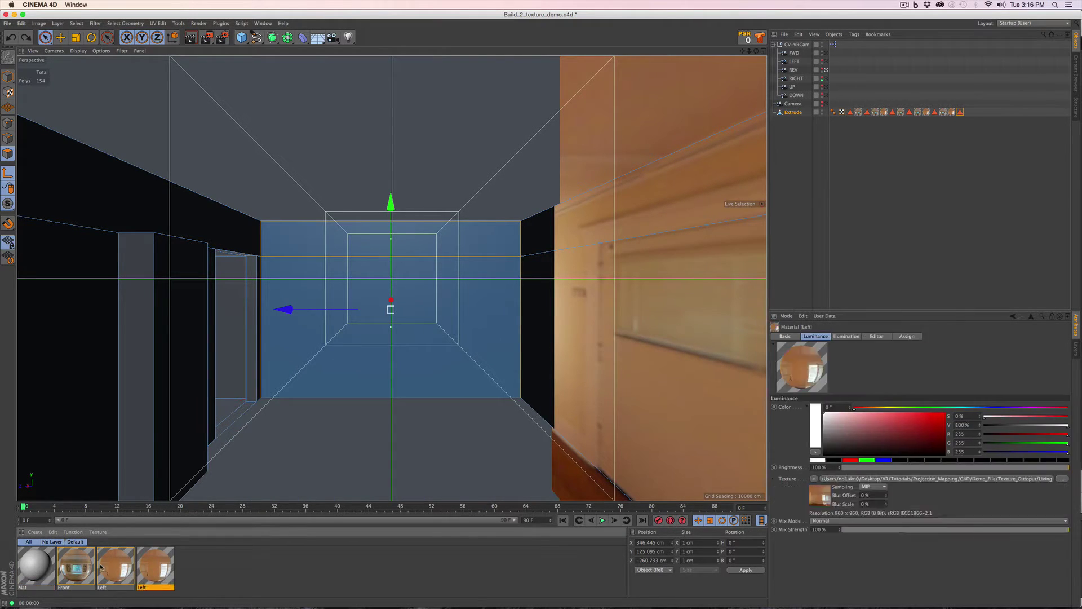
Delete the unused grey Mat material
{"action": "left_click", "coordinate": [46, 566]}
{"action": "key", "text": "Delete"}
Rename the duplicated Left material as Rear and load LR_REV.png as its luminance texture
{"action": "left_click", "coordinate": [130, 588]}
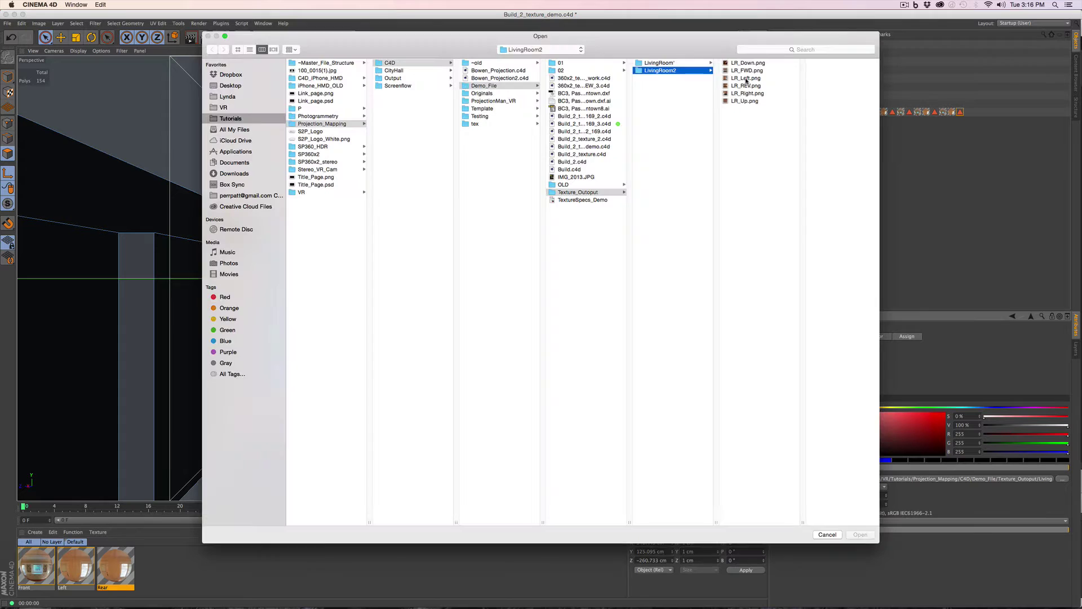
{"action": "key", "text": "Return"}
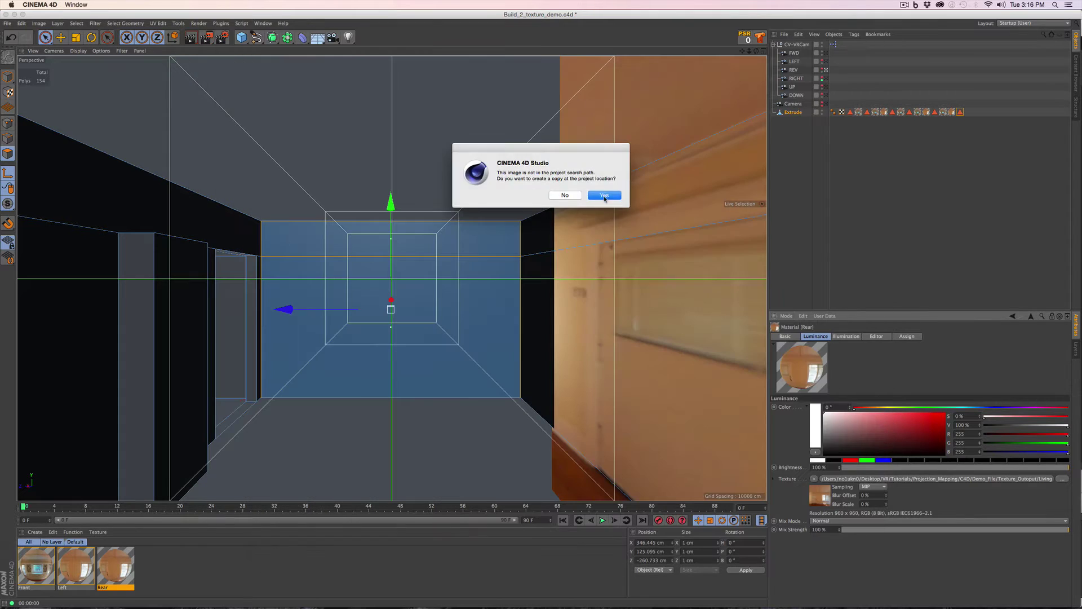
{"action": "key", "text": "Return"}
Apply the Rear material to the model's Rear selection using Camera Mapping projection
{"action": "left_click_drag", "start_coordinate": [115, 566], "coordinate": [793, 112]}
{"action": "left_click", "coordinate": [945, 372]}
{"action": "left_click", "coordinate": [862, 446]}
Project the rear wall texture from the REV camera, Square (1:1), tiling off, with Offset U 13%, Offset V 0.3%, Length U 73.6%, Length V 97%
{"action": "left_click_drag", "start_coordinate": [794, 70], "coordinate": [925, 392]}
{"action": "left_click", "coordinate": [902, 401]}
{"action": "left_click", "coordinate": [891, 417]}
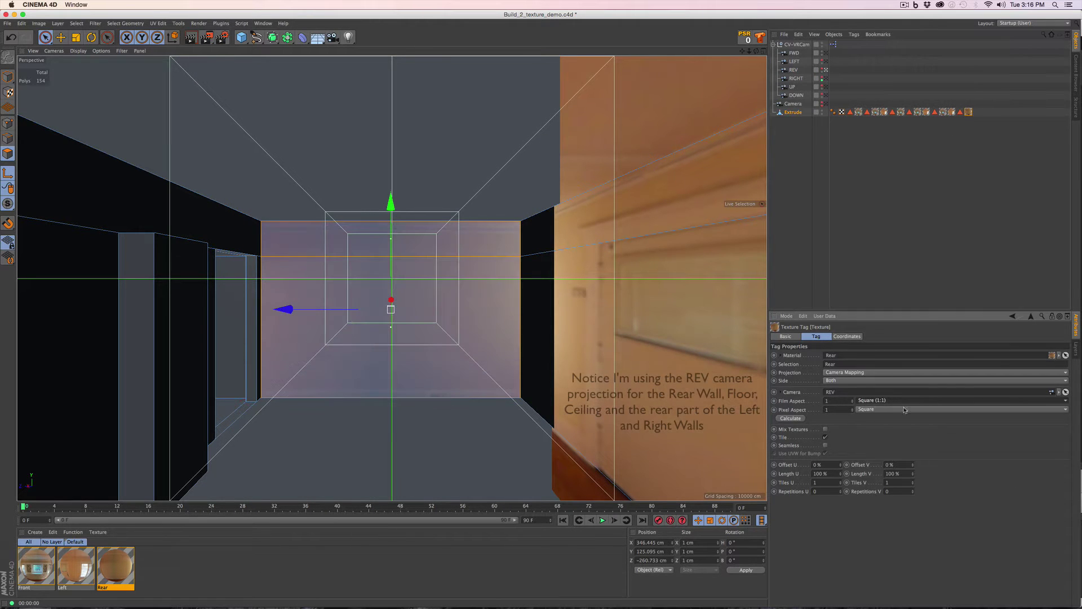
{"action": "left_click", "coordinate": [825, 438]}
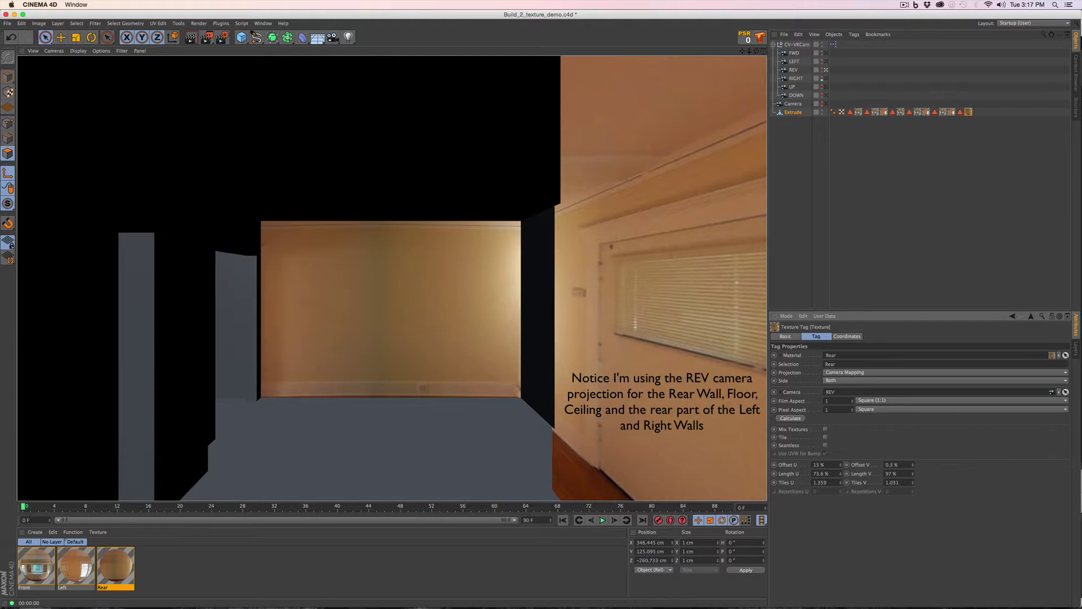
Apply the Rear material to the Ceiling selection with Camera Mapping from the REV camera, Square (1:1) film aspect and tiling off
{"action": "left_click", "coordinate": [935, 113]}
{"action": "left_click", "coordinate": [802, 365]}
{"action": "left_click_drag", "start_coordinate": [116, 565], "coordinate": [793, 112]}
{"action": "left_click", "coordinate": [868, 373]}
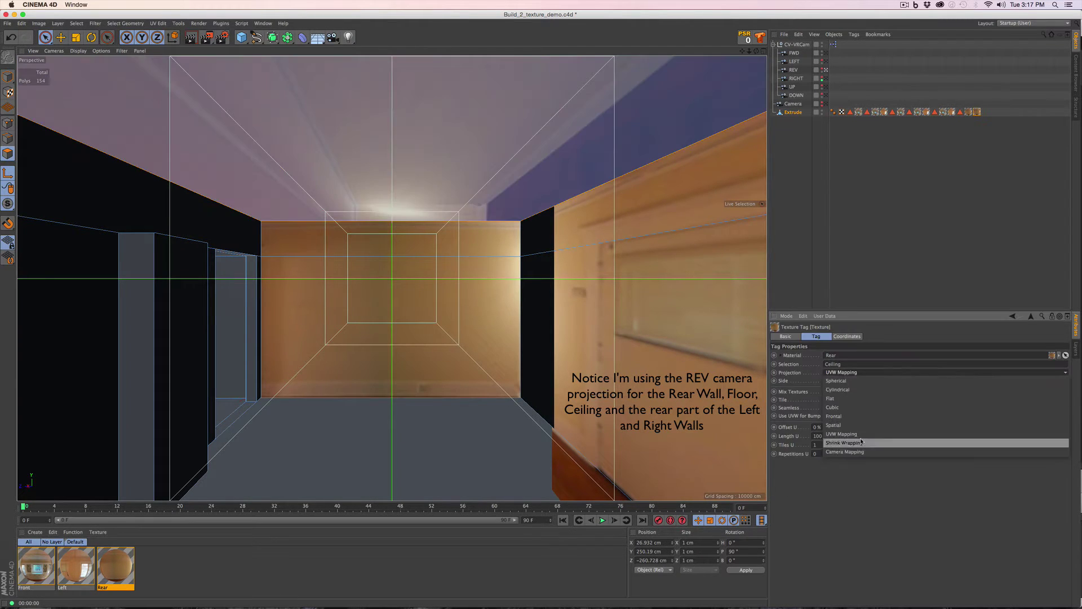
{"action": "left_click", "coordinate": [845, 451]}
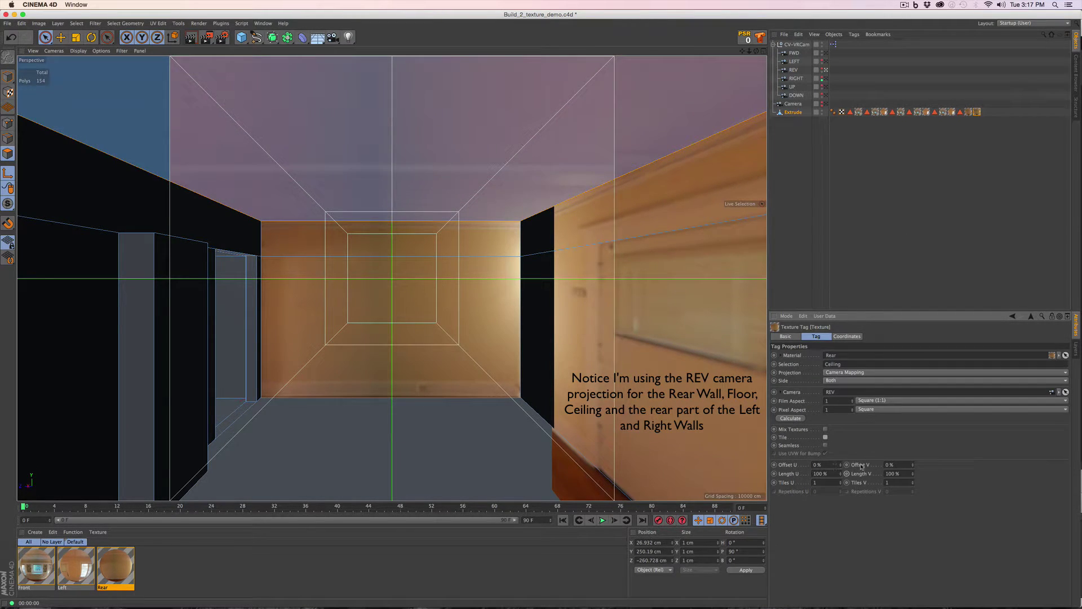
Set the Rear ceiling texture's Offset U to 13.2%, Offset V to -2.9%, Length U to 74.25%, Length V to 105.3%, and render the view
{"action": "type", "text": "13.2"}
{"action": "key", "text": "Tab"}
{"action": "type", "text": "-2.9"}
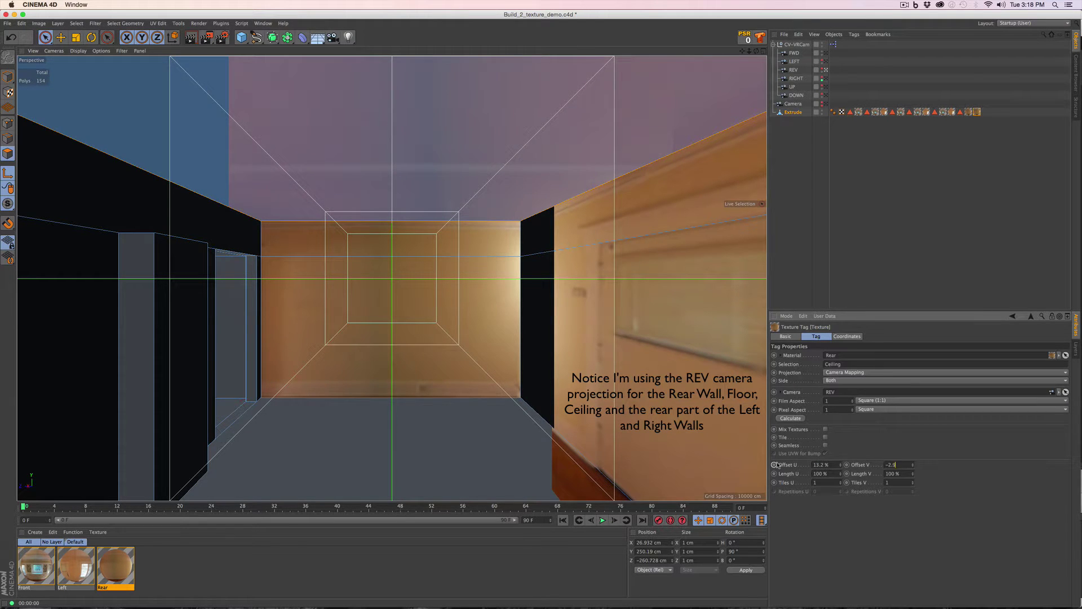
{"action": "key", "text": "Tab"}
{"action": "type", "text": "74.25"}
{"action": "key", "text": "Tab"}
{"action": "type", "text": "105.3"}
{"action": "key", "text": "Return"}
{"action": "key", "text": "super+r"}
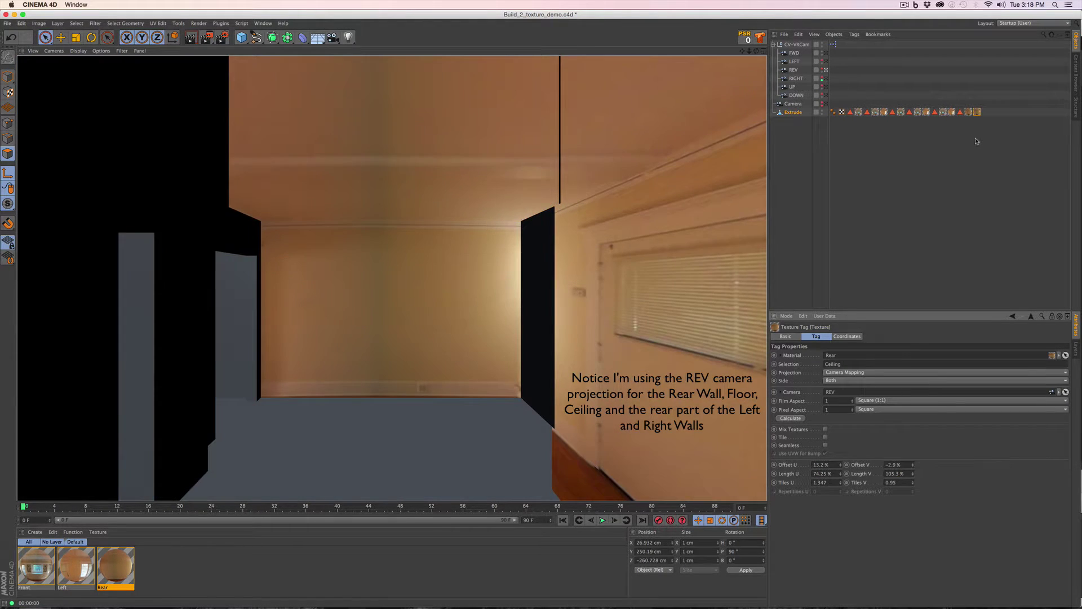
Place the ceiling's Rear texture tag beside its Left one, and camera-map the Rear material onto the Floor selection from REV, Square (1:1), tiling off
{"action": "left_click", "coordinate": [953, 112]}
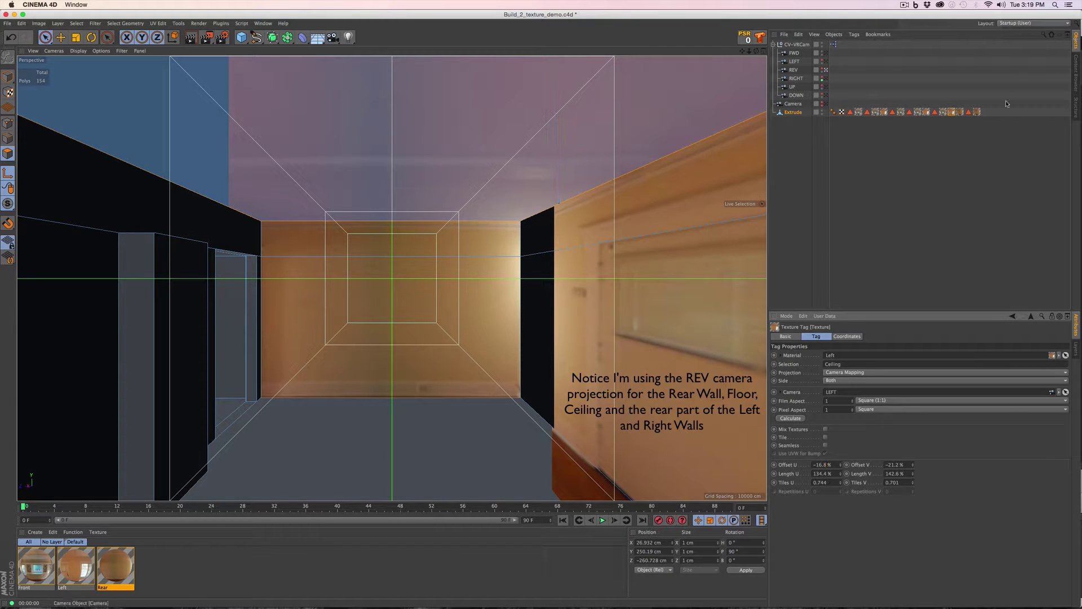
{"action": "left_click", "coordinate": [909, 112]}
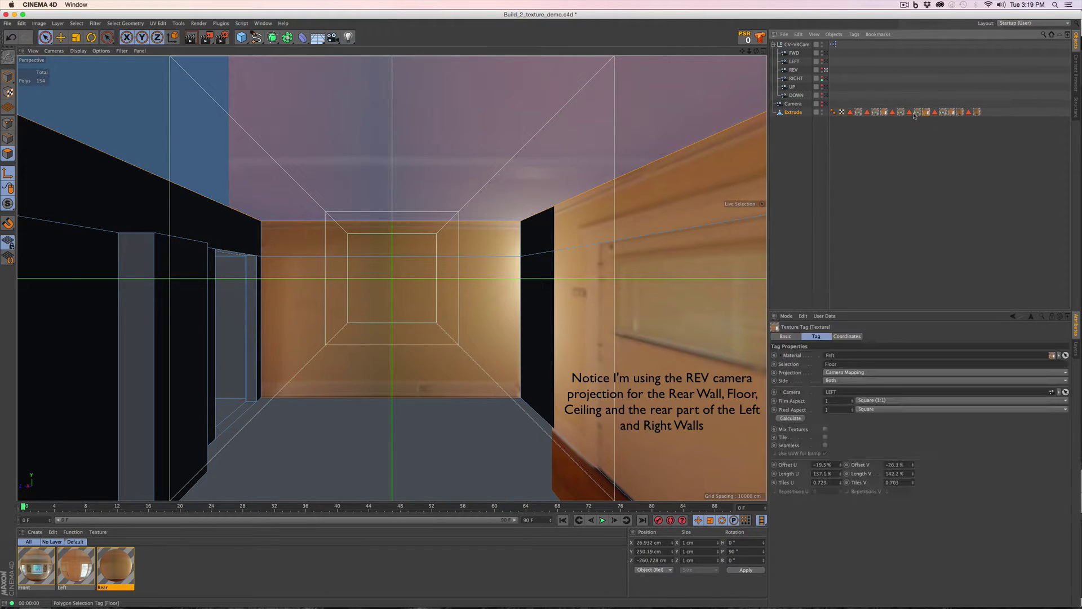
{"action": "left_click_drag", "start_coordinate": [115, 566], "coordinate": [910, 112]}
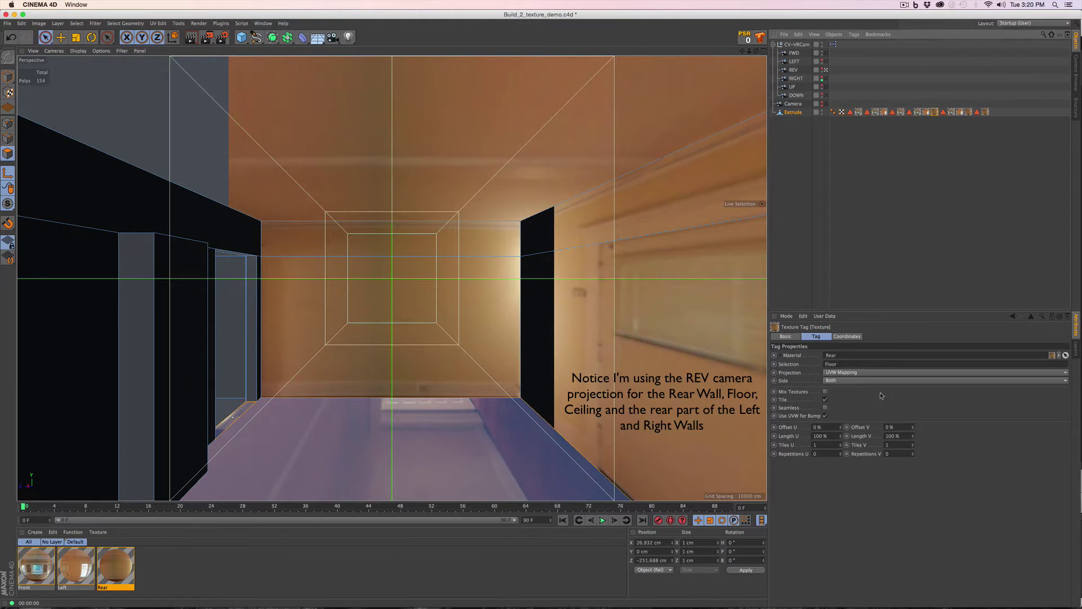
{"action": "left_click_drag", "start_coordinate": [800, 68], "coordinate": [936, 391]}
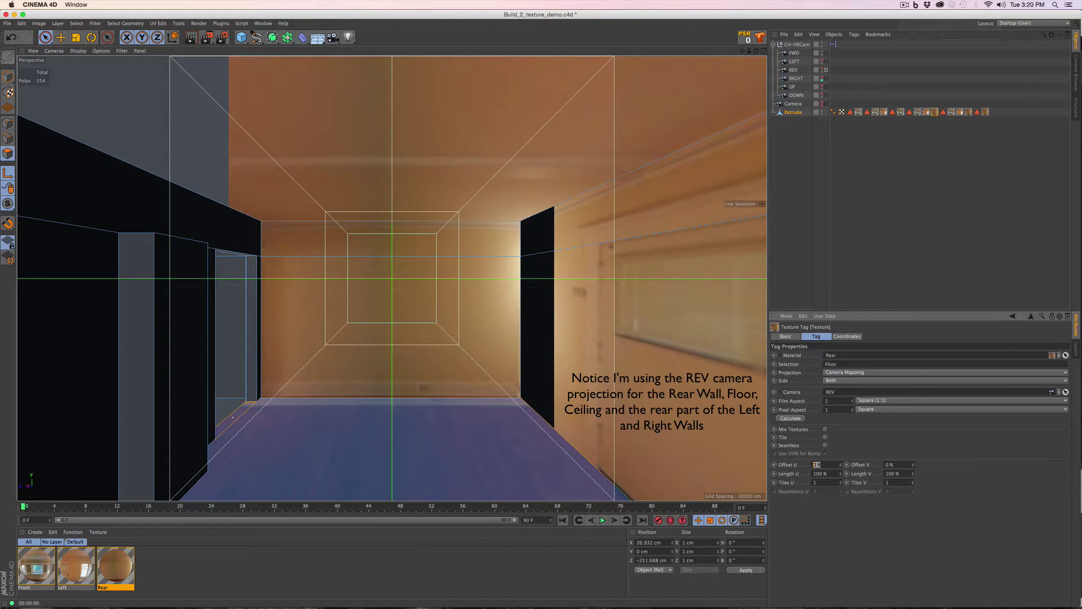
Set the Rear floor texture's Offset U to 12.9%, Offset V to -8%, Length U to 74.8%, Length V to 107.6%, and render the view
{"action": "type", "text": "12.9"}
{"action": "key", "text": "Tab"}
{"action": "type", "text": "-8"}
{"action": "key", "text": "Tab"}
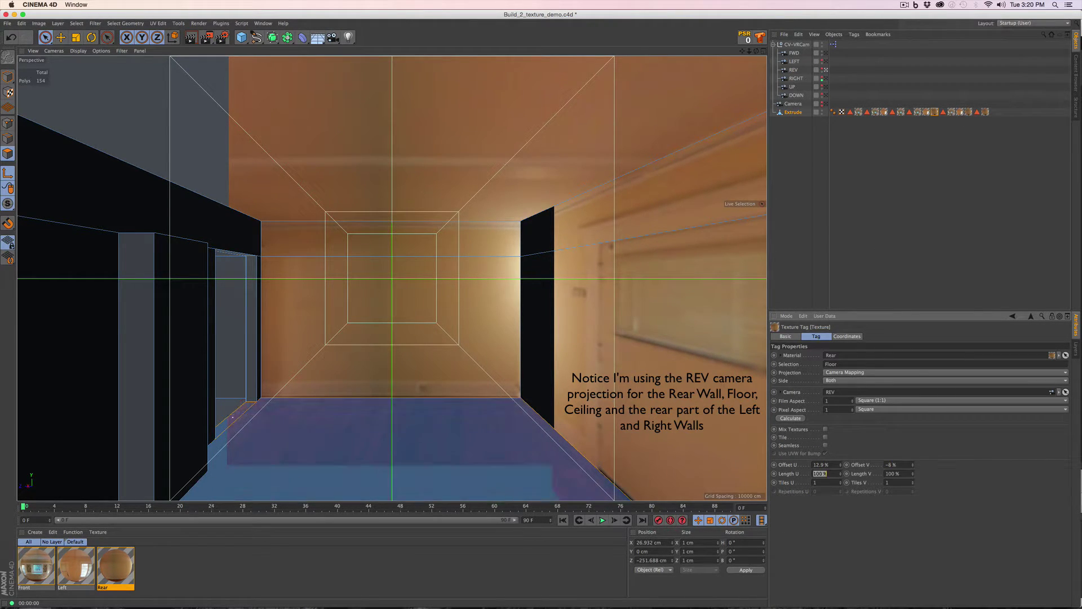
{"action": "type", "text": "74.8"}
{"action": "key", "text": "Tab"}
{"action": "key", "text": "Return"}
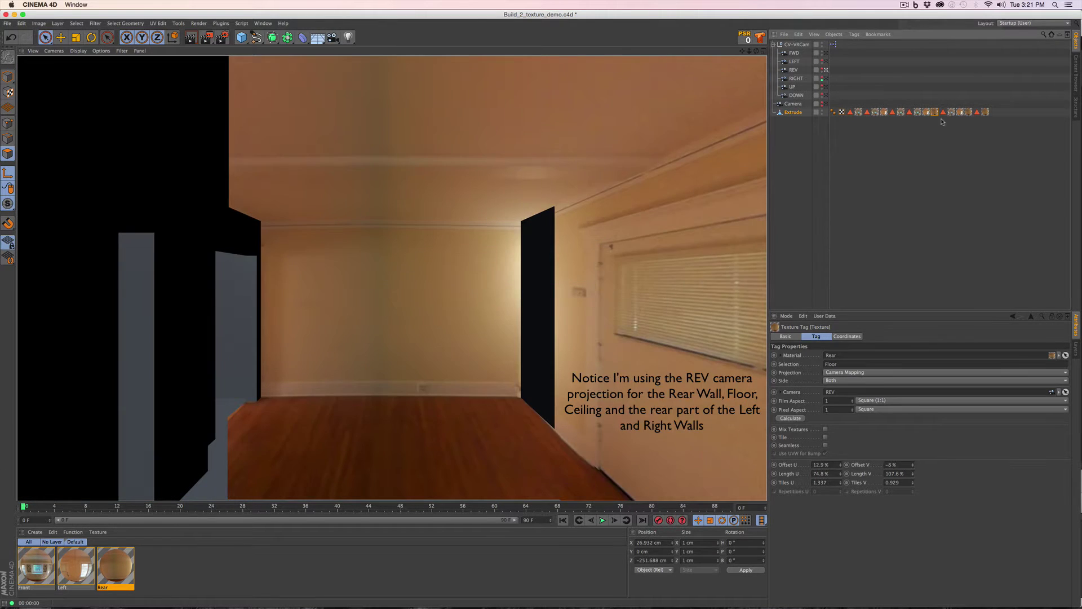
Restore the Right wall selection, apply the Rear material to it and place the texture tag beside that selection's other tags
{"action": "left_click", "coordinate": [892, 113]}
{"action": "left_click", "coordinate": [867, 113]}
{"action": "left_click", "coordinate": [799, 364]}
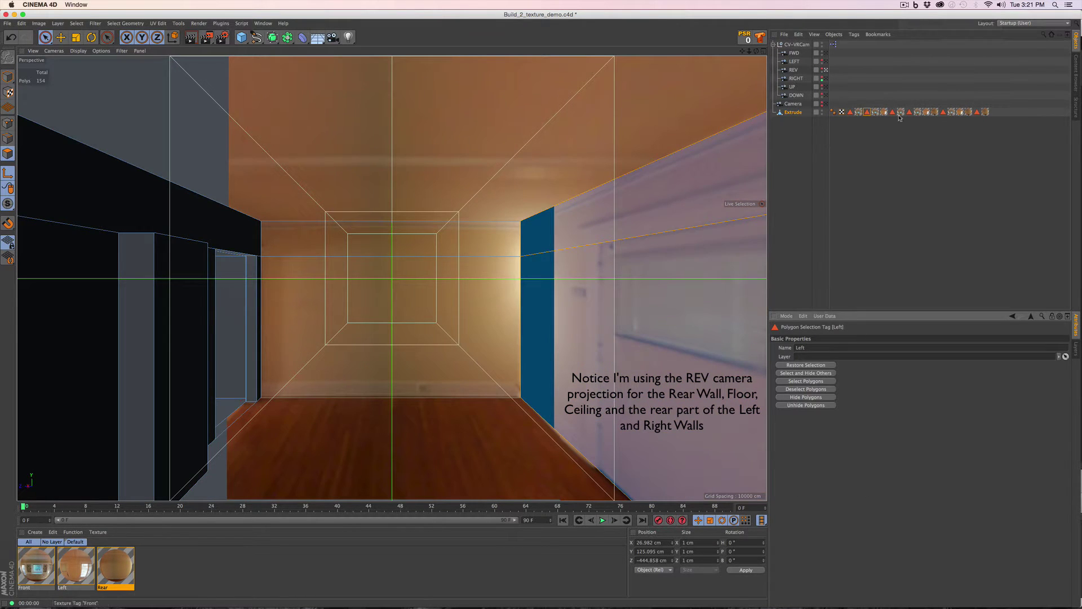
{"action": "left_click", "coordinate": [893, 112]}
{"action": "left_click", "coordinate": [799, 364]}
{"action": "left_click_drag", "start_coordinate": [115, 567], "coordinate": [905, 112]}
{"action": "left_click", "coordinate": [893, 113]}
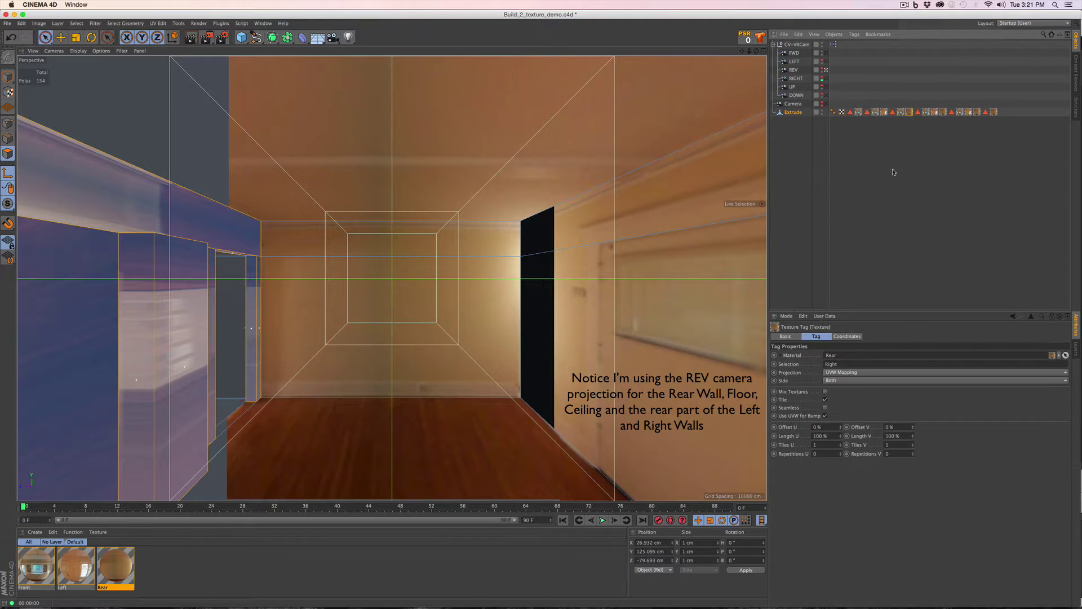
Set the right wall's Rear texture to Camera Mapping from REV, Square (1:1), tiling off, Offset U 13%, Offset V -0.65%, Length U 73%, Length V 99.1%
{"action": "left_click", "coordinate": [891, 372]}
{"action": "left_click", "coordinate": [891, 453]}
{"action": "left_click_drag", "start_coordinate": [794, 70], "coordinate": [863, 392]}
{"action": "left_click", "coordinate": [886, 400]}
{"action": "left_click", "coordinate": [885, 421]}
{"action": "left_click", "coordinate": [826, 437]}
{"action": "left_click", "coordinate": [818, 465]}
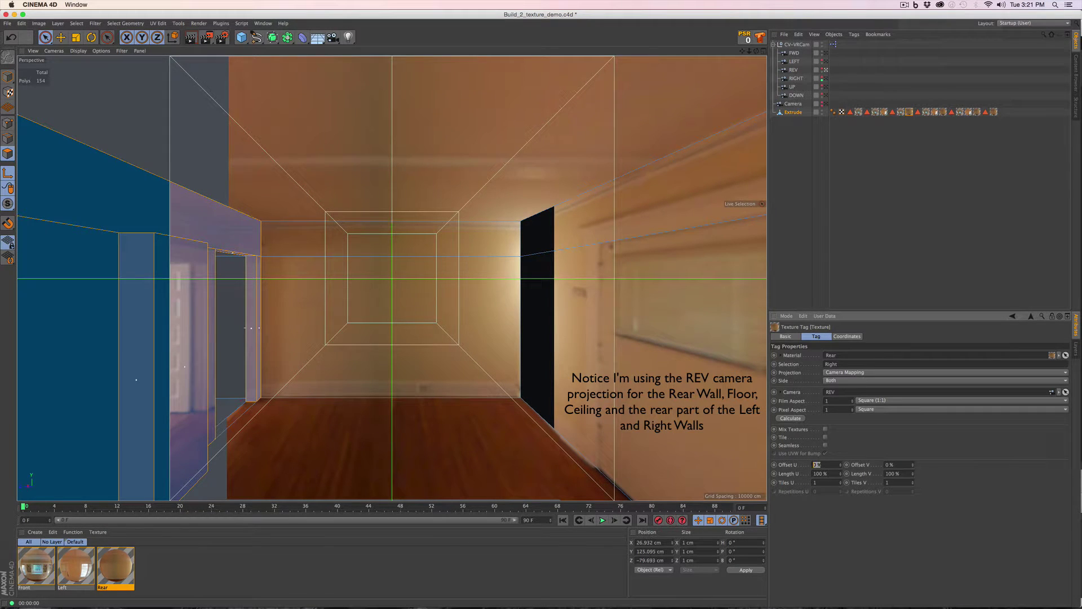
{"action": "key", "text": "Tab"}
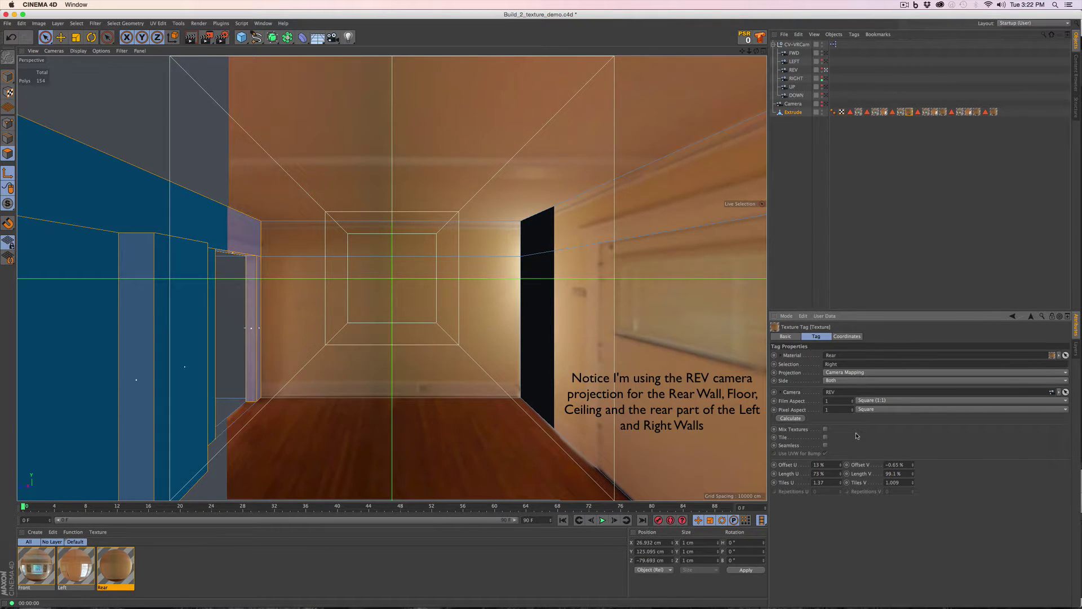
Apply the Rear material to the Left wall selection with Camera Mapping from the REV camera, Square (1:1) film aspect and tiling off
{"action": "left_click", "coordinate": [867, 113]}
{"action": "double_click", "coordinate": [867, 112]}
{"action": "left_click_drag", "start_coordinate": [115, 565], "coordinate": [572, 372]}
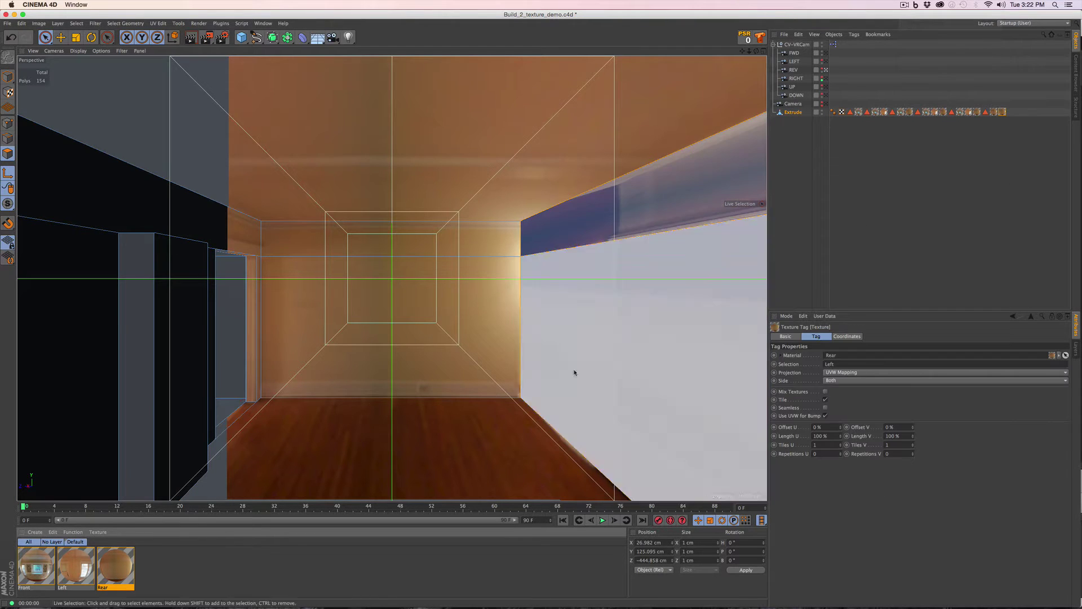
{"action": "left_click", "coordinate": [852, 373]}
{"action": "left_click", "coordinate": [853, 452]}
{"action": "left_click_drag", "start_coordinate": [793, 70], "coordinate": [857, 392]}
{"action": "left_click", "coordinate": [880, 401]}
{"action": "left_click", "coordinate": [880, 418]}
{"action": "left_click", "coordinate": [826, 437]}
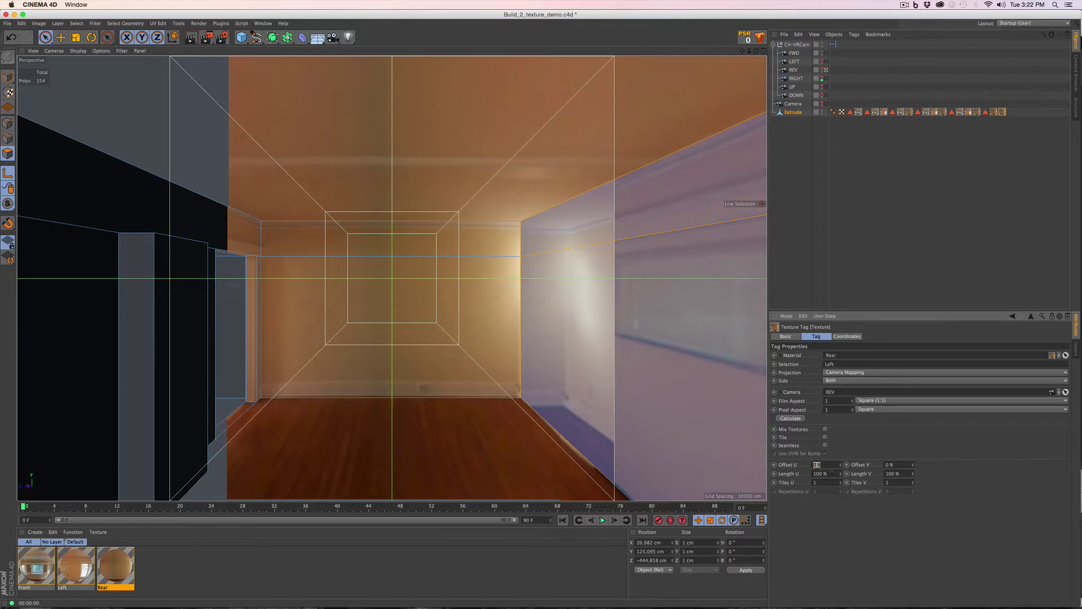
Set the left wall's Rear texture to Offset U 13.4%, Offset V 0.1%, Length U 73.2% and Length V 97.2%
{"action": "type", "text": "13.4"}
{"action": "key", "text": "Tab"}
{"action": "type", "text": "0.1"}
{"action": "key", "text": "Tab"}
{"action": "type", "text": "73.2"}
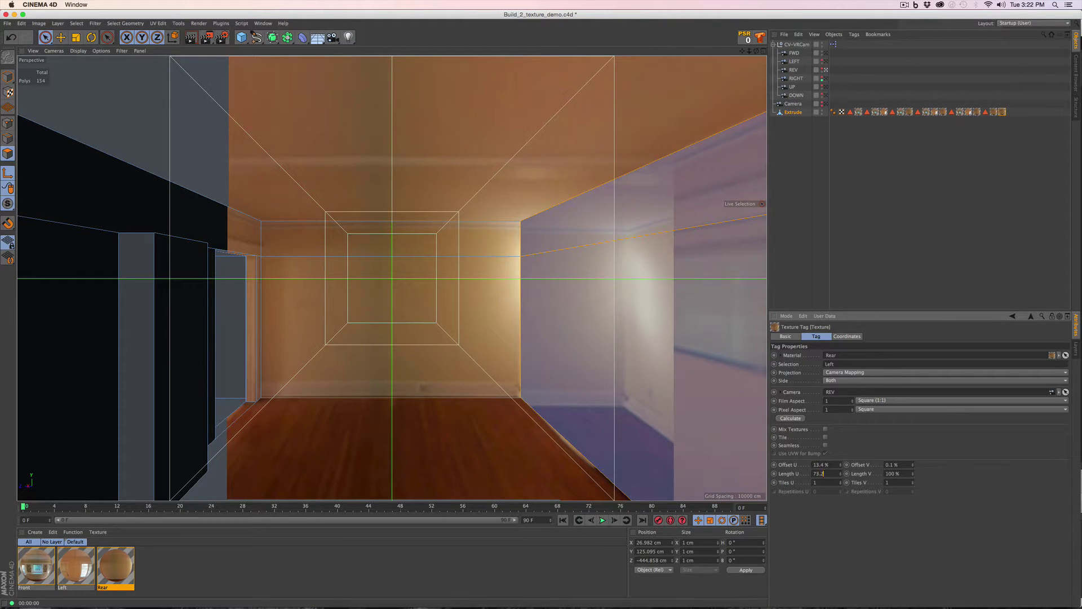
{"action": "key", "text": "Tab"}
{"action": "type", "text": "97.2"}
{"action": "key", "text": "Return"}
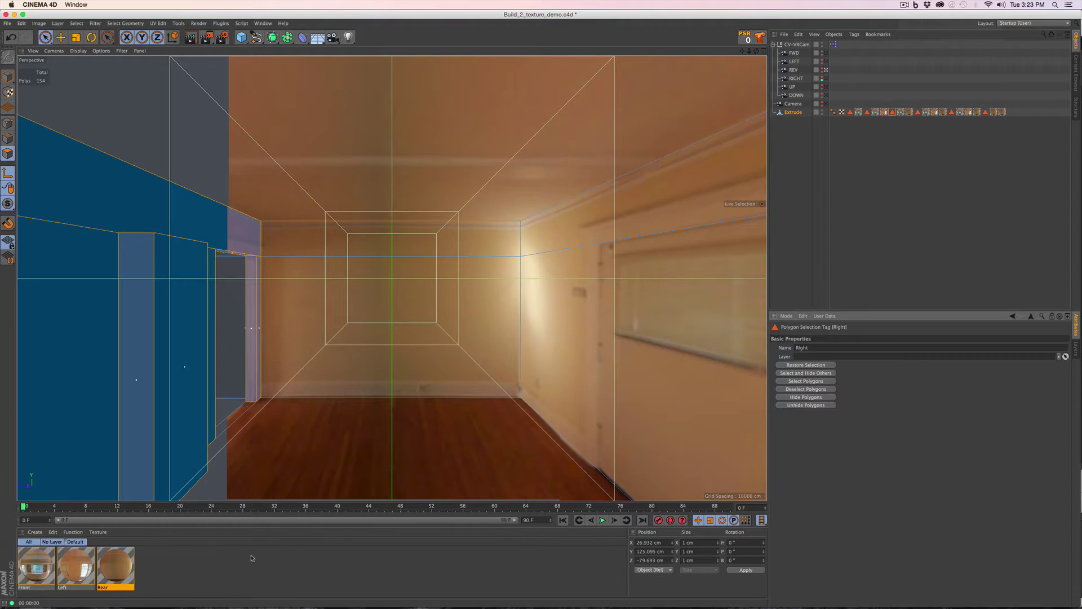
Create a material named Right from the Rear material and load LR_Right.png as its luminance texture
{"action": "key", "text": "ctrl+n"}
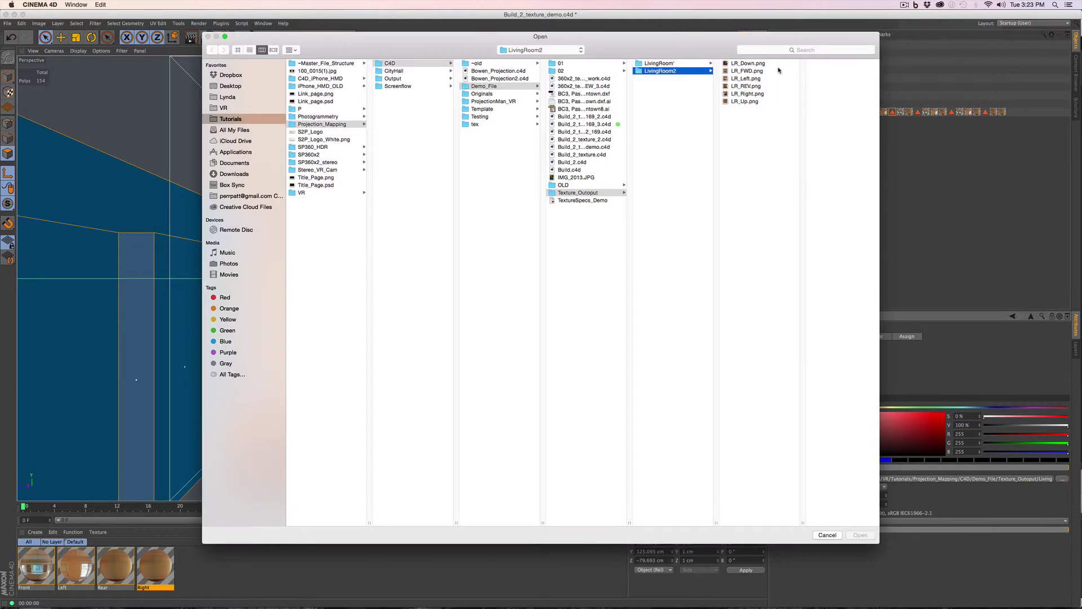
{"action": "double_click", "coordinate": [747, 94]}
{"action": "left_click", "coordinate": [574, 199]}
Apply the Right material to the Right wall selection with Camera Mapping from the RIGHT camera, Square (1:1) film aspect and tiling off
{"action": "left_click_drag", "start_coordinate": [155, 565], "coordinate": [929, 391]}
{"action": "left_click", "coordinate": [902, 373]}
{"action": "left_click", "coordinate": [902, 390]}
{"action": "left_click", "coordinate": [790, 419]}
{"action": "left_click", "coordinate": [825, 437]}
Set the right wall's Right texture to Offset U -18.7%, Offset V -41.2%, Length U 136.3% and Length V 178.4%
{"action": "key", "text": "Tab"}
{"action": "type", "text": "-18"}
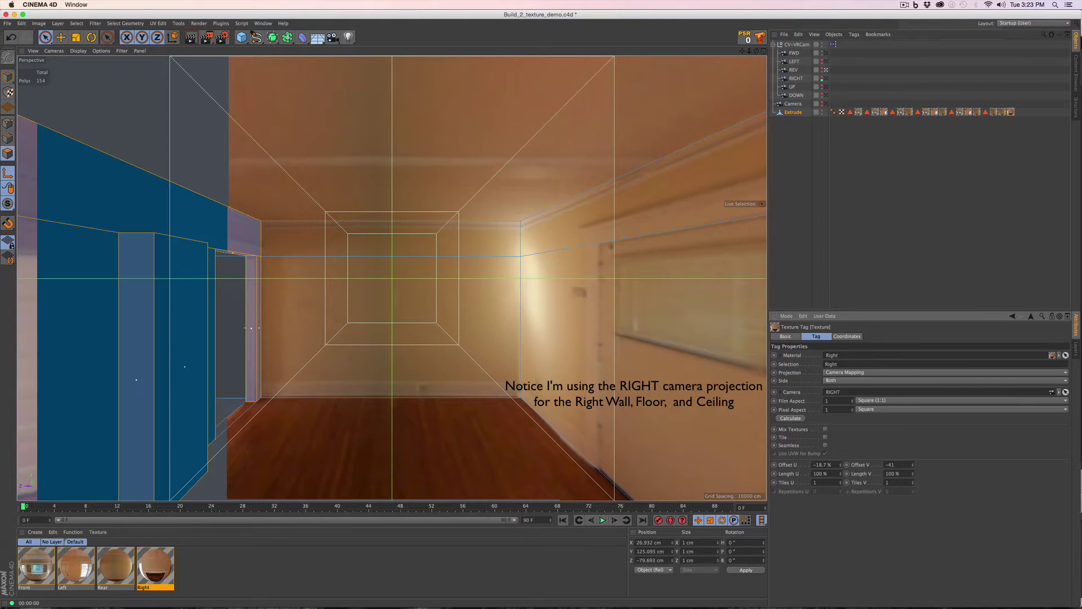
{"action": "type", "text": ".3"}
{"action": "key", "text": "Tab"}
{"action": "type", "text": "1"}
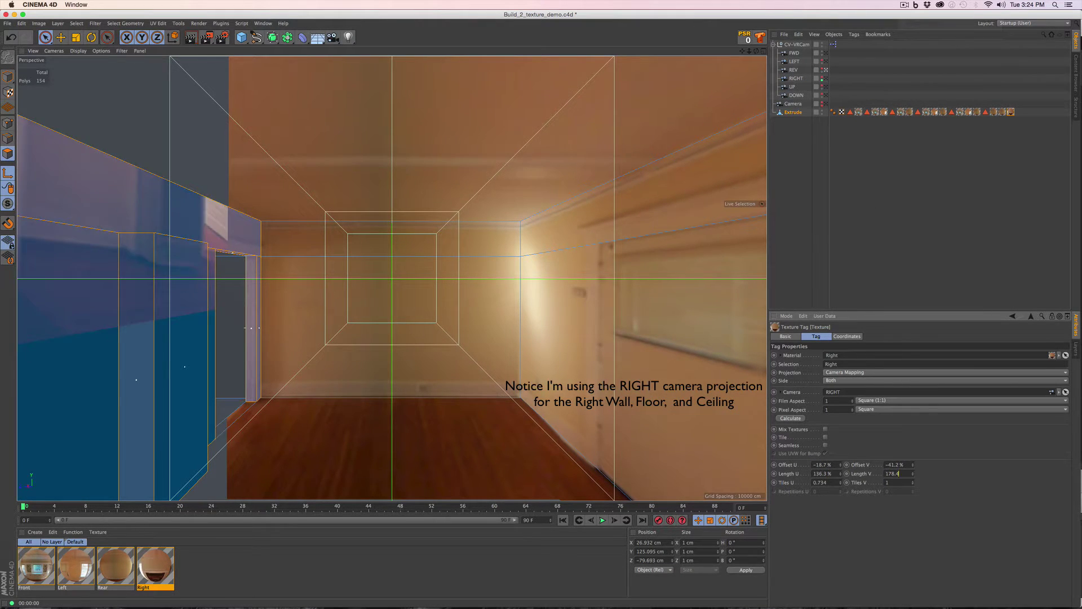
{"action": "type", "text": "78.4"}
{"action": "key", "text": "Return"}
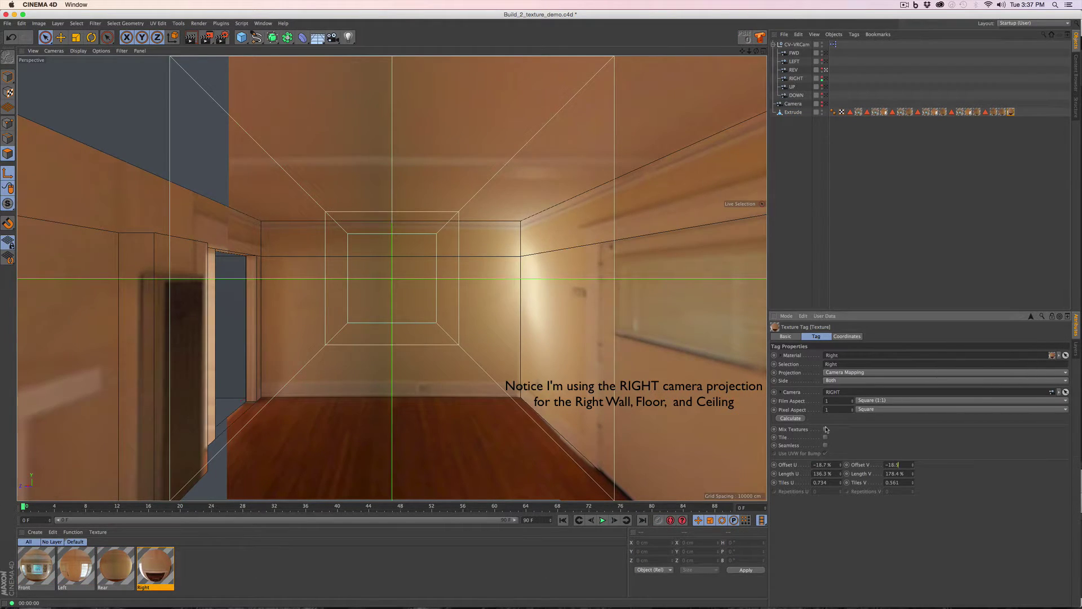
Move the right wall's Right texture tag next to the Rear texture tag of the same selection
{"action": "left_click", "coordinate": [952, 111]}
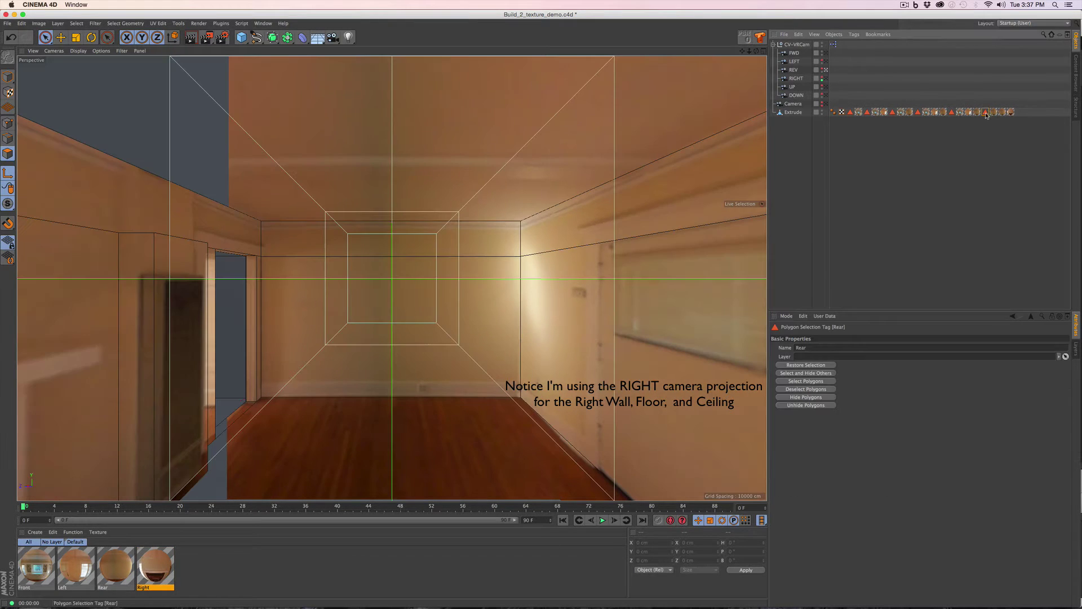
{"action": "left_click", "coordinate": [919, 112]}
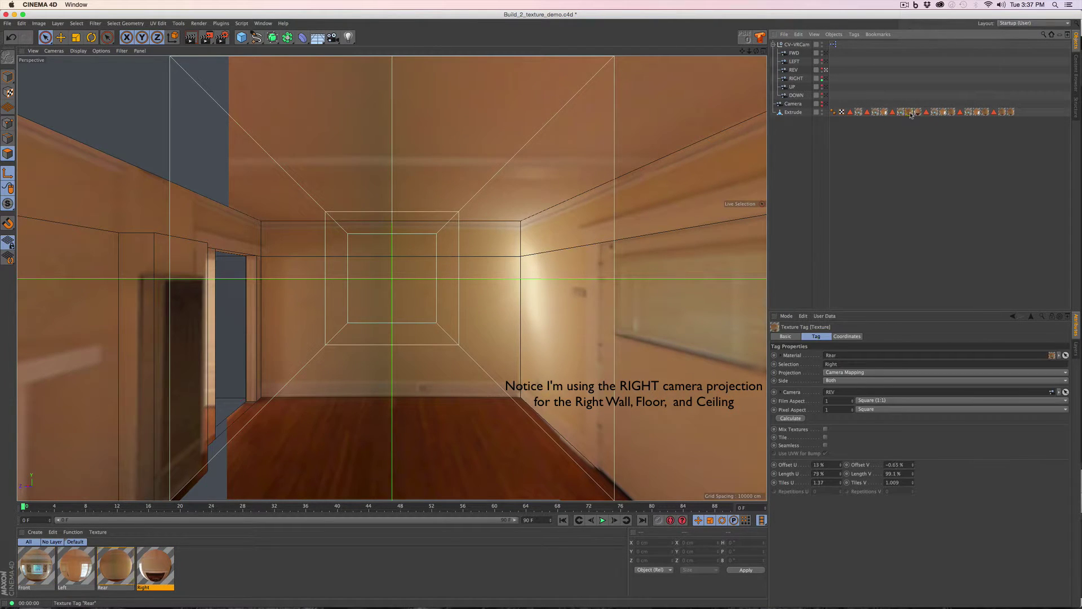
{"action": "left_click", "coordinate": [892, 113]}
Restore the Floor selection, apply the Right material to it and place the texture tag beside the floor's other tags
{"action": "left_click", "coordinate": [926, 112]}
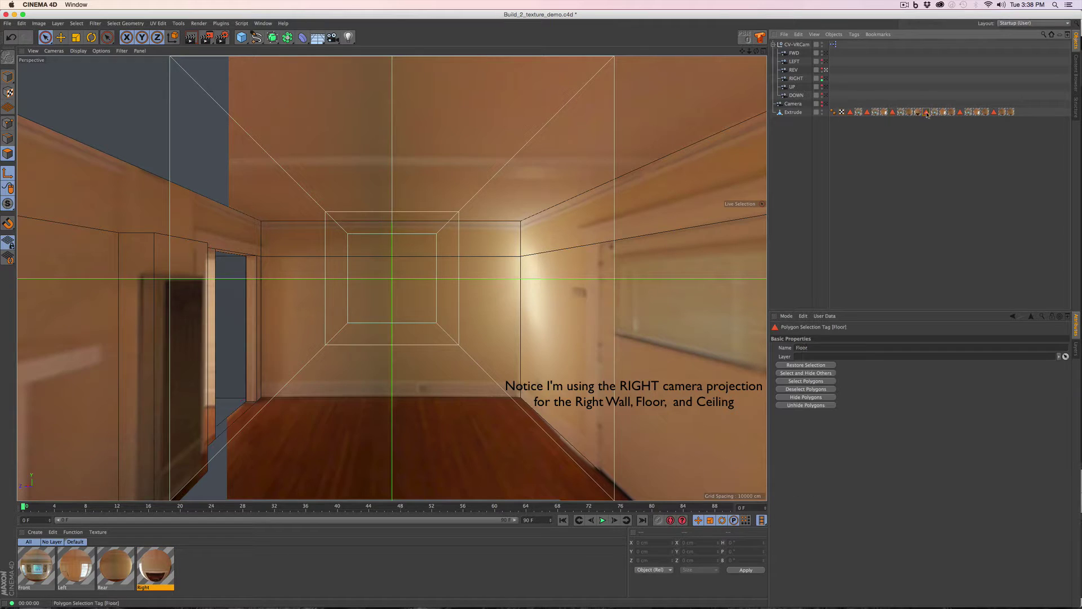
{"action": "left_click", "coordinate": [806, 367]}
{"action": "left_click_drag", "start_coordinate": [156, 566], "coordinate": [587, 290]}
{"action": "left_click", "coordinate": [926, 112]}
{"action": "left_click", "coordinate": [960, 112]}
Set the floor's Right texture to Camera Mapping from RIGHT, Square (1:1), tiling off, Offset U -18.7%, Offset V -24.7%, Length U 136.3%, Length V 141.4%
{"action": "left_click", "coordinate": [869, 373]}
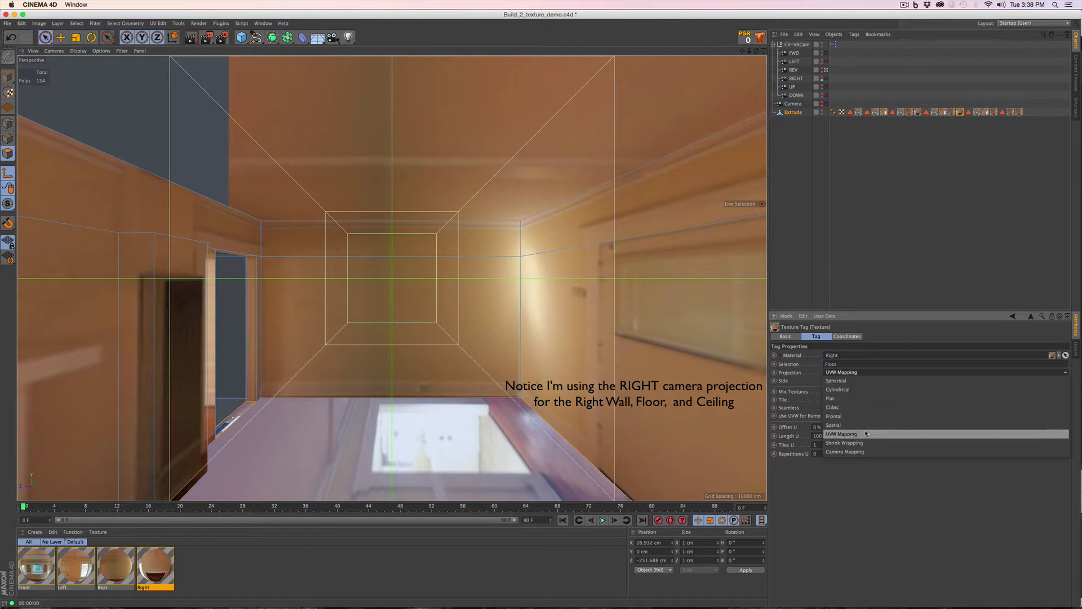
{"action": "left_click", "coordinate": [845, 451]}
{"action": "left_click_drag", "start_coordinate": [796, 78], "coordinate": [874, 398]}
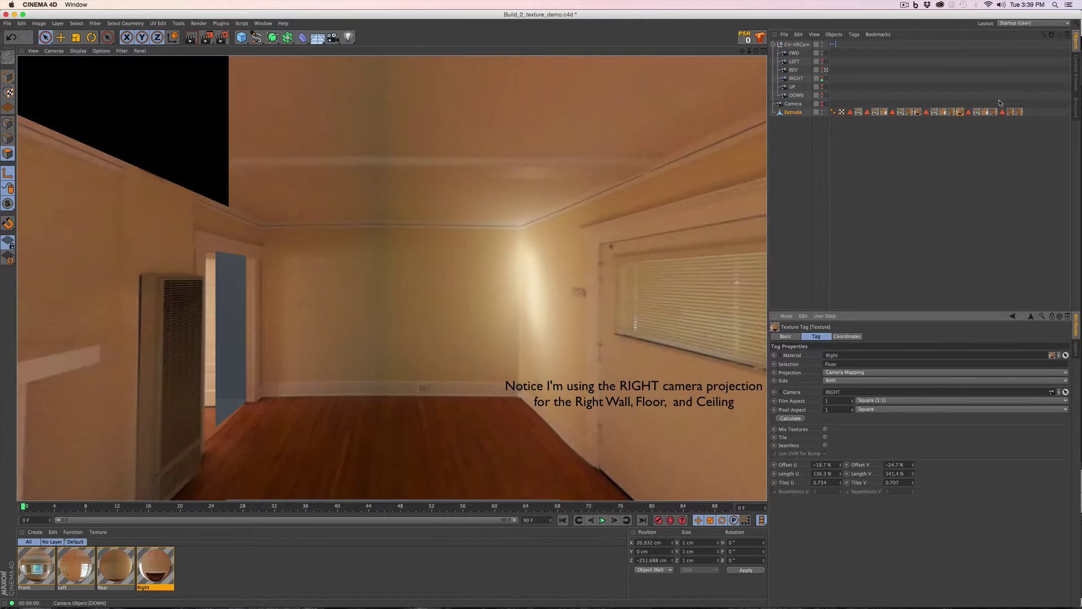
Restore the Ceiling selection, apply the Right material to it and place the texture tag beside the ceiling's other tags
{"action": "left_click", "coordinate": [926, 112]}
{"action": "left_click", "coordinate": [858, 112]}
{"action": "left_click", "coordinate": [867, 112]}
{"action": "left_click", "coordinate": [893, 112]}
{"action": "left_click", "coordinate": [902, 112]}
{"action": "left_click", "coordinate": [917, 113]}
{"action": "left_click", "coordinate": [926, 112]}
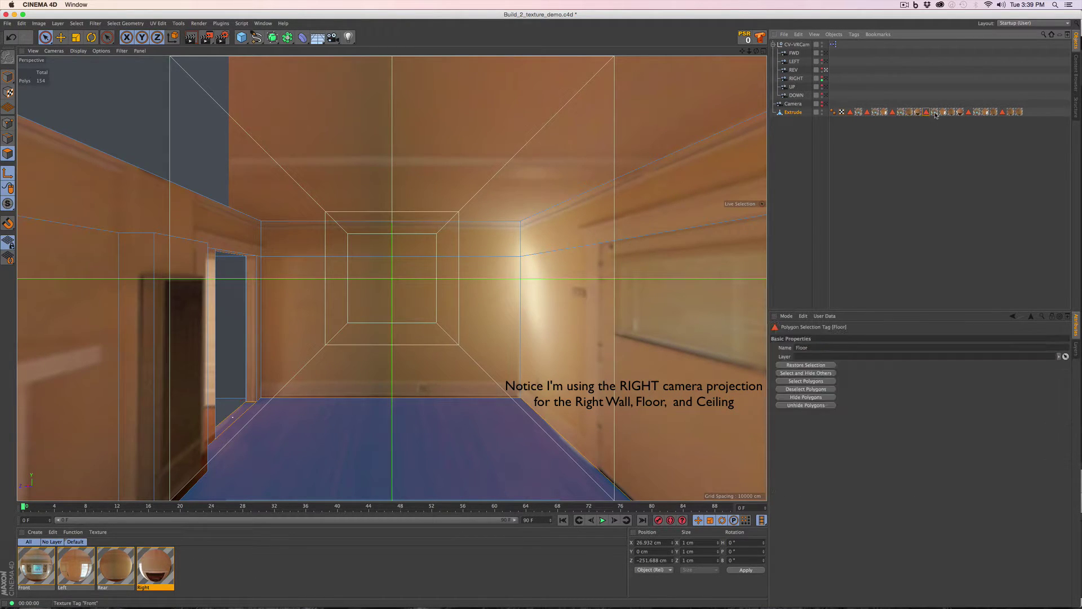
{"action": "left_click", "coordinate": [960, 112]}
{"action": "double_click", "coordinate": [968, 112]}
{"action": "left_click_drag", "start_coordinate": [155, 566], "coordinate": [440, 162]}
{"action": "left_click", "coordinate": [1002, 112]}
Set the ceiling's Right texture to Camera Mapping from the RIGHT camera, with Square (1:1) film aspect and tiling off
{"action": "left_click", "coordinate": [851, 372]}
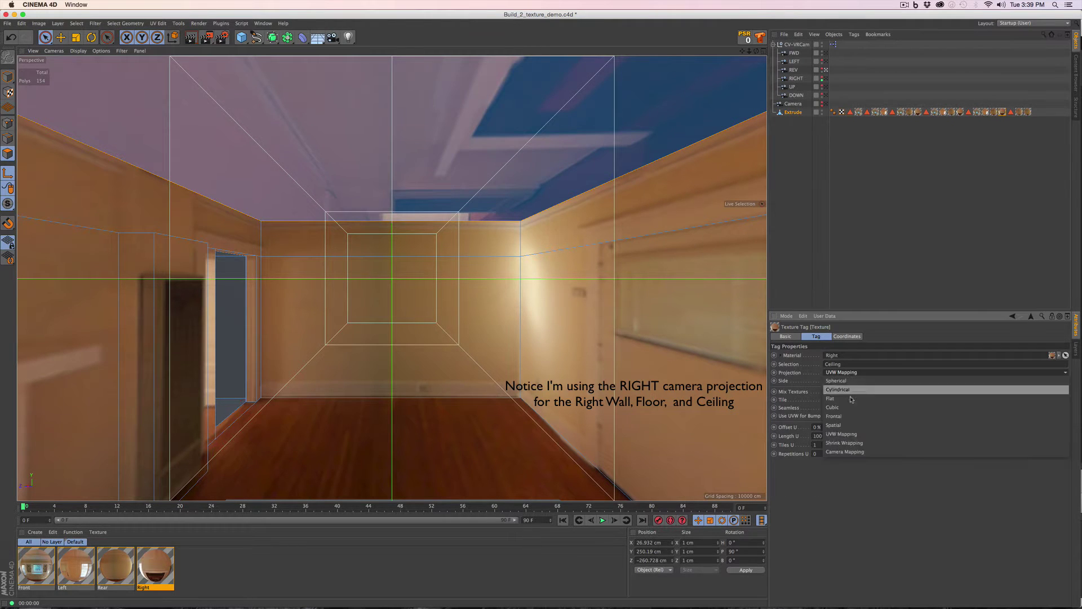
{"action": "left_click", "coordinate": [852, 452]}
{"action": "left_click_drag", "start_coordinate": [796, 79], "coordinate": [902, 392]}
{"action": "left_click", "coordinate": [902, 400]}
{"action": "left_click", "coordinate": [902, 417]}
{"action": "left_click", "coordinate": [825, 438]}
Set the ceiling's Right texture to Offset U -19%, Offset V -21.6%, Length U 137% and Length V 142.6%, and render the view
{"action": "double_click", "coordinate": [819, 465]}
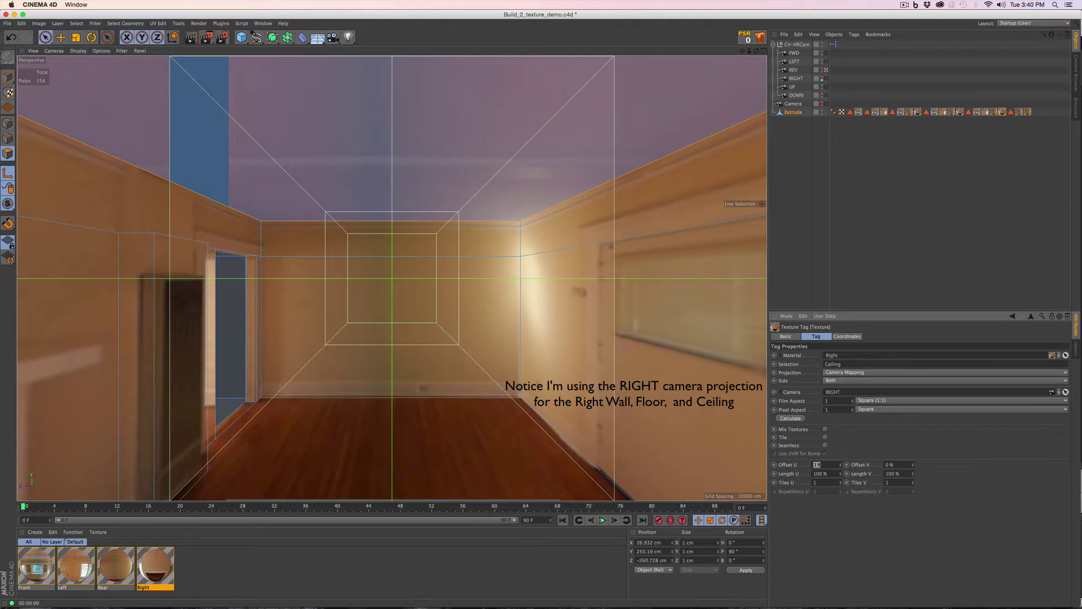
{"action": "type", "text": "-19"}
{"action": "key", "text": "Tab"}
{"action": "type", "text": "-21.6"}
{"action": "key", "text": "Tab"}
{"action": "type", "text": "137"}
{"action": "key", "text": "Tab"}
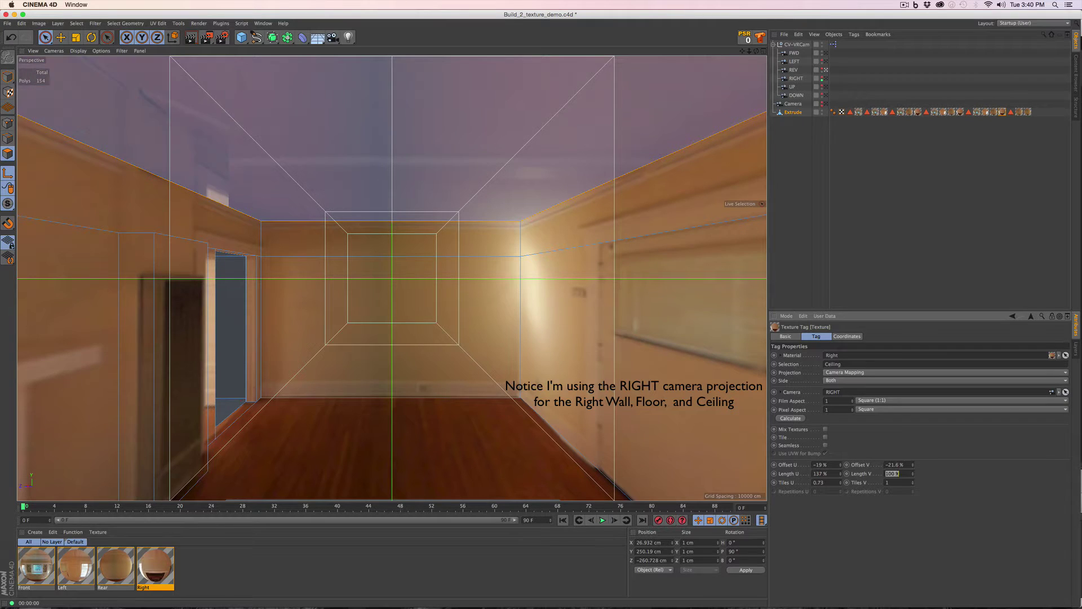
{"action": "type", "text": "142.6"}
{"action": "key", "text": "Return"}
{"action": "key", "text": "super+r"}
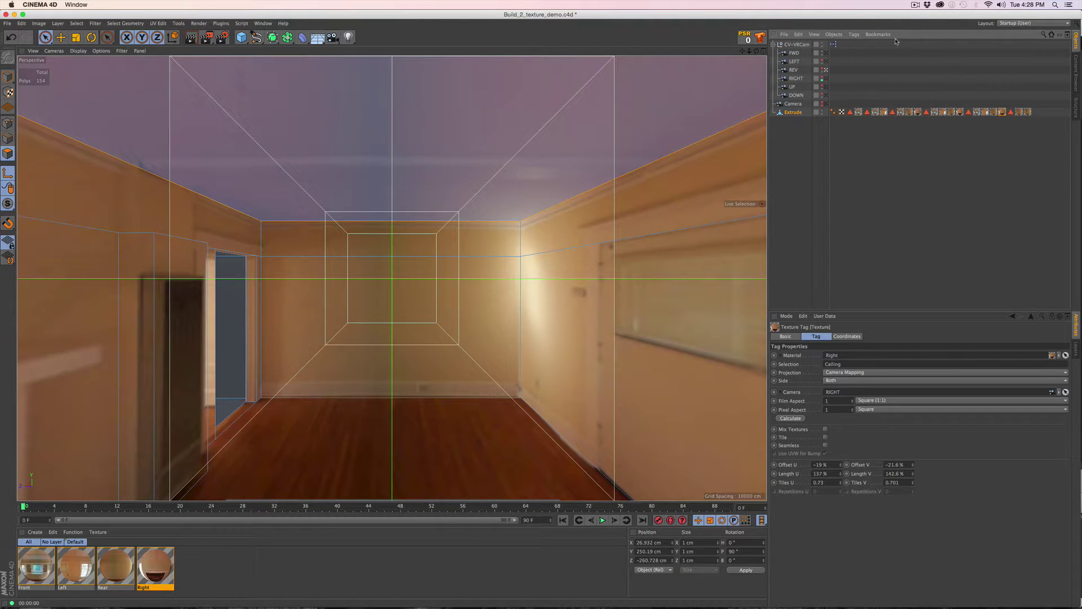
Check the projected room through the FWD, LEFT, REV, RIGHT, UP and DOWN cameras in turn
{"action": "left_click_drag", "start_coordinate": [827, 55], "coordinate": [828, 54]}
{"action": "left_click", "coordinate": [827, 53]}
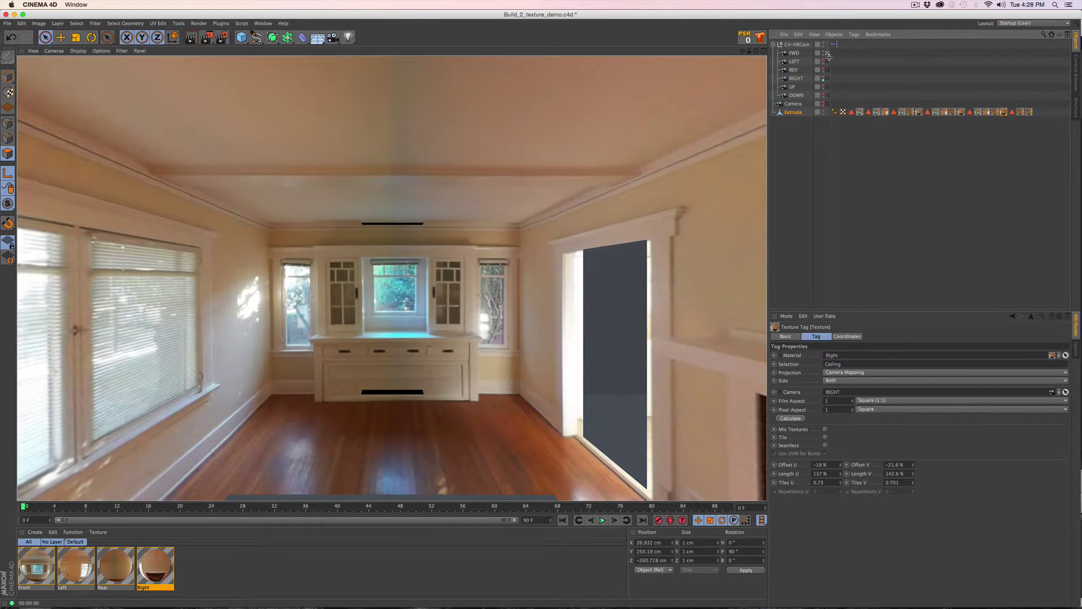
{"action": "left_click", "coordinate": [828, 61]}
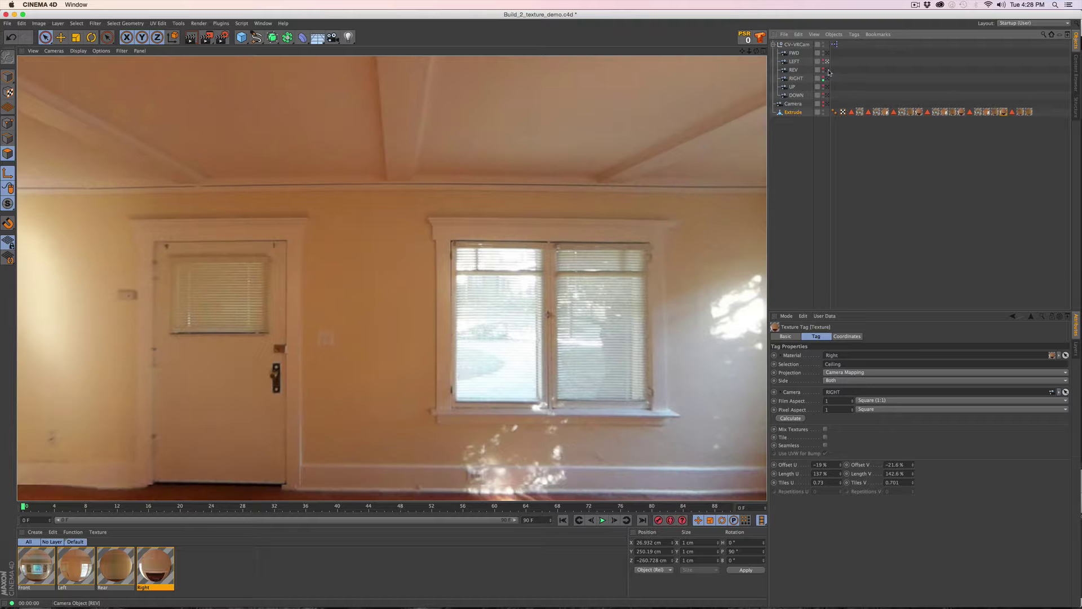
{"action": "left_click", "coordinate": [827, 70]}
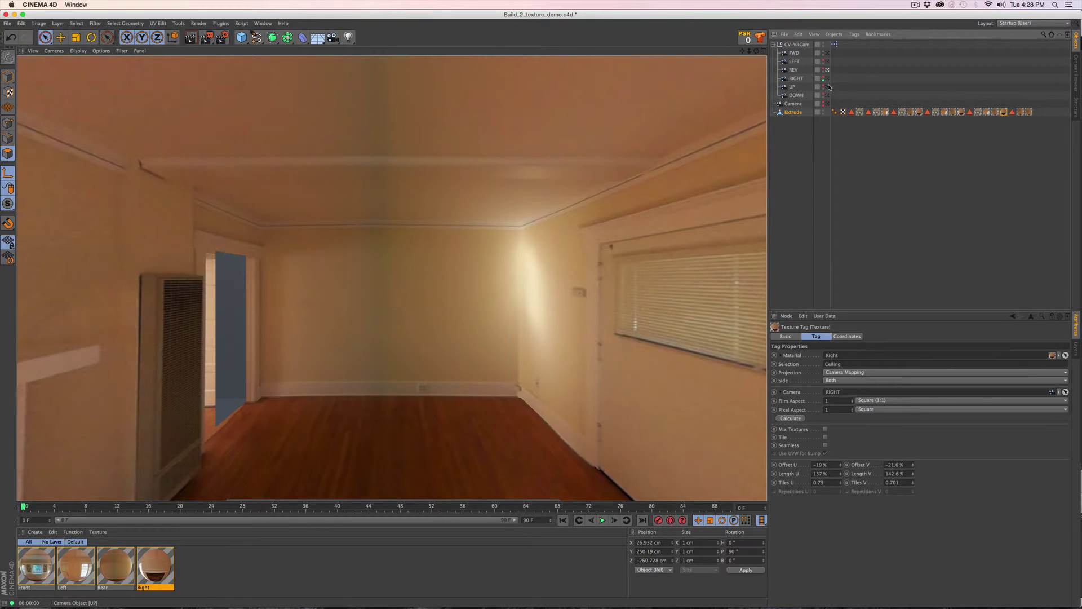
{"action": "left_click", "coordinate": [828, 87]}
{"action": "left_click", "coordinate": [829, 79]}
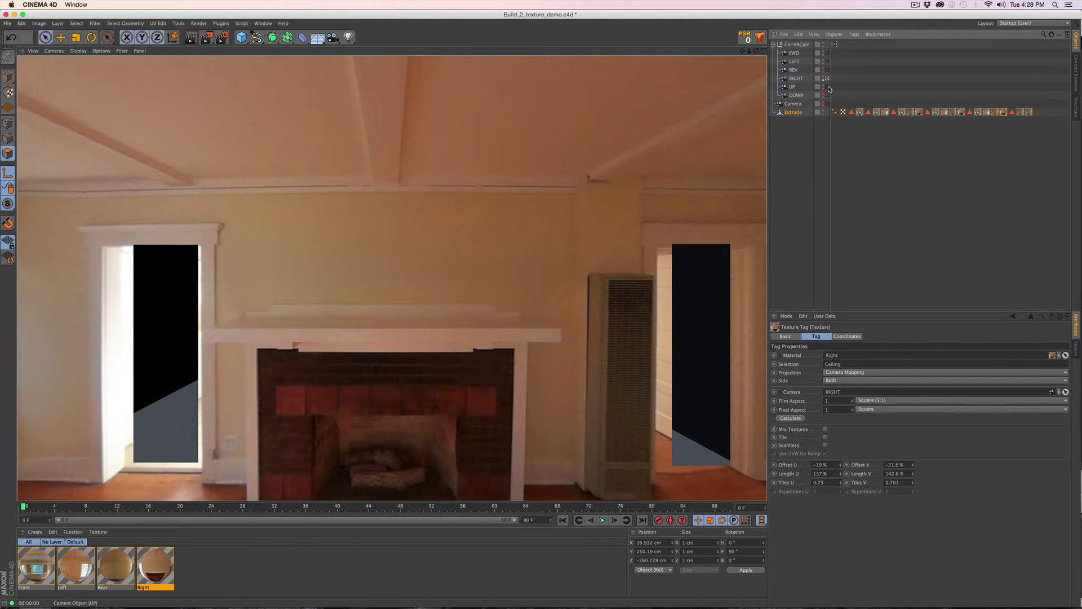
{"action": "left_click", "coordinate": [828, 87]}
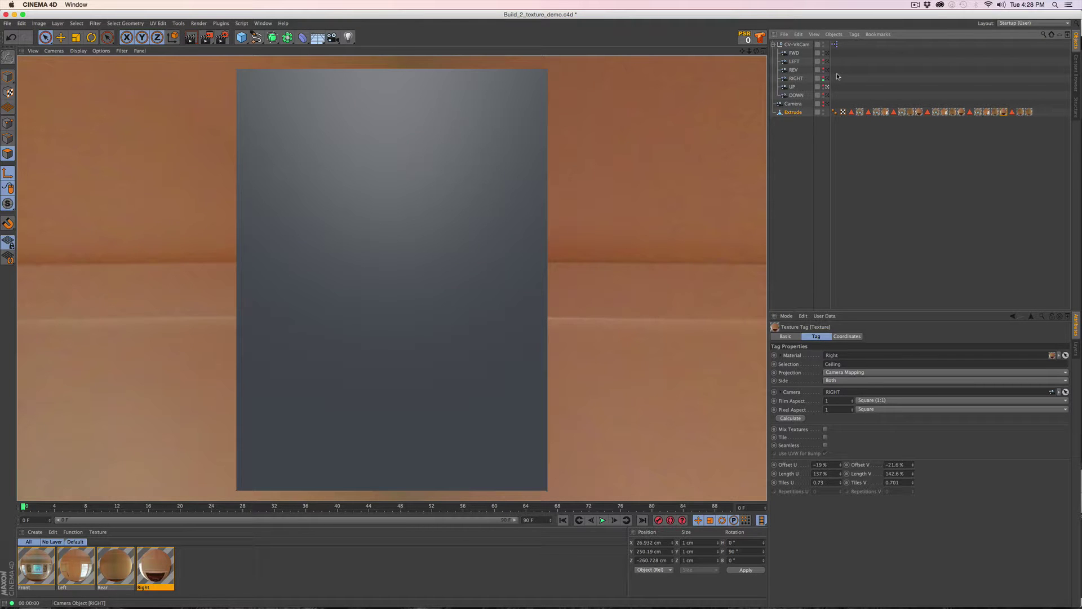
{"action": "left_click", "coordinate": [828, 95]}
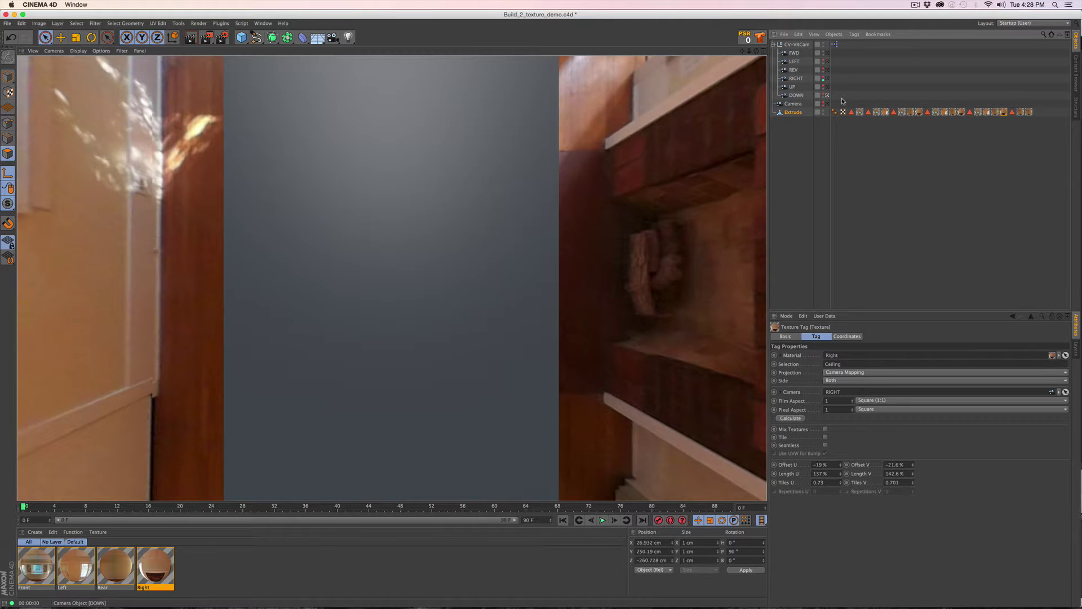
{"action": "left_click", "coordinate": [827, 61]}
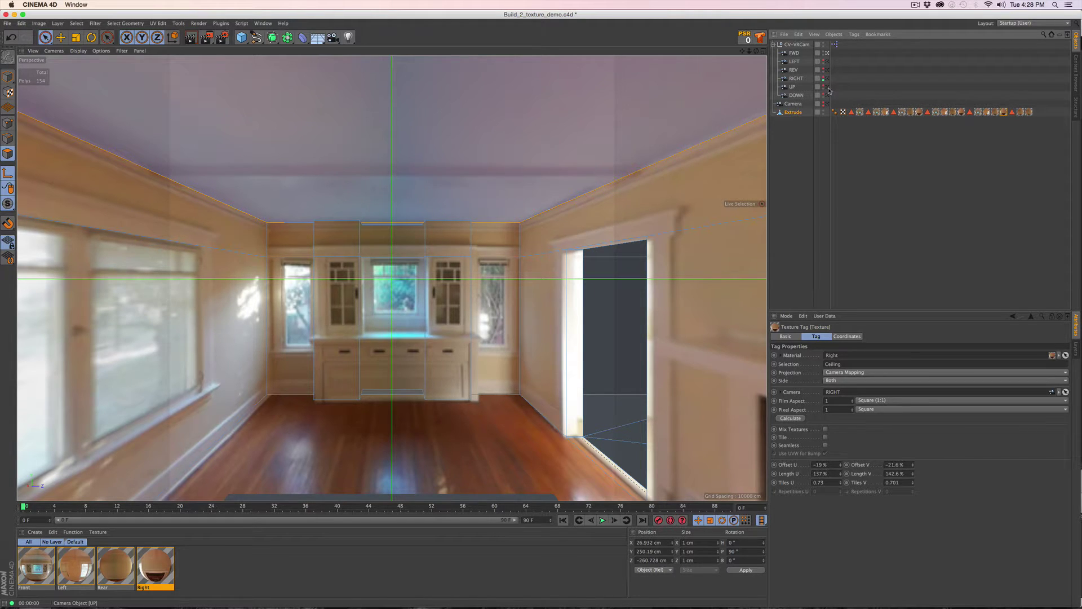
Look through the UP camera, duplicate it within CV-VRCam and pull the copy back so more of the ceiling is in frame
{"action": "left_click", "coordinate": [828, 87]}
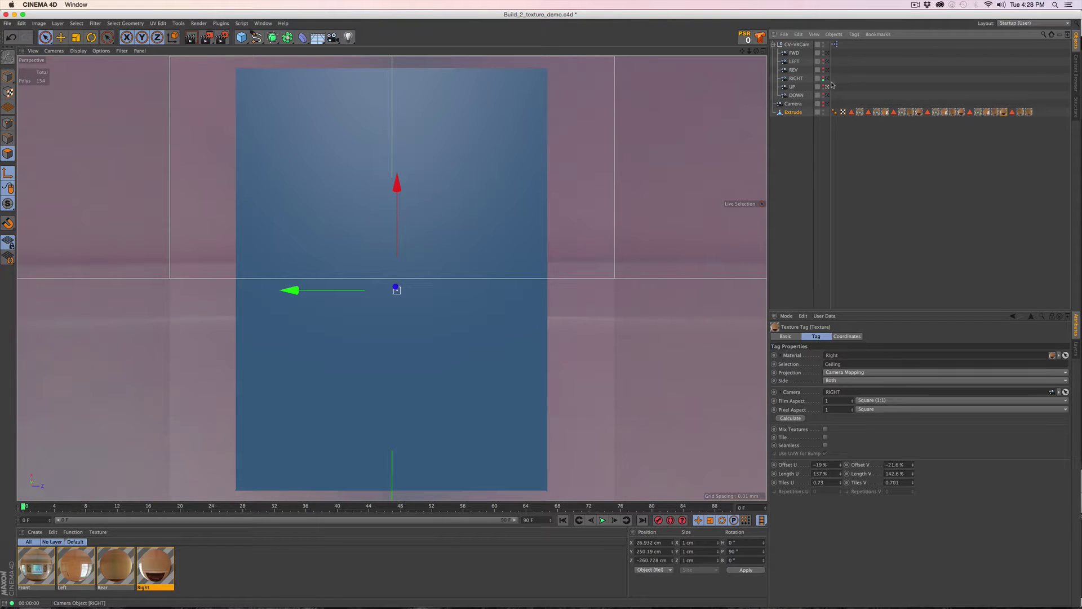
{"action": "left_click", "coordinate": [795, 88]}
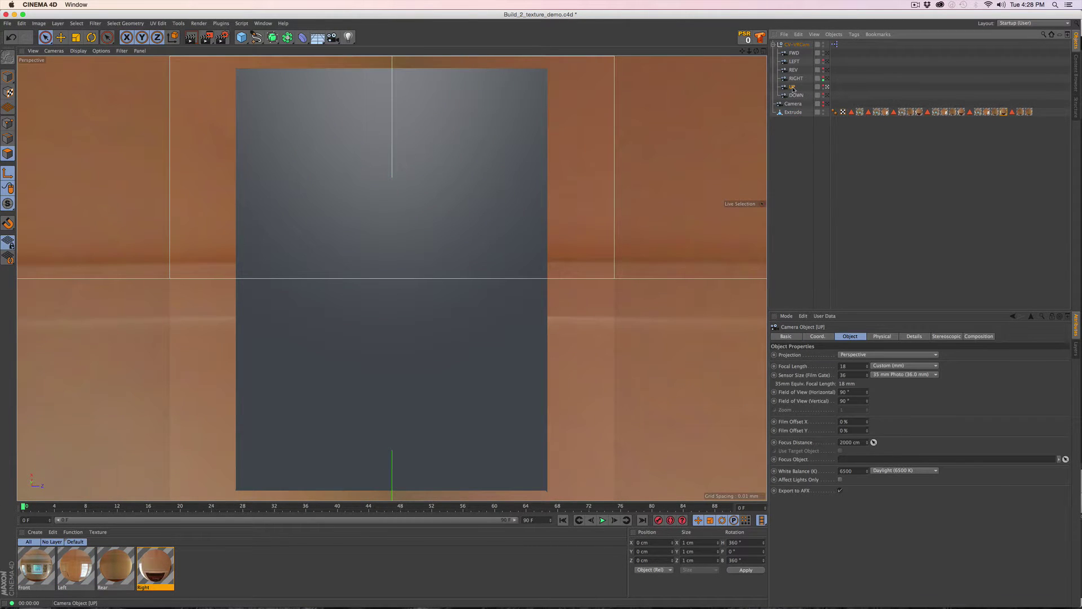
{"action": "left_click_drag", "start_coordinate": [793, 88], "coordinate": [794, 91], "text": "ctrl"}
{"action": "left_click_drag", "start_coordinate": [797, 91], "coordinate": [799, 93], "text": "ctrl"}
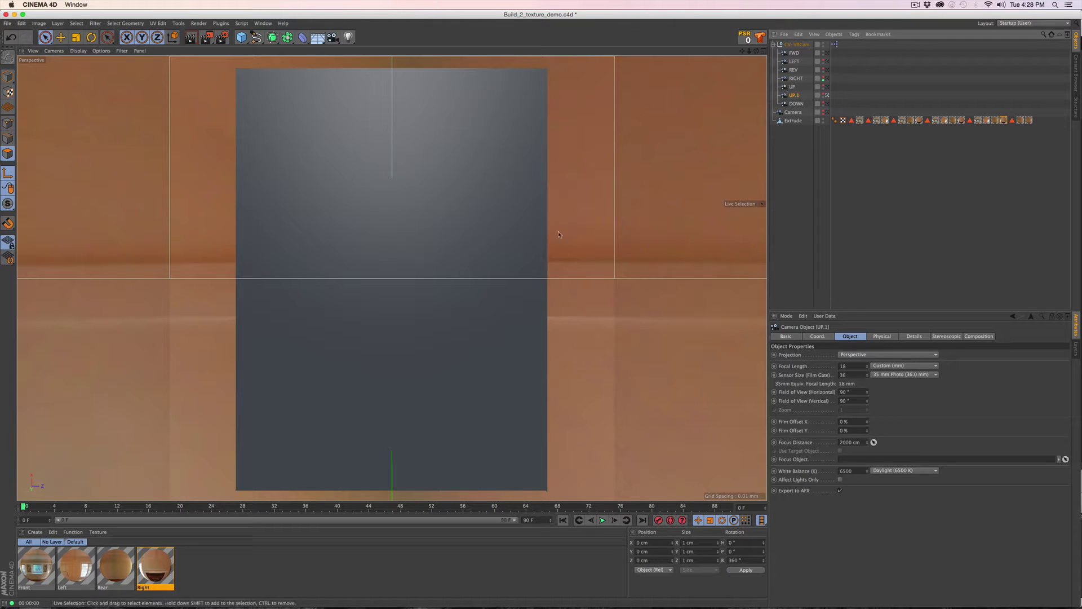
{"action": "scroll", "coordinate": [461, 273], "scroll_direction": "down", "scroll_amount": 4}
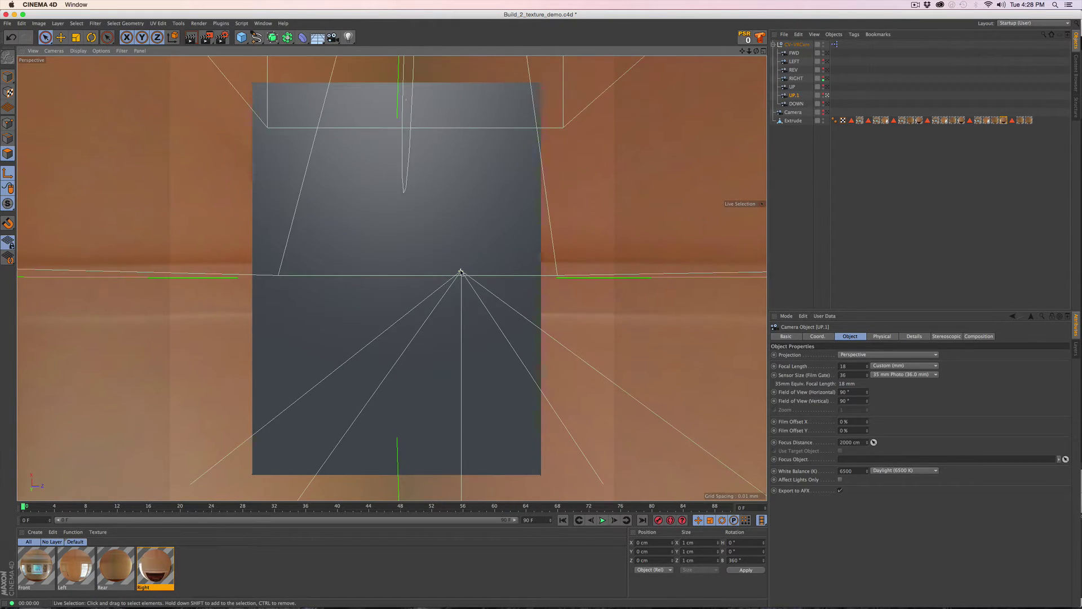
{"action": "scroll", "coordinate": [461, 273], "scroll_direction": "down", "scroll_amount": 8}
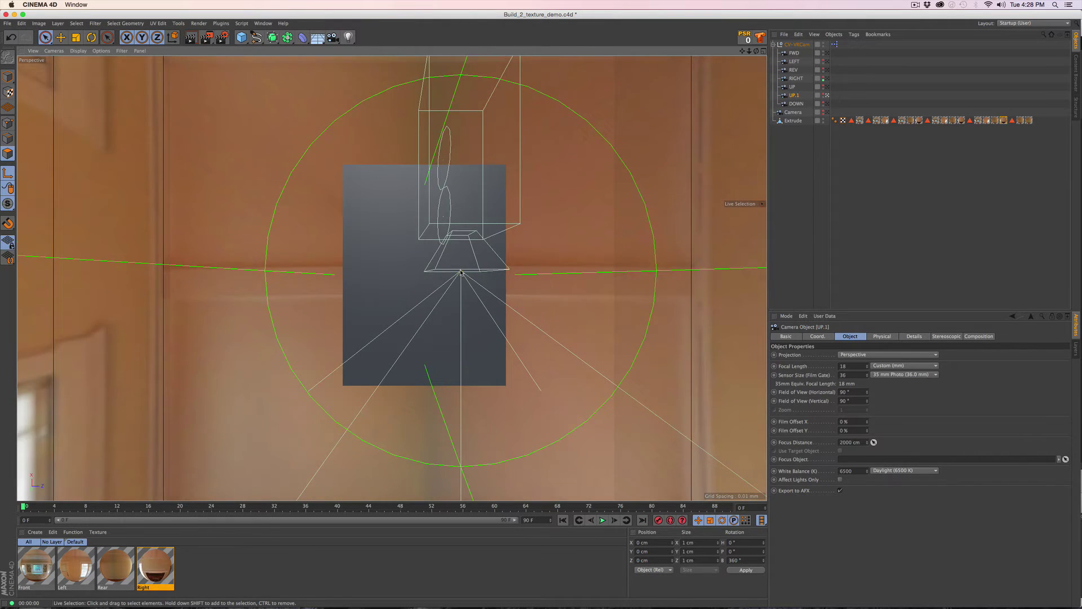
{"action": "scroll", "coordinate": [461, 273], "scroll_direction": "down", "scroll_amount": 2}
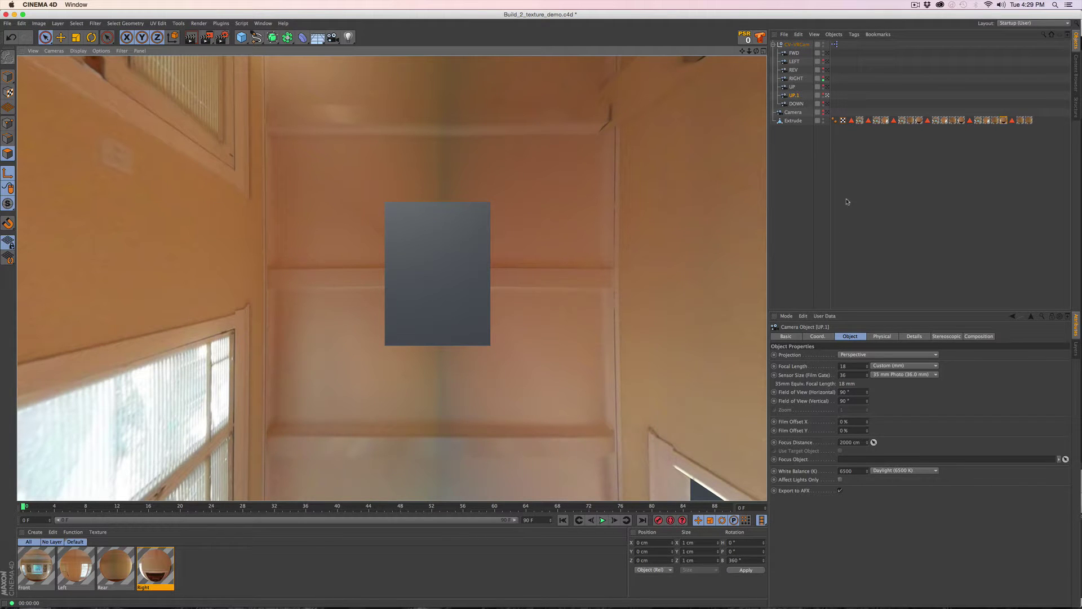
Set both the pitch and heading rotation of the UP.1 camera to 90°
{"action": "left_click", "coordinate": [819, 337]}
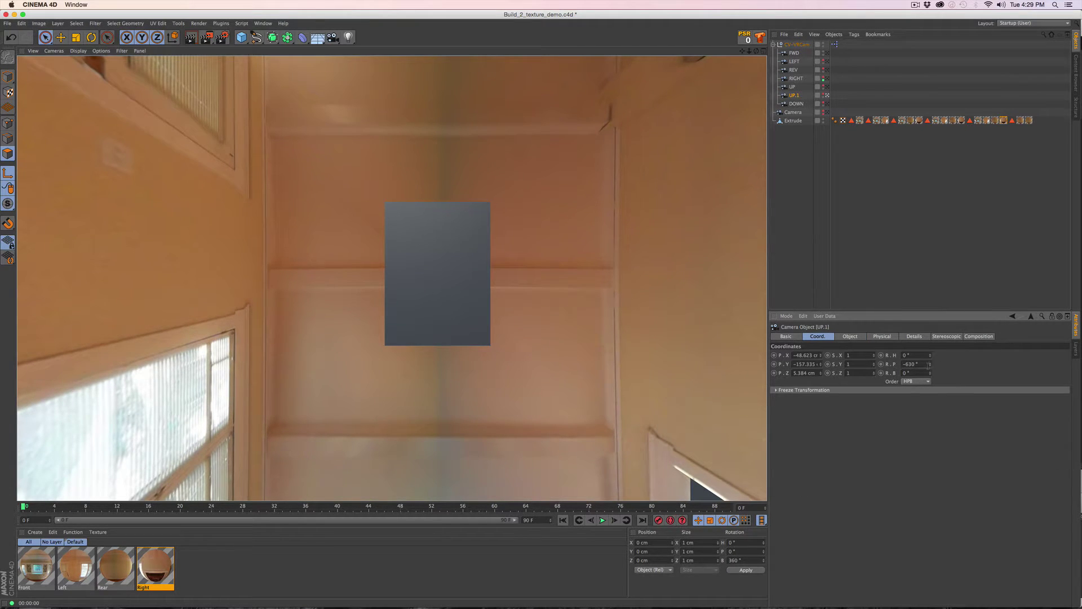
{"action": "left_click_drag", "start_coordinate": [931, 365], "coordinate": [931, 366]}
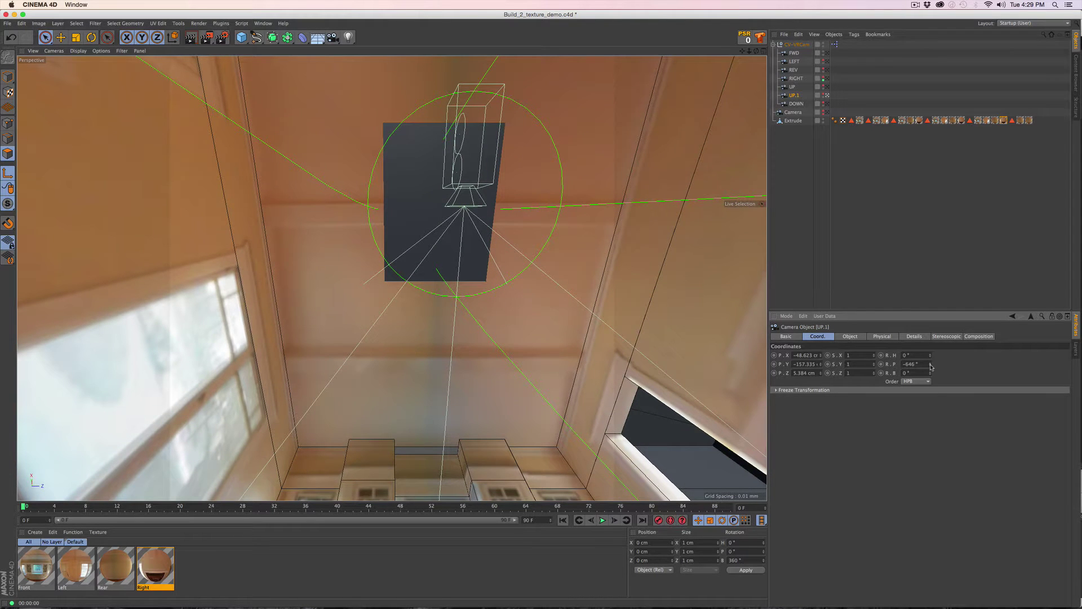
{"action": "left_click", "coordinate": [922, 364]}
{"action": "type", "text": "90"}
{"action": "key", "text": "Return"}
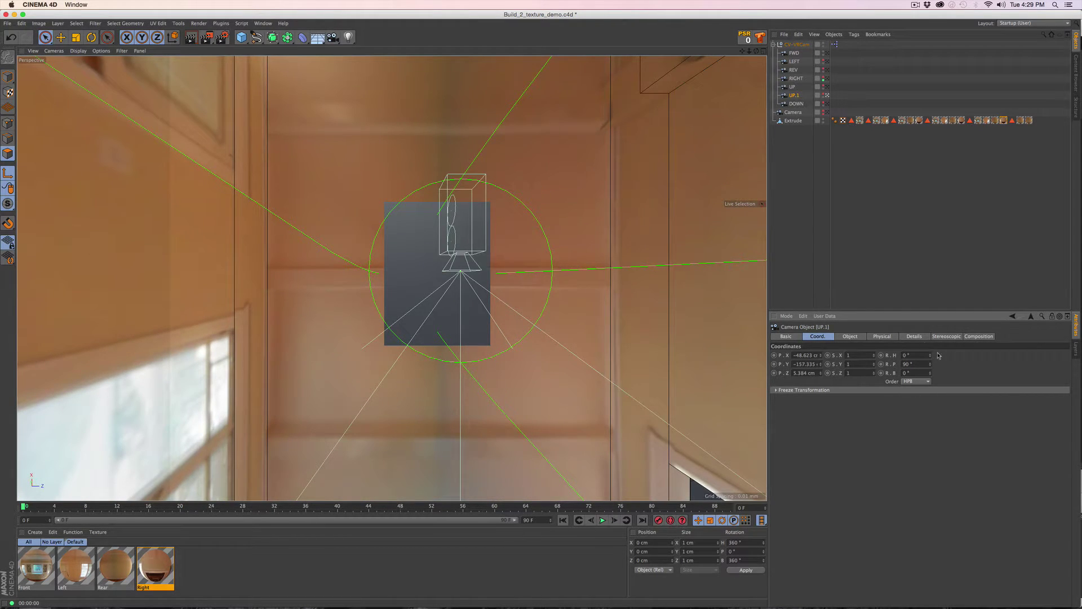
{"action": "left_click_drag", "start_coordinate": [930, 355], "coordinate": [931, 303]}
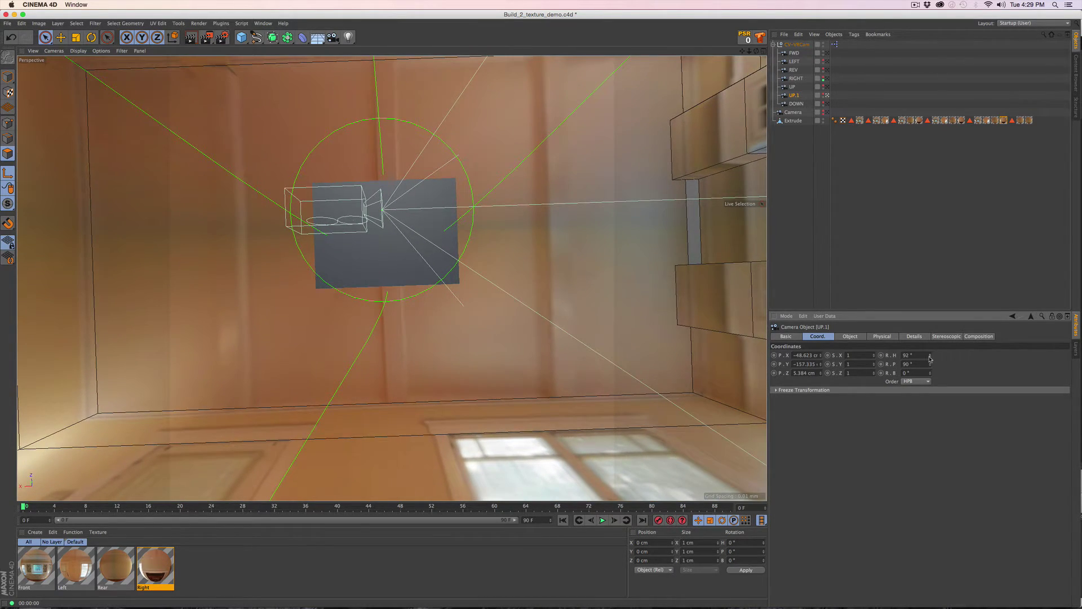
{"action": "left_click_drag", "start_coordinate": [919, 356], "coordinate": [837, 354]}
{"action": "type", "text": "90"}
{"action": "key", "text": "Return"}
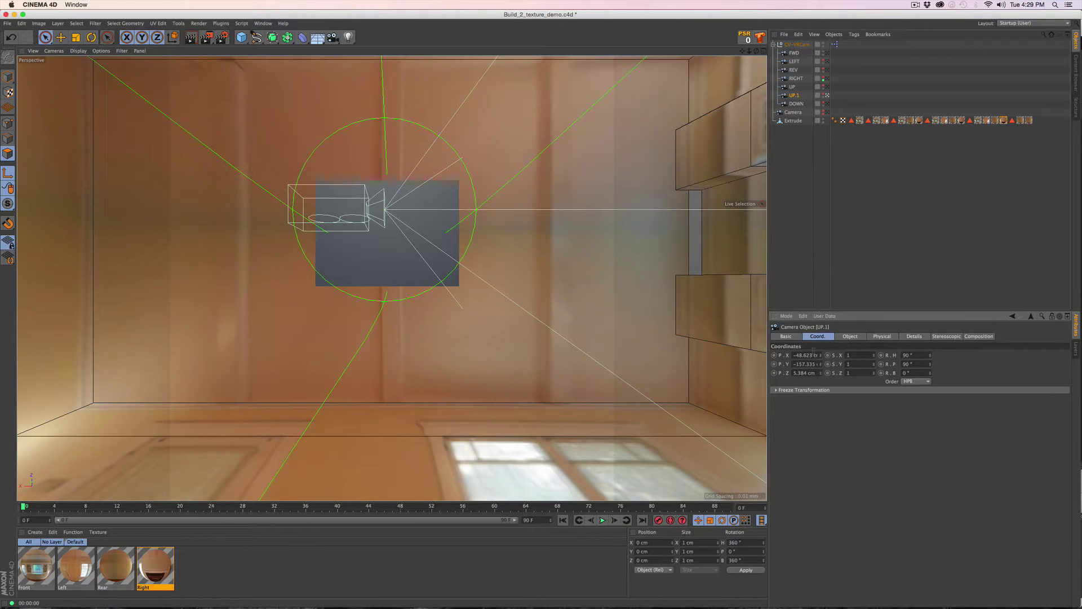
Shift the UP.1 camera to about 7.4 cm in X and about -167 cm in Y to centre the ceiling, and render the view
{"action": "left_click_drag", "start_coordinate": [821, 356], "coordinate": [821, 324]}
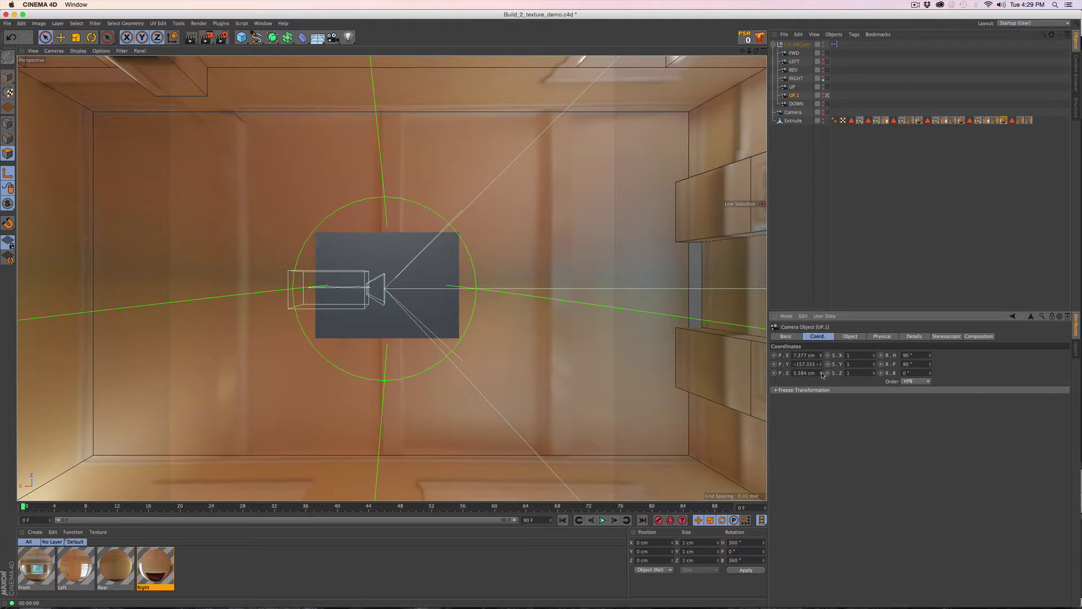
{"action": "left_click_drag", "start_coordinate": [821, 364], "coordinate": [820, 371]}
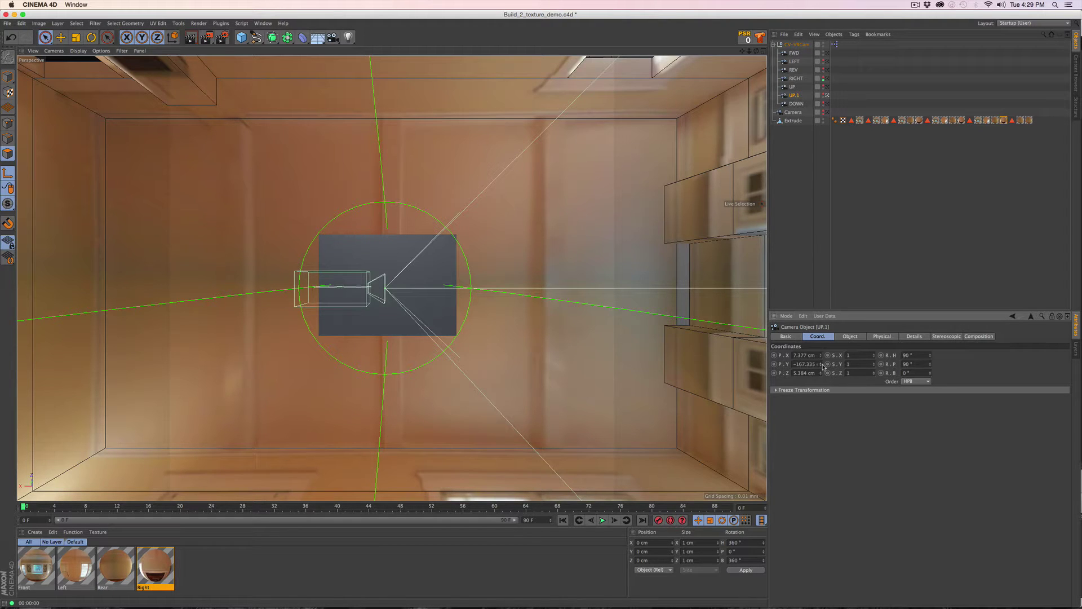
{"action": "key", "text": "super+r"}
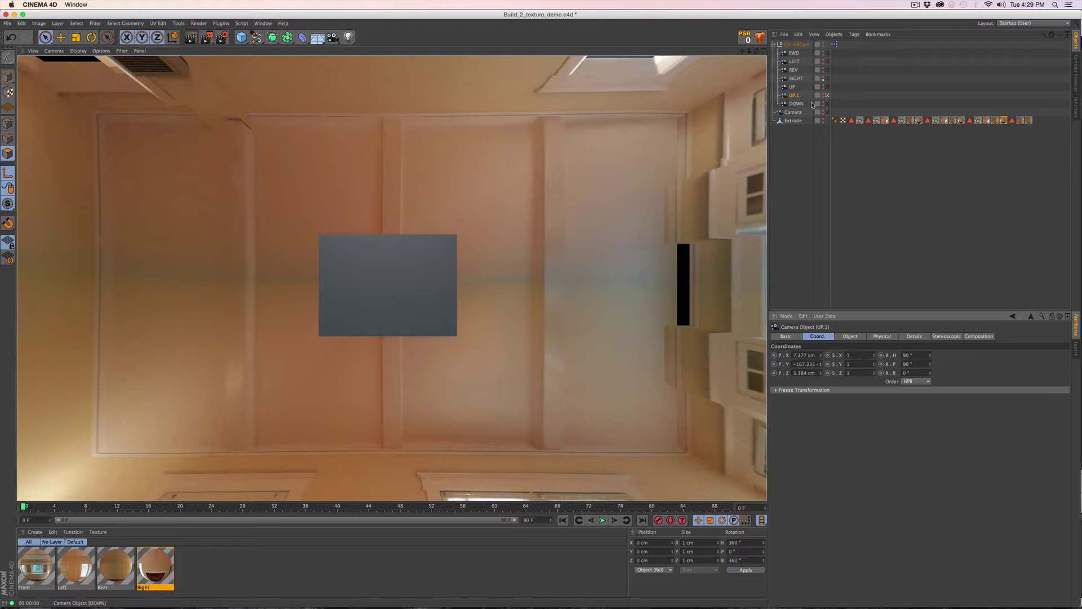
Review the Right texture tags on the wall, floor and ceiling, and add a Null object below Extrude in the hierarchy
{"action": "left_click", "coordinate": [920, 121]}
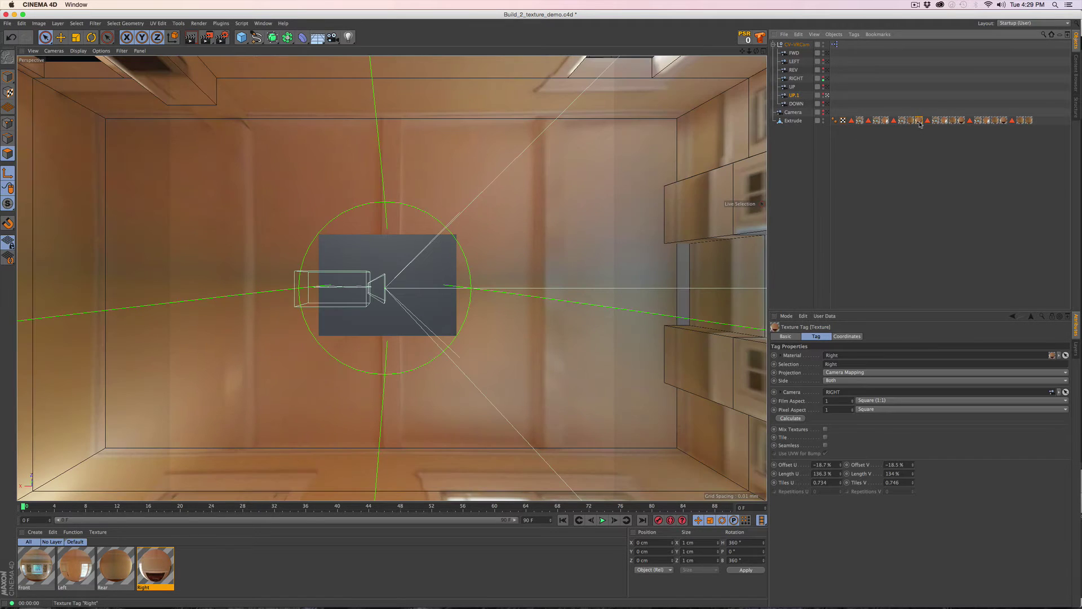
{"action": "left_click", "coordinate": [961, 121]}
{"action": "left_click", "coordinate": [1002, 122]}
{"action": "left_click", "coordinate": [242, 37]}
{"action": "left_click", "coordinate": [266, 49]}
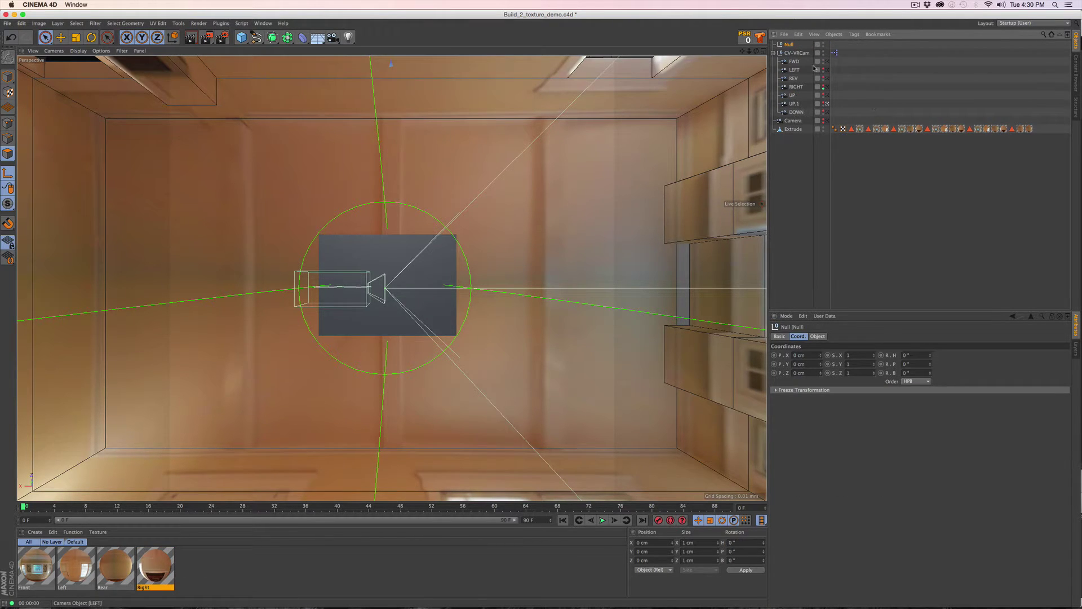
{"action": "left_click_drag", "start_coordinate": [794, 48], "coordinate": [795, 139]}
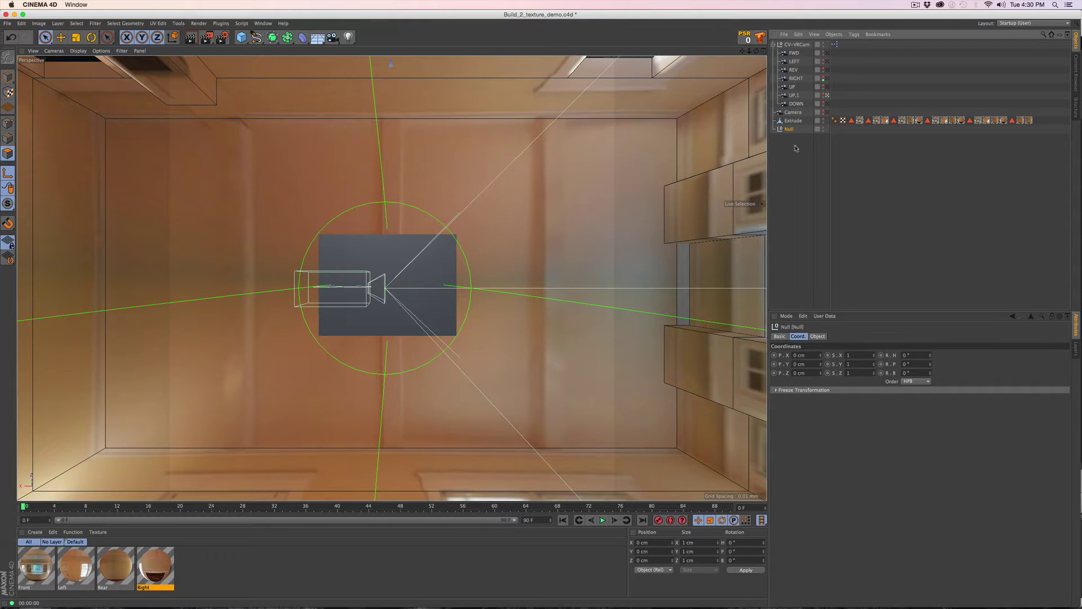
Try moving the ceiling's Right and Rear texture tags from Extrude onto the Null to reveal their coverage, undoing each move
{"action": "left_click", "coordinate": [977, 120]}
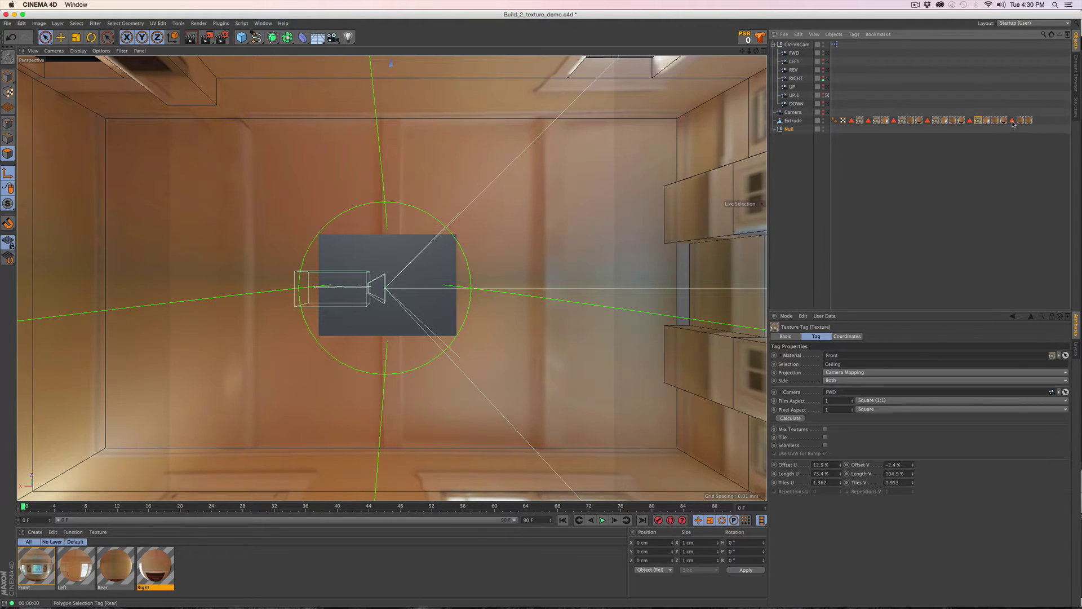
{"action": "left_click_drag", "start_coordinate": [1005, 123], "coordinate": [996, 131]}
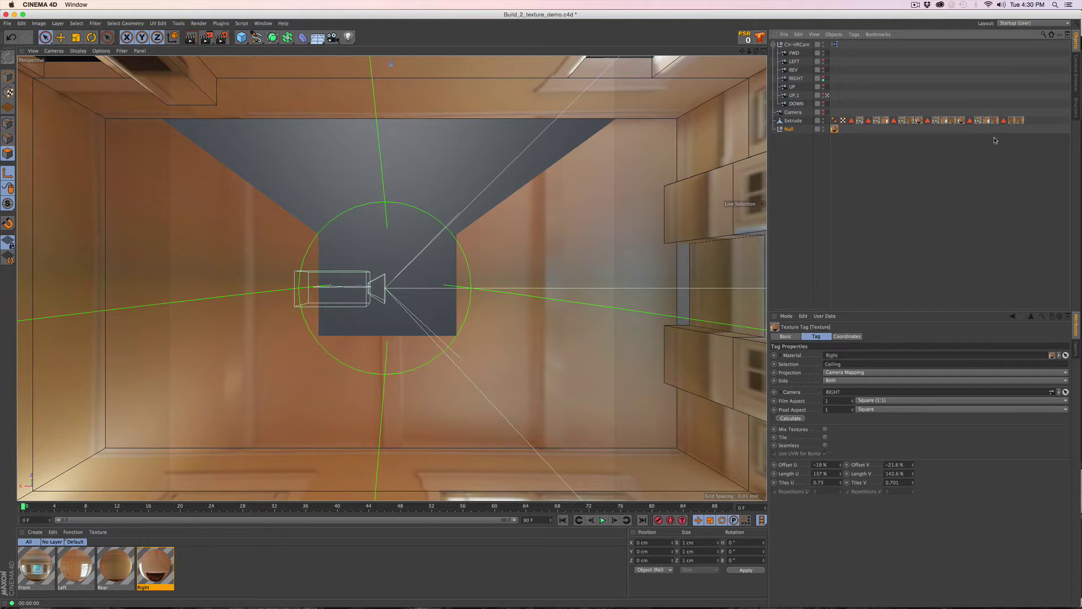
{"action": "key", "text": "super+z"}
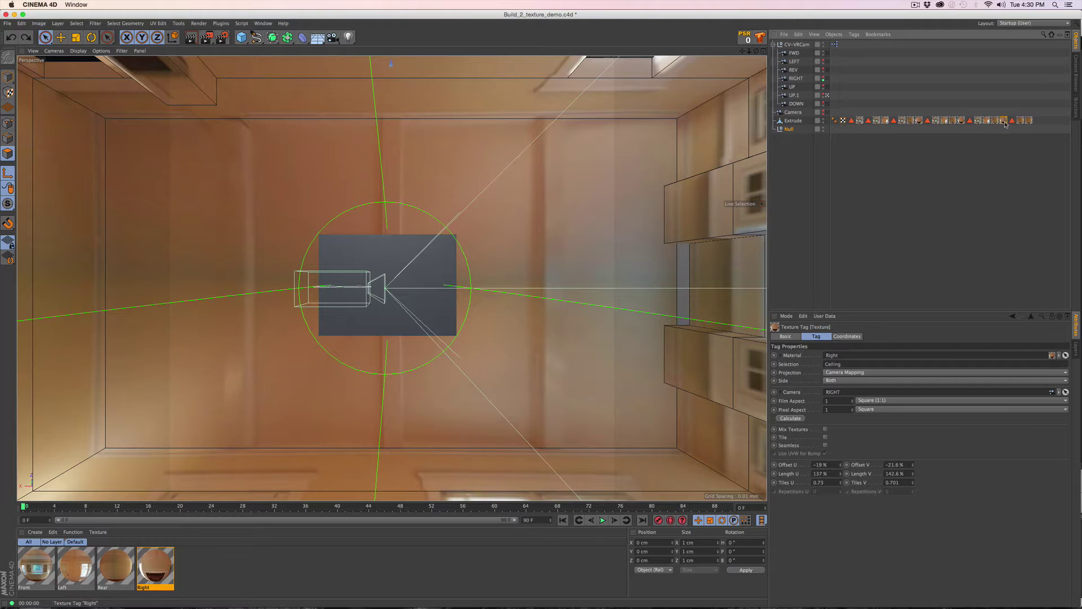
{"action": "mouse_move", "coordinate": [996, 121]}
{"action": "left_mouse_down"}
{"action": "mouse_move", "coordinate": [986, 130]}
{"action": "mouse_move", "coordinate": [980, 122]}
{"action": "mouse_move", "coordinate": [988, 130]}
{"action": "left_mouse_up"}
{"action": "key", "text": "super+z"}
{"action": "key", "text": "super+z"}
{"action": "key", "text": "super+z"}
Try shifting the U and V offsets of the ceiling's Front texture projection, undoing the changes
{"action": "left_click", "coordinate": [979, 121]}
{"action": "mouse_move", "coordinate": [841, 475]}
{"action": "left_mouse_down"}
{"action": "mouse_move", "coordinate": [855, 472]}
{"action": "mouse_move", "coordinate": [851, 489]}
{"action": "left_mouse_up"}
{"action": "key", "text": "super+z"}
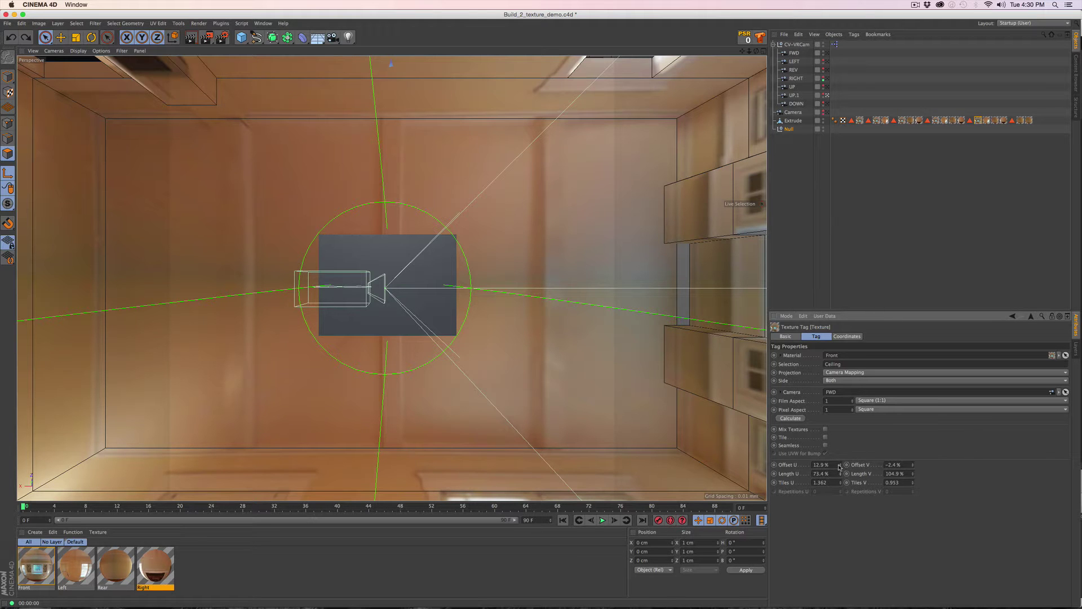
{"action": "left_click_drag", "start_coordinate": [840, 464], "coordinate": [846, 475]}
{"action": "key", "text": "super+z"}
{"action": "key", "text": "super+z"}
{"action": "left_click_drag", "start_coordinate": [913, 465], "coordinate": [912, 493]}
Try moving the floor's Front and Left texture tags onto the Null, and undo both moves
{"action": "left_click_drag", "start_coordinate": [936, 131], "coordinate": [939, 133]}
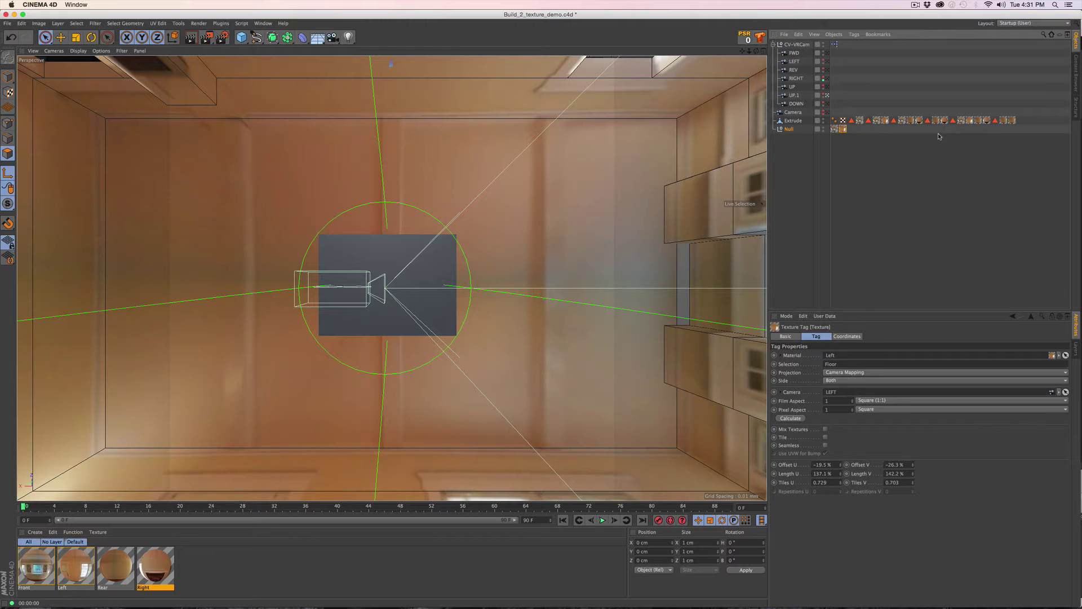
{"action": "key", "text": "super+z"}
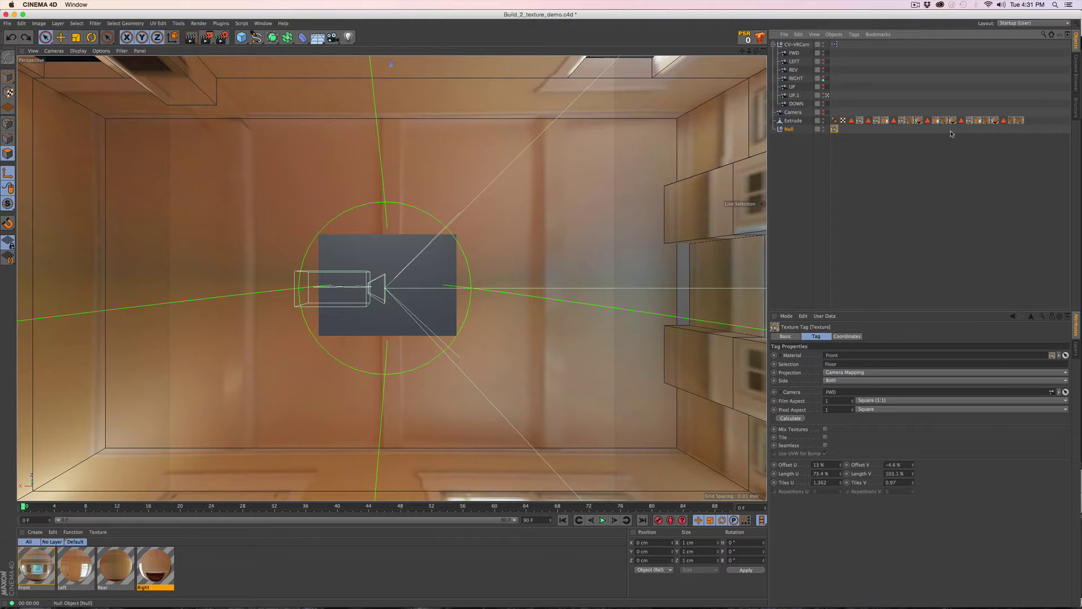
{"action": "key", "text": "super+z"}
Try moving the ceiling's Front and Rear texture tags onto the Null one at a time, undoing each move
{"action": "left_click_drag", "start_coordinate": [980, 121], "coordinate": [977, 137]}
{"action": "key", "text": "super+z"}
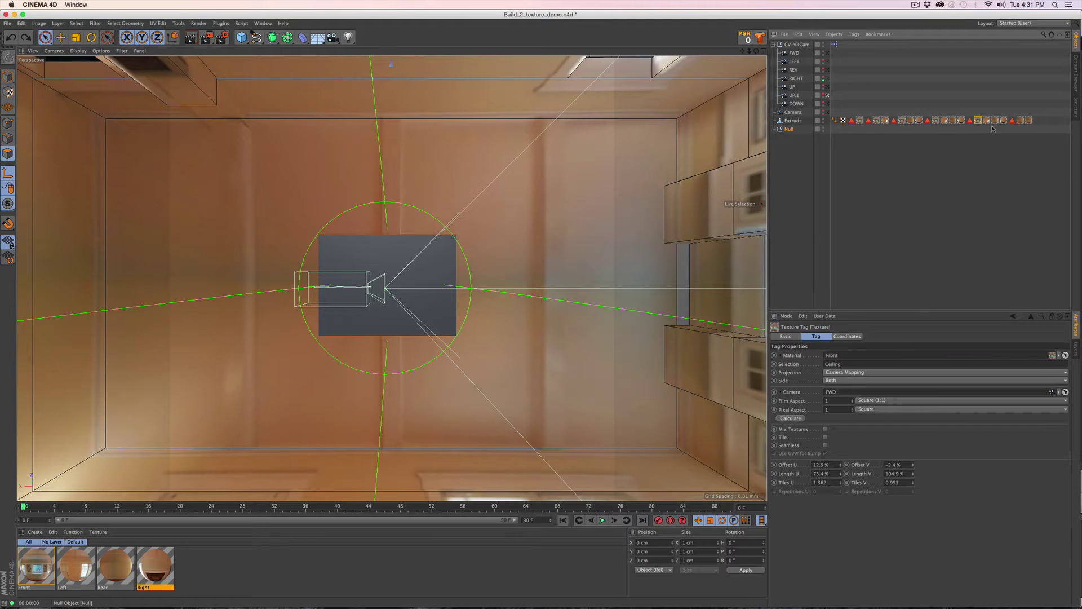
{"action": "left_click_drag", "start_coordinate": [1003, 121], "coordinate": [995, 135]}
{"action": "key", "text": "super+z"}
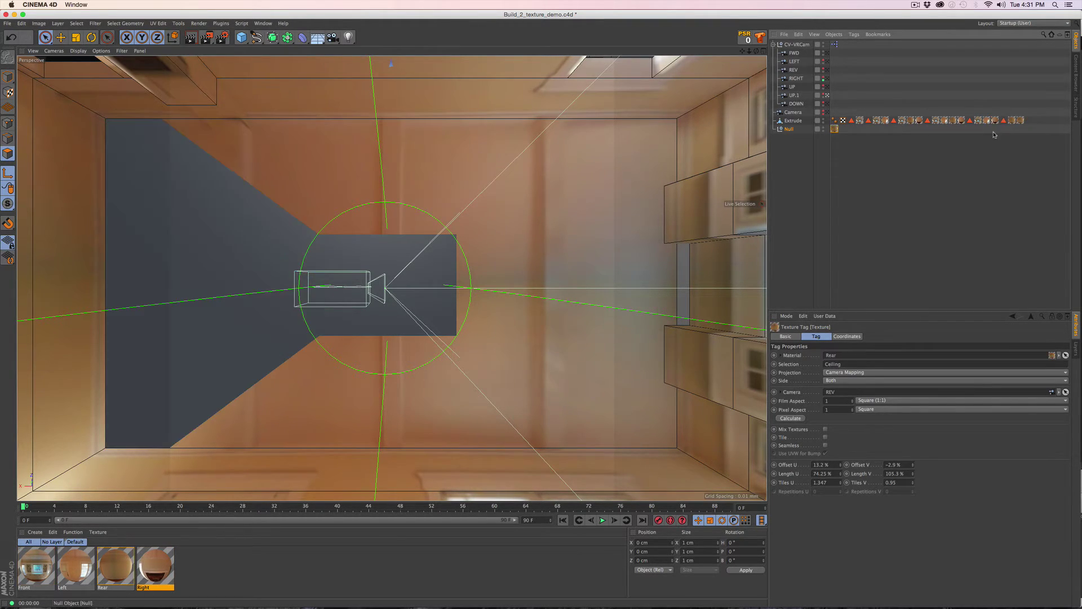
Undo the move of the ceiling's Rear texture tag from Extrude onto the Null
{"action": "key", "text": "super+z"}
{"action": "left_click", "coordinate": [1003, 120]}
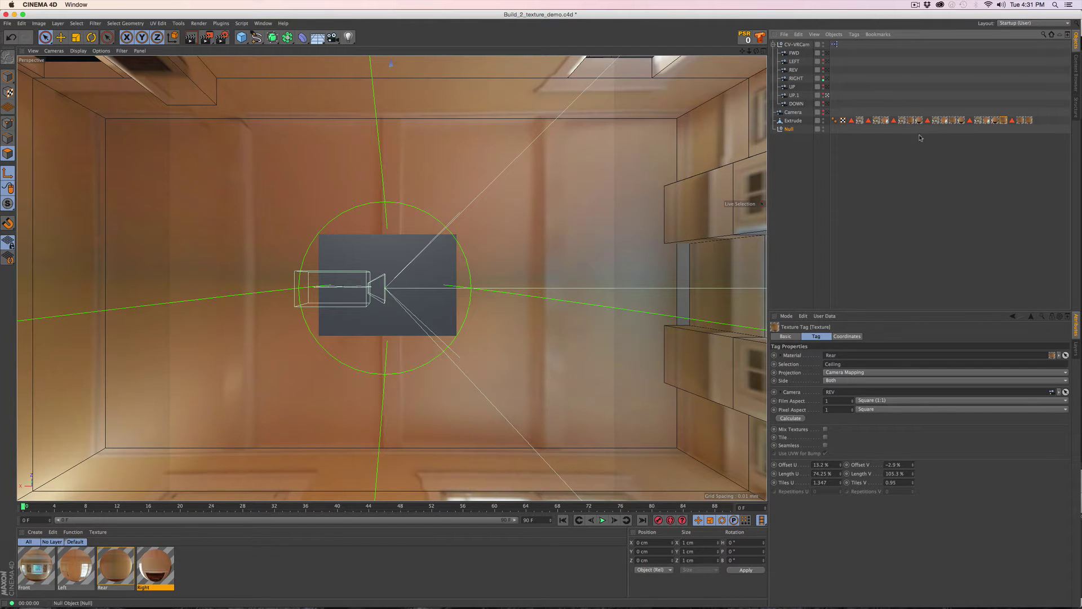
Examine Extrude's polygon selection tags and the texture tags grouped after them, from Left through Right, Floor, Ceiling and Rear
{"action": "left_click", "coordinate": [869, 120]}
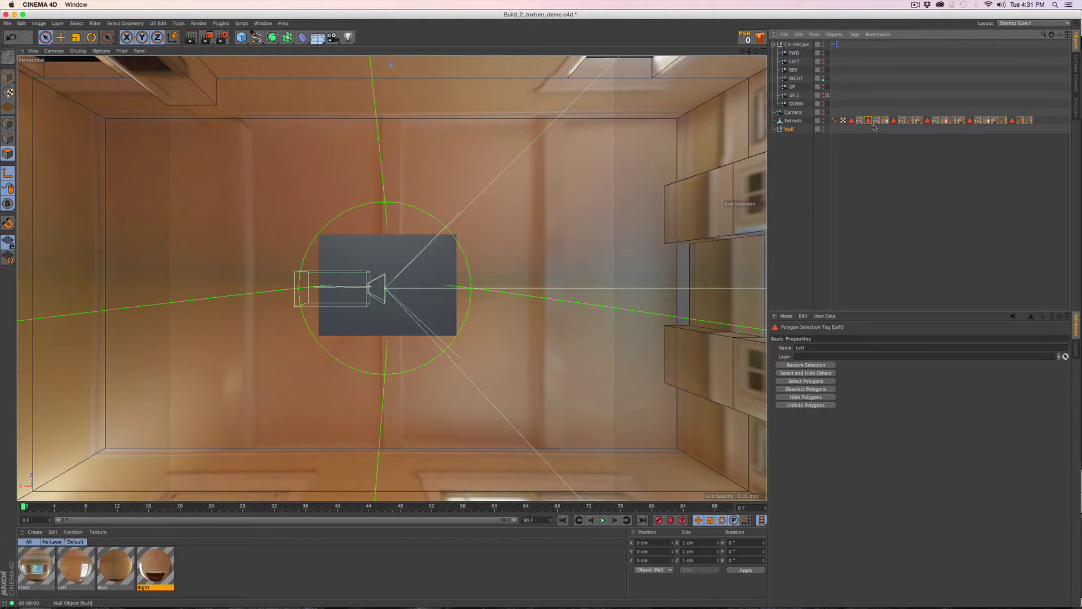
{"action": "left_click", "coordinate": [877, 122]}
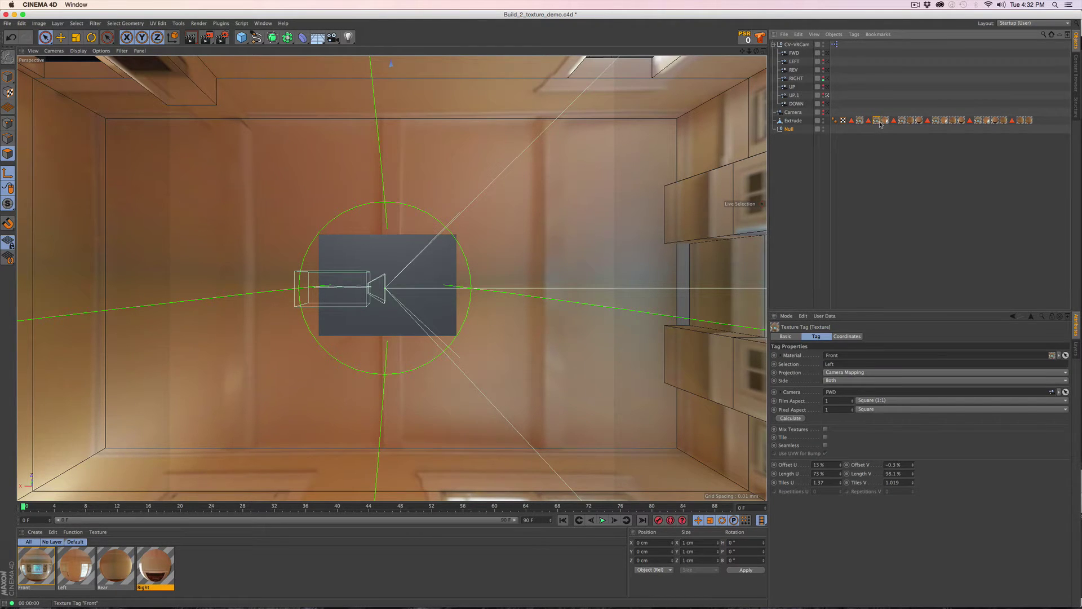
{"action": "left_click", "coordinate": [886, 122]}
{"action": "left_click", "coordinate": [894, 121]}
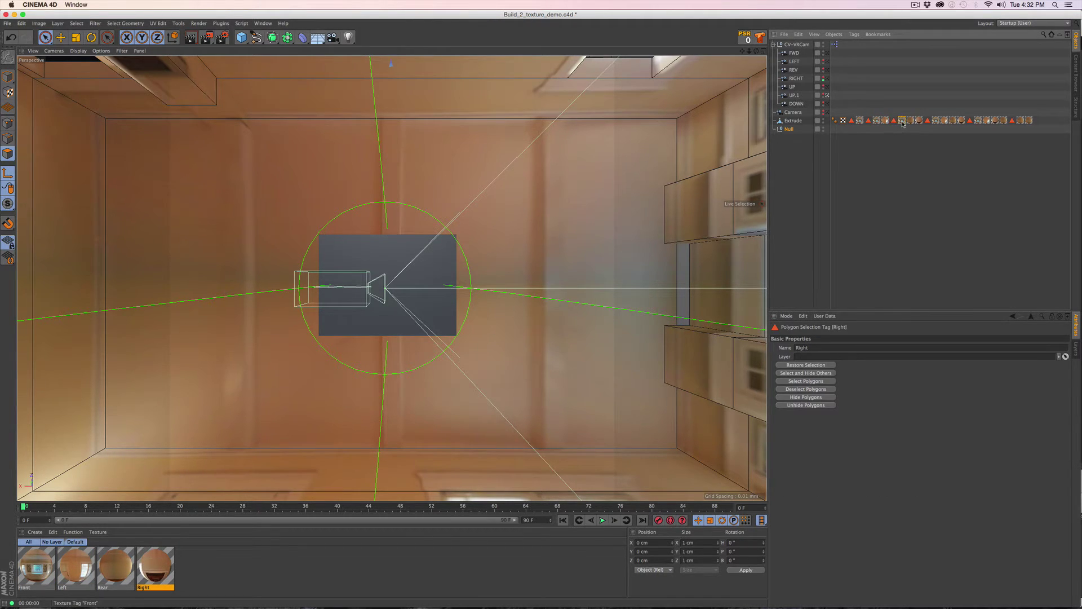
{"action": "left_click", "coordinate": [903, 121]}
{"action": "left_click", "coordinate": [911, 121]}
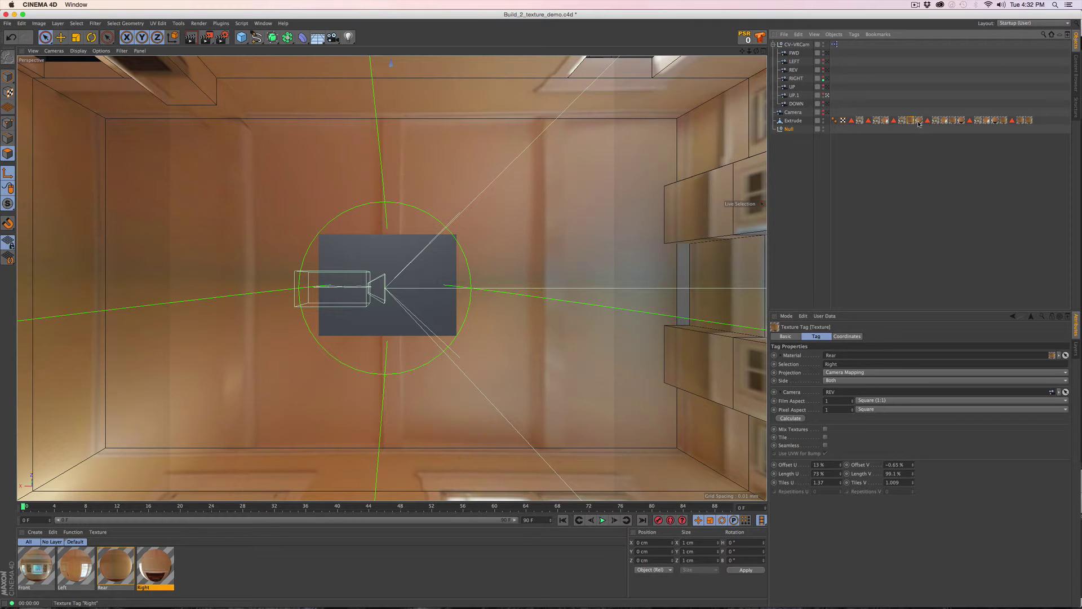
{"action": "left_click", "coordinate": [919, 121]}
{"action": "left_click", "coordinate": [936, 121]}
{"action": "left_click", "coordinate": [929, 122]}
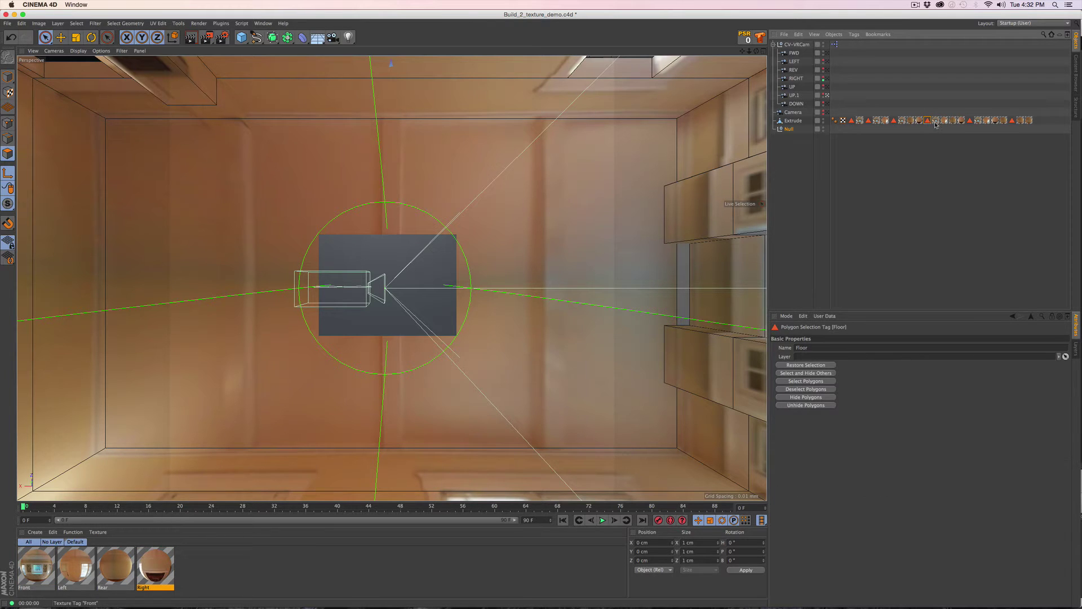
{"action": "left_click", "coordinate": [937, 121]}
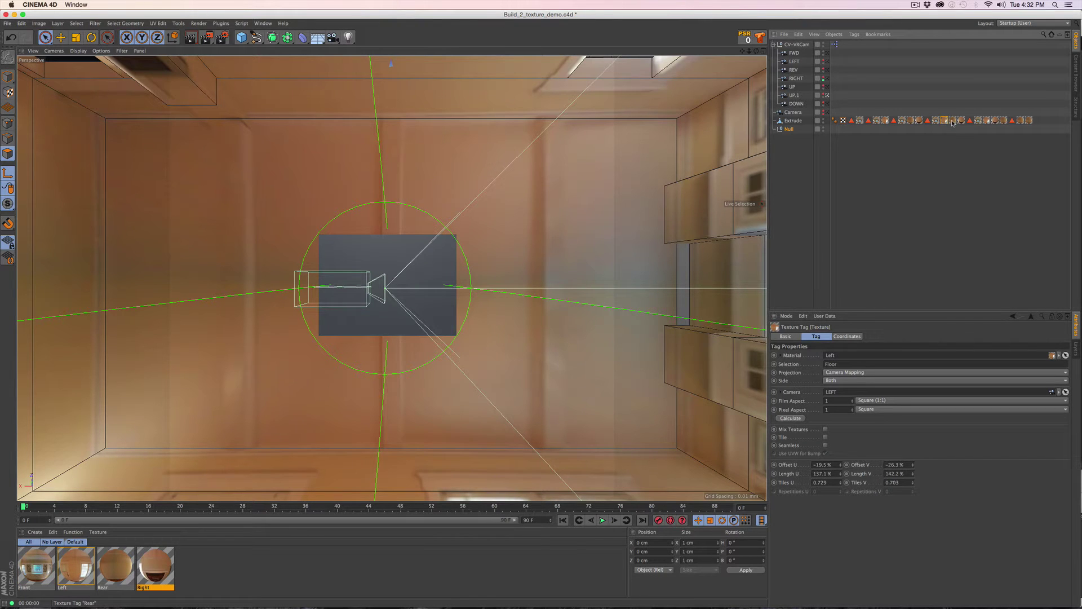
{"action": "left_click", "coordinate": [952, 121]}
{"action": "left_click", "coordinate": [962, 121]}
{"action": "left_click", "coordinate": [980, 121]}
{"action": "left_click", "coordinate": [1021, 121]}
{"action": "left_click", "coordinate": [1012, 121]}
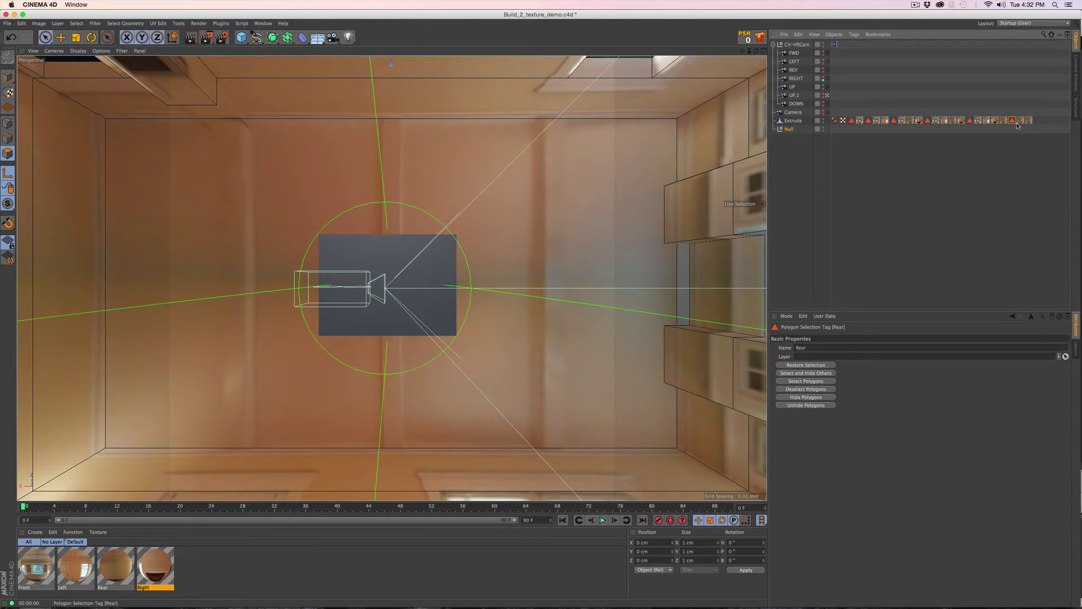
{"action": "left_click", "coordinate": [1020, 121]}
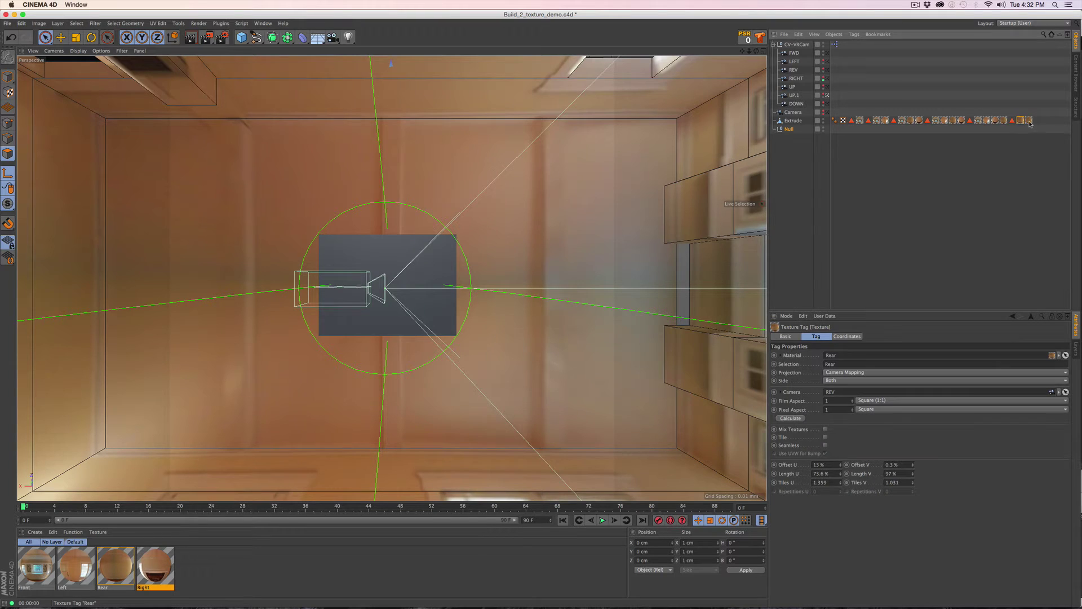
{"action": "left_click", "coordinate": [1029, 122]}
Move the Rear texture tag restricted to the Left selection into the Left wall's tag group on Extrude, placing it last there
{"action": "left_click", "coordinate": [903, 121]}
{"action": "left_click", "coordinate": [923, 121]}
{"action": "left_click", "coordinate": [903, 121]}
{"action": "left_click", "coordinate": [885, 122]}
{"action": "left_click", "coordinate": [904, 122]}
{"action": "left_click", "coordinate": [911, 123]}
{"action": "left_click", "coordinate": [920, 122]}
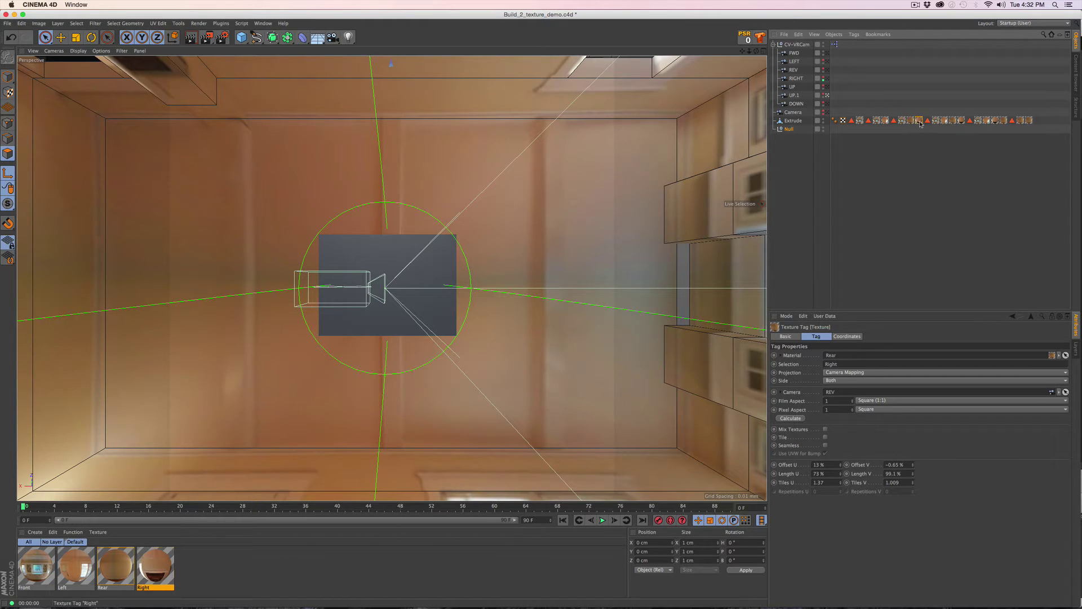
{"action": "left_click", "coordinate": [1029, 122]}
{"action": "left_click_drag", "start_coordinate": [1033, 124], "coordinate": [887, 127]}
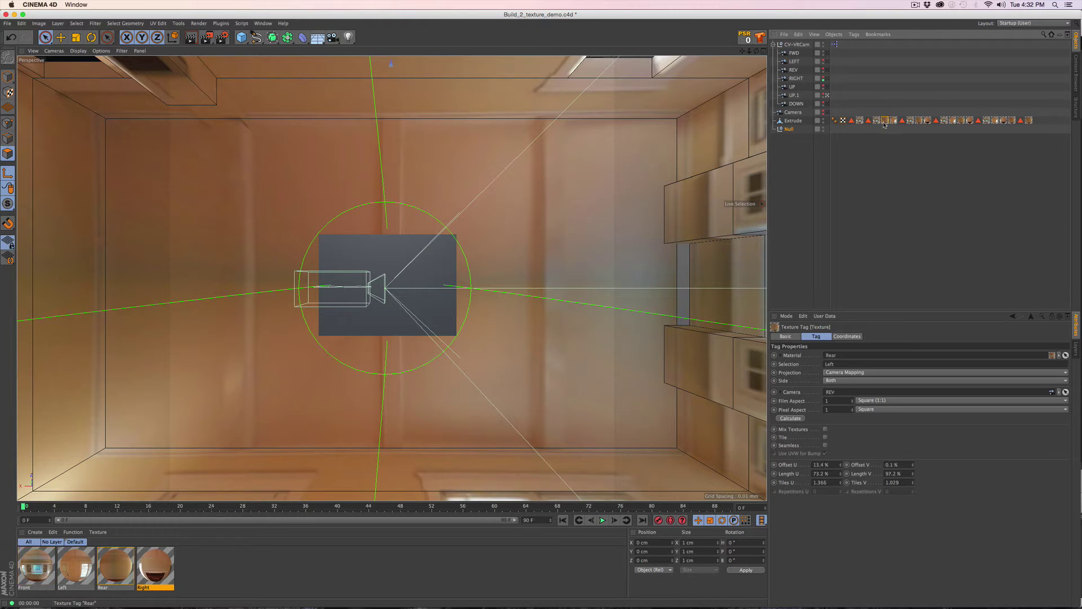
{"action": "left_click", "coordinate": [894, 121]}
{"action": "left_click_drag", "start_coordinate": [894, 122], "coordinate": [884, 127]}
Check the material and selection of each reordered texture tag on Extrude, from the Left wall's group to the Rear selection
{"action": "left_click", "coordinate": [877, 123]}
{"action": "left_click", "coordinate": [885, 123]}
{"action": "left_click", "coordinate": [894, 123]}
{"action": "left_click", "coordinate": [911, 122]}
{"action": "left_click", "coordinate": [920, 123]}
{"action": "left_click", "coordinate": [928, 124]}
{"action": "left_click", "coordinate": [946, 123]}
{"action": "left_click", "coordinate": [954, 123]}
{"action": "left_click", "coordinate": [962, 123]}
{"action": "left_click", "coordinate": [970, 123]}
{"action": "left_click", "coordinate": [987, 122]}
{"action": "left_click", "coordinate": [1004, 123]}
{"action": "left_click", "coordinate": [1022, 122]}
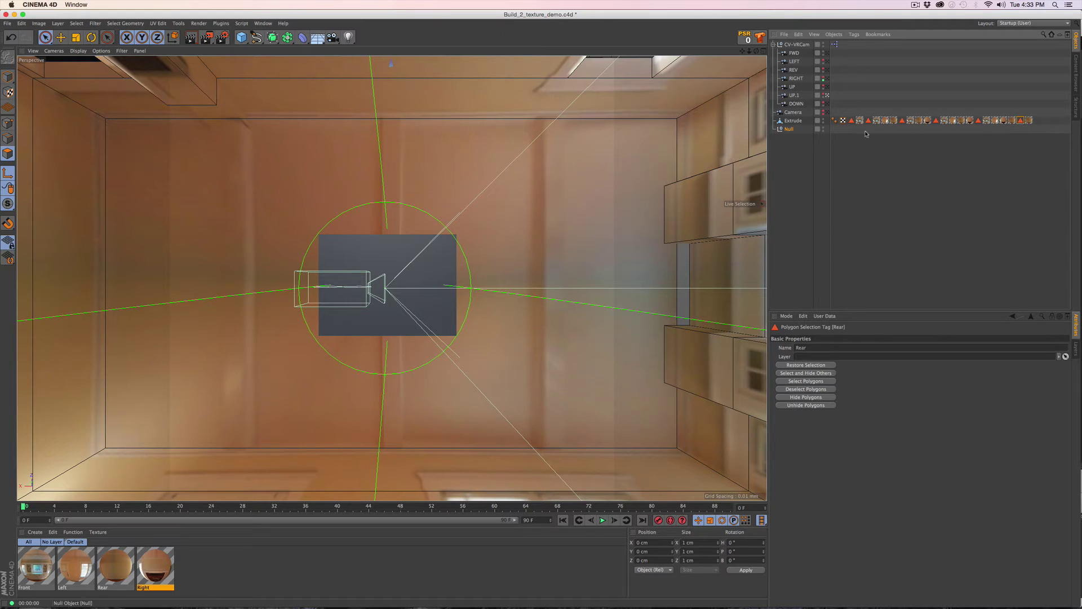
Review the polygon selection tags that head each tag group on Extrude, and inspect the ceiling's Right texture tag
{"action": "left_click", "coordinate": [851, 121]}
{"action": "left_click", "coordinate": [868, 121]}
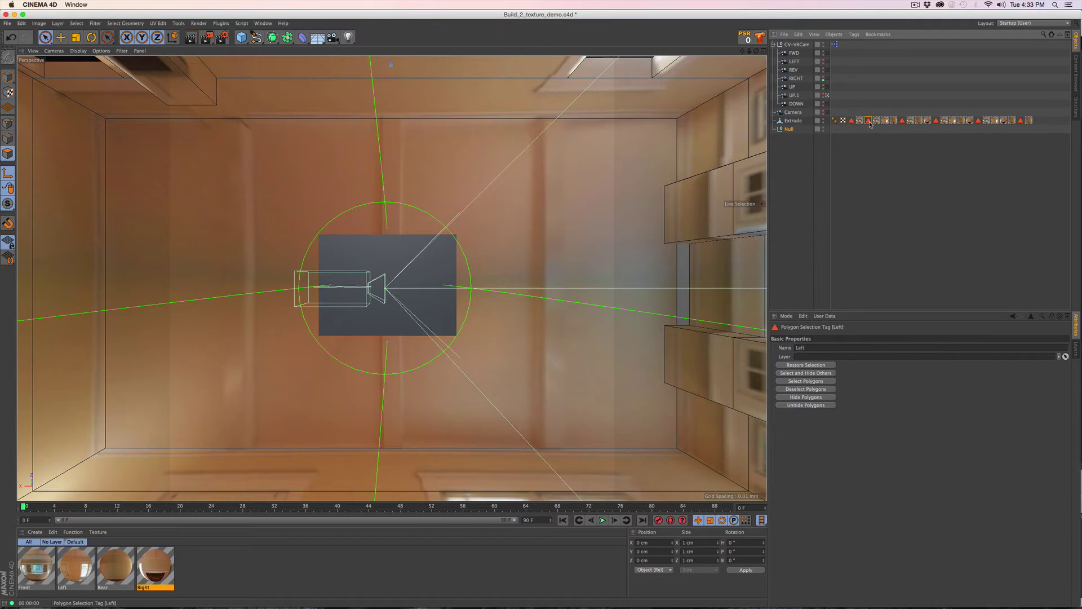
{"action": "left_click", "coordinate": [902, 120]}
{"action": "left_click", "coordinate": [936, 121]}
{"action": "left_click", "coordinate": [979, 120]}
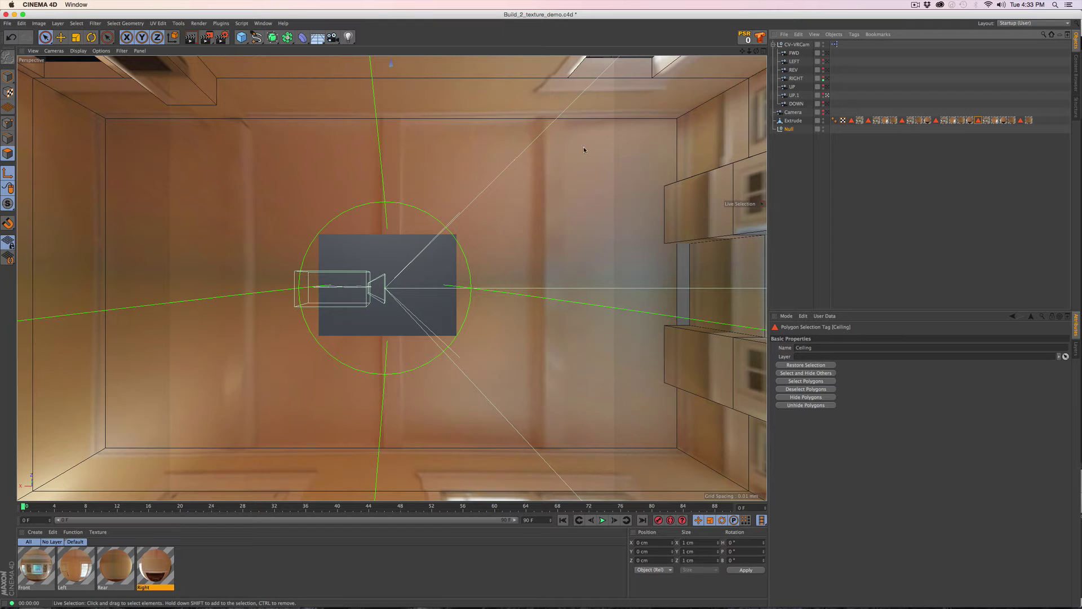
{"action": "left_click", "coordinate": [936, 121]}
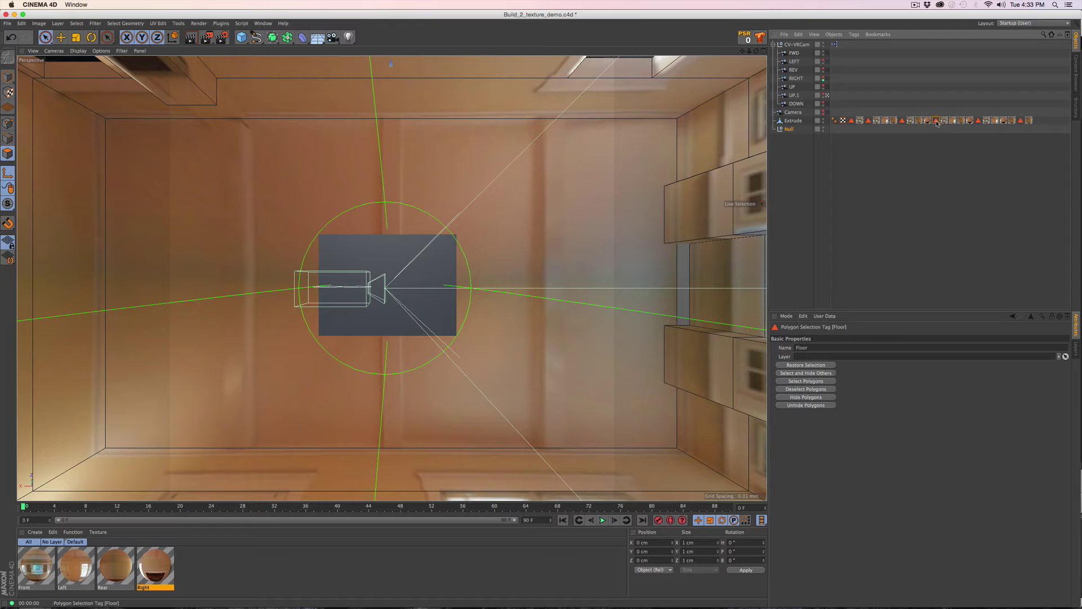
{"action": "left_click", "coordinate": [902, 120]}
{"action": "left_click", "coordinate": [1001, 129]}
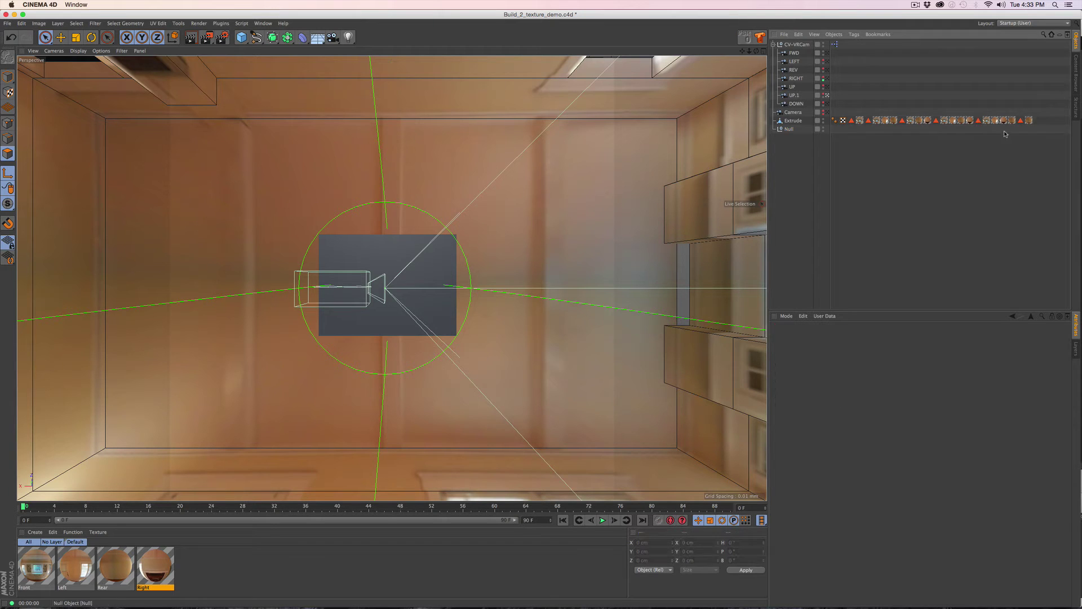
{"action": "left_click", "coordinate": [1004, 121]}
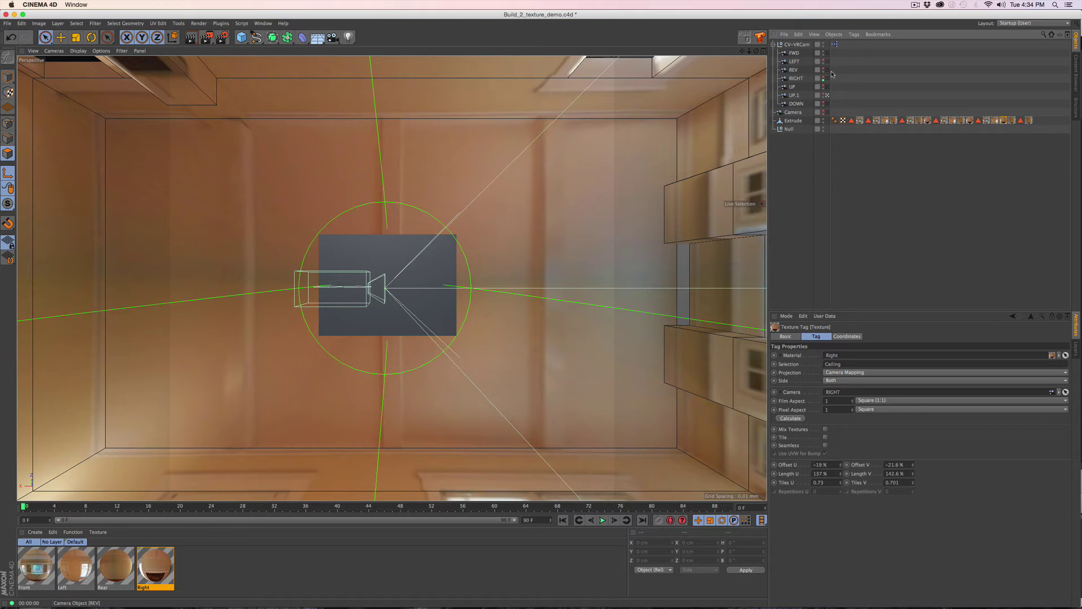
Look through the UP camera and duplicate the Right material, naming the copy Up
{"action": "left_click", "coordinate": [826, 87]}
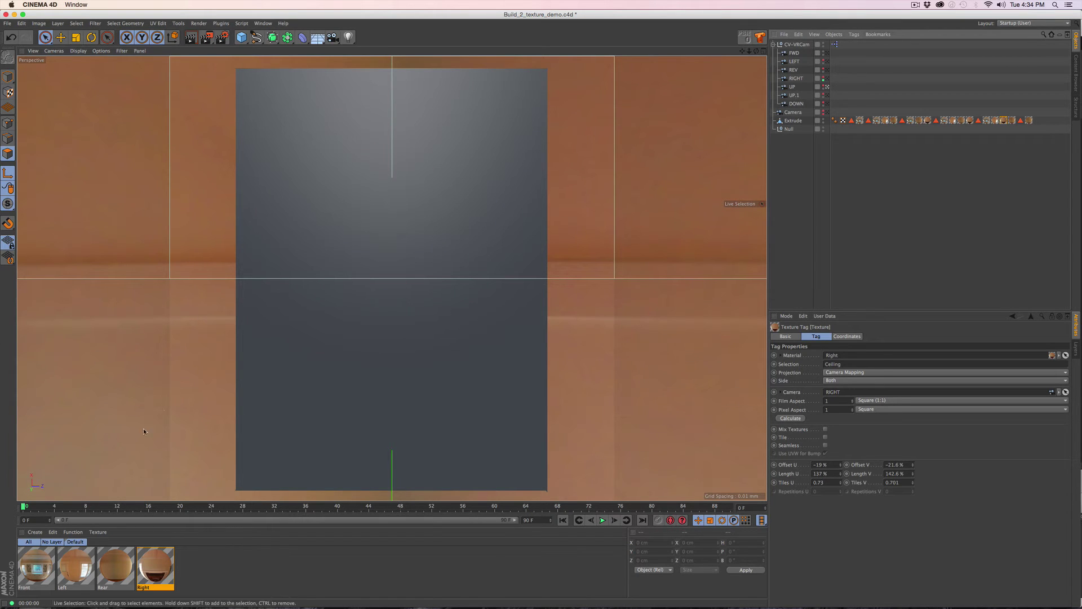
{"action": "left_click", "coordinate": [146, 570]}
{"action": "left_click_drag", "start_coordinate": [174, 563], "coordinate": [203, 571], "text": "ctrl"}
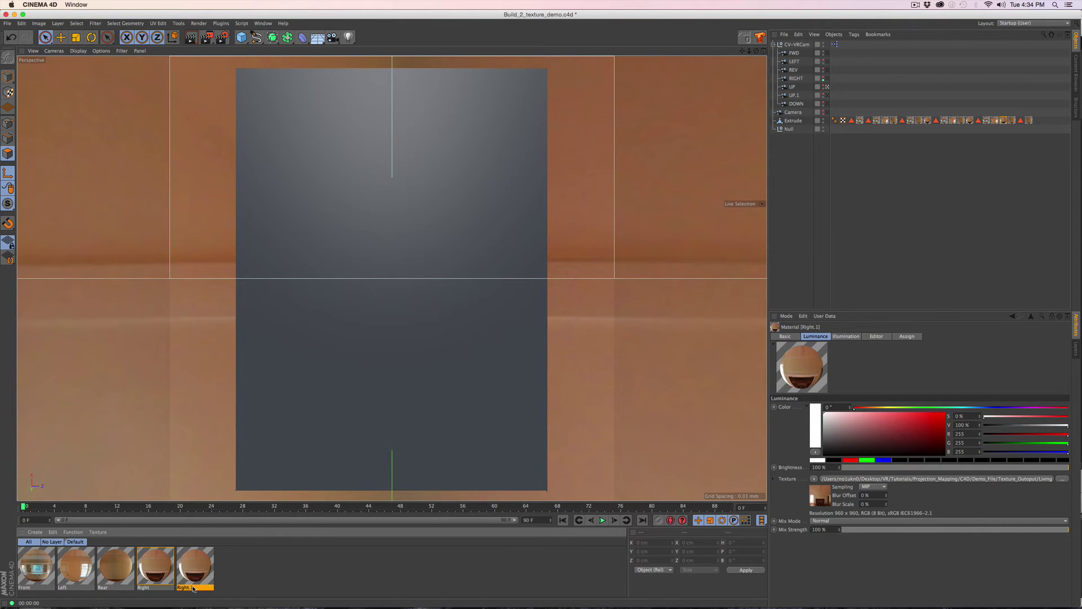
{"action": "double_click", "coordinate": [205, 588]}
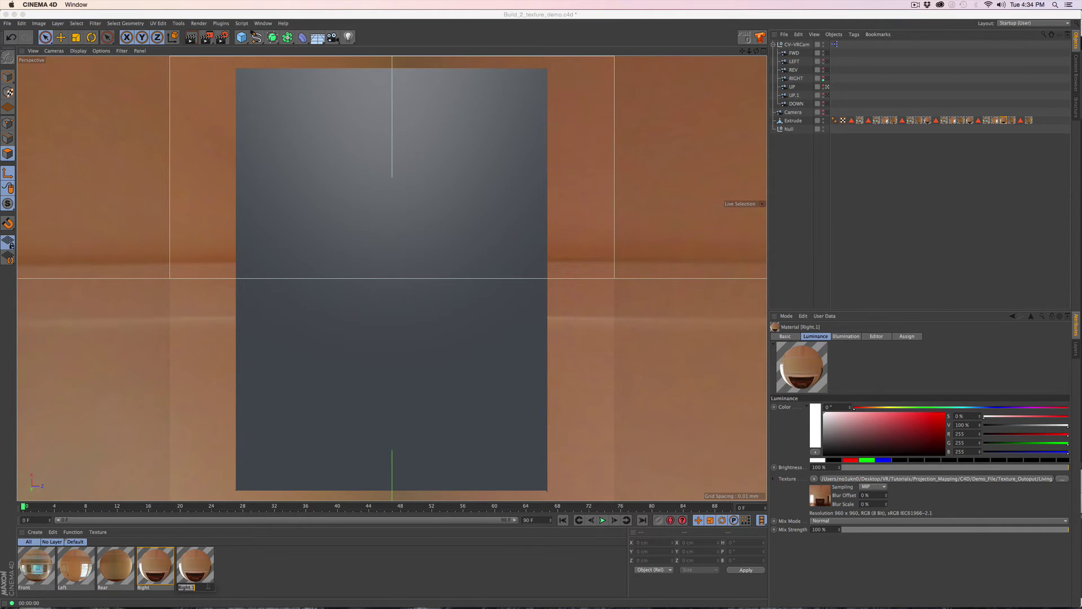
{"action": "type", "text": "Up"}
{"action": "key", "text": "Return"}
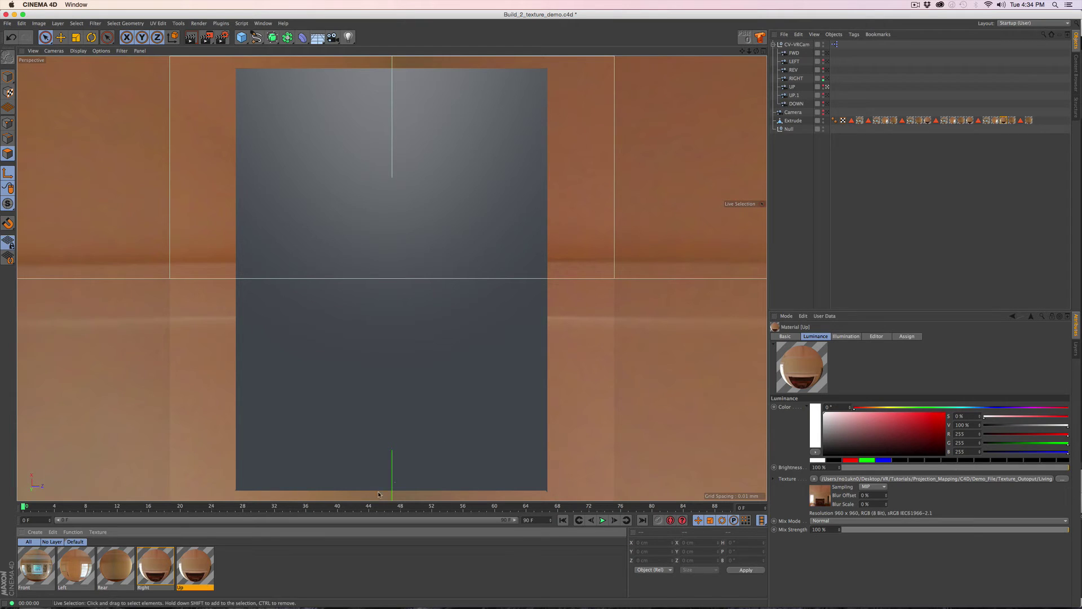
Apply the Up material to Extrude's Ceiling polygon selection and place its texture tag at the end of the ceiling's tag group
{"action": "left_click", "coordinate": [903, 120]}
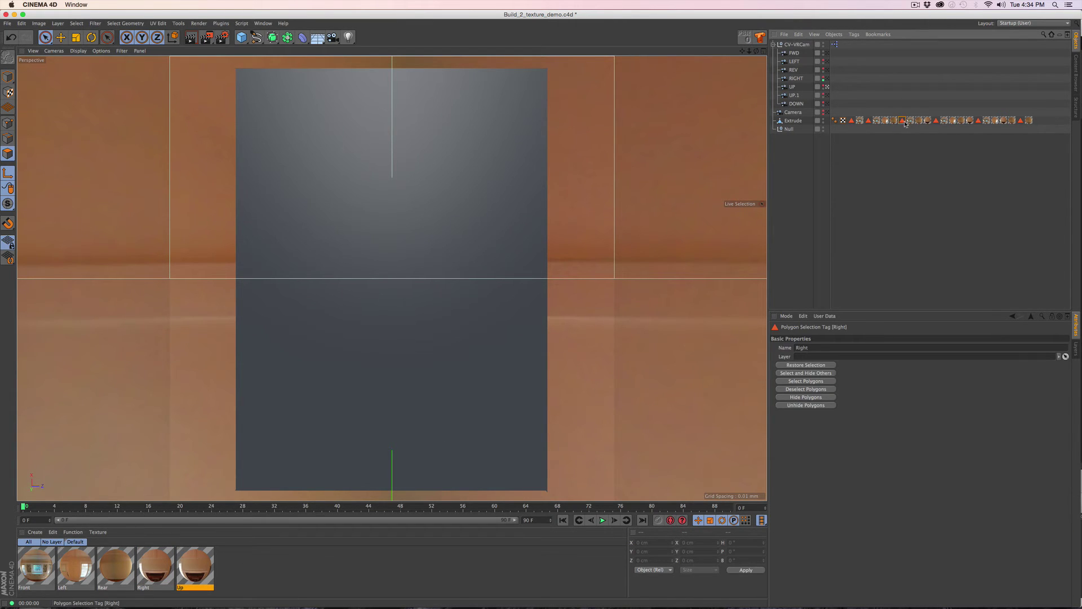
{"action": "left_click", "coordinate": [937, 121]}
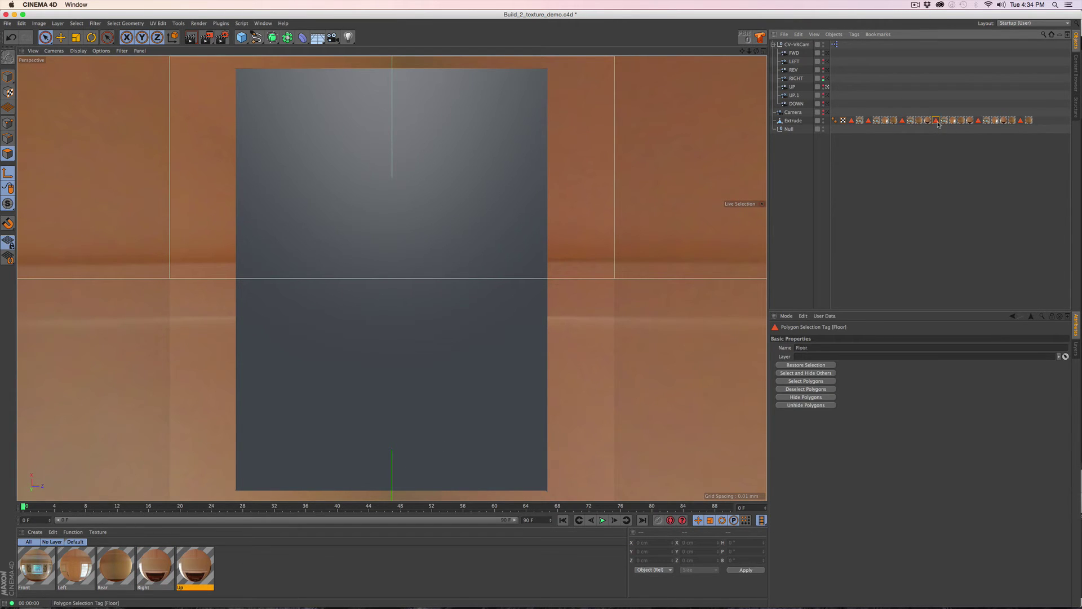
{"action": "left_click", "coordinate": [978, 120]}
{"action": "double_click", "coordinate": [978, 121]}
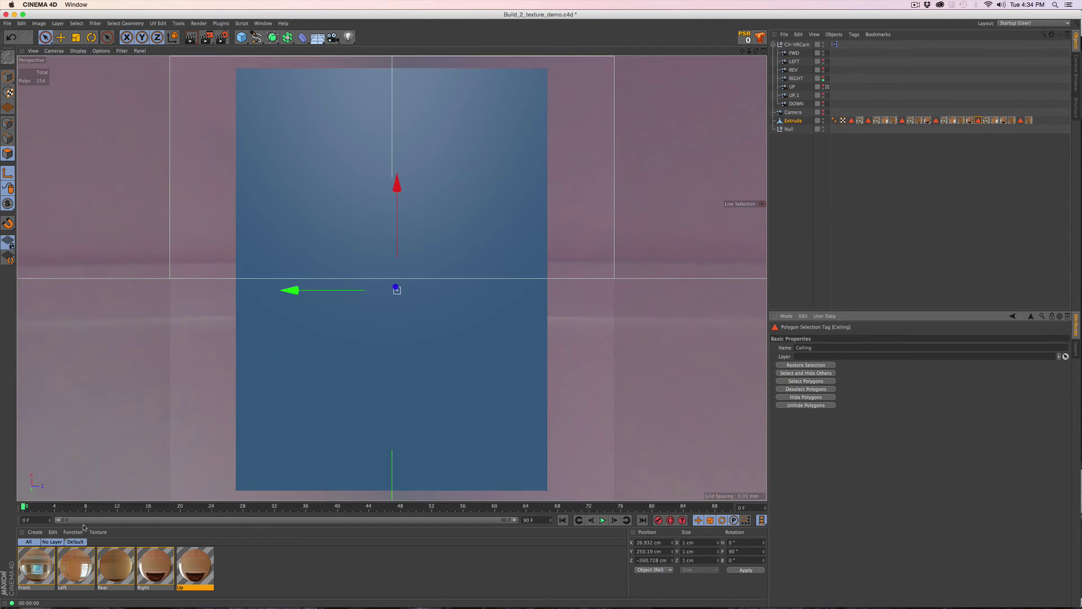
{"action": "left_click_drag", "start_coordinate": [207, 567], "coordinate": [369, 355]}
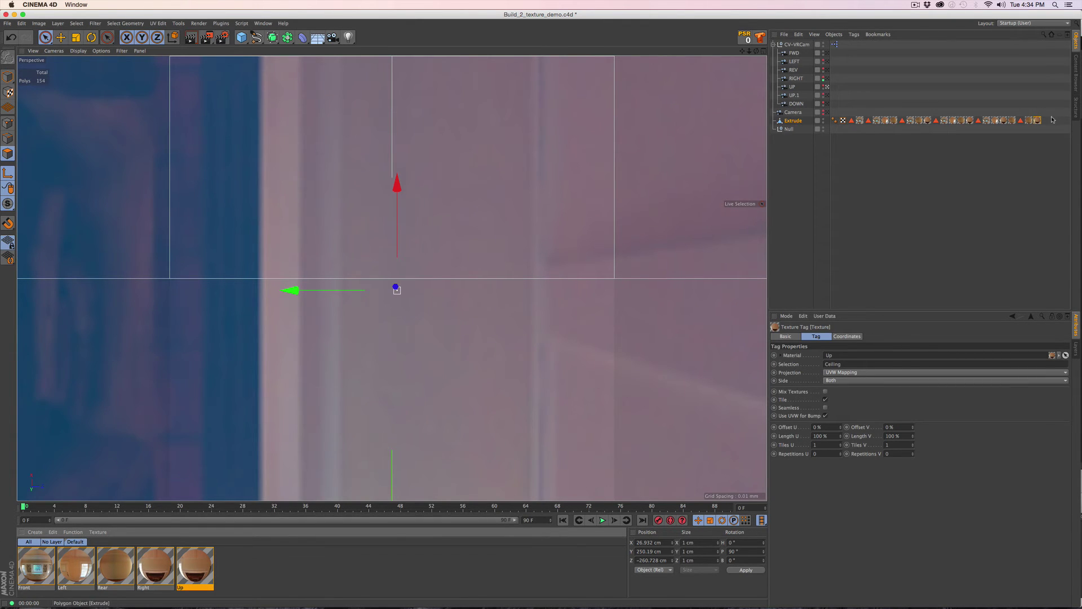
{"action": "left_click_drag", "start_coordinate": [1041, 121], "coordinate": [1015, 125]}
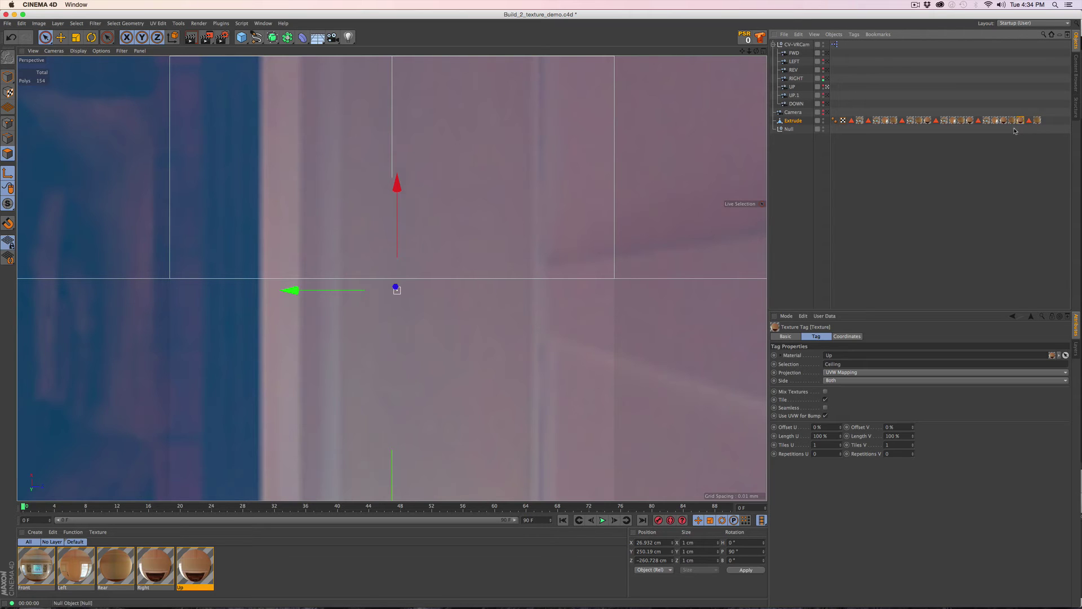
{"action": "left_click", "coordinate": [979, 124]}
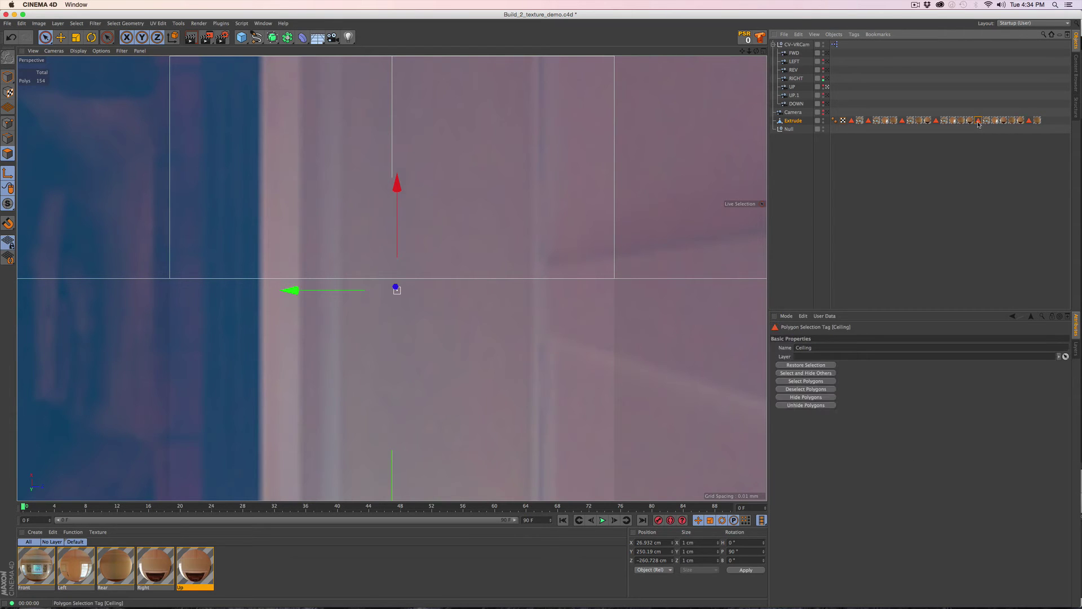
Load LR_Up.png from the LivingRoom2 folder as the Up material's luminance texture
{"action": "left_click", "coordinate": [1021, 121]}
{"action": "double_click", "coordinate": [1021, 121]}
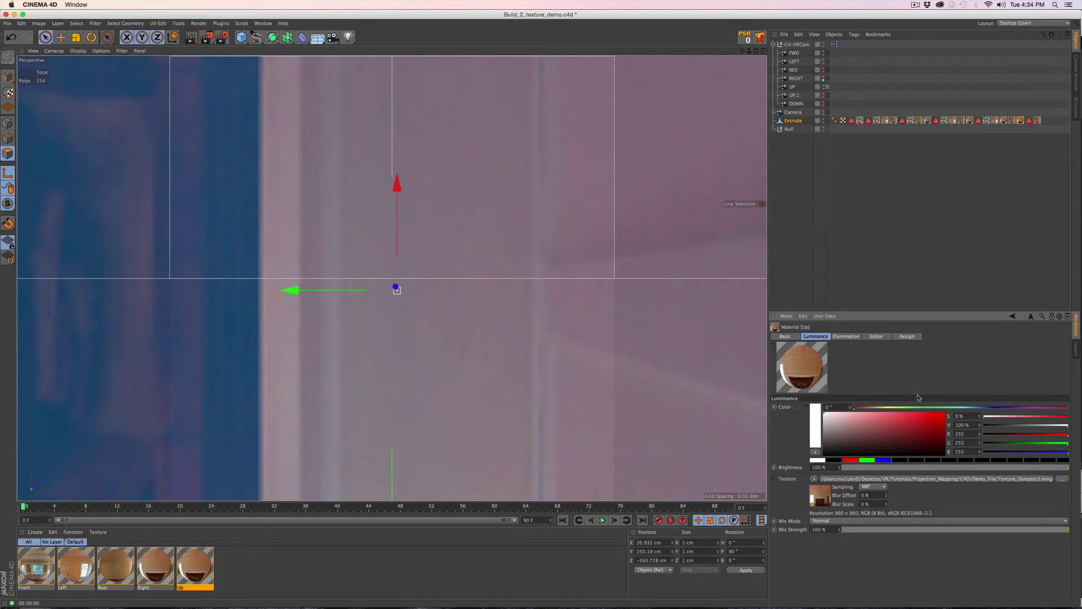
{"action": "left_click", "coordinate": [1062, 479]}
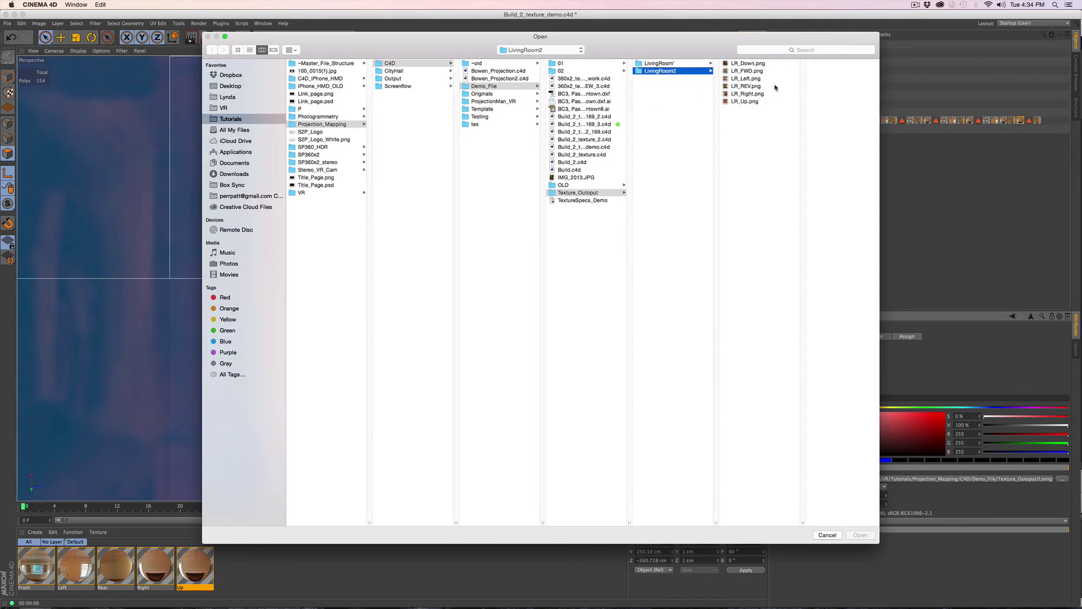
{"action": "left_click", "coordinate": [747, 102]}
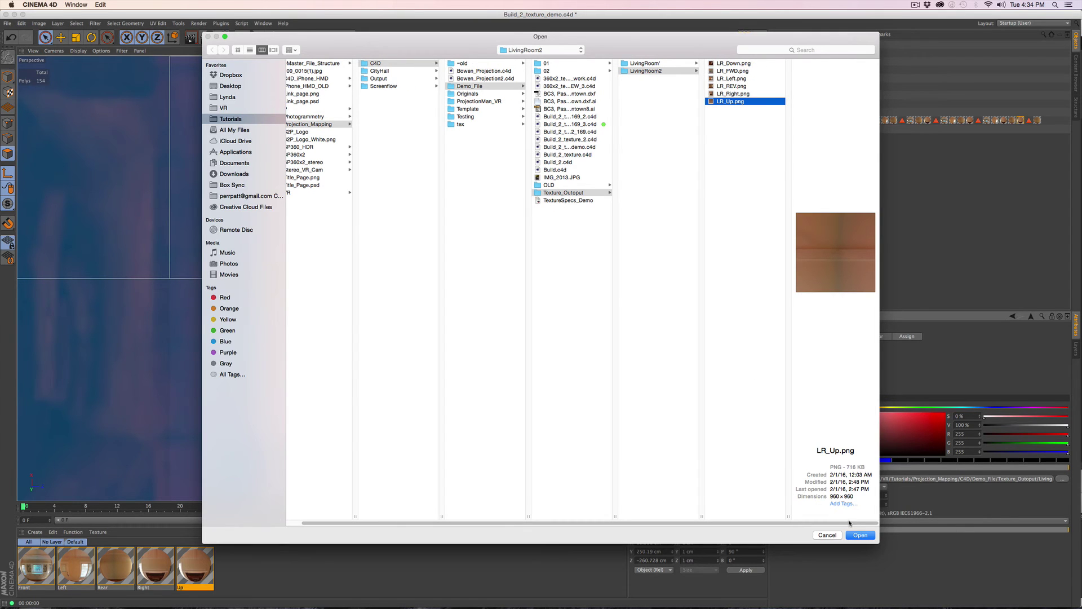
{"action": "left_click", "coordinate": [859, 535]}
{"action": "left_click", "coordinate": [571, 200]}
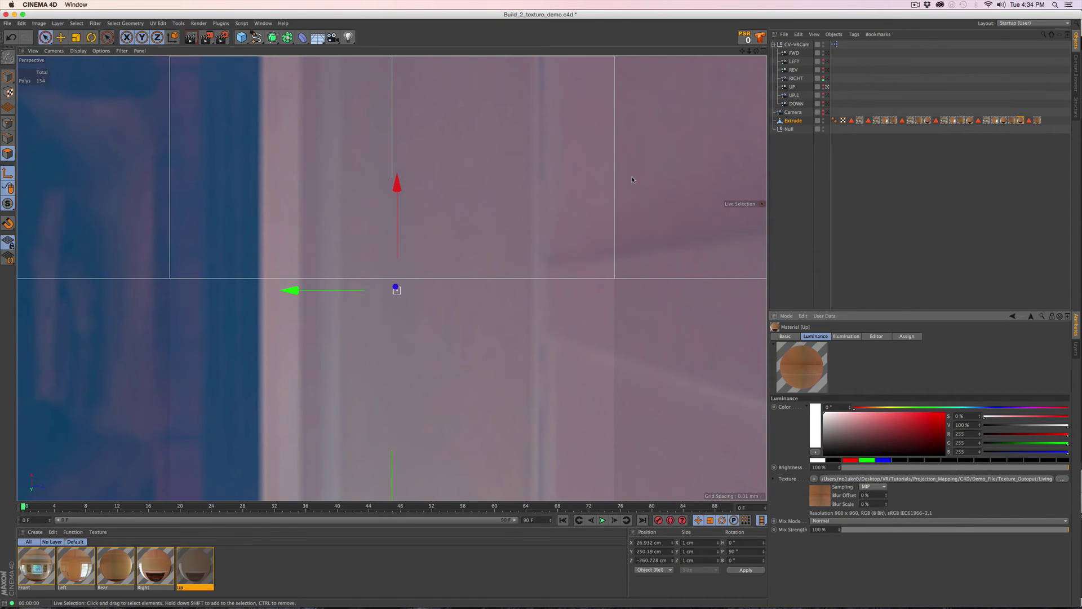
Set the projection of the ceiling's Up texture tag to Camera Mapping
{"action": "left_click", "coordinate": [1021, 121]}
{"action": "double_click", "coordinate": [1020, 121]}
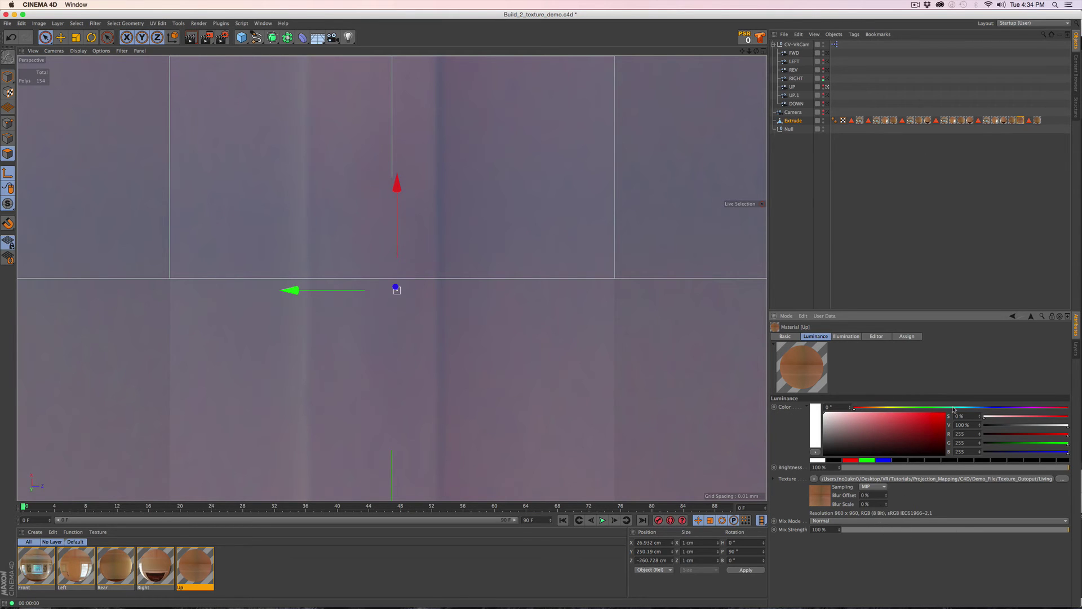
{"action": "left_click", "coordinate": [1021, 121]}
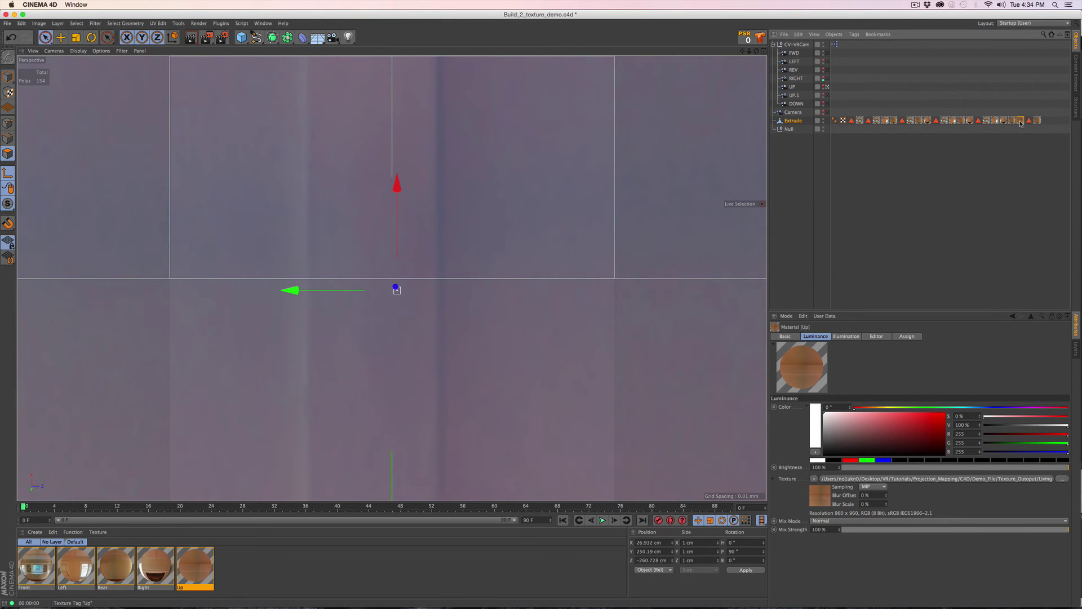
{"action": "left_click", "coordinate": [868, 373]}
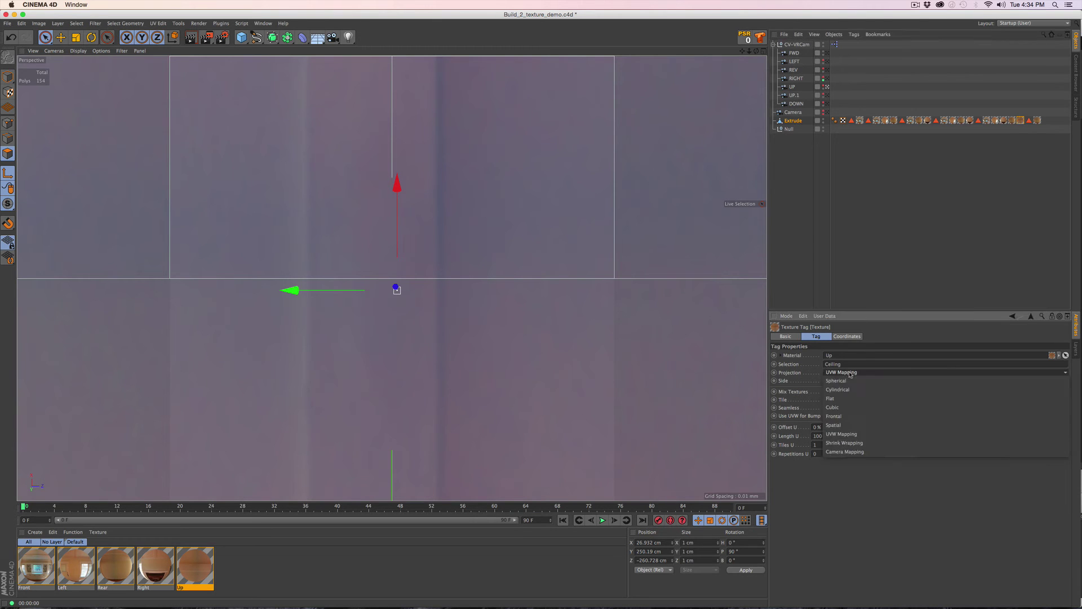
{"action": "left_click", "coordinate": [875, 452]}
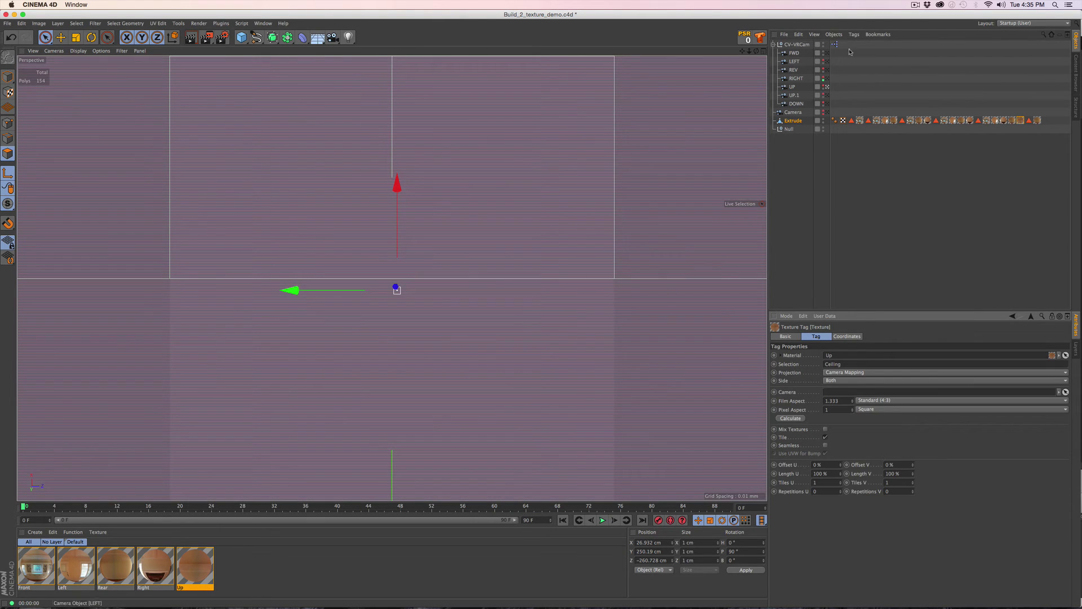
Assign the UP camera to the ceiling's Up texture tag, set its film aspect to Square (1:1) and turn off tiling
{"action": "left_click_drag", "start_coordinate": [793, 87], "coordinate": [832, 394]}
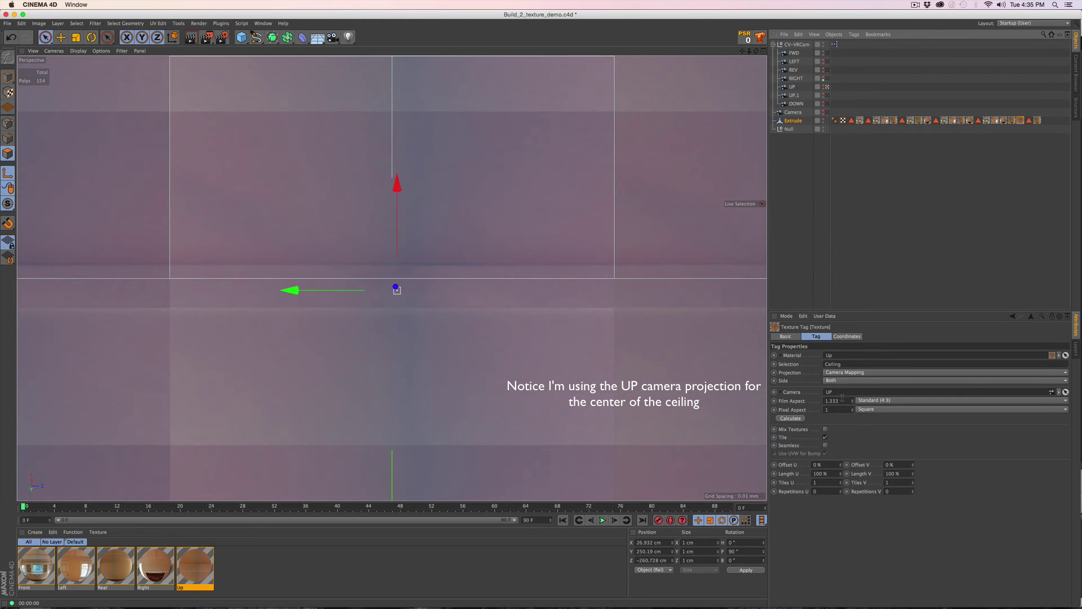
{"action": "left_click", "coordinate": [870, 405]}
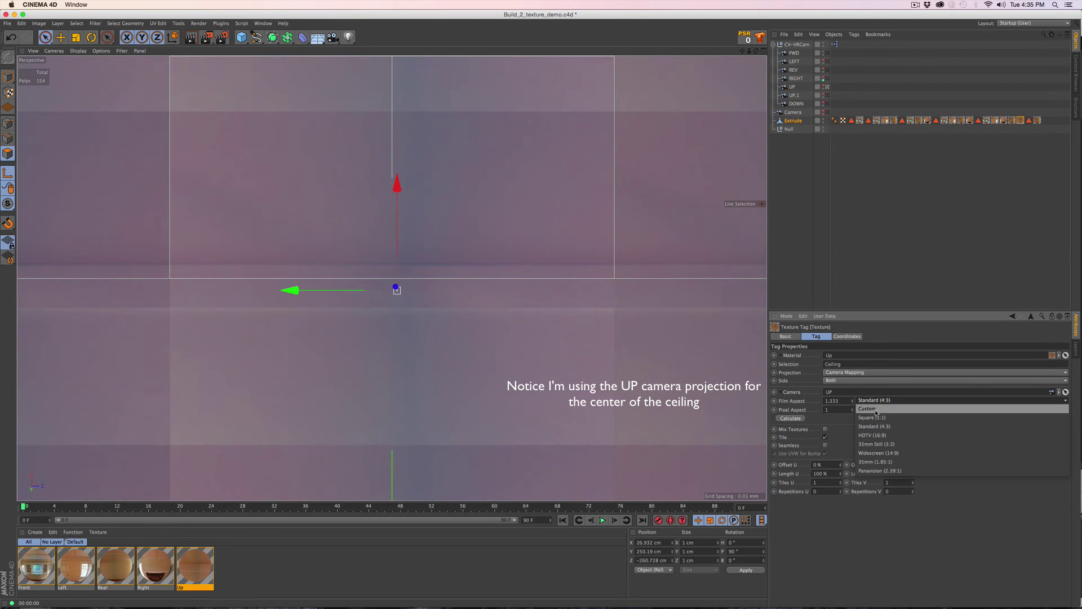
{"action": "left_click", "coordinate": [878, 418]}
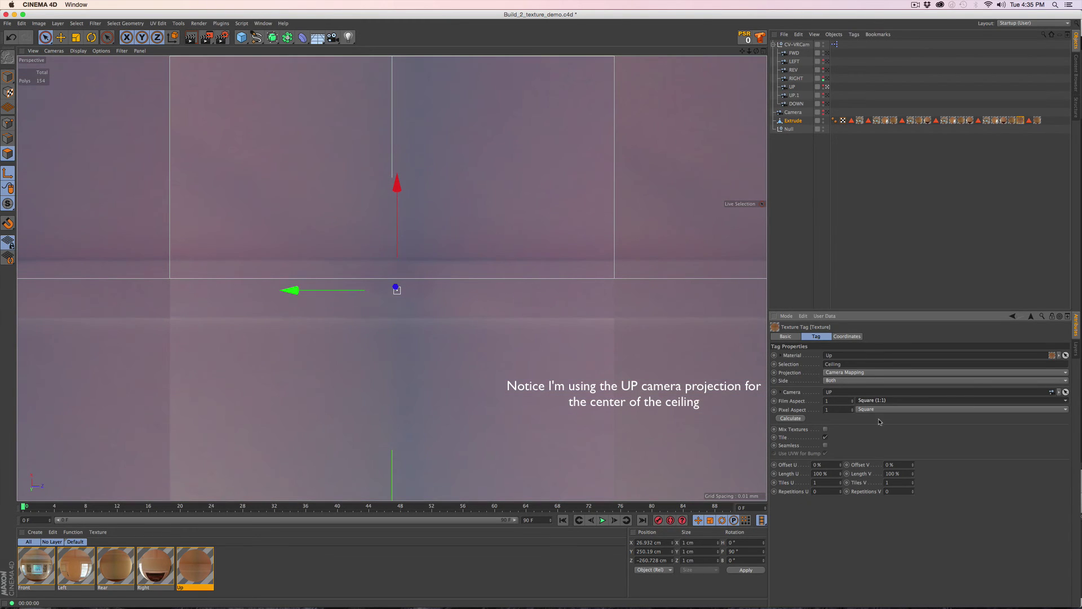
{"action": "left_click", "coordinate": [825, 438]}
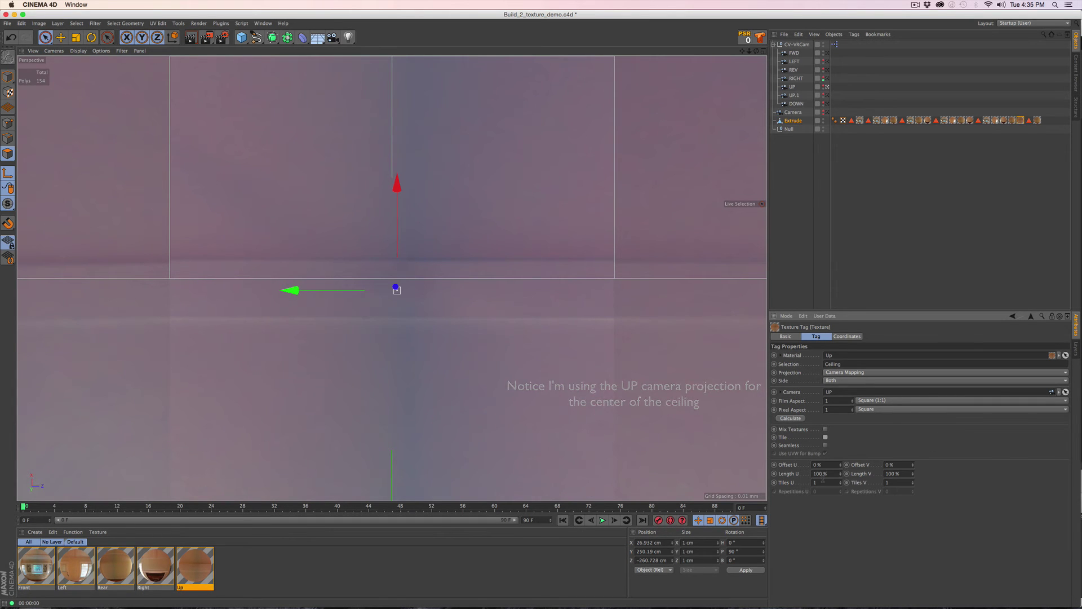
Set the Up texture tag's Offset U to 14.8%, Offset V to 2.7%, Length U to 70.3% and Length V to 95.2%
{"action": "double_click", "coordinate": [832, 466]}
{"action": "type", "text": "14.8"}
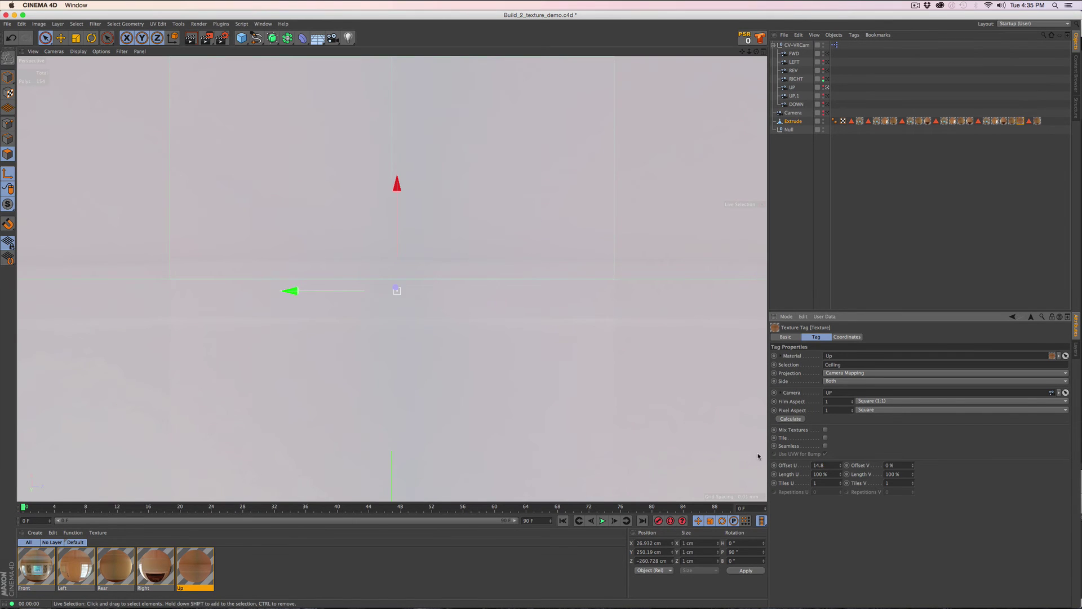
{"action": "key", "text": "Tab"}
{"action": "type", "text": "2.7"}
{"action": "key", "text": "Tab"}
{"action": "type", "text": "70.3"}
{"action": "key", "text": "Tab"}
{"action": "type", "text": "95.2"}
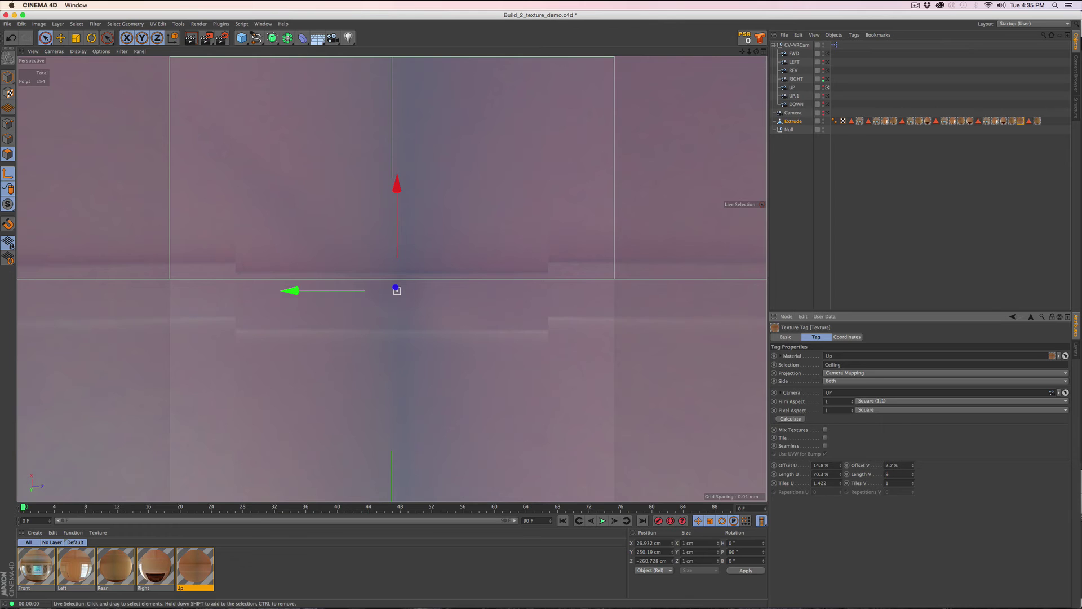
{"action": "key", "text": "Return"}
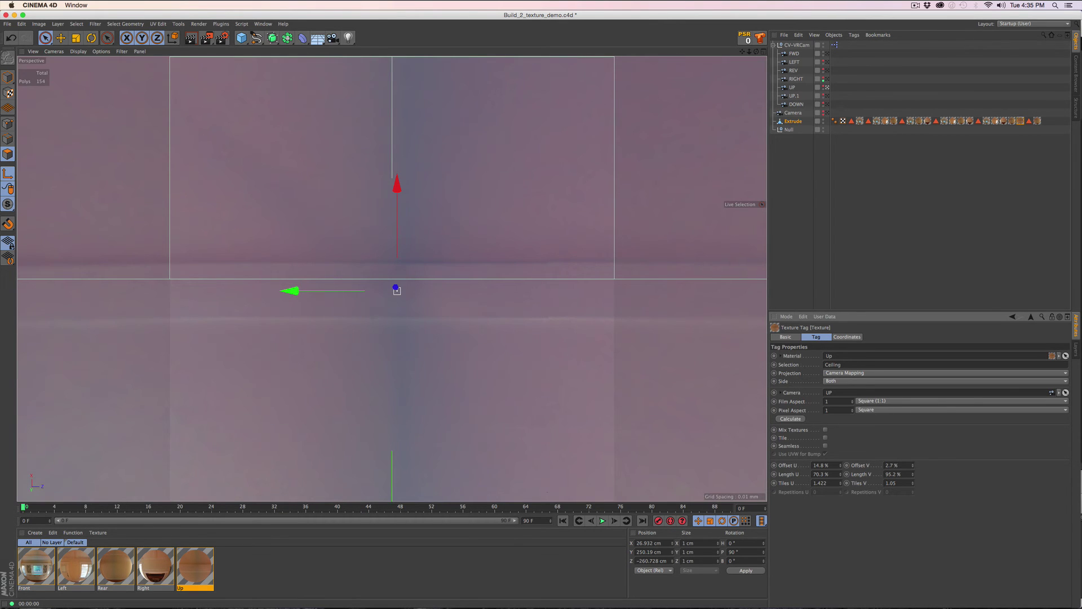
Check the ceiling projection by rendering the UP and UP.1 views and looking through the FWD, LEFT, REV and RIGHT cameras
{"action": "key", "text": "super+r"}
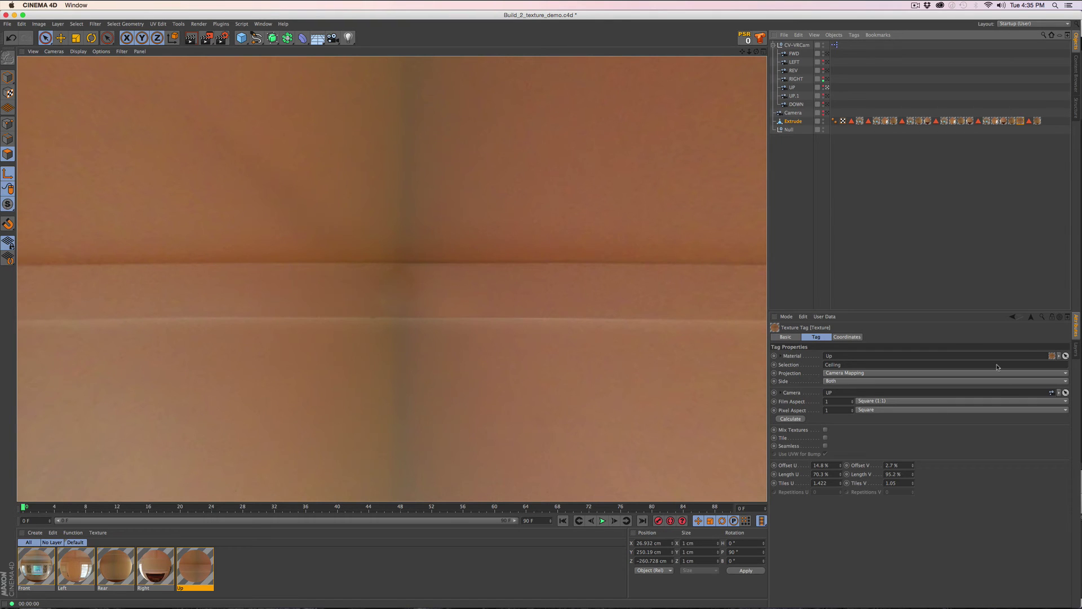
{"action": "left_click", "coordinate": [828, 54]}
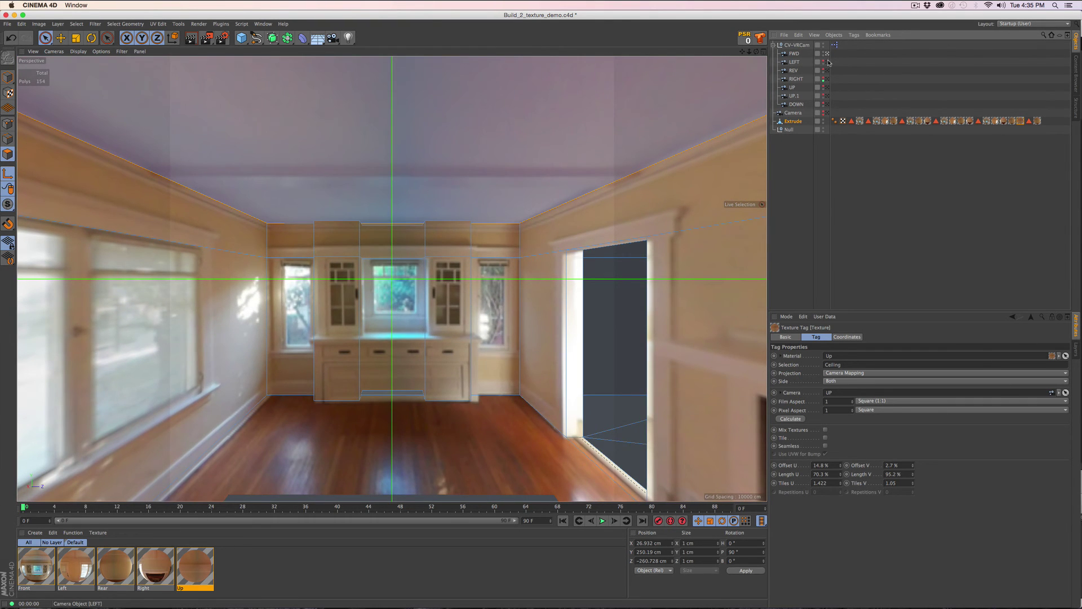
{"action": "left_click", "coordinate": [827, 62]}
{"action": "left_click", "coordinate": [827, 70]}
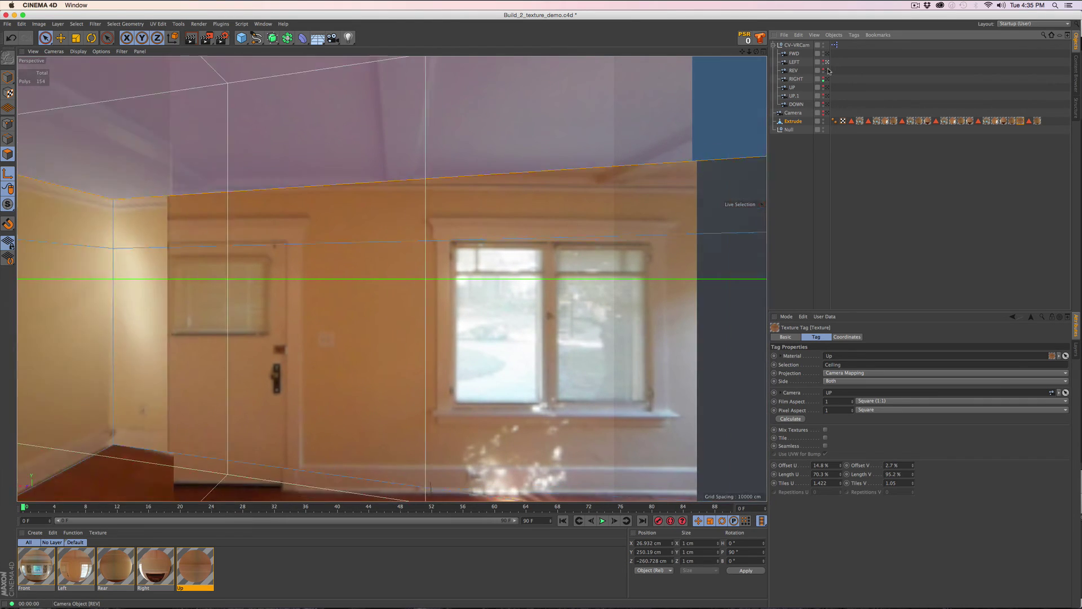
{"action": "left_click", "coordinate": [828, 79]}
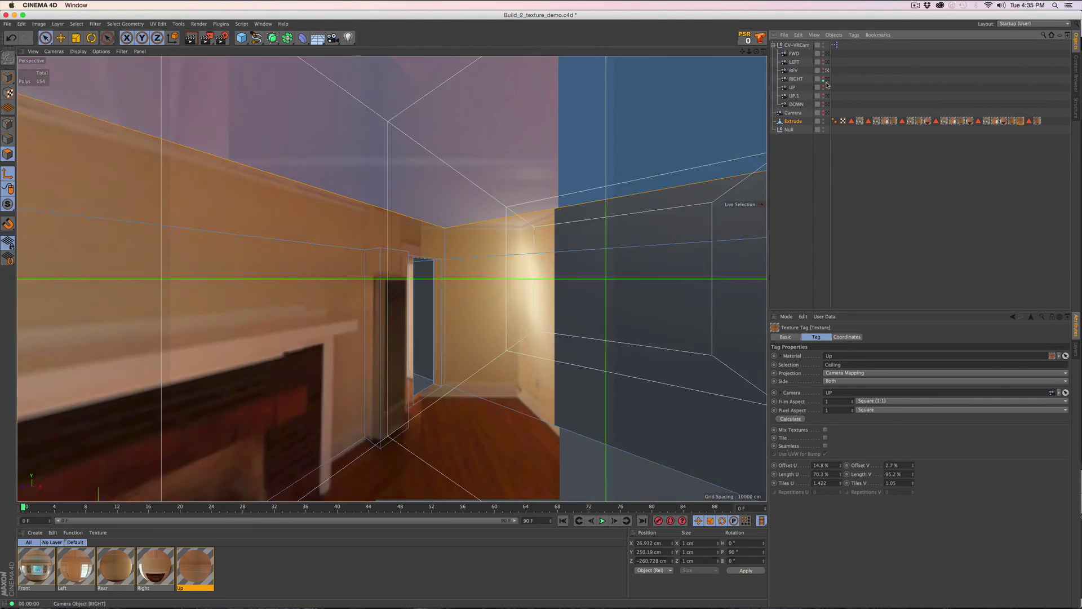
{"action": "left_click", "coordinate": [828, 87]}
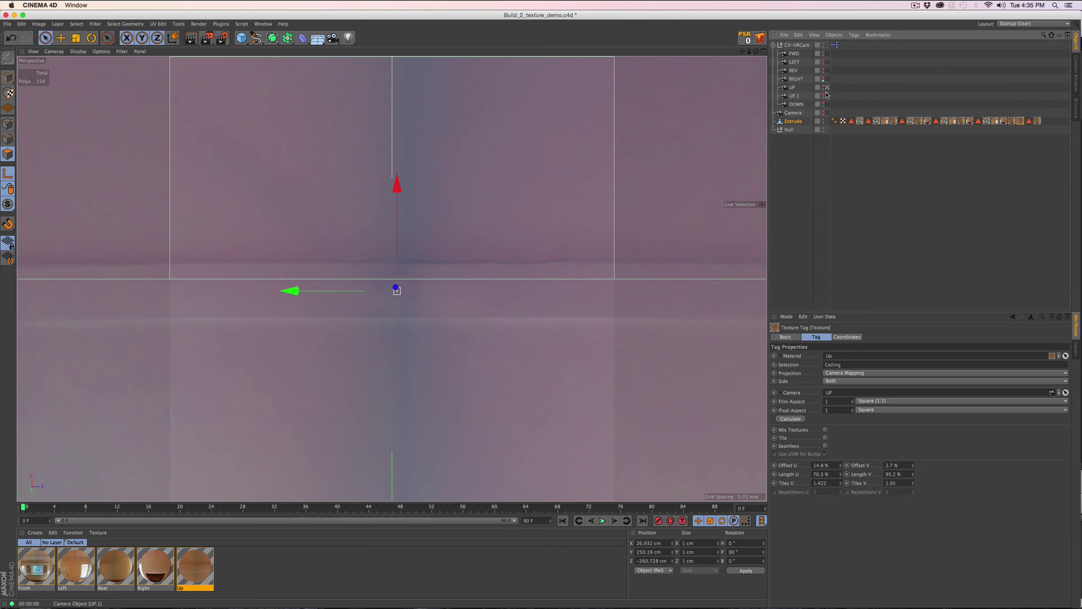
{"action": "left_click", "coordinate": [827, 96]}
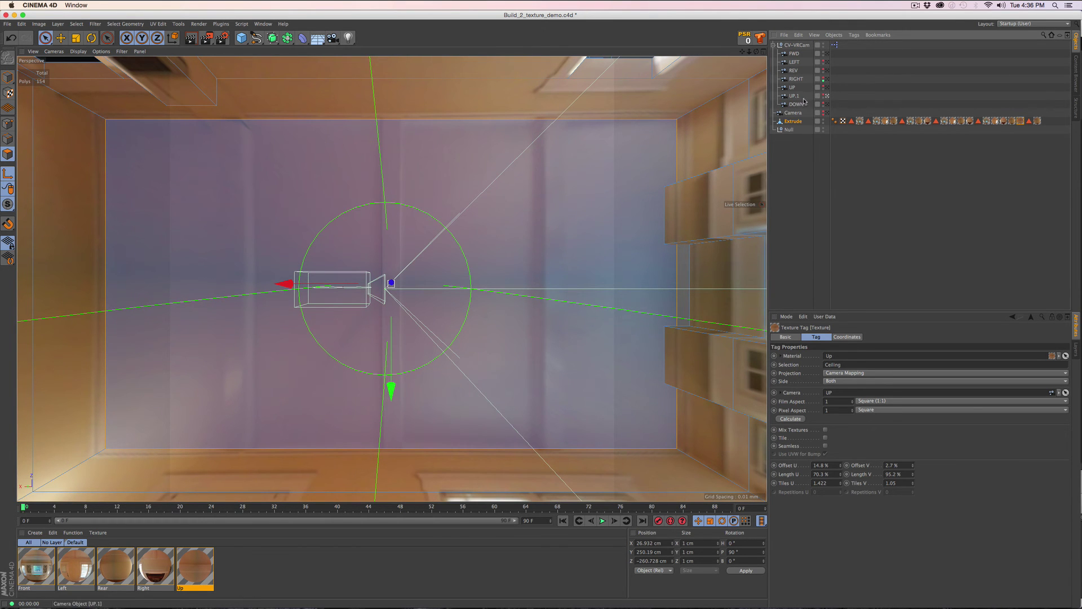
{"action": "key", "text": "super+r"}
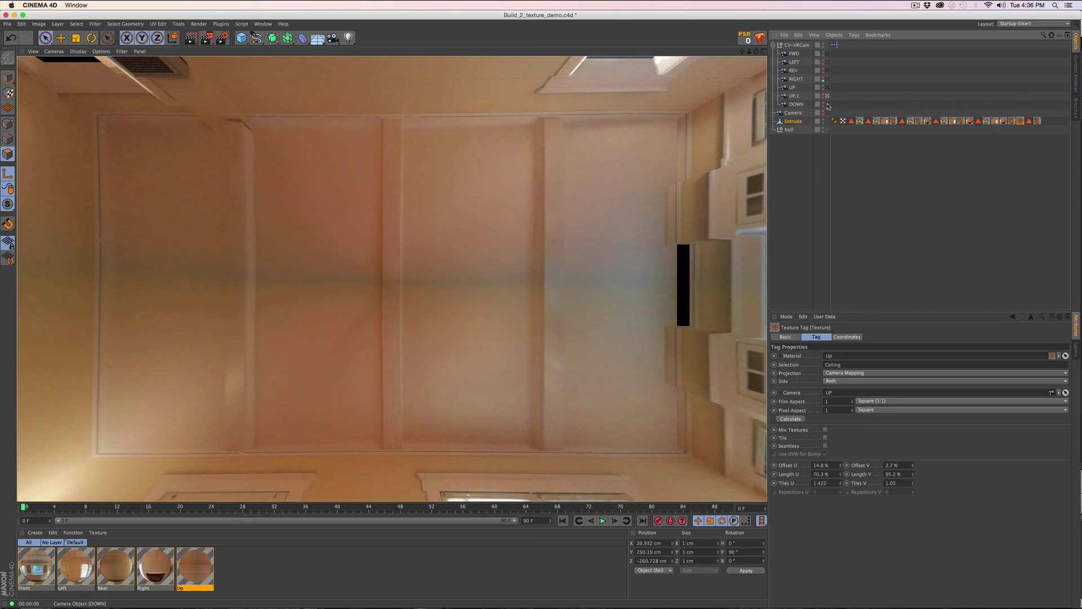
Look through the DOWN camera and duplicate the Up material, naming the copy Floor
{"action": "left_click", "coordinate": [827, 104]}
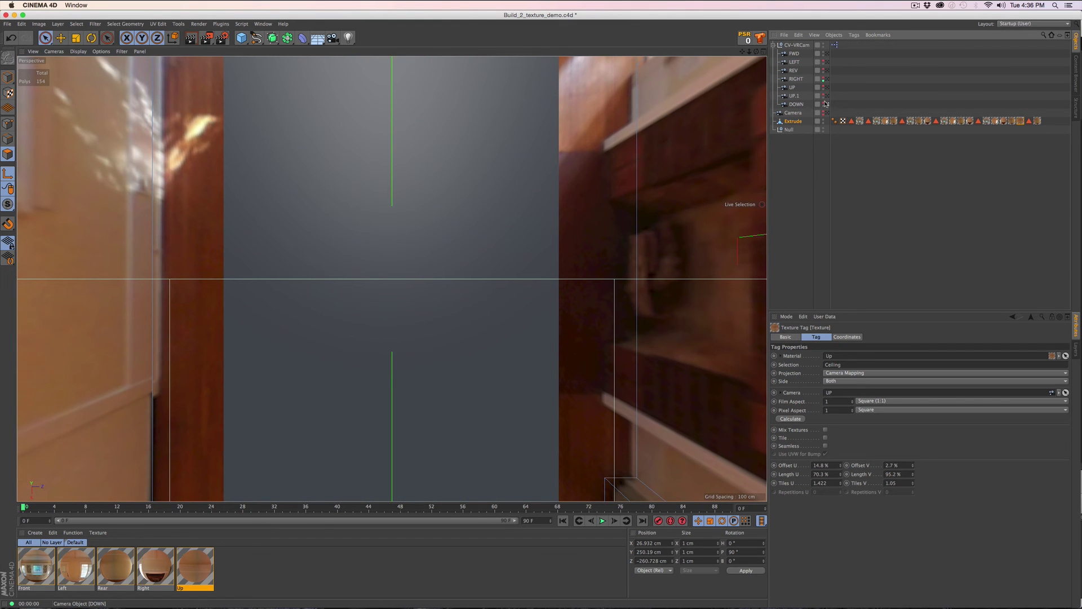
{"action": "left_click_drag", "start_coordinate": [196, 570], "coordinate": [226, 587], "text": "ctrl"}
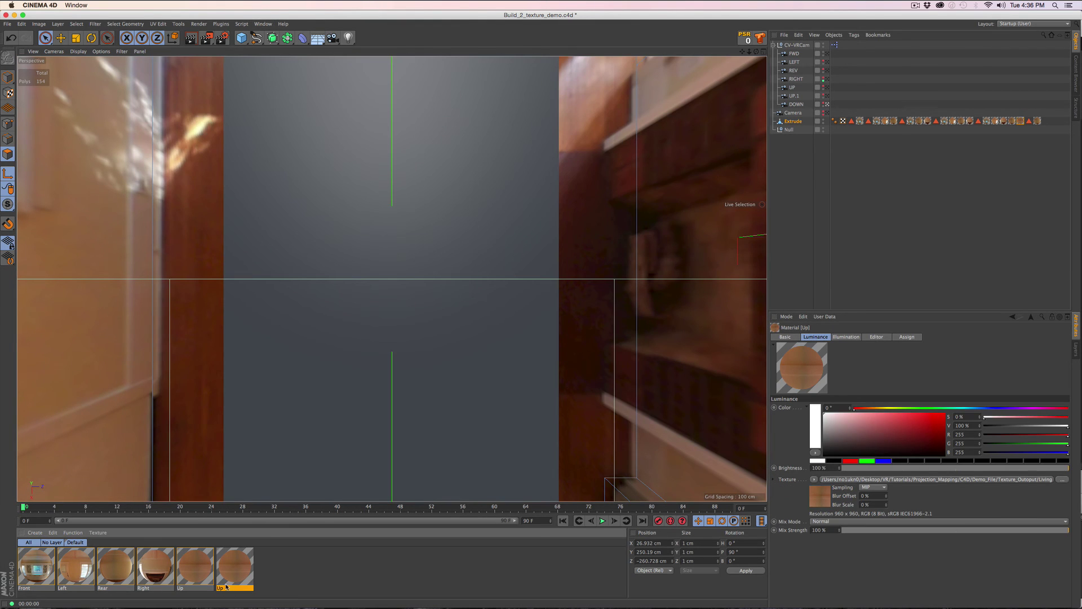
{"action": "double_click", "coordinate": [226, 587]}
{"action": "type", "text": "Floor"}
{"action": "key", "text": "Return"}
Rename the original Up material as Ceiling
{"action": "type", "text": "C"}
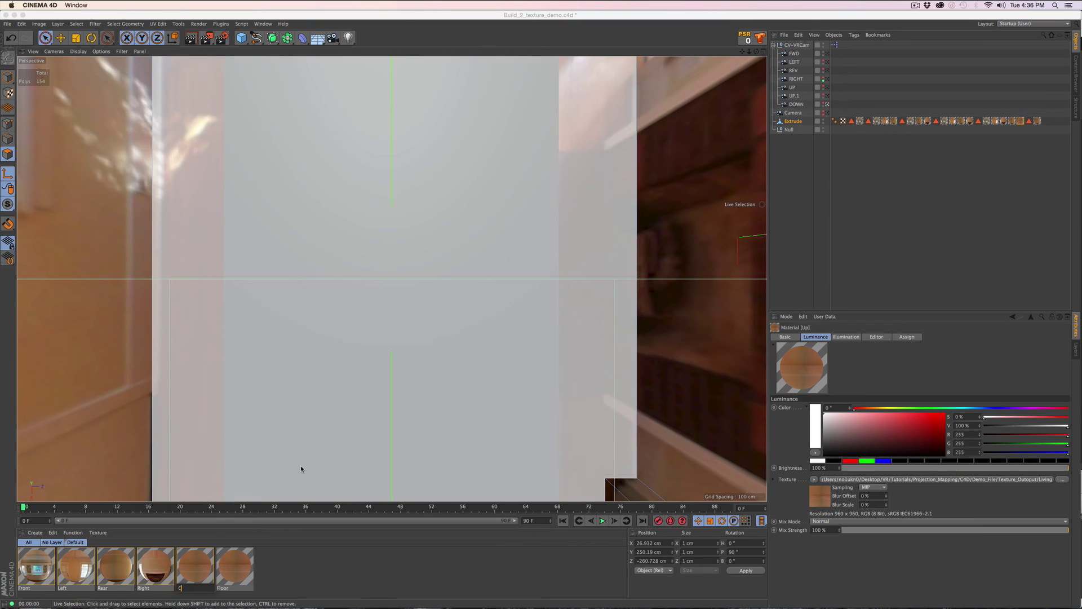
{"action": "type", "text": "eiling"}
{"action": "key", "text": "Return"}
Load LR_Down.png from the LivingRoom2 folder as the Floor material's luminance texture
{"action": "double_click", "coordinate": [234, 566]}
{"action": "left_click", "coordinate": [373, 160]}
{"action": "left_click", "coordinate": [756, 64]}
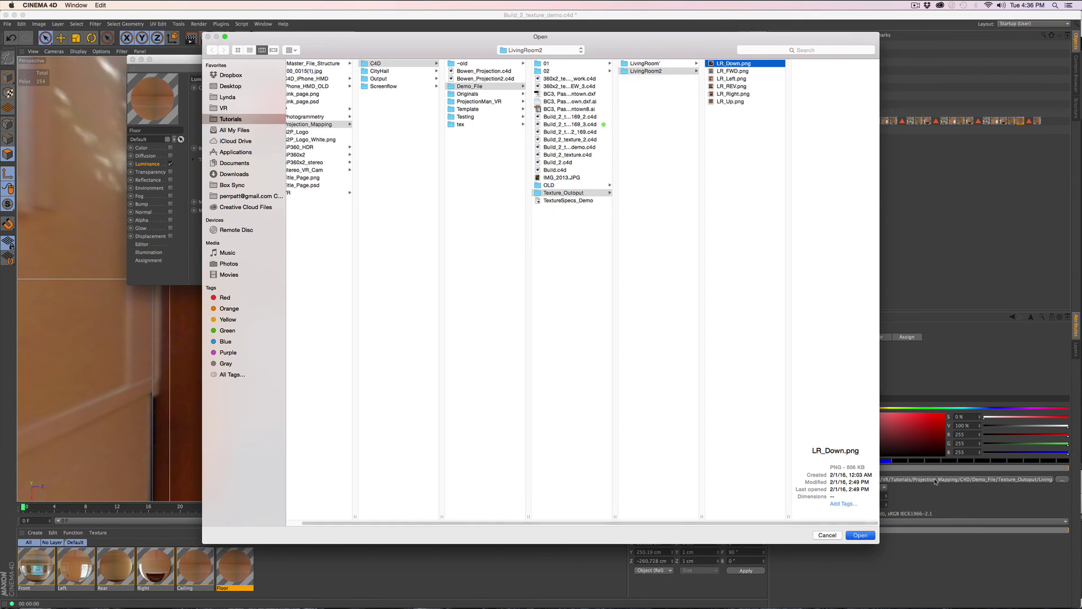
{"action": "left_click", "coordinate": [860, 535]}
{"action": "left_click", "coordinate": [564, 216]}
{"action": "left_click", "coordinate": [133, 60]}
Apply the Floor material to Extrude's Floor polygon selection and place its texture tag at the end of the floor's tag group
{"action": "left_click_drag", "start_coordinate": [235, 566], "coordinate": [793, 121]}
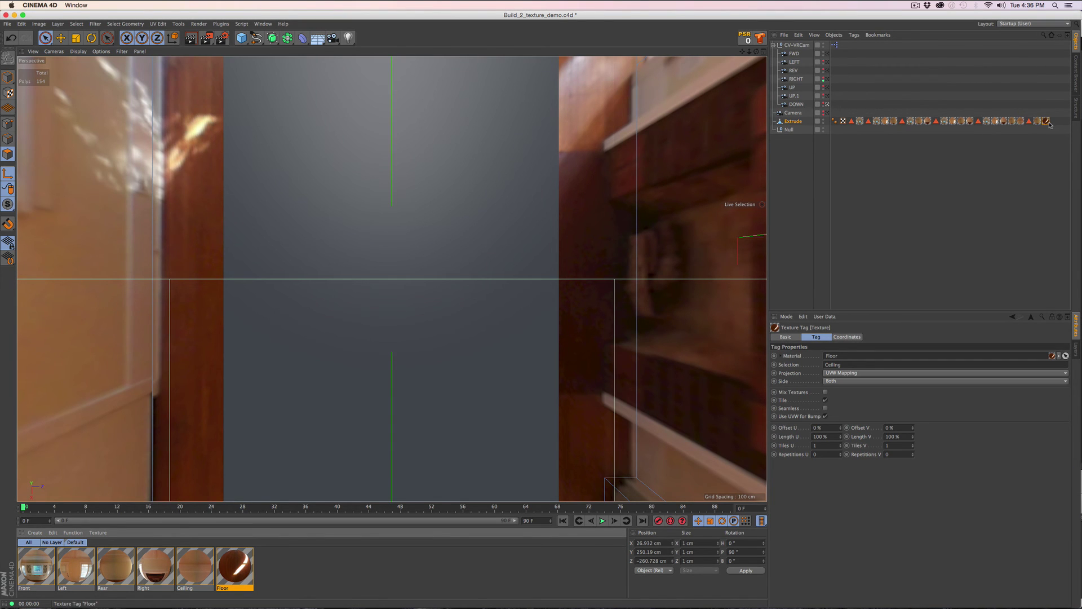
{"action": "left_click", "coordinate": [936, 121]}
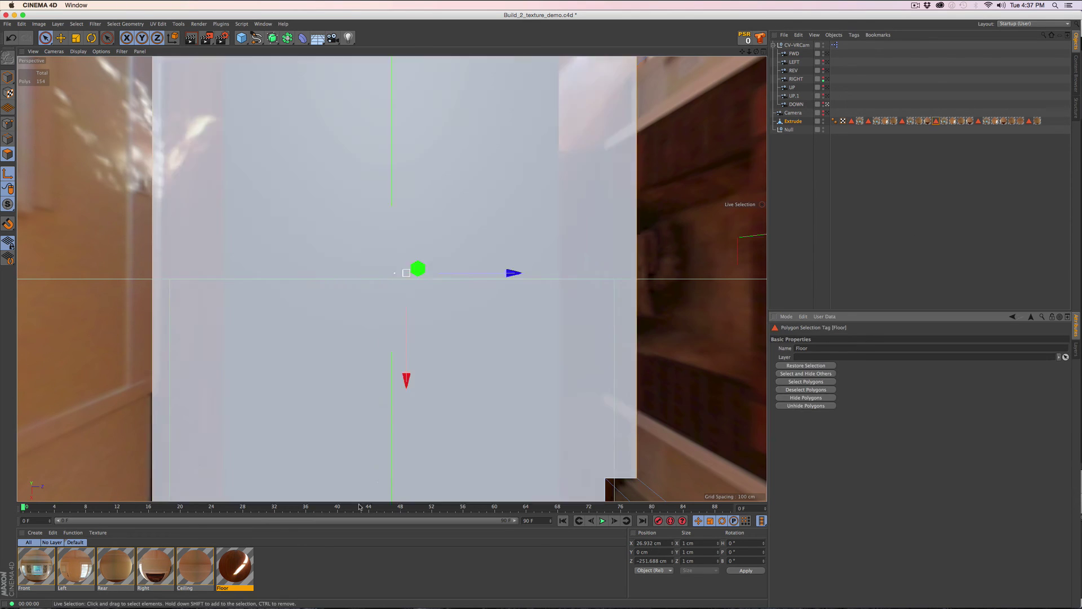
{"action": "left_click_drag", "start_coordinate": [359, 507], "coordinate": [394, 472]}
{"action": "left_click_drag", "start_coordinate": [1045, 121], "coordinate": [978, 123]}
{"action": "left_click", "coordinate": [936, 122]}
{"action": "double_click", "coordinate": [978, 123]}
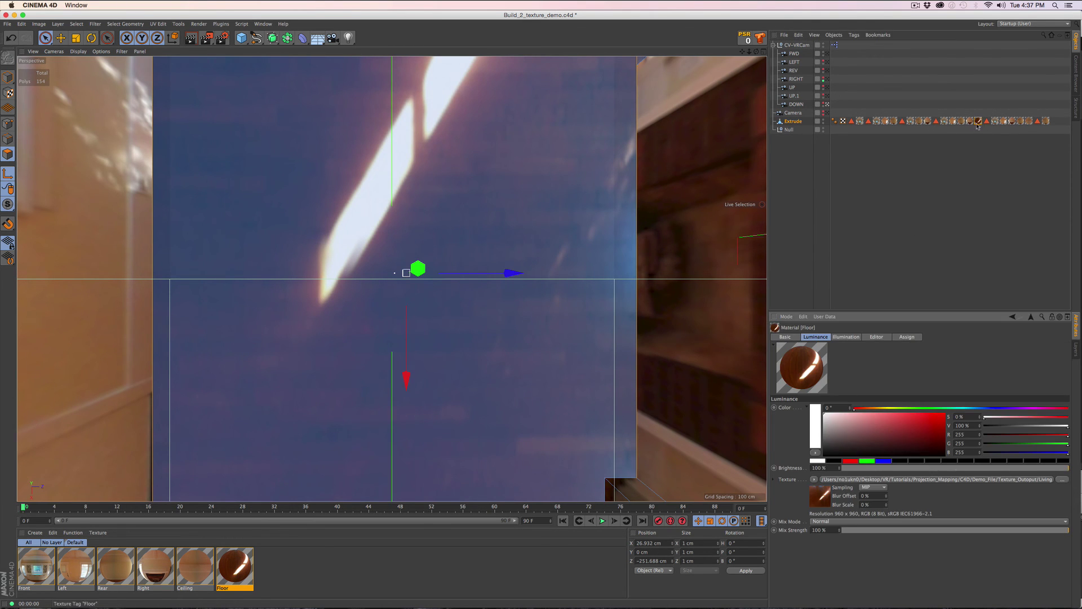
Set the Floor texture tag to Camera Mapping from the DOWN camera, with a Square (1:1) film aspect and tiling off
{"action": "left_click", "coordinate": [978, 121]}
{"action": "left_click", "coordinate": [857, 372]}
{"action": "left_click", "coordinate": [857, 391]}
{"action": "left_click_drag", "start_coordinate": [796, 105], "coordinate": [846, 392]}
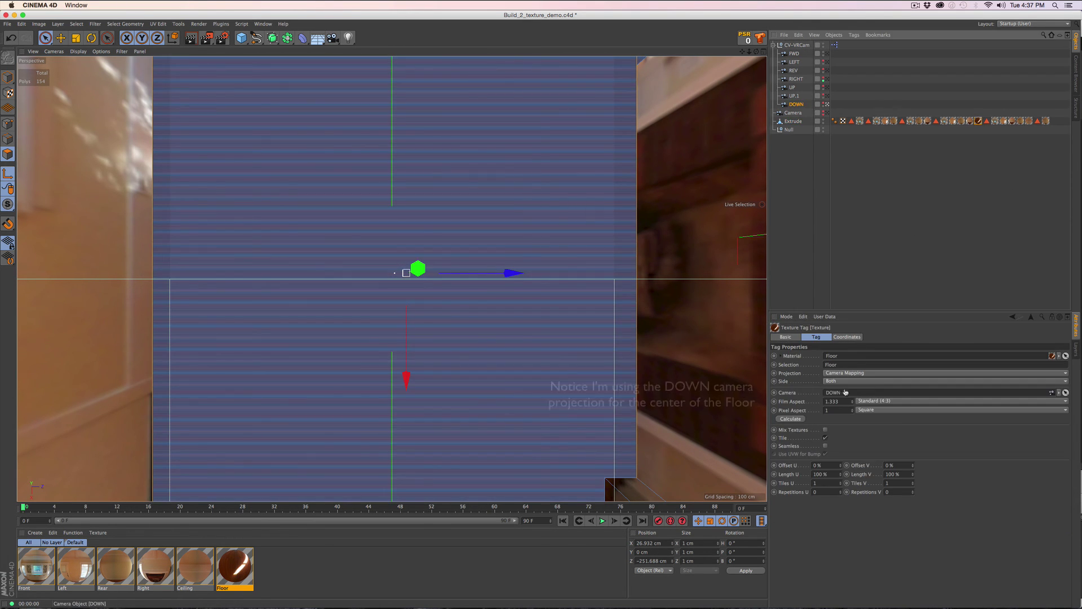
{"action": "left_click", "coordinate": [825, 438]}
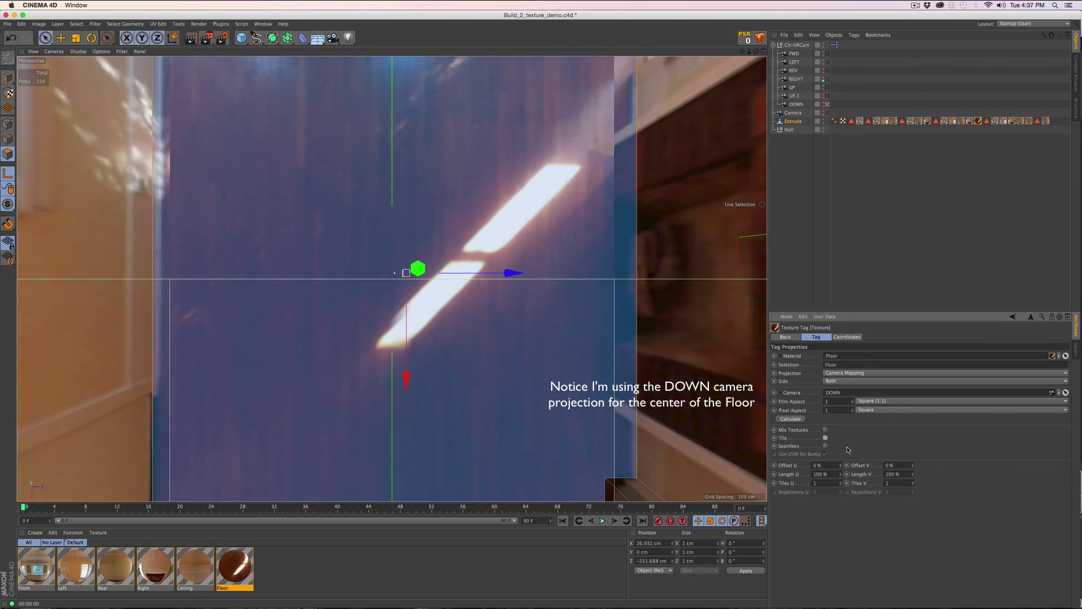
Set the Floor texture tag's Offset U to 11.9%, Offset V to -1.6%, Length U to 75.6% and Length V to 102.2%
{"action": "type", "text": "11.9"}
{"action": "key", "text": "Tab"}
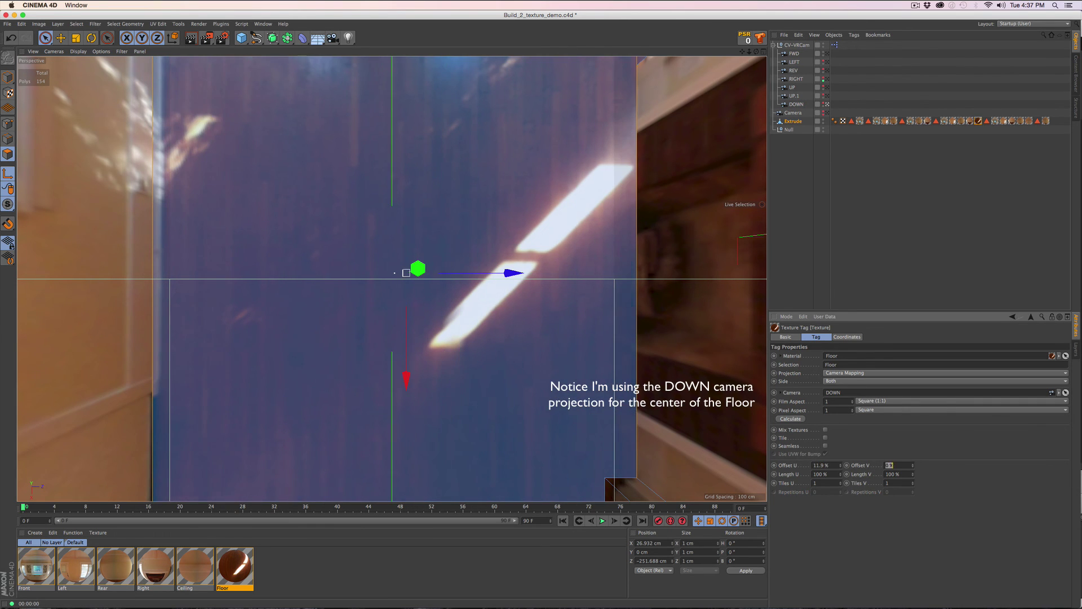
{"action": "type", "text": "-1.6"}
{"action": "key", "text": "Tab"}
{"action": "type", "text": "75.6"}
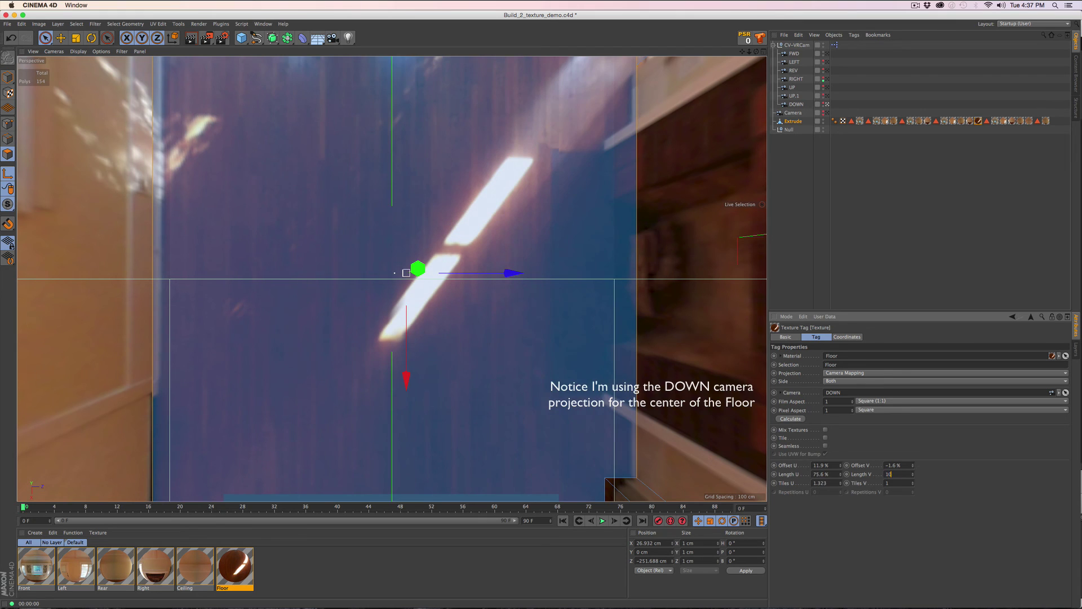
{"action": "key", "text": "Tab"}
{"action": "type", "text": "102.2"}
{"action": "key", "text": "Return"}
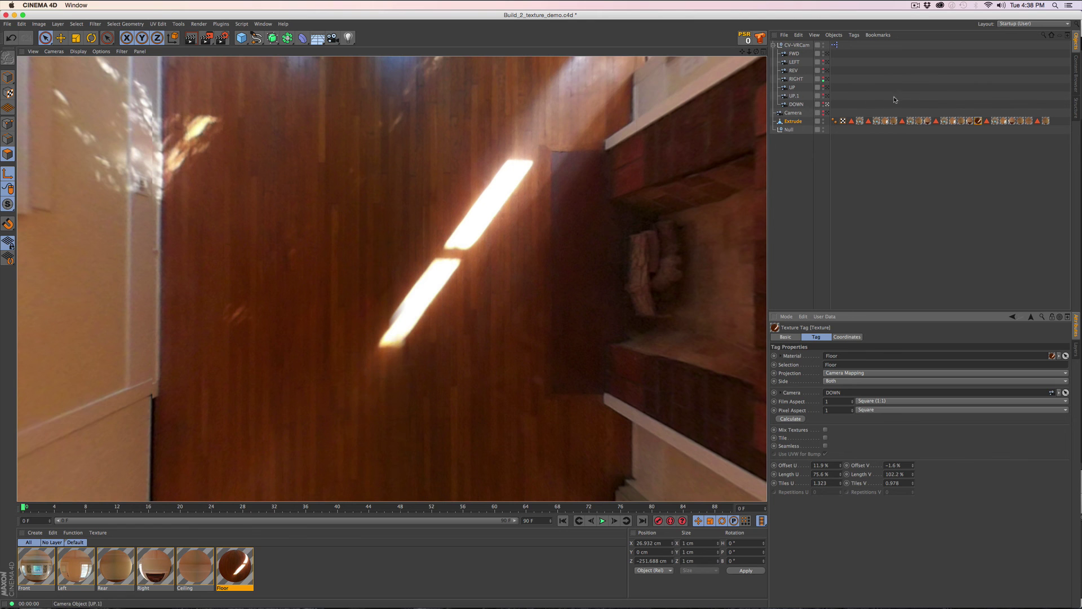
Review the textured room through the FWD, LEFT, REV, RIGHT, UP and DOWN cameras, examining how the projections line up in the renders
{"action": "left_click", "coordinate": [827, 53]}
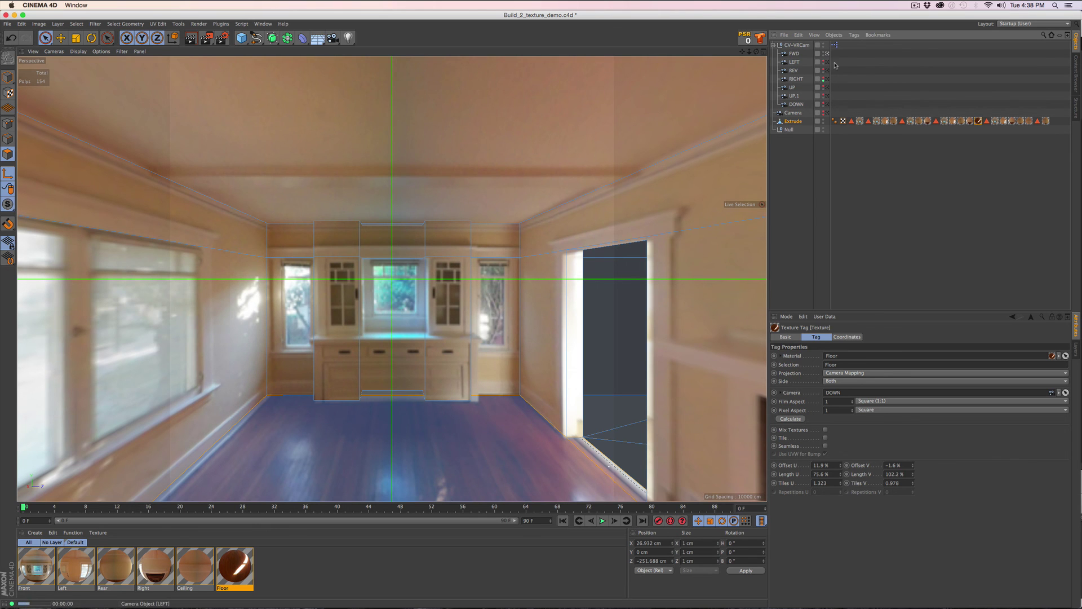
{"action": "left_click", "coordinate": [828, 69]}
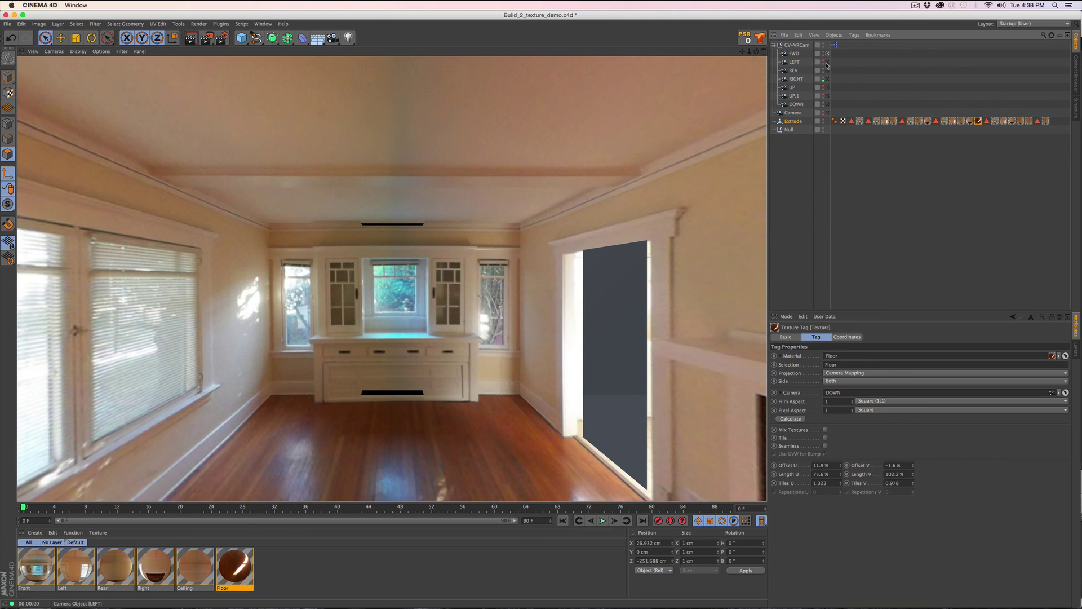
{"action": "left_click", "coordinate": [827, 62]}
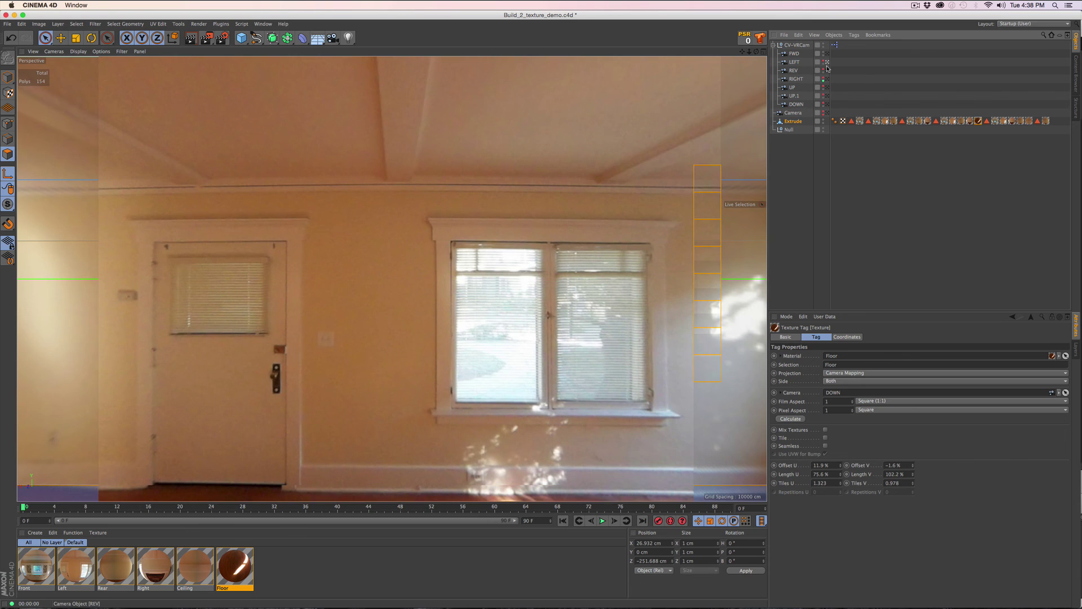
{"action": "left_click", "coordinate": [827, 71]}
{"action": "left_click", "coordinate": [828, 79]}
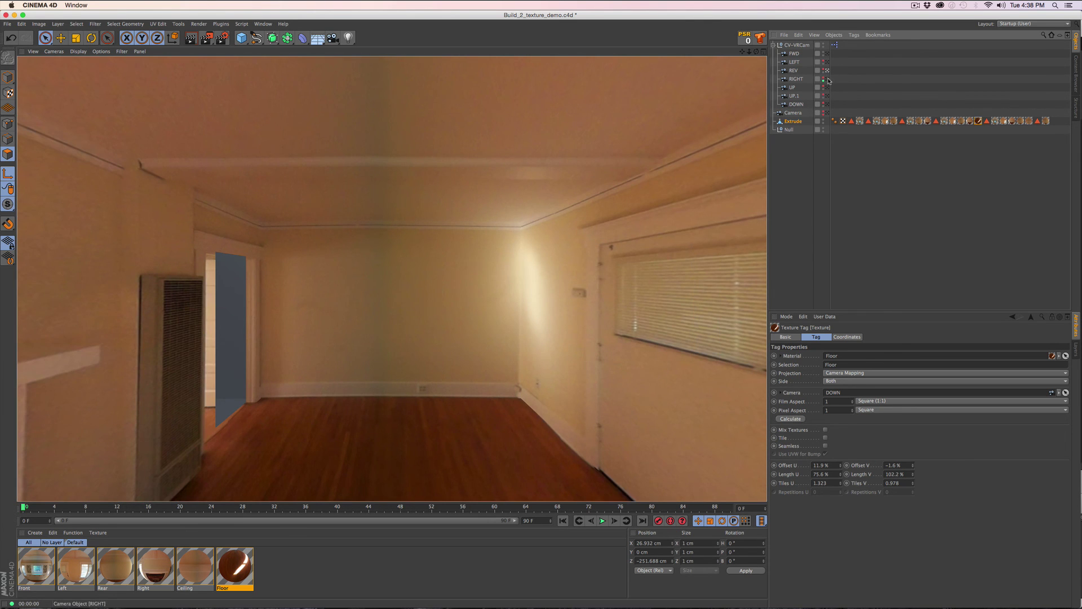
{"action": "left_click", "coordinate": [828, 80]}
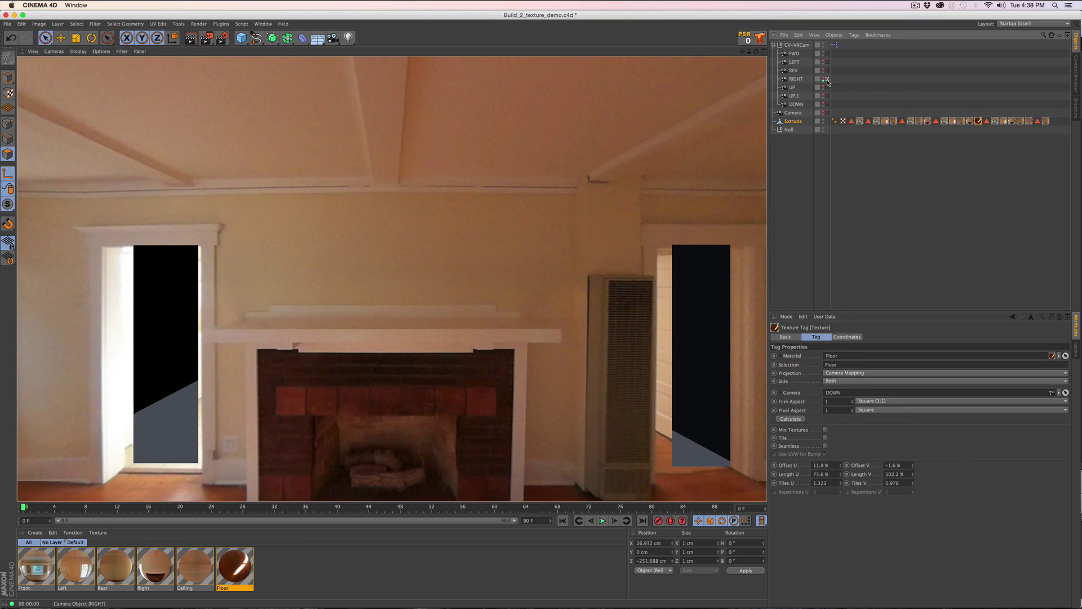
{"action": "left_click", "coordinate": [827, 87]}
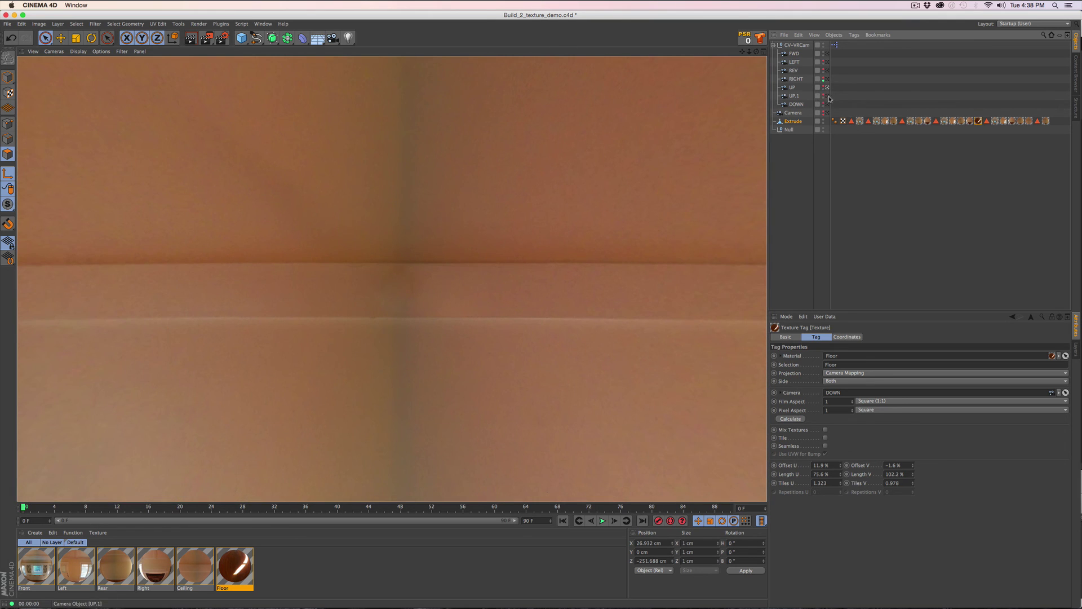
{"action": "left_click", "coordinate": [828, 105]}
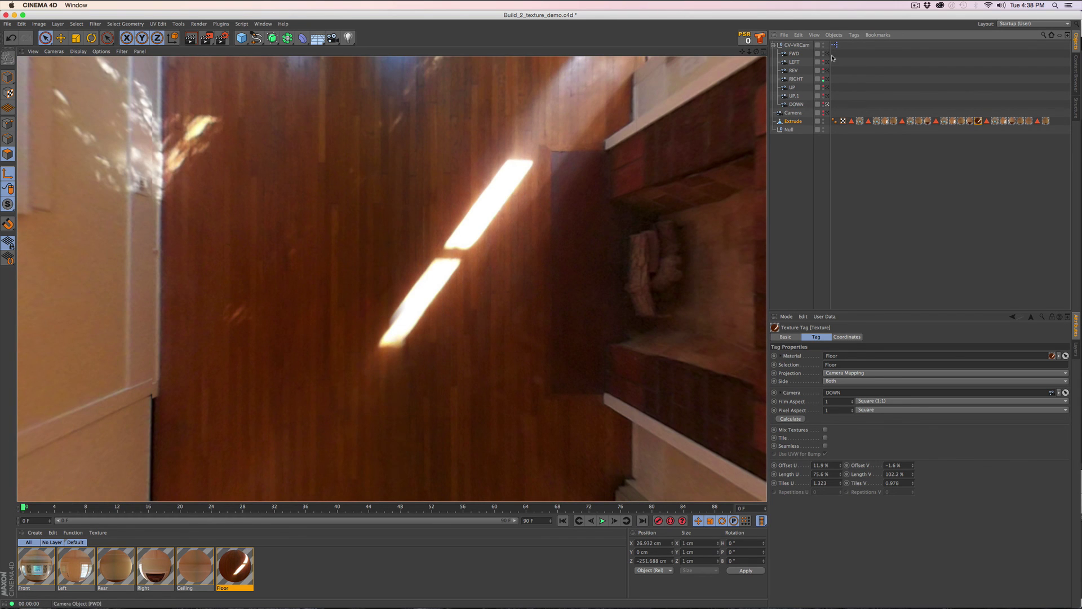
{"action": "left_click", "coordinate": [827, 54]}
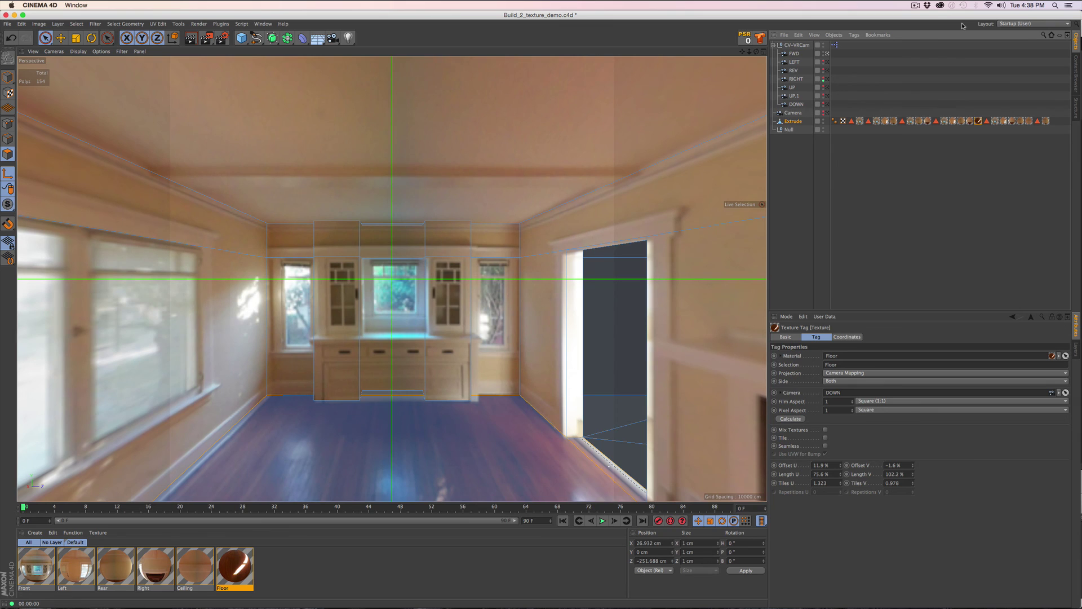